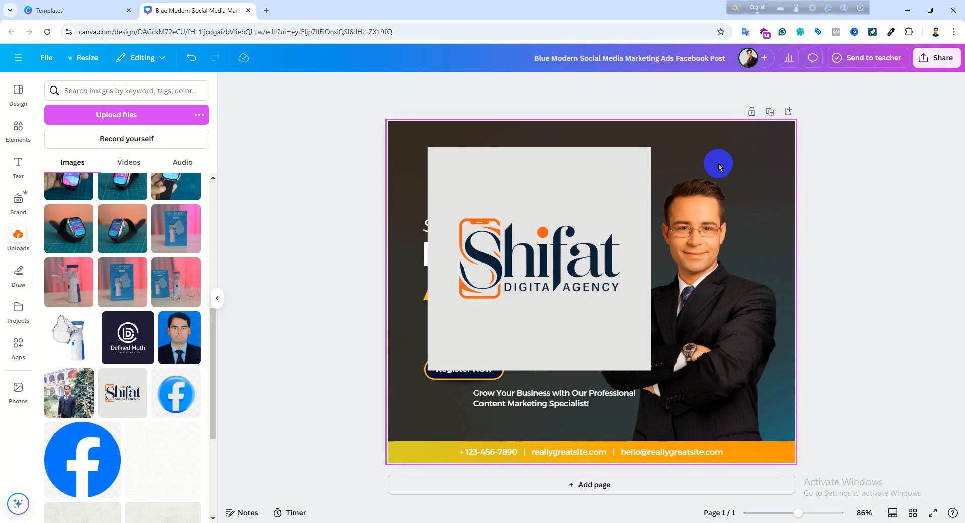
- Open the Blue and Yellow Modern Business Webinar Facebook Post template for editing in a new browser tab from the Canva template results
{"action": "left_click", "coordinate": [100, 9]}
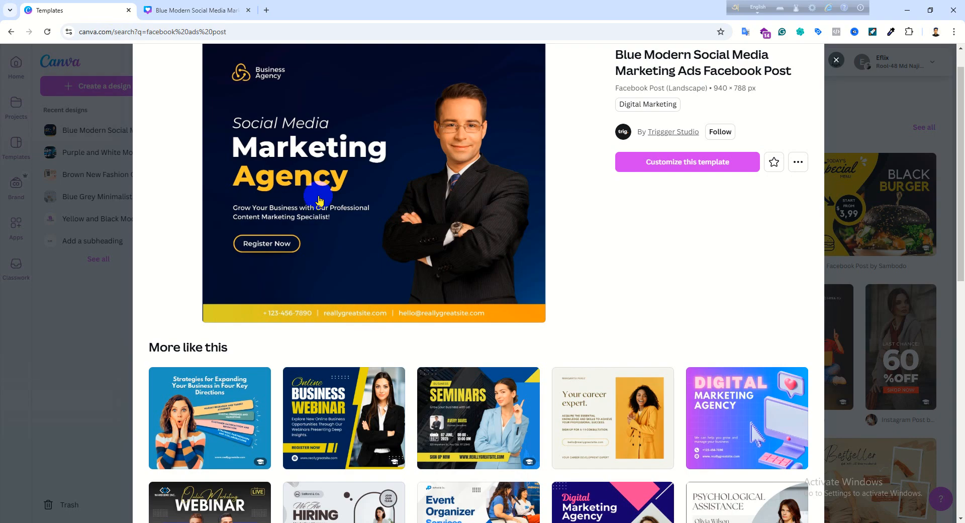
{"action": "scroll", "coordinate": [433, 508], "scroll_direction": "down", "scroll_amount": 1}
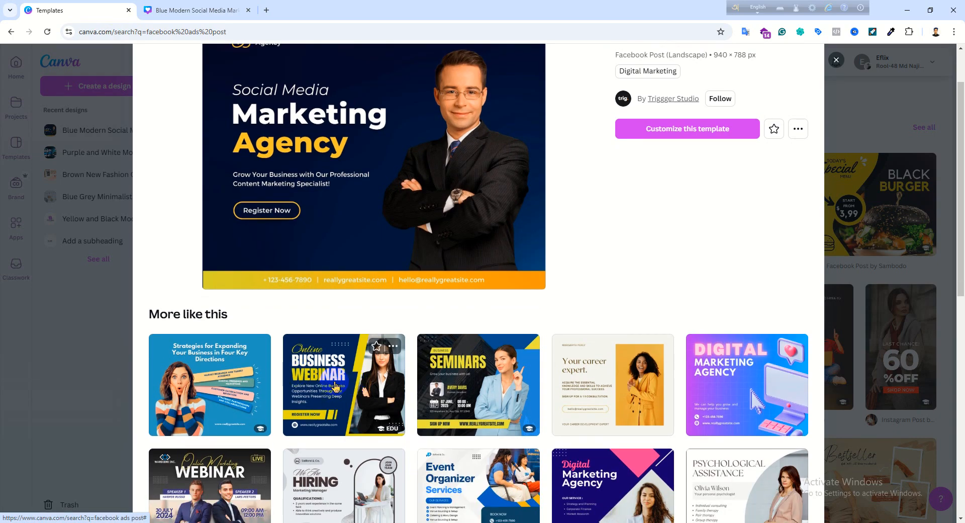
{"action": "right_click", "coordinate": [336, 387]}
{"action": "left_click", "coordinate": [321, 375]}
{"action": "right_click", "coordinate": [350, 240]}
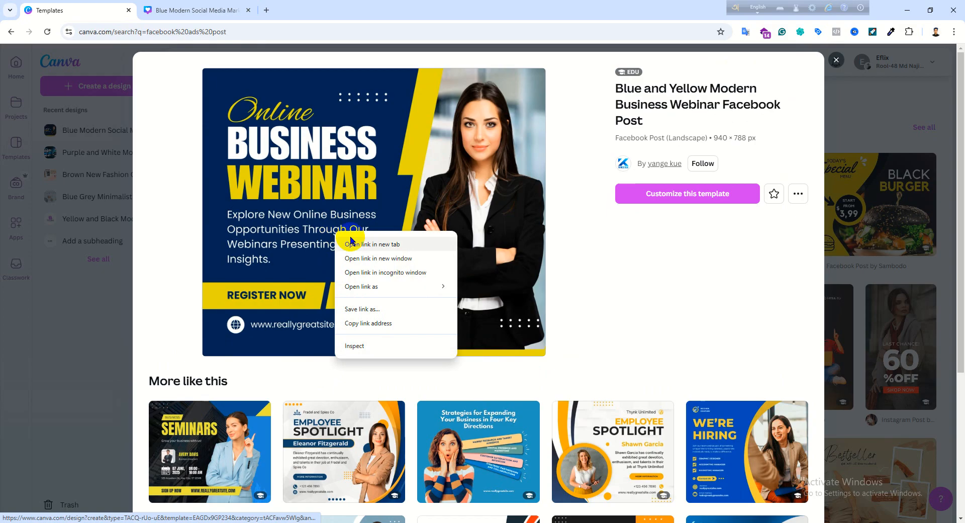
{"action": "left_click", "coordinate": [372, 244]}
{"action": "left_click", "coordinate": [322, 4]}
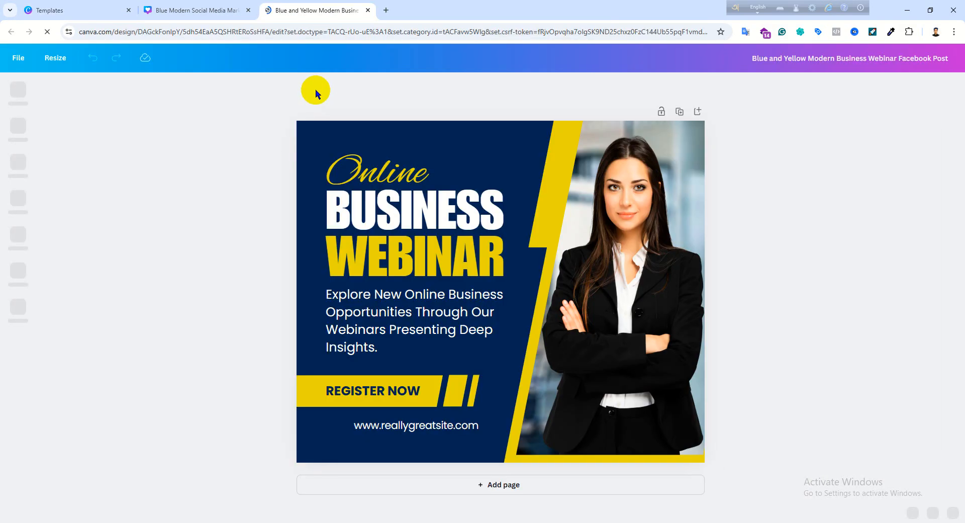
- Try white as the background color of the Business Webinar design, comparing it with the marketing agency design, and undo the change
{"action": "left_click", "coordinate": [369, 132]}
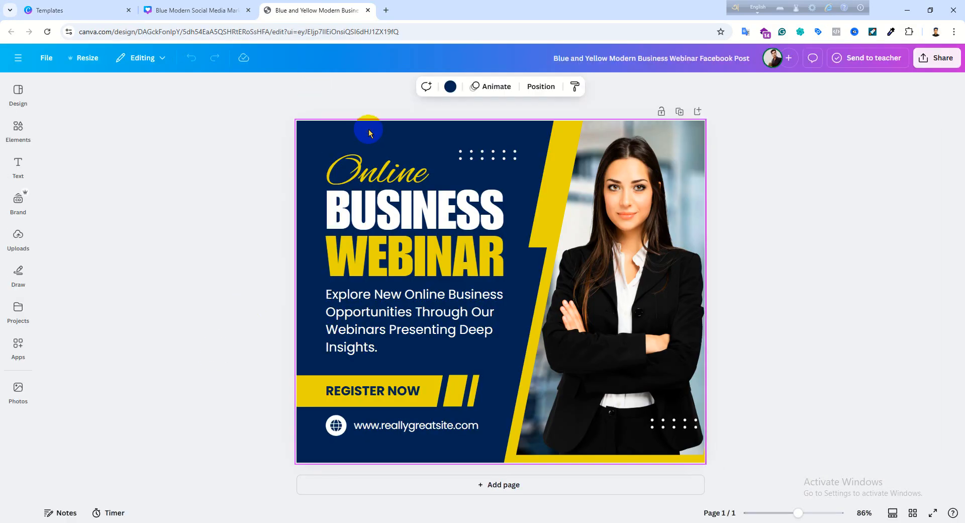
{"action": "left_click", "coordinate": [451, 87]}
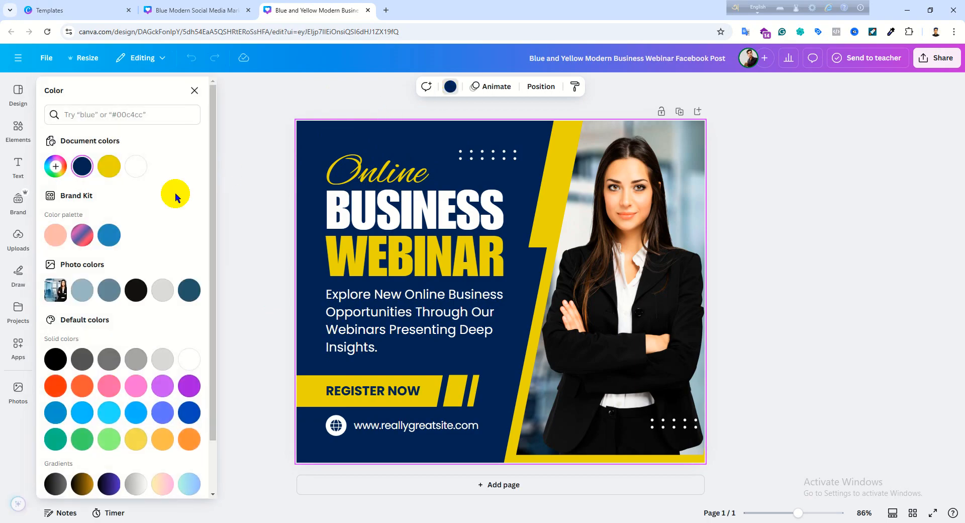
{"action": "left_click", "coordinate": [131, 173]}
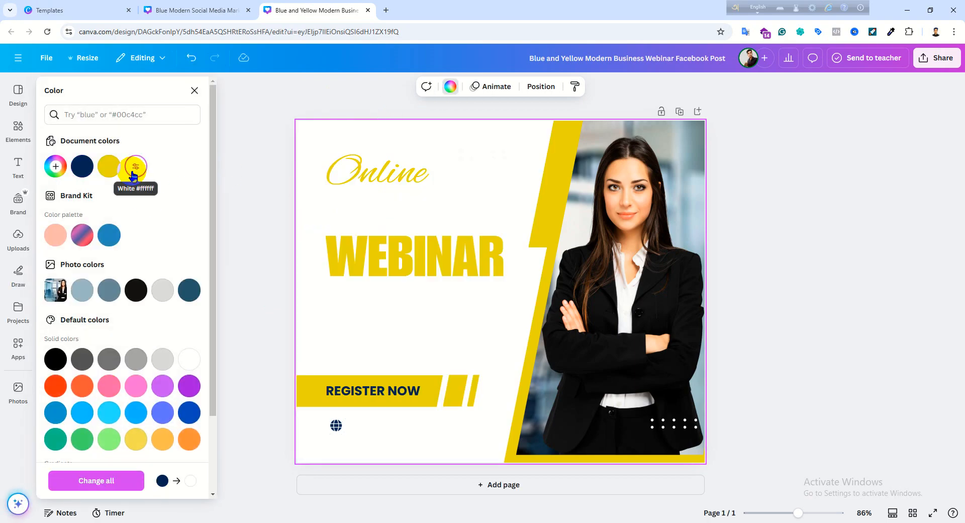
{"action": "left_click", "coordinate": [166, 7]}
{"action": "left_click", "coordinate": [430, 130]}
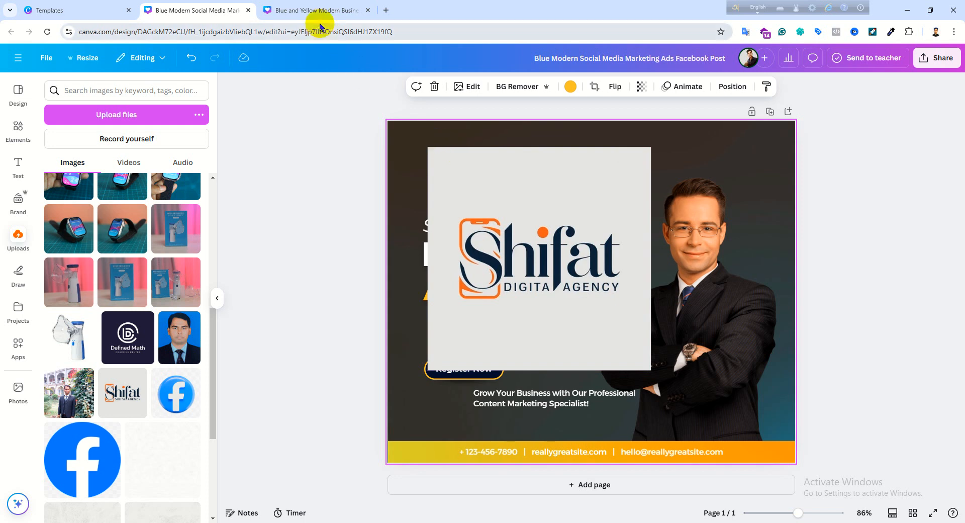
{"action": "left_click", "coordinate": [317, 7]}
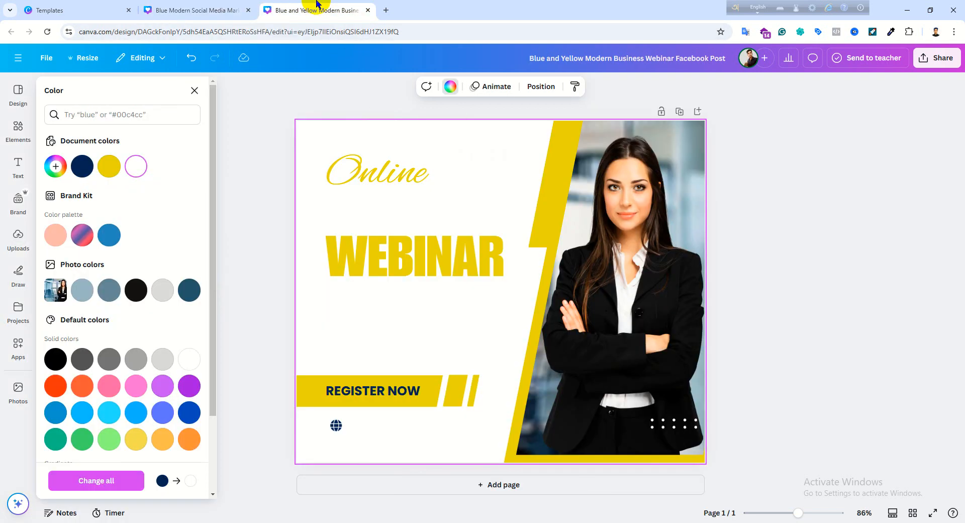
{"action": "left_click", "coordinate": [451, 88]}
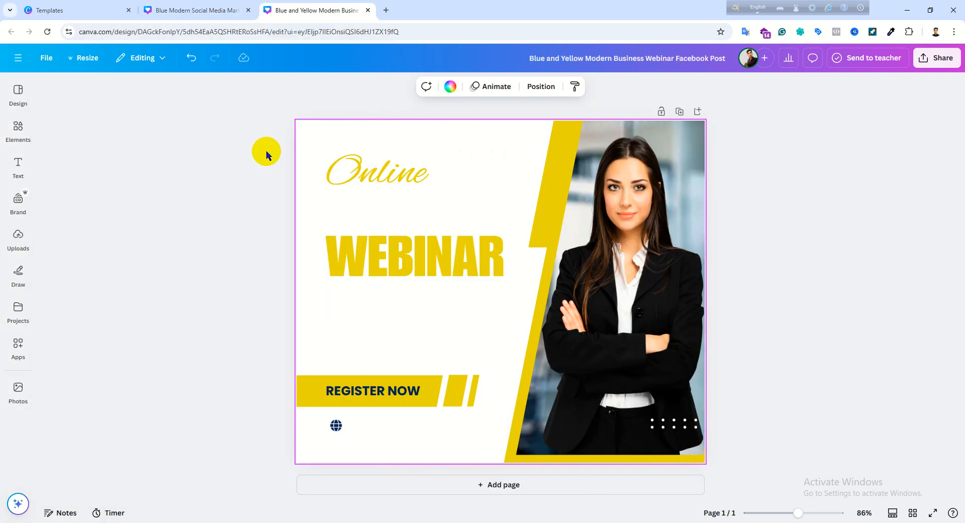
{"action": "key", "text": "ctrl+z"}
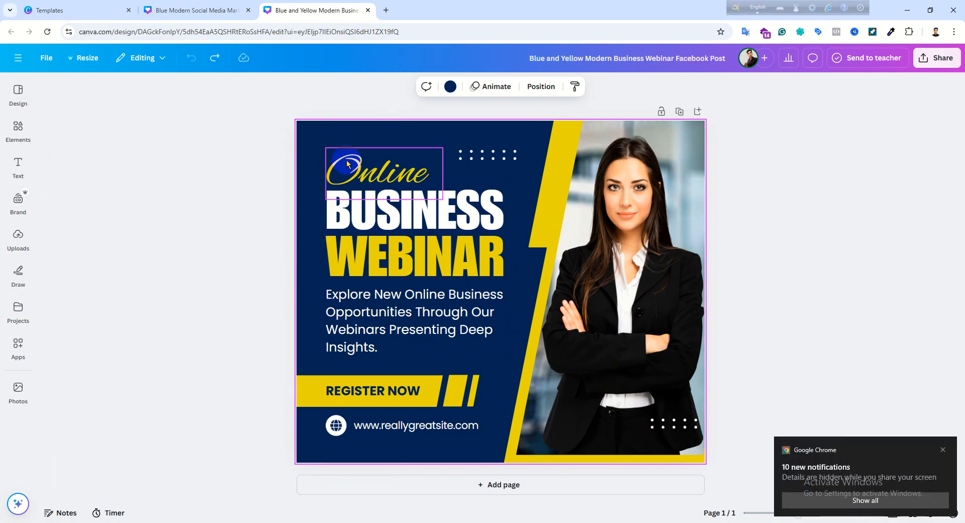
- Return to the marketing agency design and shift the large Shifat logo image slightly to the right
{"action": "left_click", "coordinate": [217, 9]}
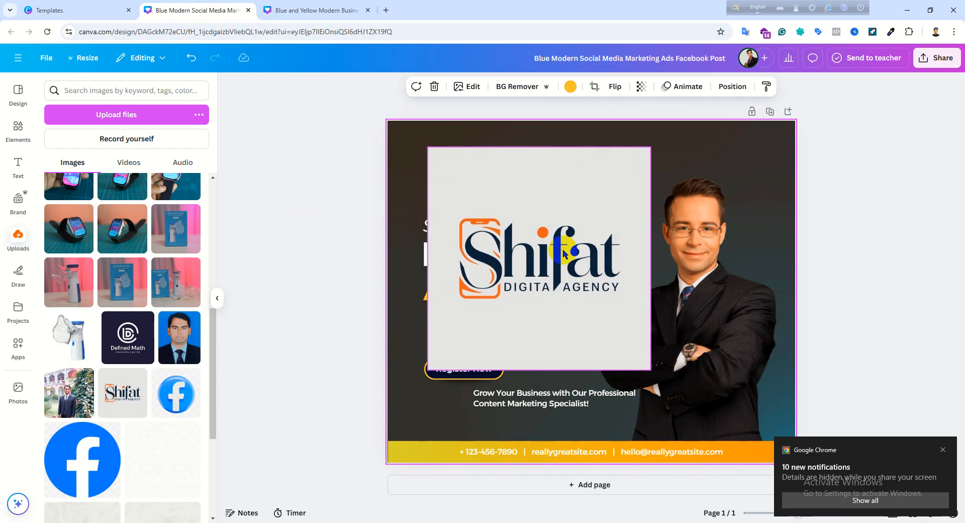
{"action": "left_click_drag", "start_coordinate": [563, 249], "coordinate": [590, 252]}
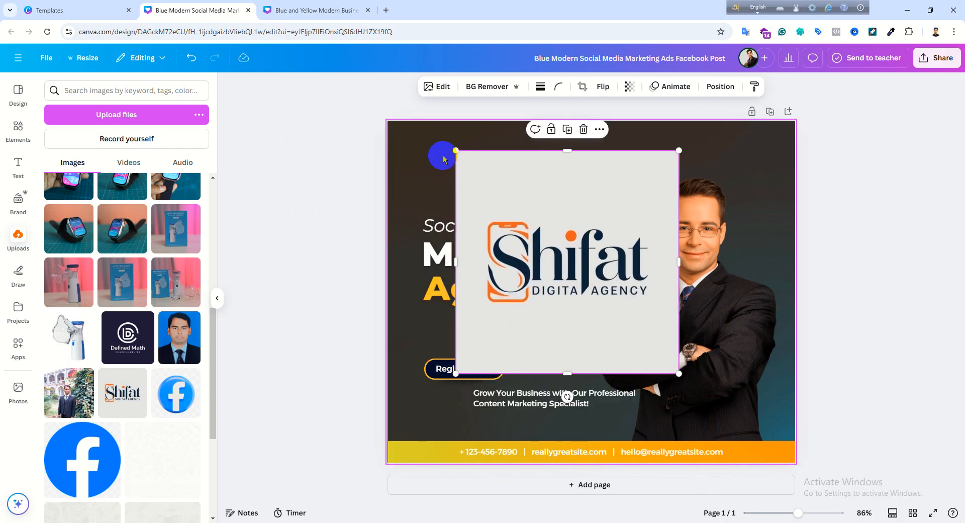
- Try removing the Shifat logo's background and repositioning it over the headline, and undo these changes
{"action": "left_click", "coordinate": [486, 89]}
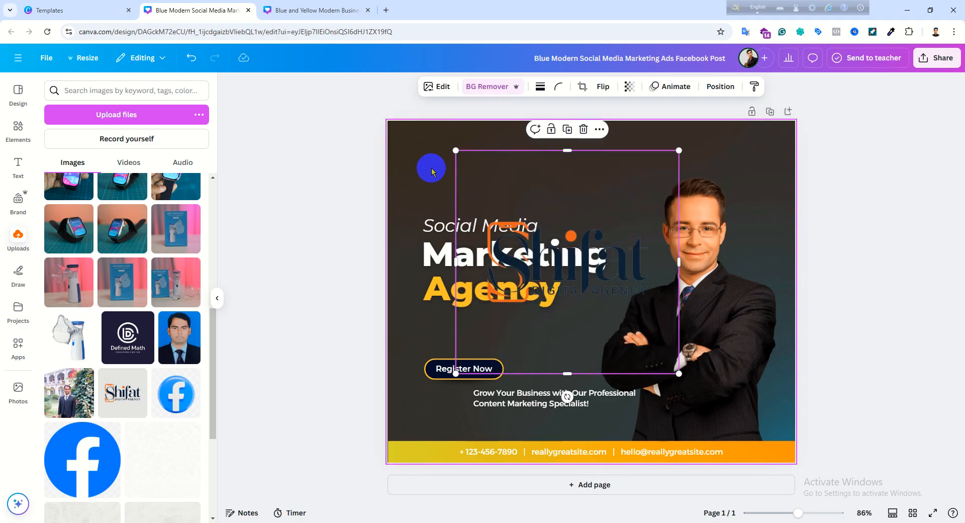
{"action": "left_click_drag", "start_coordinate": [633, 352], "coordinate": [593, 276]}
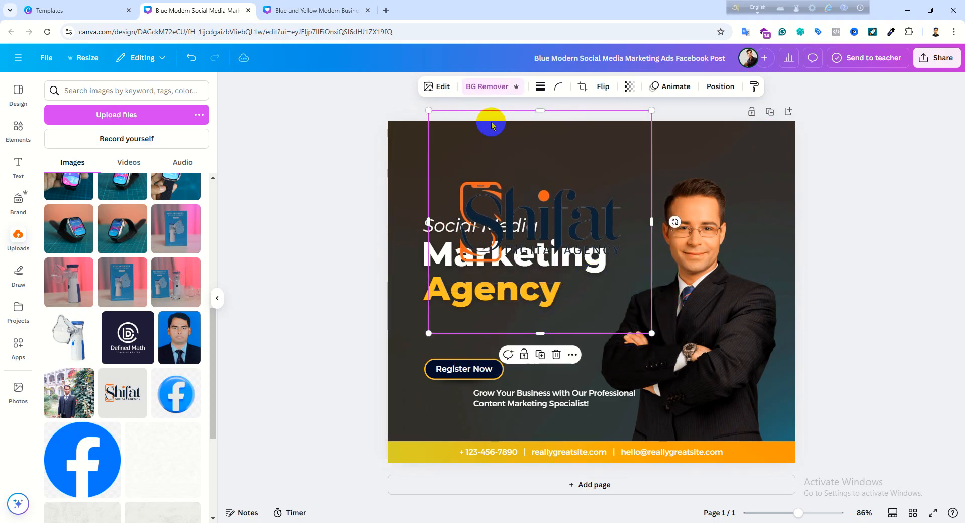
{"action": "key", "text": "ctrl+z"}
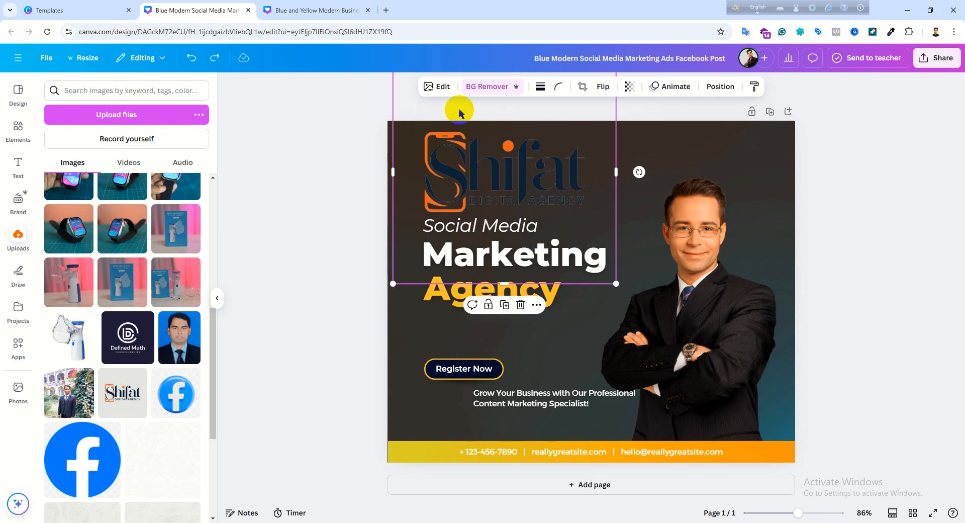
{"action": "key", "text": "ctrl+y"}
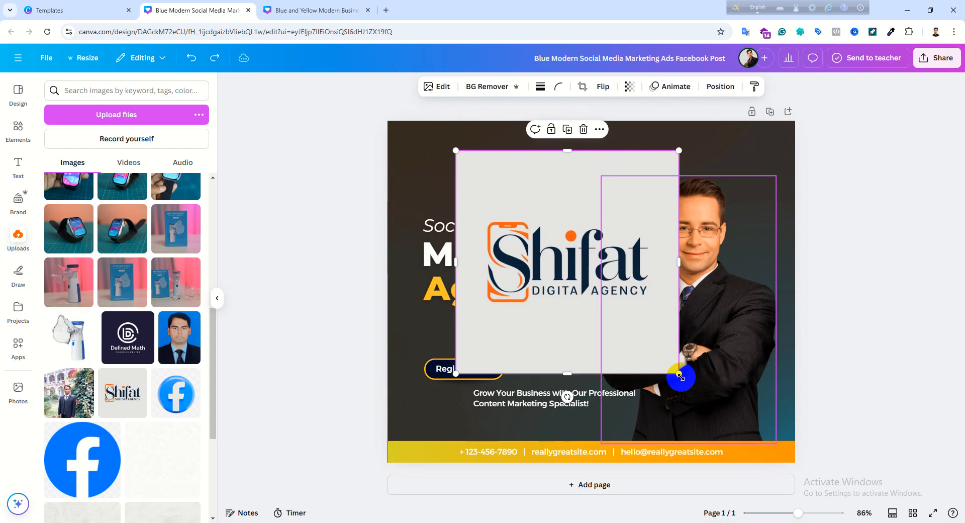
- Shrink the Shifat logo image to a small square just above the "Social Media" text
{"action": "left_click_drag", "start_coordinate": [679, 375], "coordinate": [437, 184]}
{"action": "left_click", "coordinate": [521, 180]}
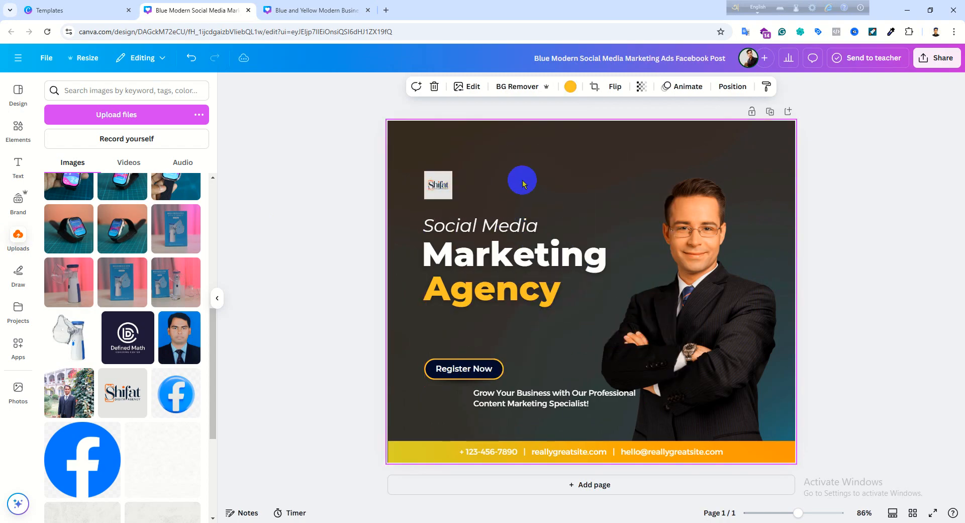
{"action": "left_click", "coordinate": [439, 186]}
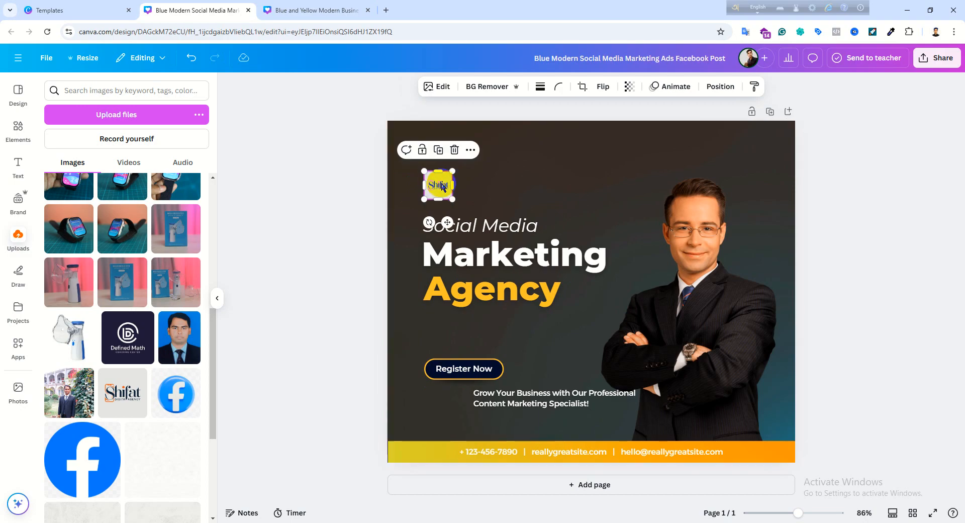
{"action": "left_click_drag", "start_coordinate": [457, 204], "coordinate": [472, 219]}
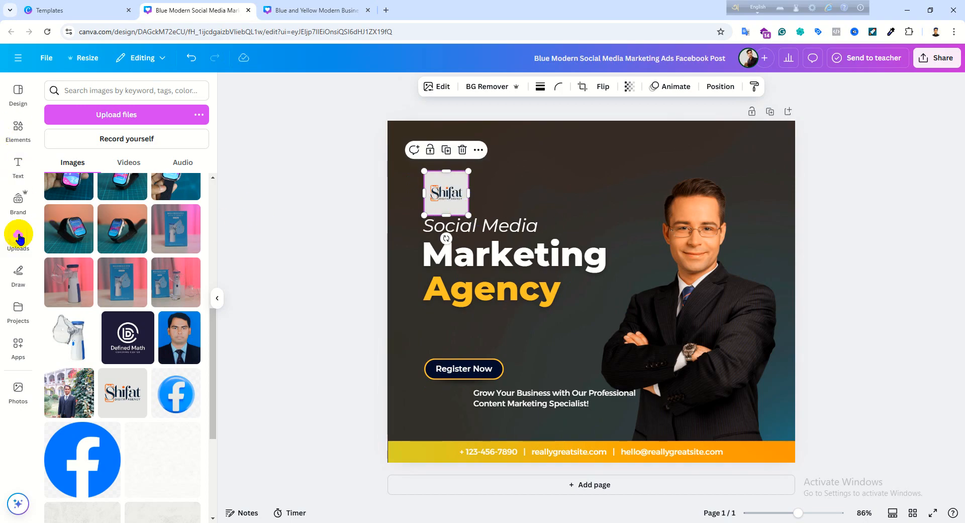
- Add a circular frame to the upper part of the page and place the Shifat logo inside it
{"action": "left_click", "coordinate": [16, 136]}
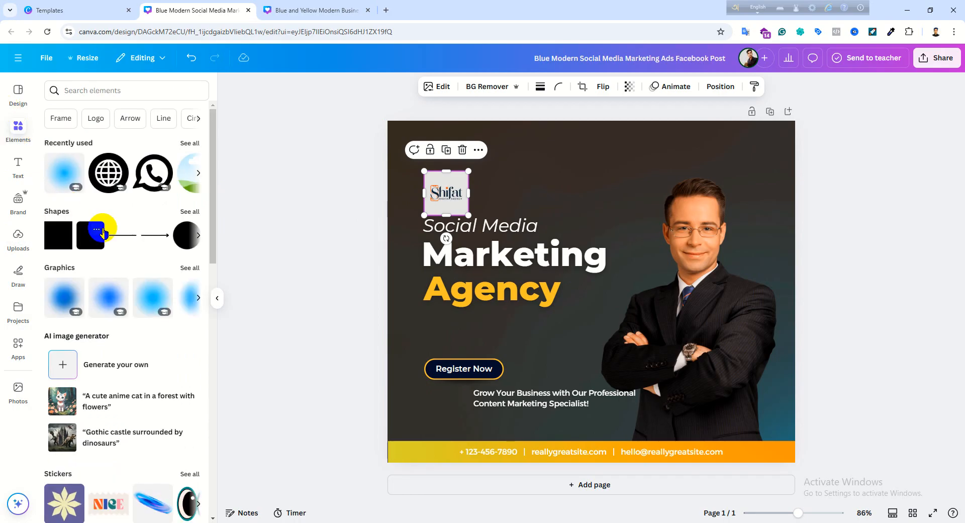
{"action": "scroll", "coordinate": [134, 227], "scroll_direction": "down", "scroll_amount": 3}
{"action": "scroll", "coordinate": [111, 307], "scroll_direction": "down", "scroll_amount": 9}
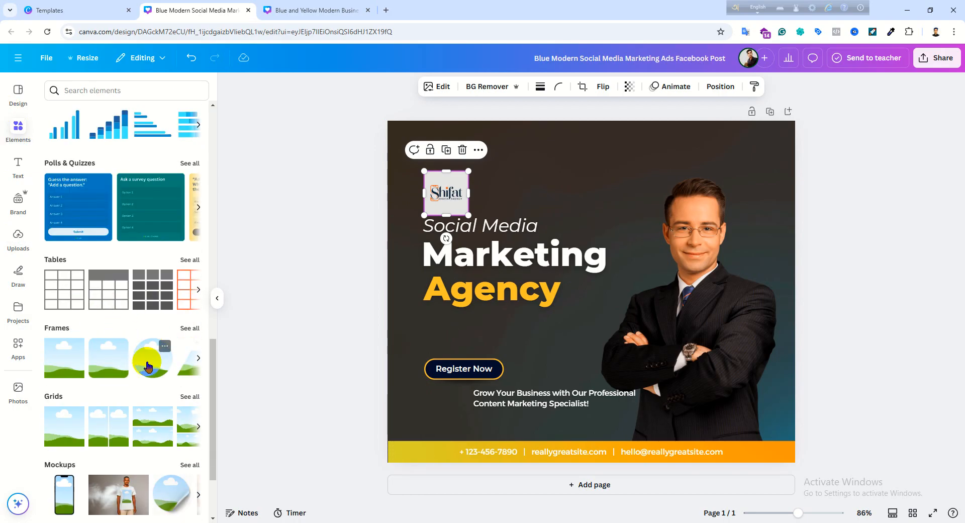
{"action": "left_click", "coordinate": [152, 368]}
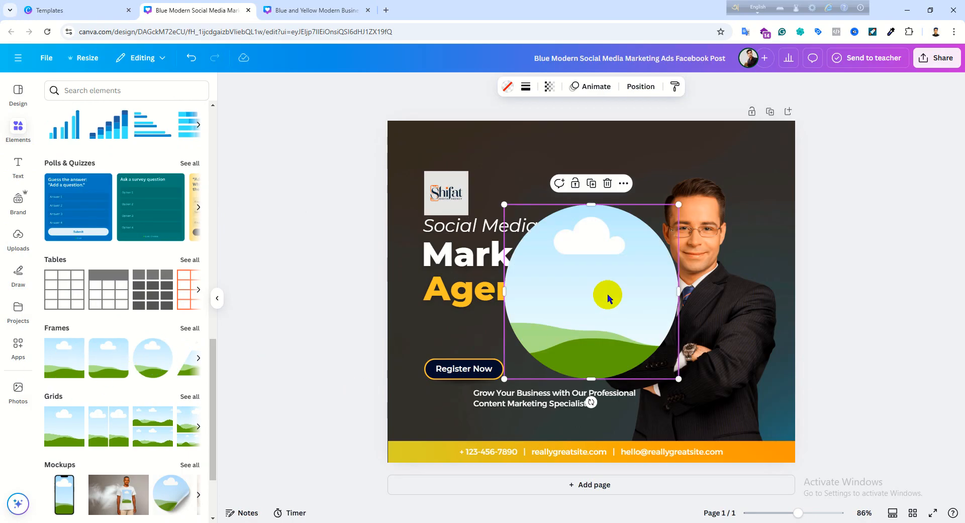
{"action": "left_click_drag", "start_coordinate": [584, 285], "coordinate": [572, 206]}
{"action": "left_click", "coordinate": [447, 205]}
{"action": "left_click_drag", "start_coordinate": [447, 205], "coordinate": [551, 245]}
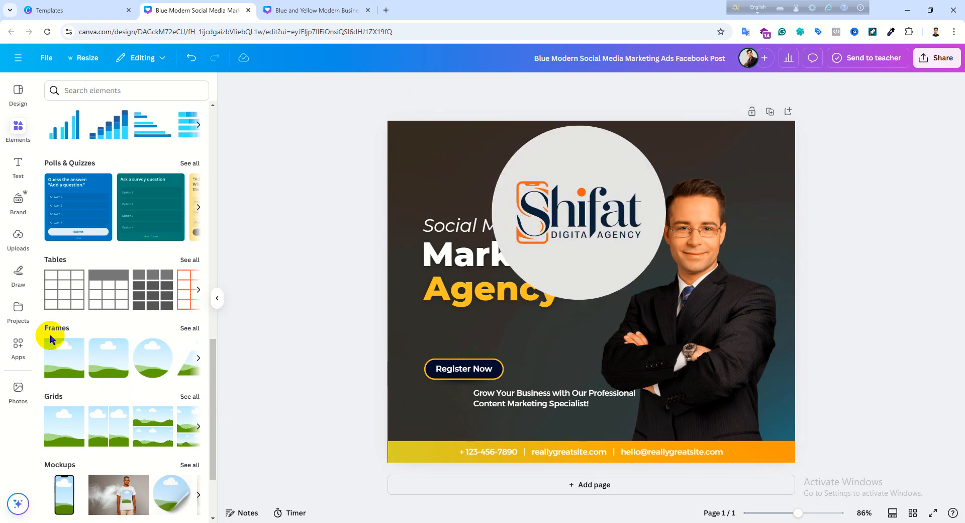
- Browse the available frames, grids and mockups, try the T-shirt mockup on the page, and remove it
{"action": "left_click", "coordinate": [199, 357]}
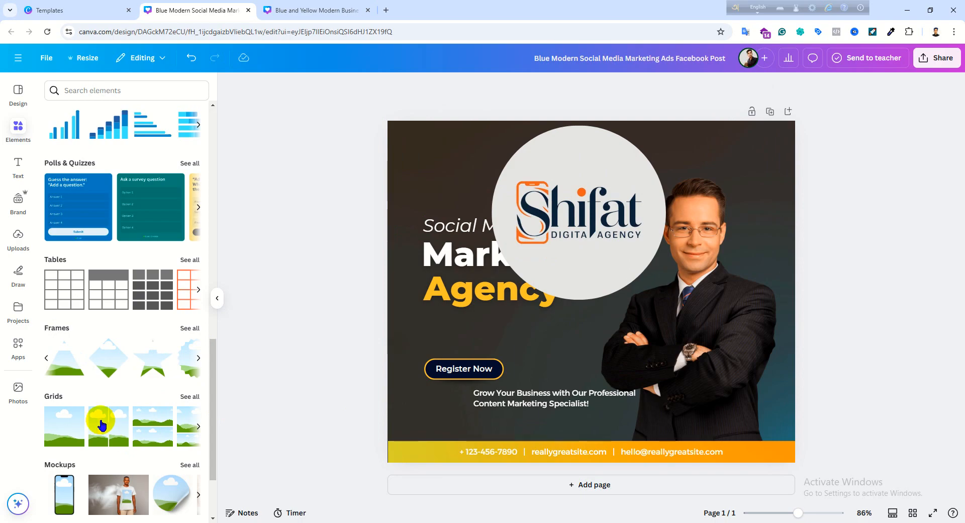
{"action": "left_click", "coordinate": [198, 426]}
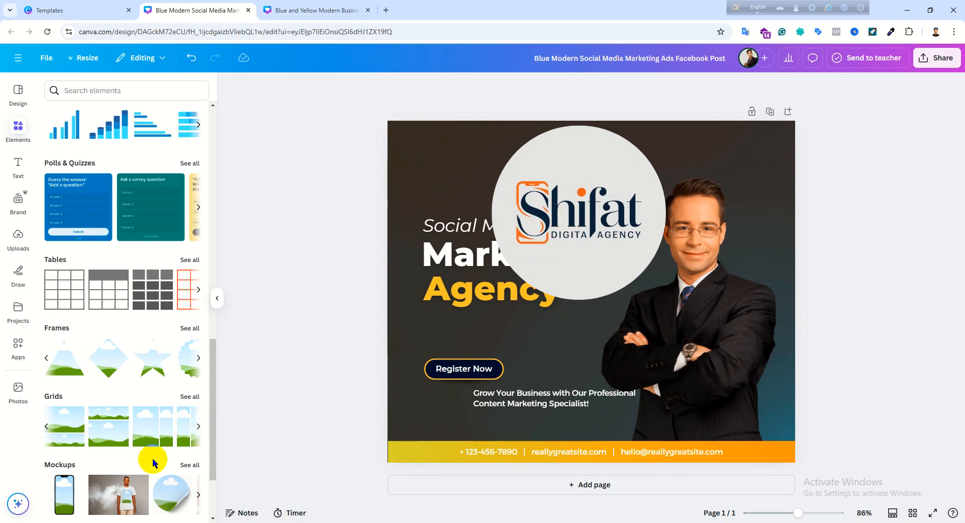
{"action": "scroll", "coordinate": [154, 448], "scroll_direction": "down", "scroll_amount": 2}
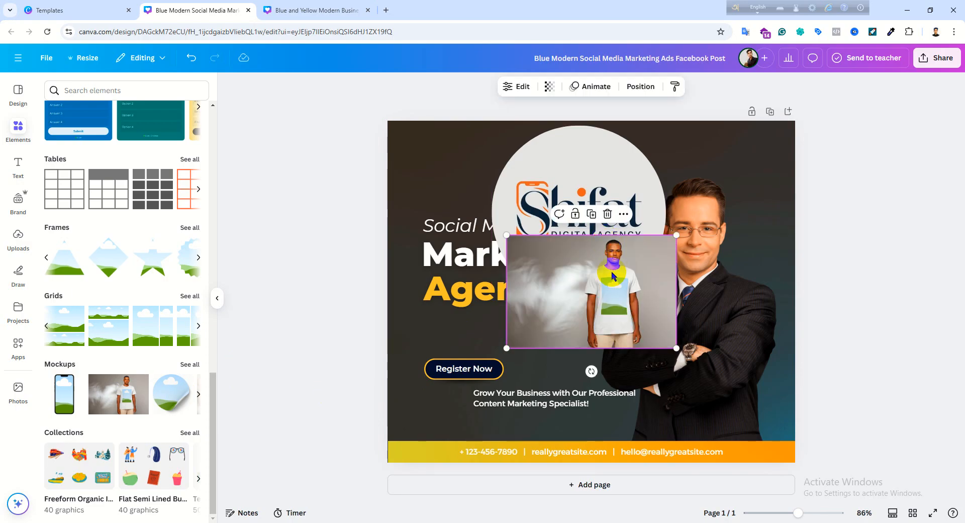
{"action": "left_click_drag", "start_coordinate": [616, 289], "coordinate": [214, 350]}
- Shrink the circular Shifat logo and position it above the "Social Media" text, aligned with the headline's left edge
{"action": "left_click", "coordinate": [572, 261]}
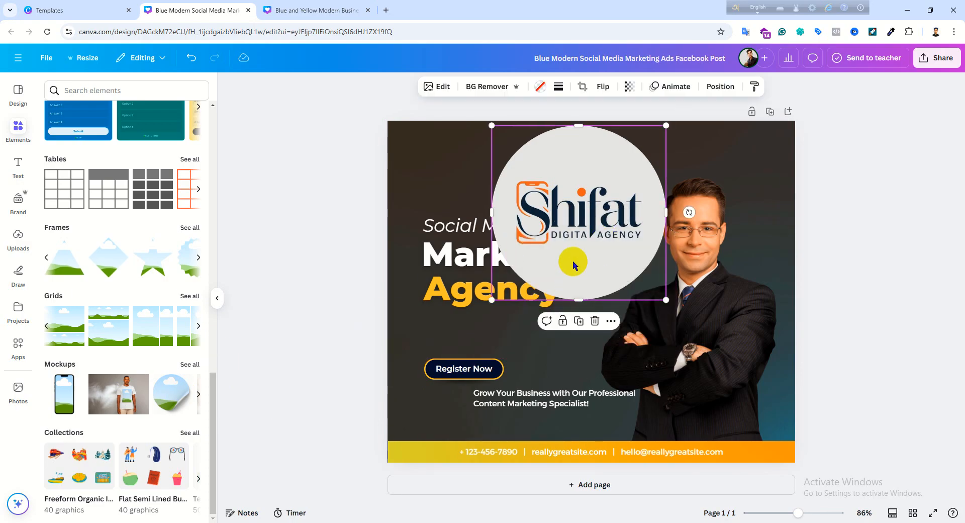
{"action": "left_click_drag", "start_coordinate": [680, 305], "coordinate": [435, 184]}
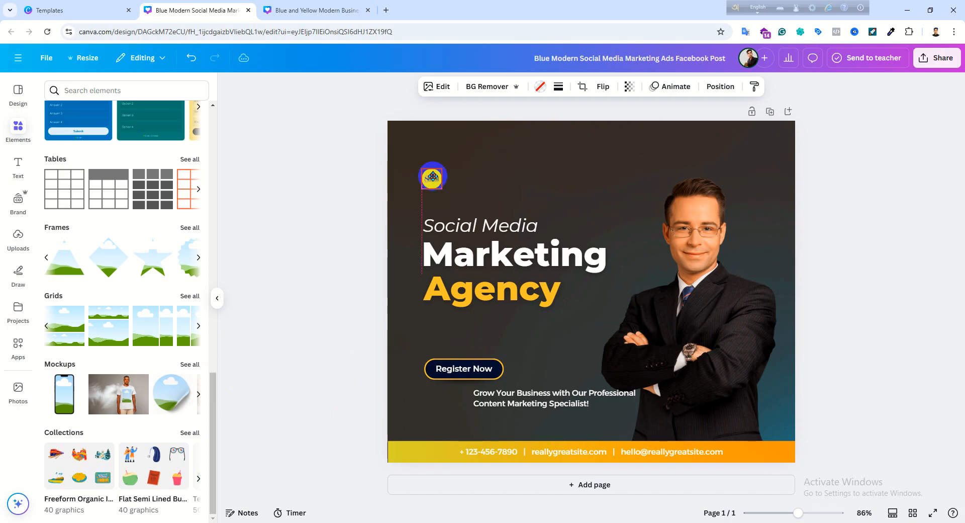
{"action": "left_click_drag", "start_coordinate": [435, 171], "coordinate": [461, 180]}
{"action": "left_click", "coordinate": [933, 213]}
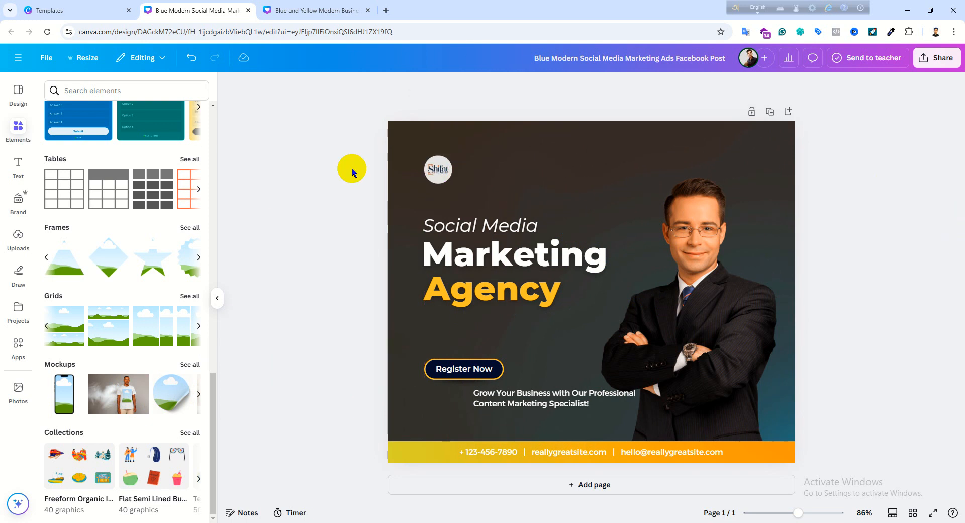
{"action": "left_click", "coordinate": [444, 164]}
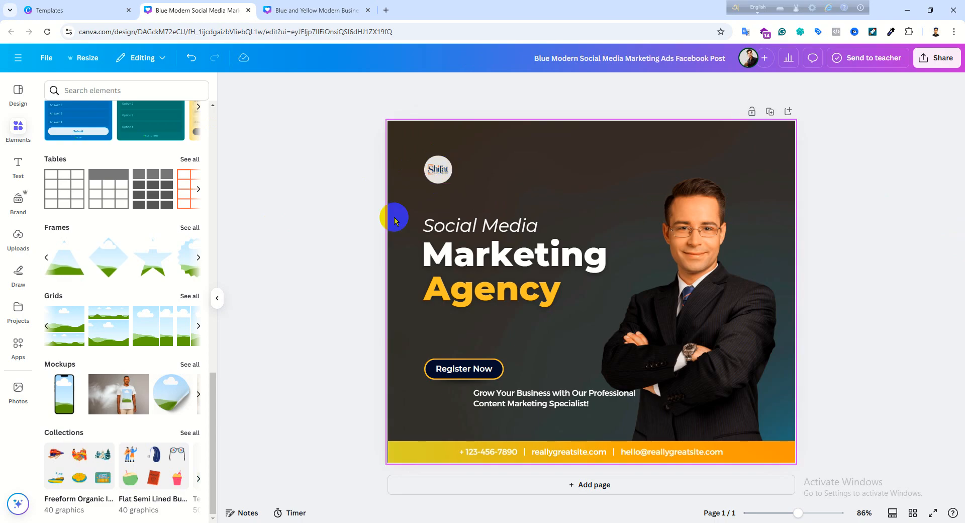
- Add the uploaded circular photo of the young man in a dark jacket and glasses to the page
{"action": "left_click", "coordinate": [725, 369]}
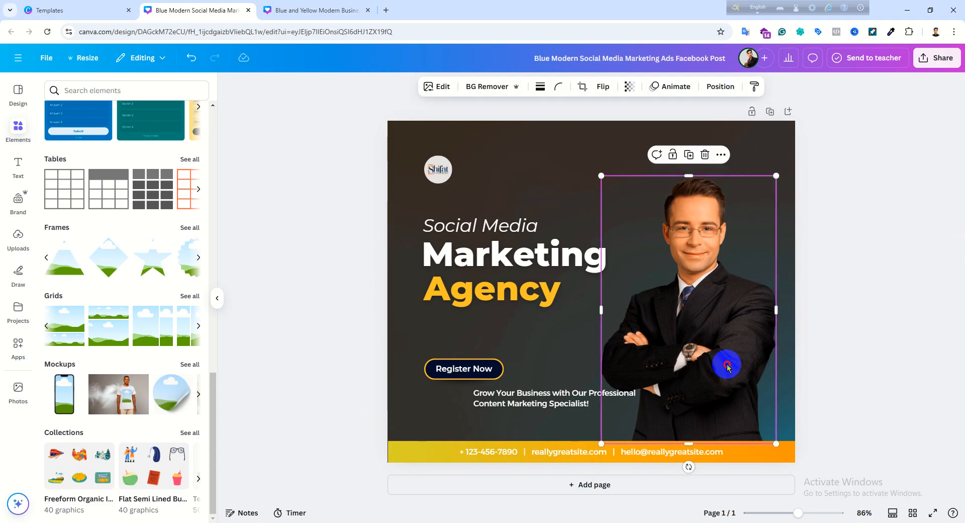
{"action": "left_click_drag", "start_coordinate": [727, 366], "coordinate": [724, 364]}
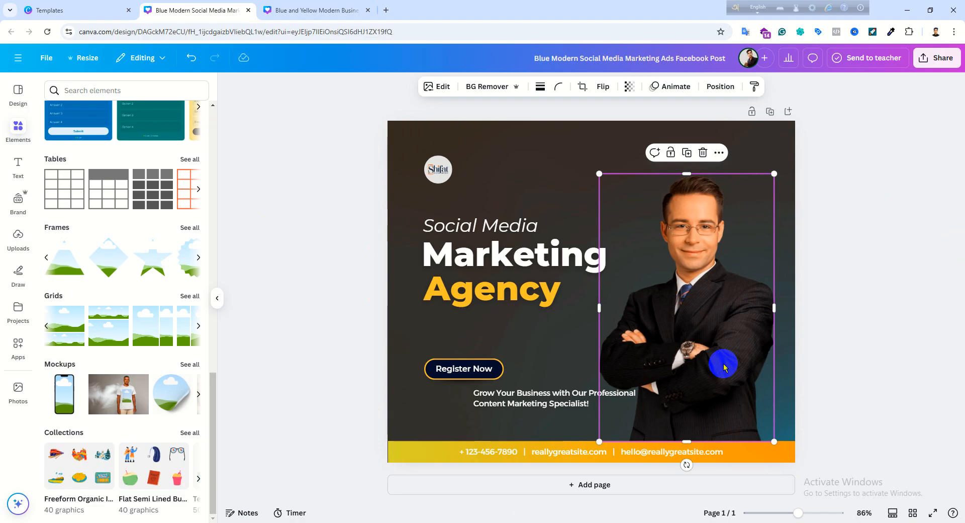
{"action": "left_click", "coordinate": [18, 237]}
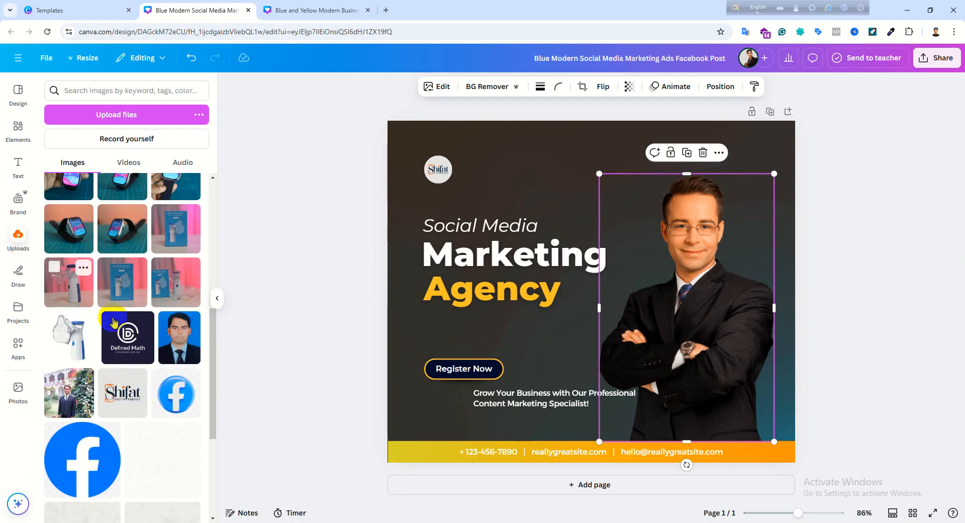
{"action": "scroll", "coordinate": [129, 352], "scroll_direction": "down", "scroll_amount": 5}
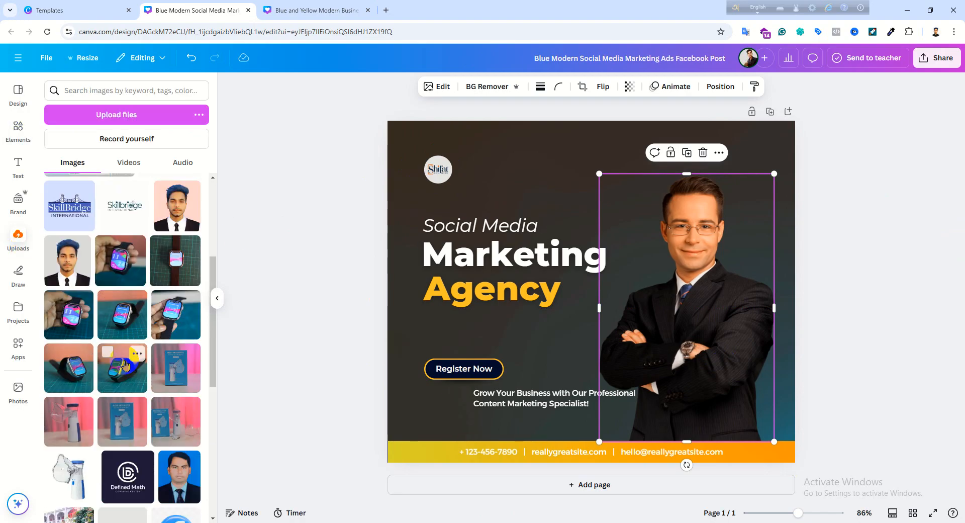
{"action": "scroll", "coordinate": [126, 363], "scroll_direction": "down", "scroll_amount": 3}
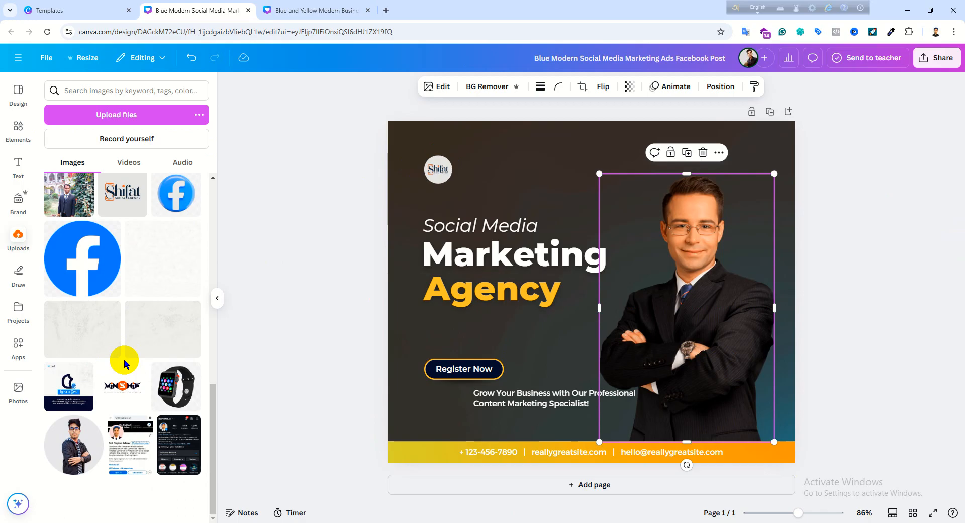
{"action": "left_click", "coordinate": [80, 455]}
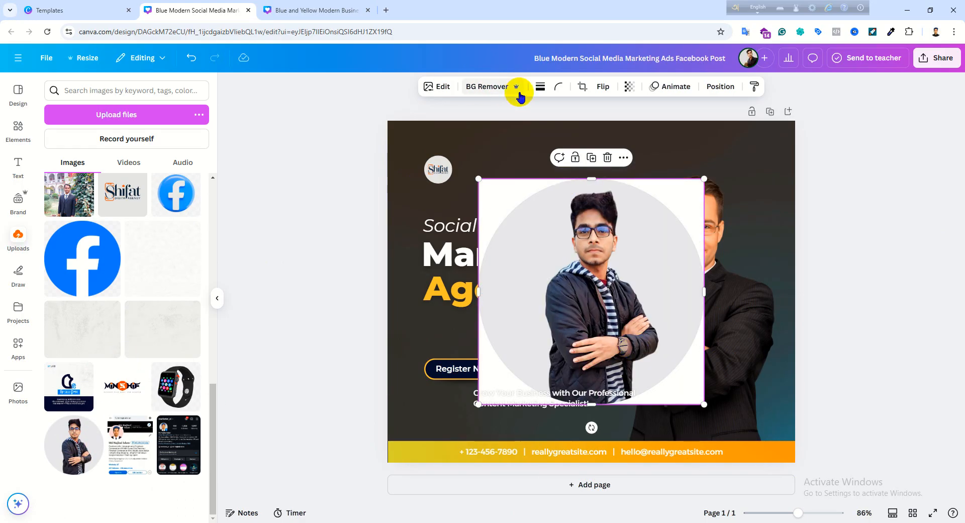
- Remove the jacket photo's background, then shrink it and position it between the headline and the businessman
{"action": "left_click", "coordinate": [500, 86]}
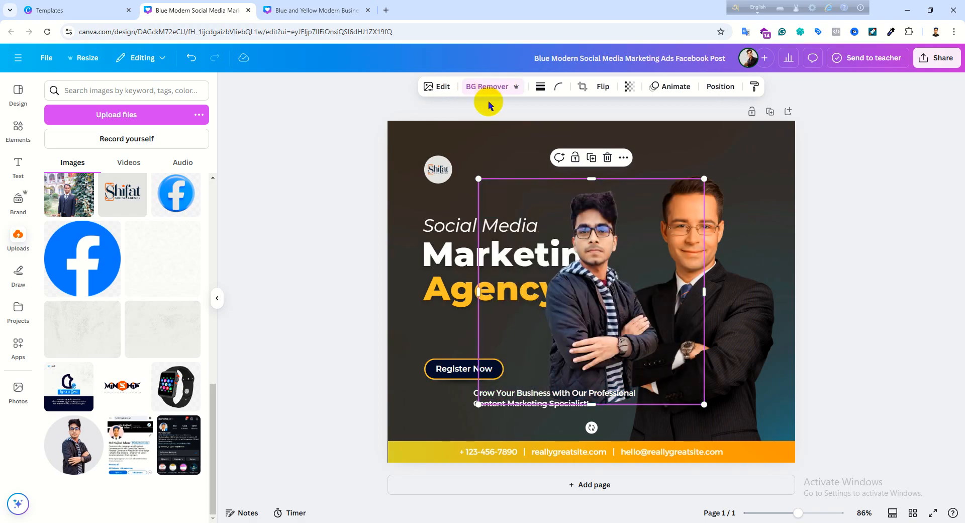
{"action": "left_click_drag", "start_coordinate": [704, 404], "coordinate": [656, 311]}
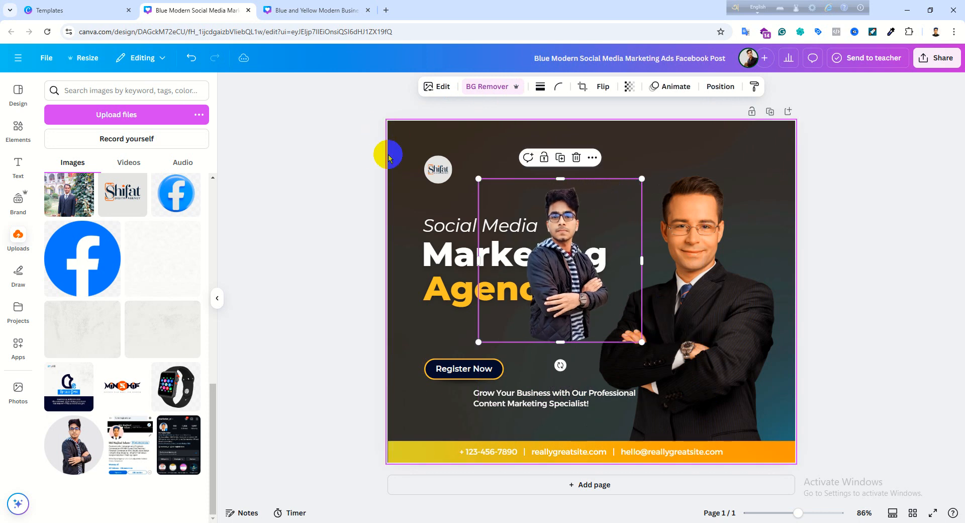
{"action": "left_click_drag", "start_coordinate": [566, 287], "coordinate": [590, 300]}
- Search for "remove bg" in a new browser tab and open the remove.bg website
{"action": "left_click", "coordinate": [385, 10]}
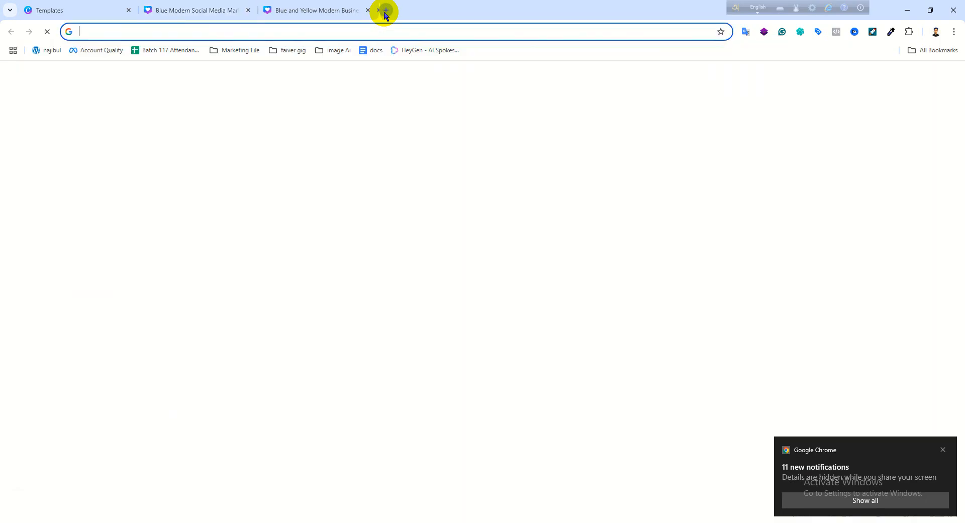
{"action": "left_click", "coordinate": [354, 31]}
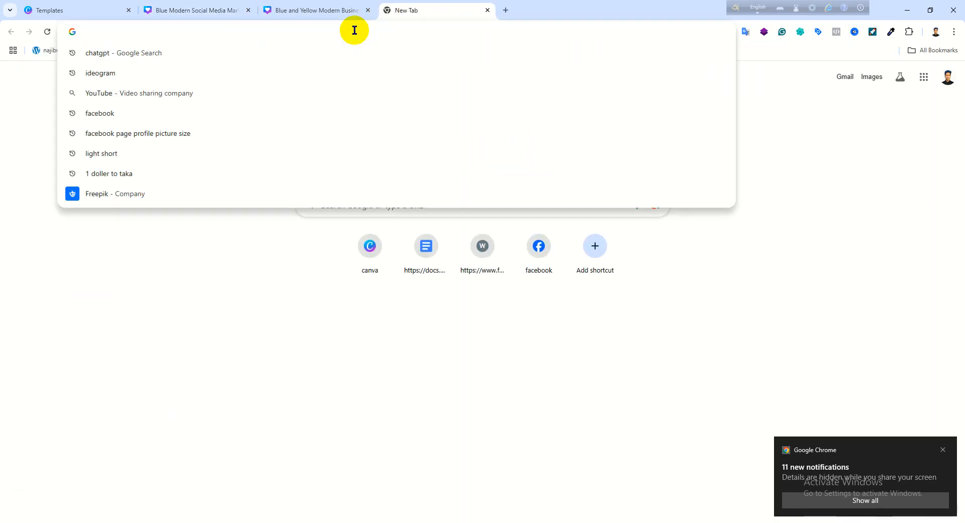
{"action": "type", "text": "re"}
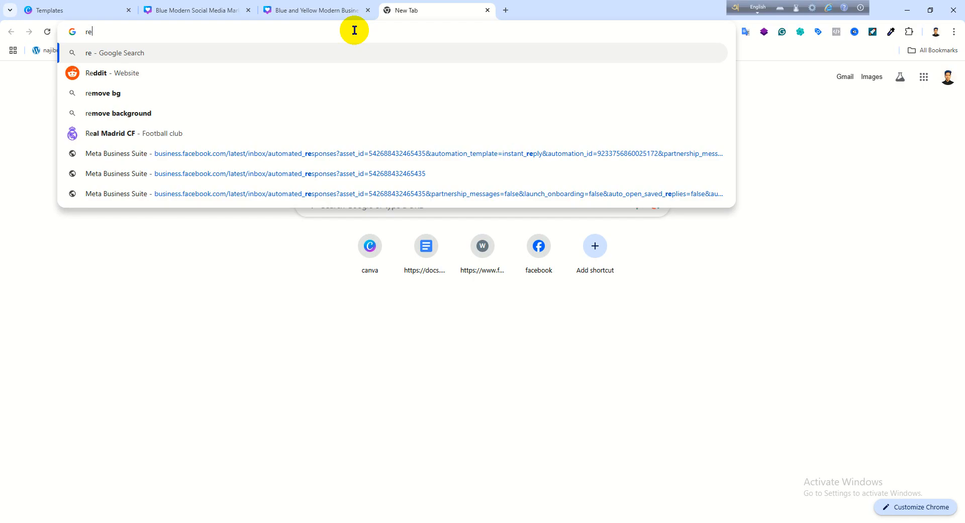
{"action": "left_click", "coordinate": [130, 95]}
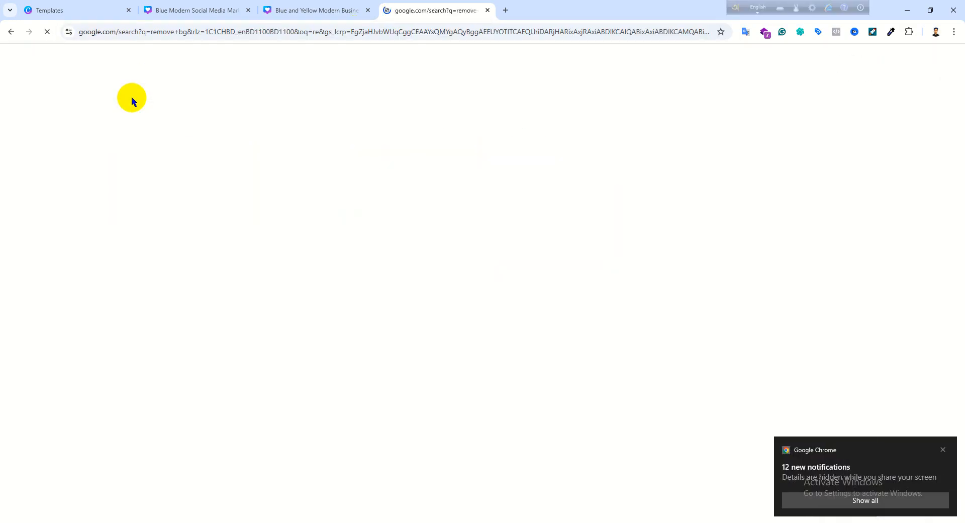
{"action": "left_click", "coordinate": [156, 159]}
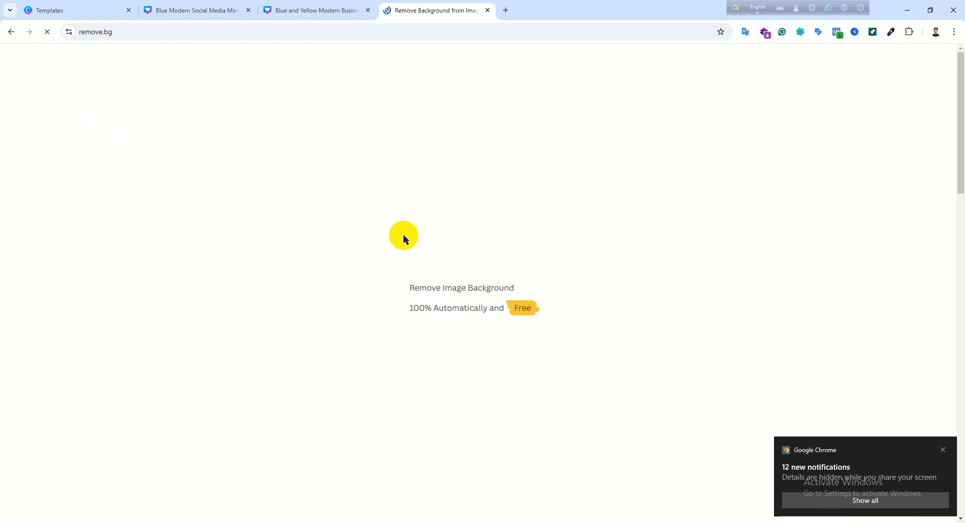
- Upload the WhatsApp portrait in a black suit and tie from Downloads to remove.bg and download the 479 × 521 px cutout
{"action": "left_click", "coordinate": [596, 300]}
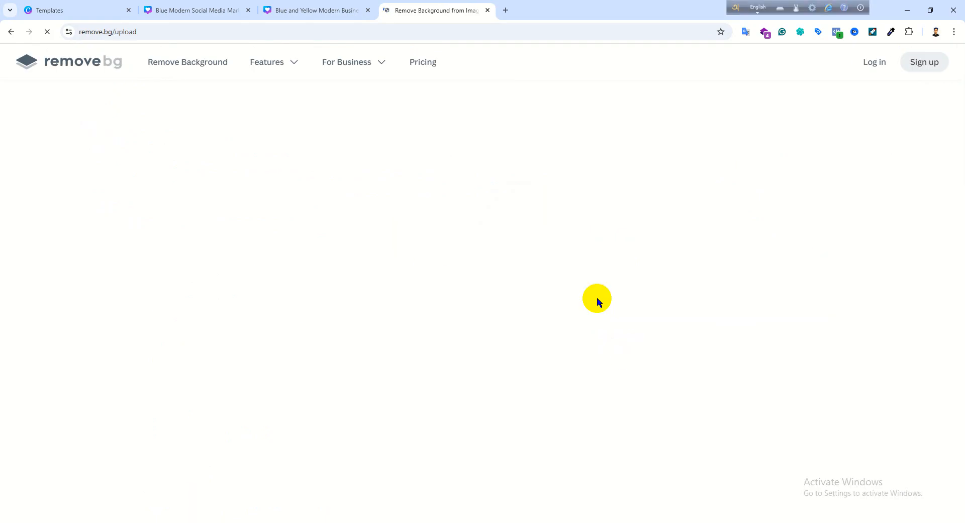
{"action": "scroll", "coordinate": [462, 261], "scroll_direction": "down", "scroll_amount": 10}
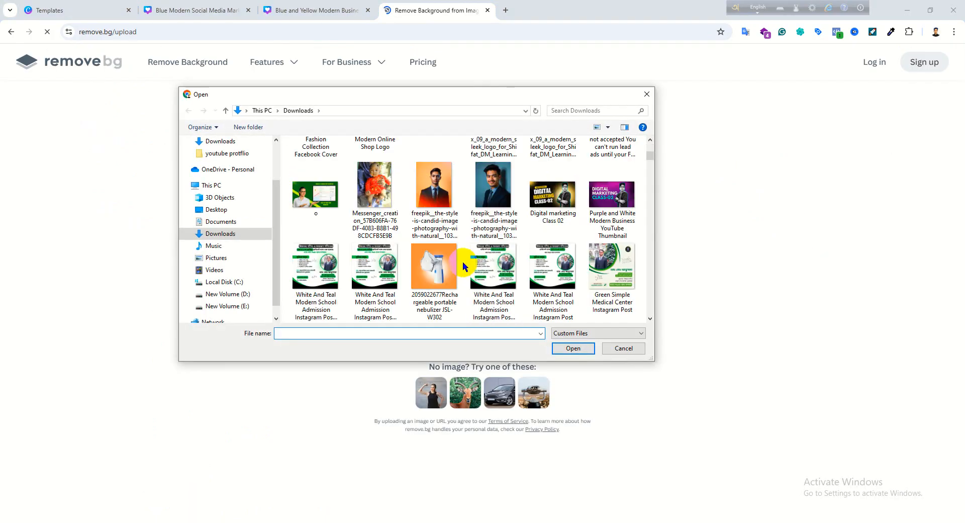
{"action": "scroll", "coordinate": [481, 256], "scroll_direction": "down", "scroll_amount": 10}
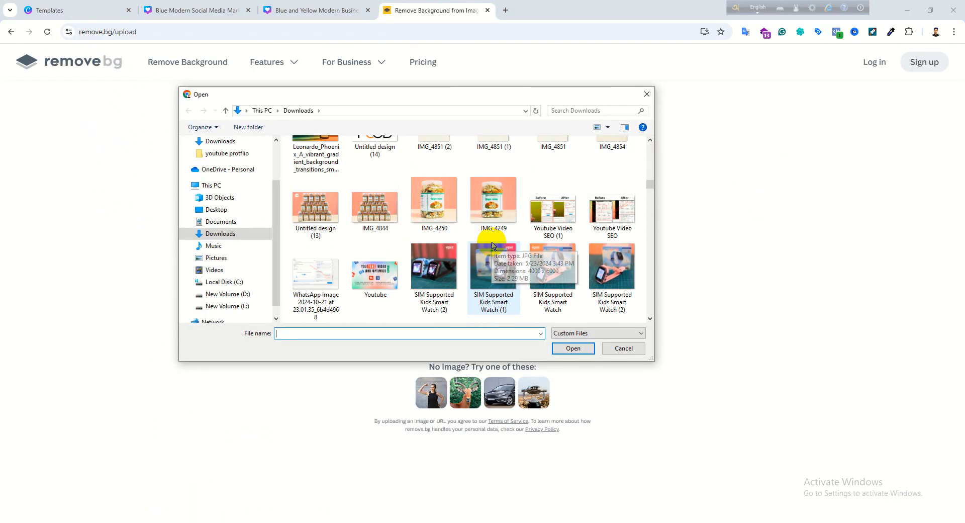
{"action": "scroll", "coordinate": [532, 228], "scroll_direction": "down", "scroll_amount": 10}
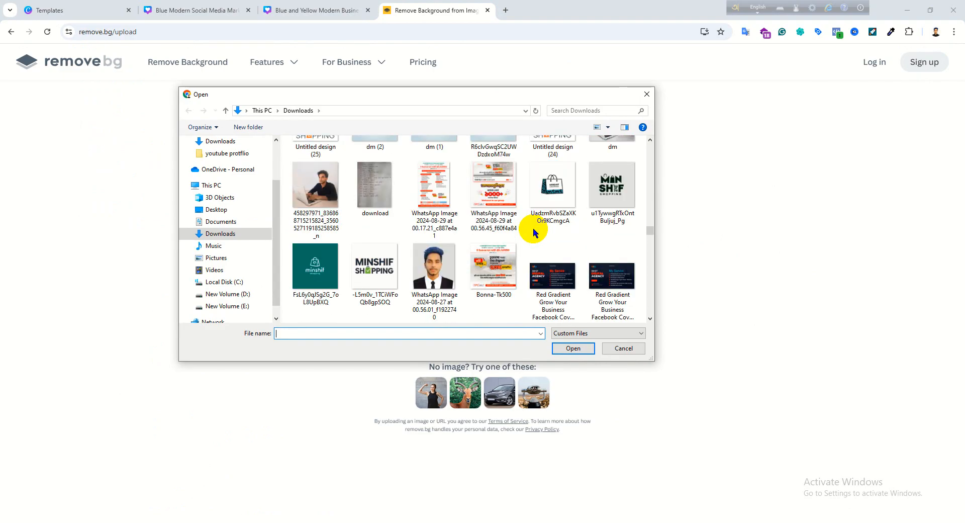
{"action": "scroll", "coordinate": [369, 208], "scroll_direction": "down", "scroll_amount": 3}
{"action": "scroll", "coordinate": [374, 214], "scroll_direction": "up", "scroll_amount": 4}
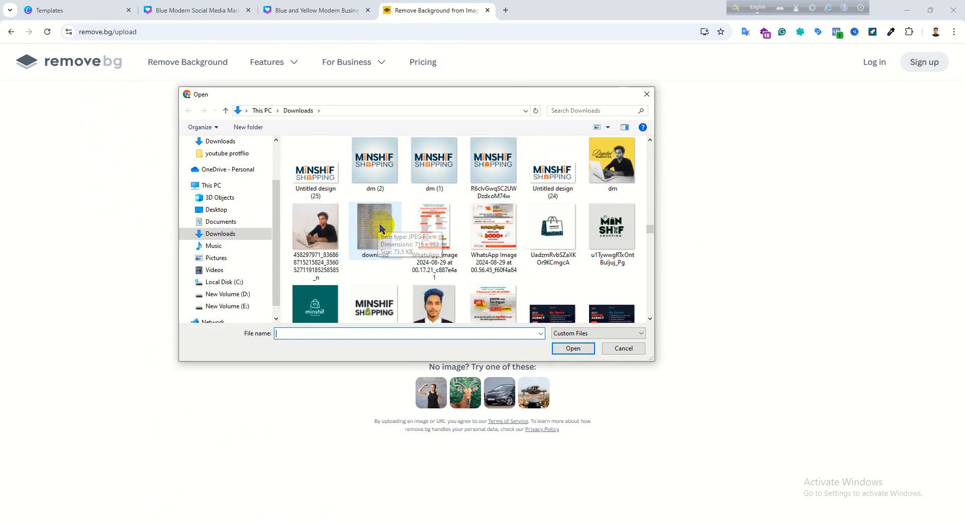
{"action": "left_click", "coordinate": [433, 305]}
{"action": "left_click", "coordinate": [568, 347]}
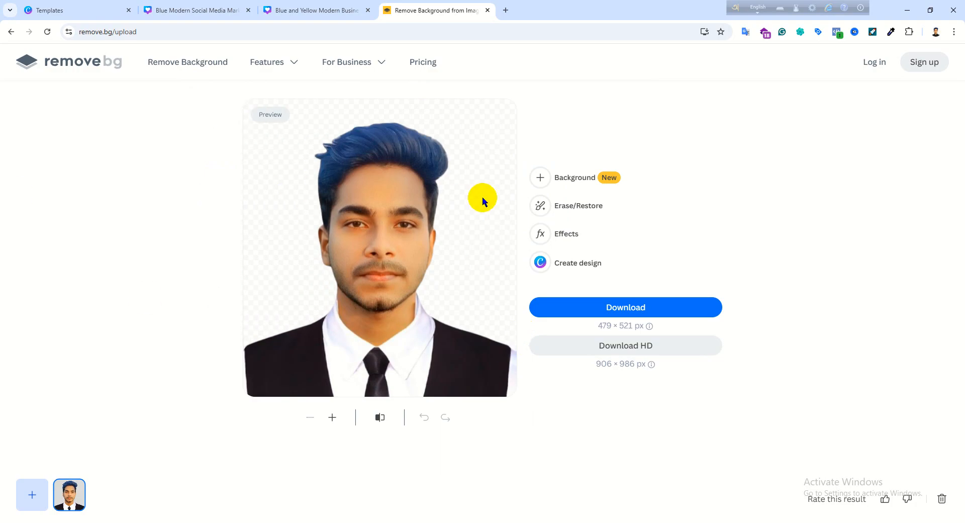
{"action": "left_click", "coordinate": [623, 305]}
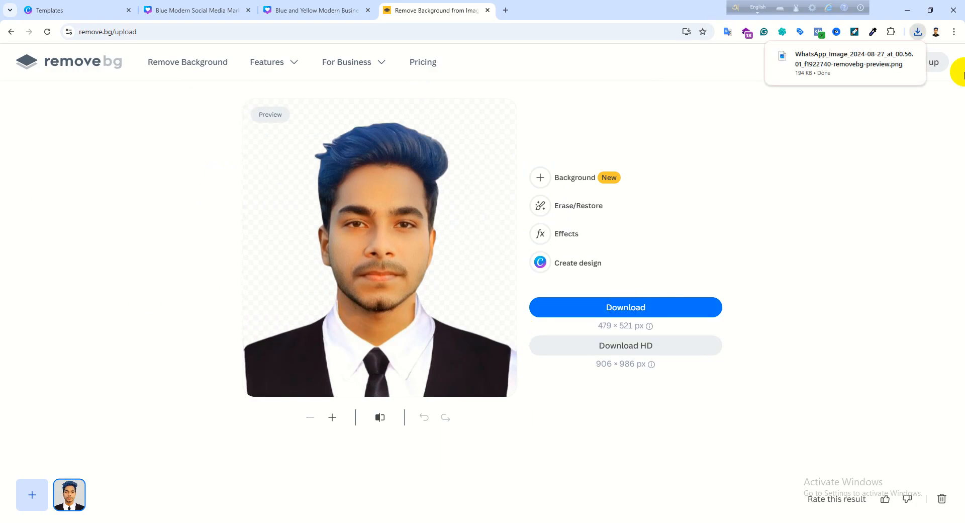
- Return to the Blue Modern Social Media Marketing design in Canva and upload the background-free suit portrait from Downloads
{"action": "left_click", "coordinate": [209, 9]}
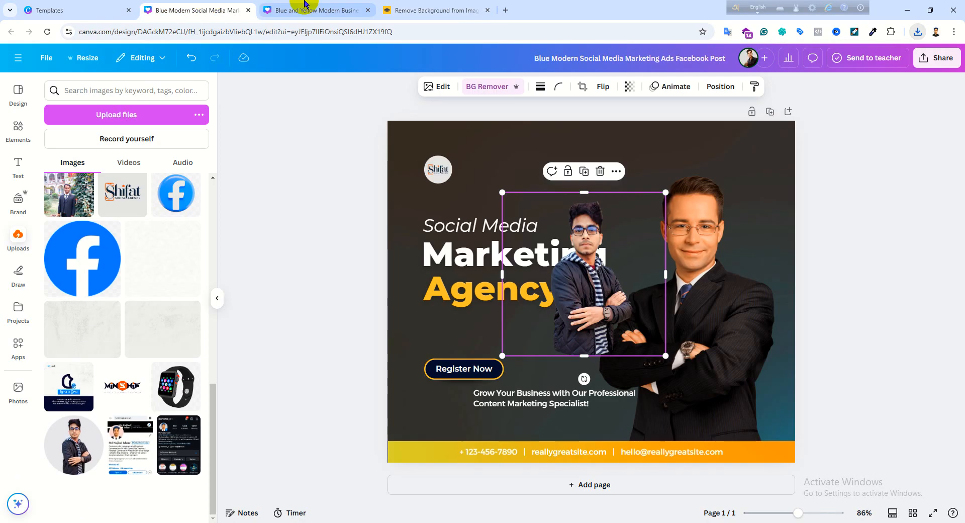
{"action": "left_click", "coordinate": [113, 116]}
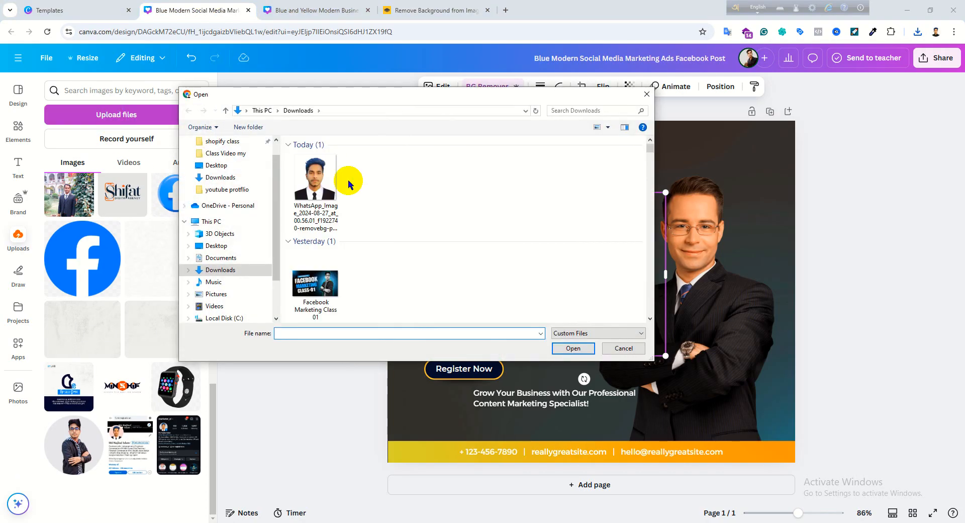
{"action": "left_click", "coordinate": [327, 177]}
{"action": "left_click", "coordinate": [573, 348]}
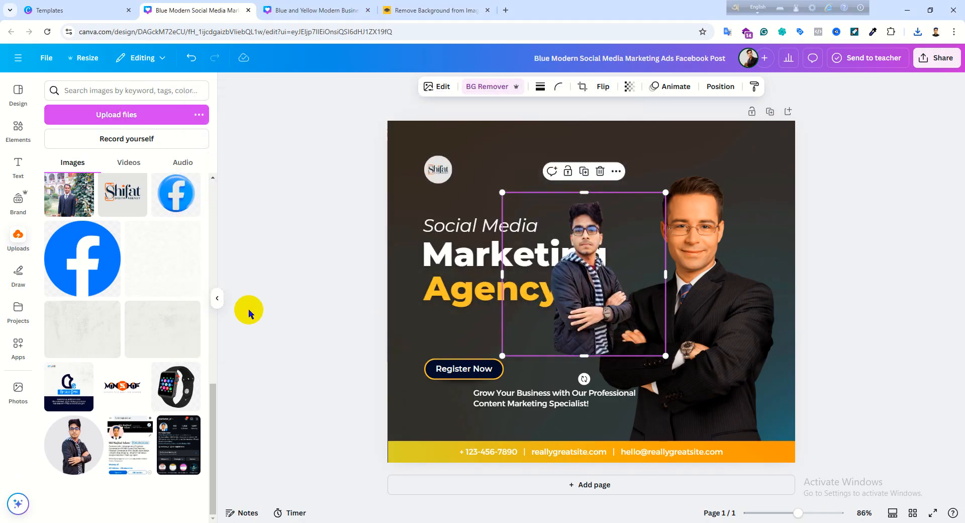
{"action": "scroll", "coordinate": [177, 322], "scroll_direction": "up", "scroll_amount": 5}
{"action": "scroll", "coordinate": [177, 322], "scroll_direction": "up", "scroll_amount": 5}
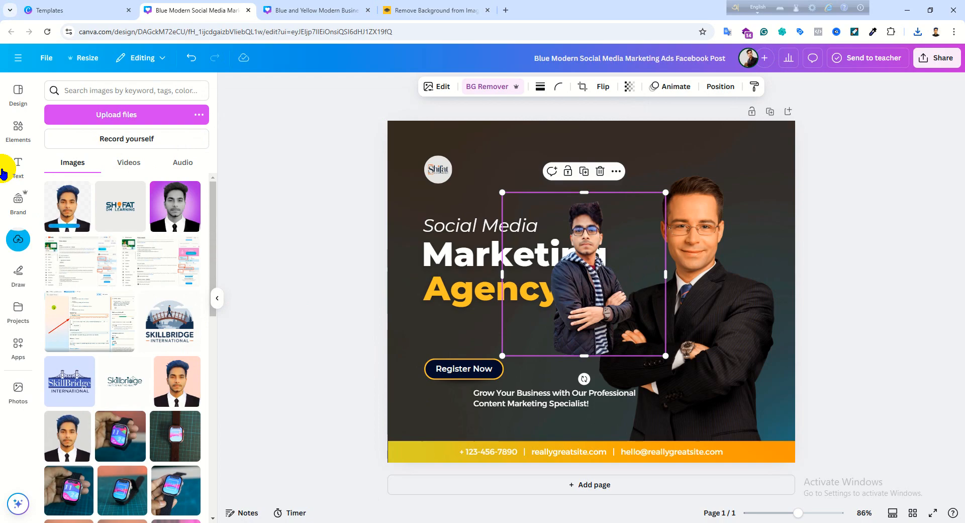
- Place the uploaded suit portrait over the headline text and move the jacket portrait over the businessman
{"action": "left_click_drag", "start_coordinate": [619, 336], "coordinate": [524, 283]}
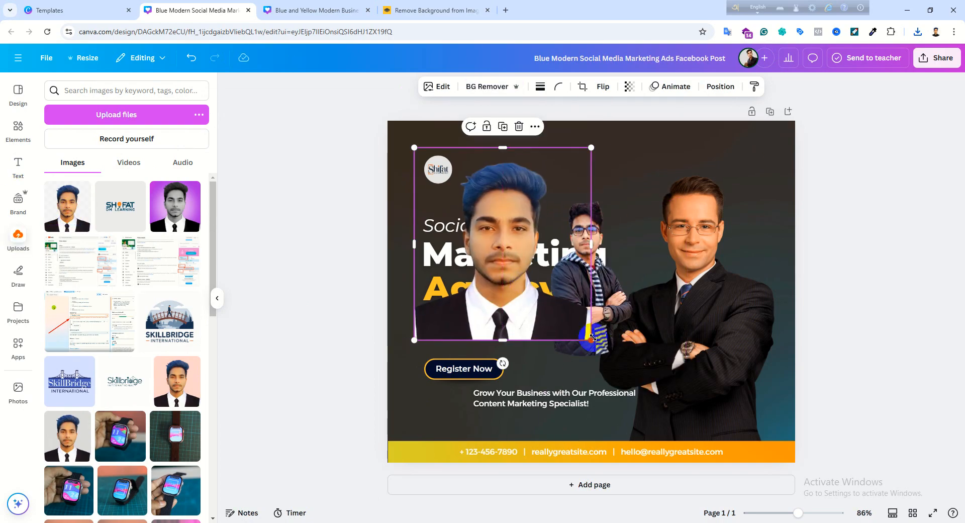
{"action": "left_click_drag", "start_coordinate": [564, 349], "coordinate": [547, 303]}
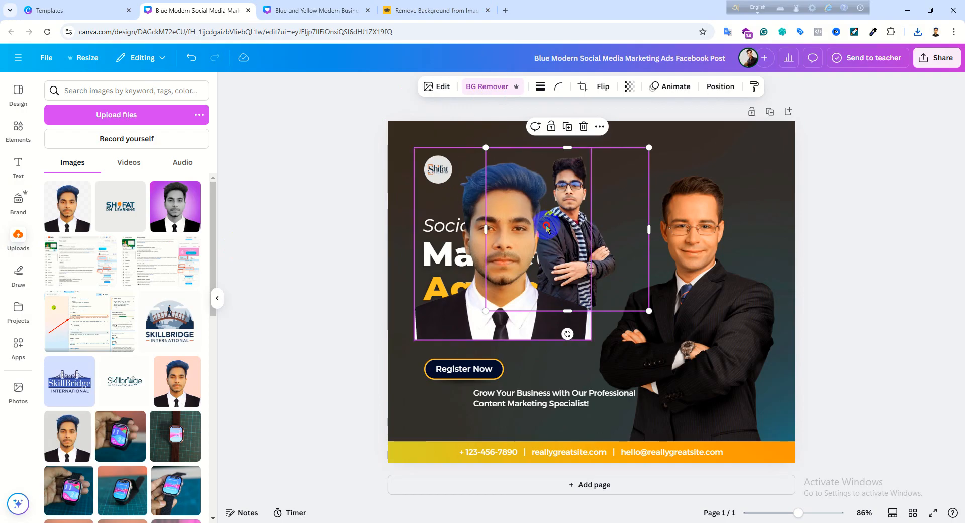
{"action": "left_click_drag", "start_coordinate": [547, 229], "coordinate": [668, 255]}
{"action": "left_click", "coordinate": [459, 9]}
{"action": "left_click", "coordinate": [342, 9]}
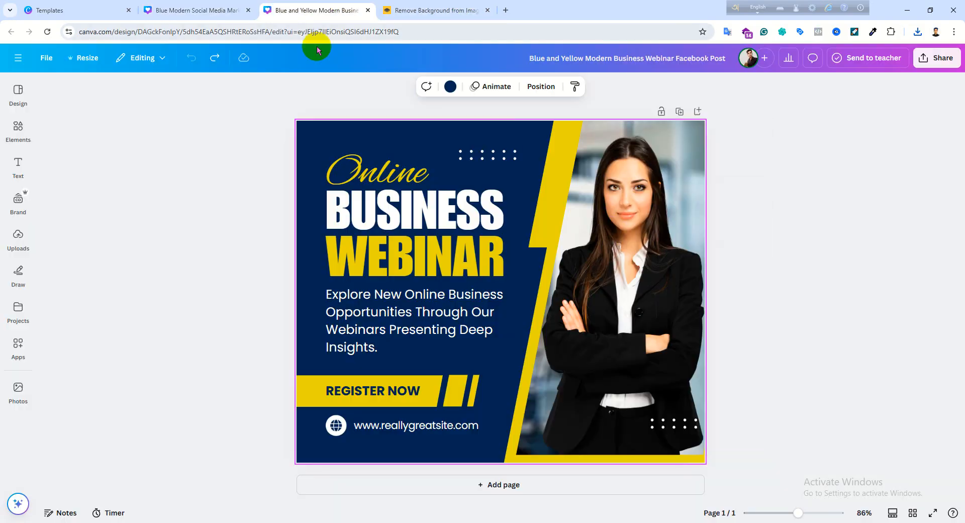
{"action": "left_click", "coordinate": [473, 10]}
{"action": "left_click", "coordinate": [231, 10]}
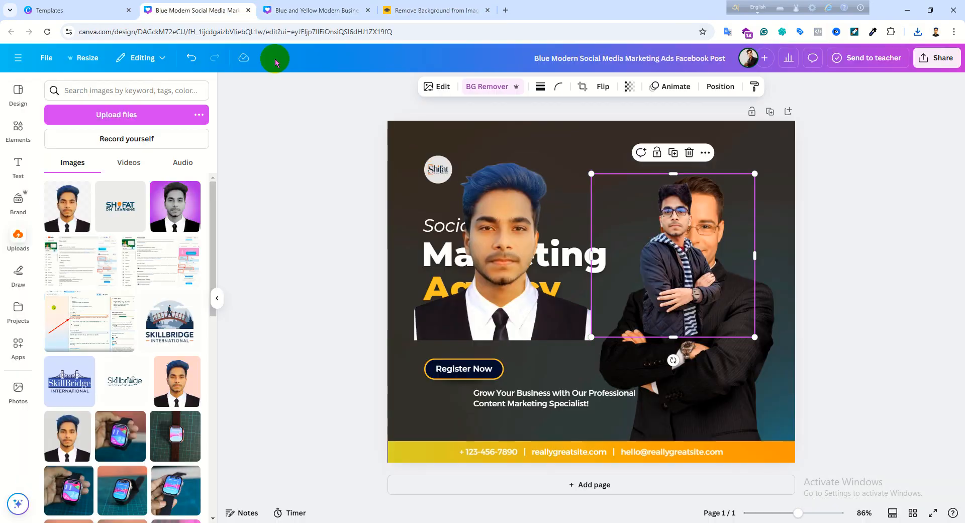
- Move the suit portrait and the template's businessman photo off the page, leaving only the jacket portrait
{"action": "left_click", "coordinate": [544, 293]}
{"action": "left_click_drag", "start_coordinate": [545, 293], "coordinate": [209, 344]}
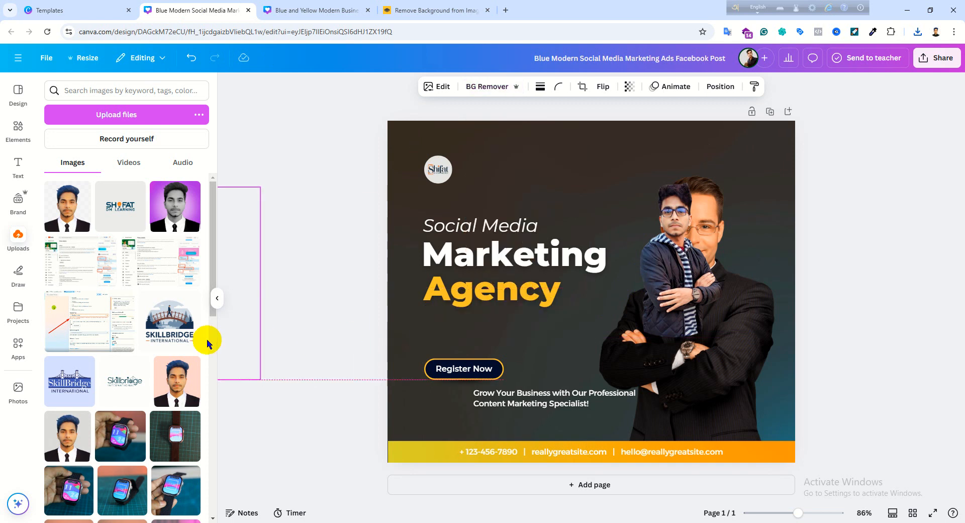
{"action": "left_click", "coordinate": [710, 404]}
{"action": "left_click_drag", "start_coordinate": [711, 404], "coordinate": [960, 410]}
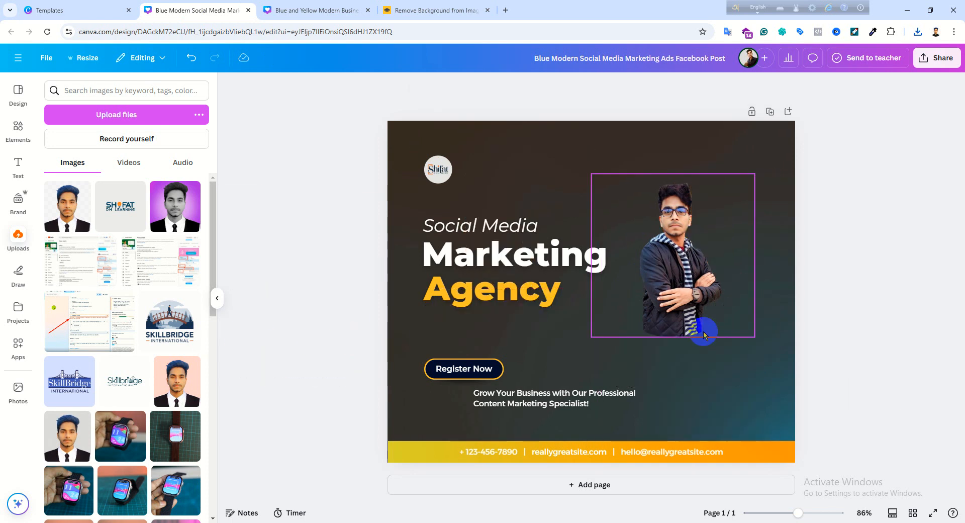
- Enlarge the jacket portrait to fill the businessman's former spot, with its lower edge overlapping the orange contact bar
{"action": "left_click", "coordinate": [704, 334]}
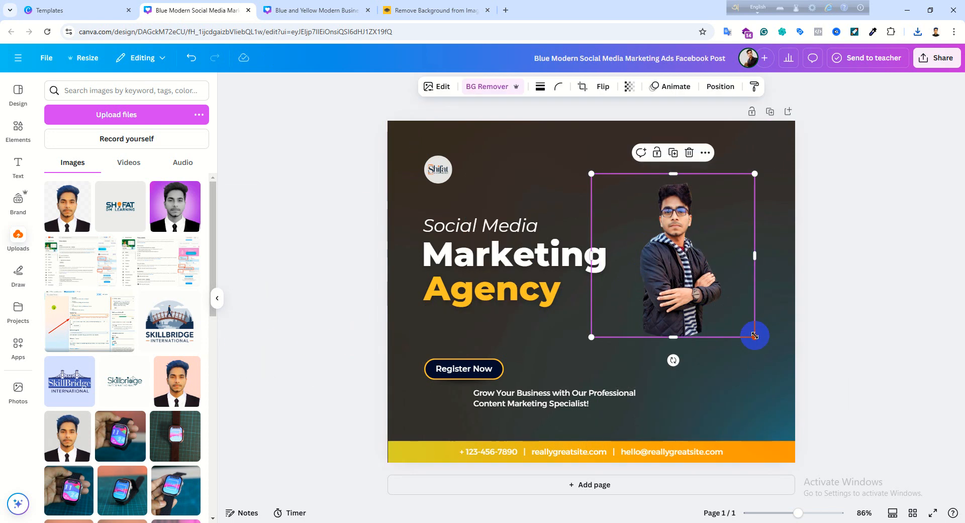
{"action": "left_click_drag", "start_coordinate": [754, 335], "coordinate": [855, 438]}
{"action": "left_click_drag", "start_coordinate": [730, 393], "coordinate": [707, 395]}
{"action": "left_click", "coordinate": [853, 459]}
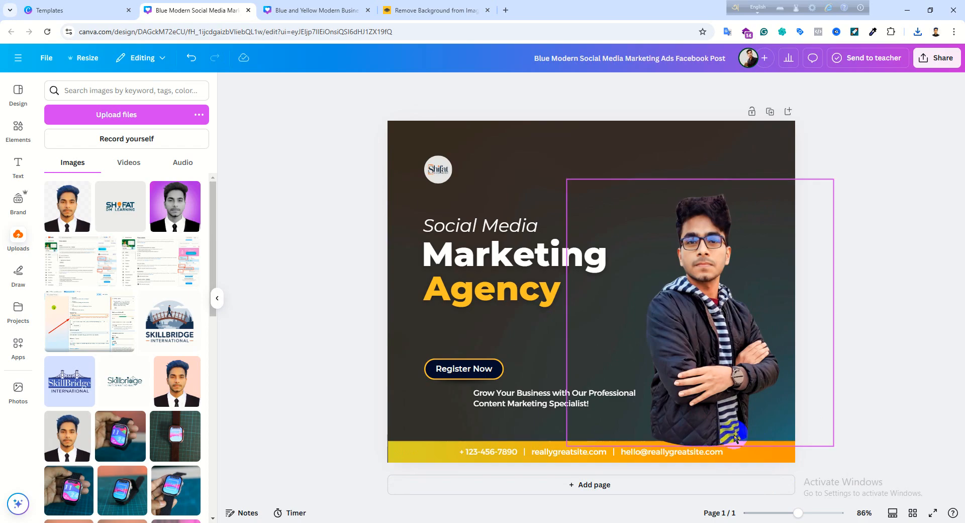
{"action": "left_click_drag", "start_coordinate": [702, 397], "coordinate": [746, 393]}
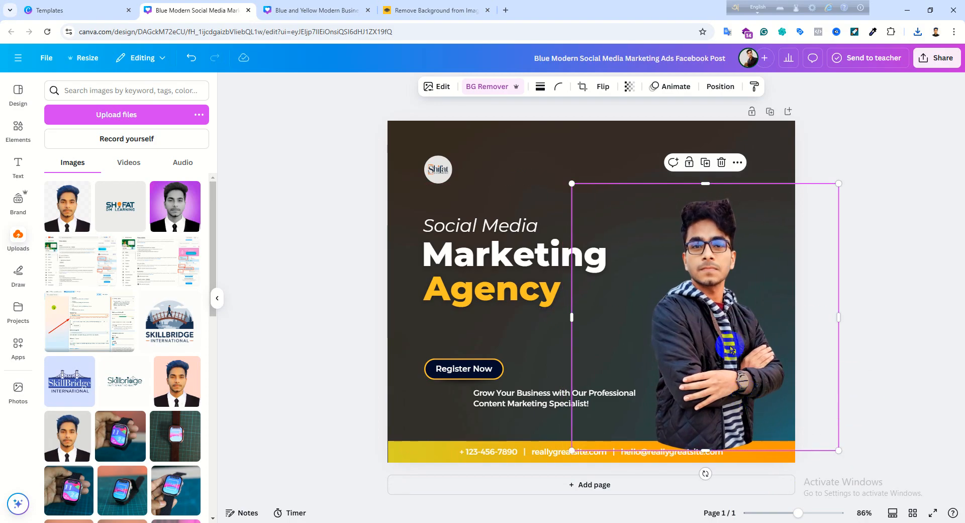
- Send the jacket portrait one layer backward, behind the orange contact bar, and nudge it slightly left
{"action": "right_click", "coordinate": [712, 290]}
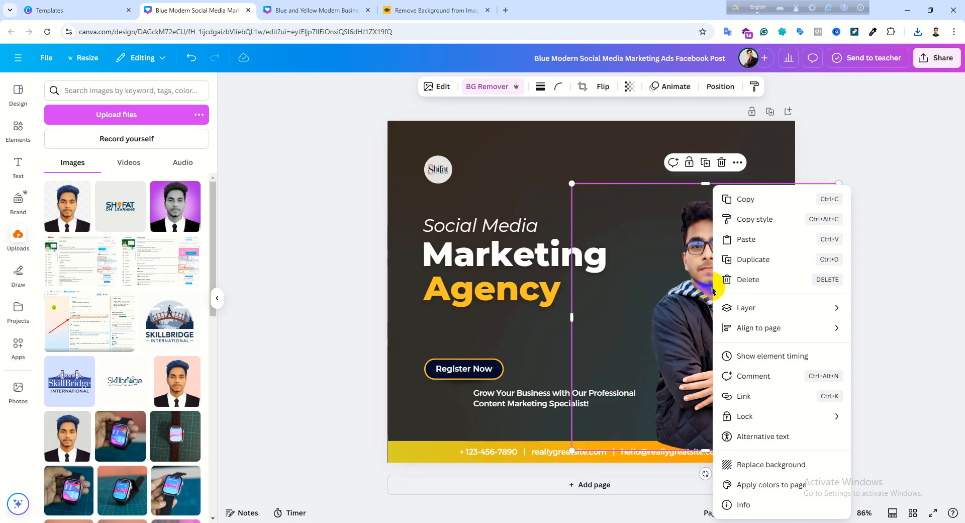
{"action": "mouse_move", "coordinate": [744, 315]}
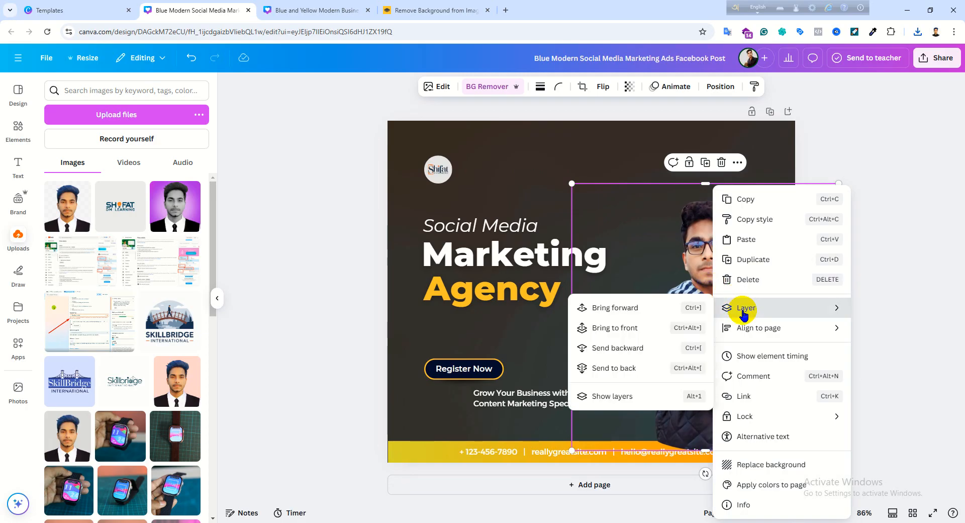
{"action": "left_click", "coordinate": [622, 350]}
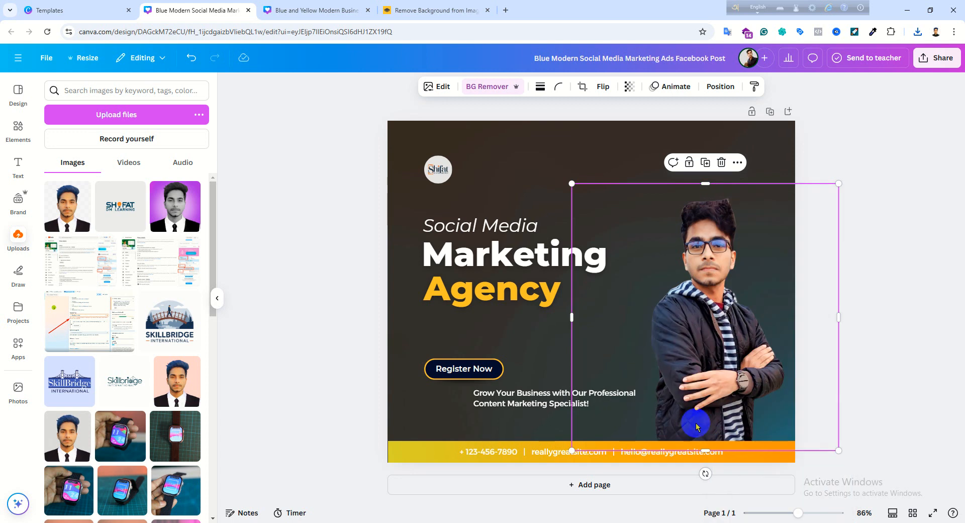
{"action": "mouse_move", "coordinate": [705, 360]}
{"action": "left_mouse_down"}
{"action": "mouse_move", "coordinate": [706, 332]}
{"action": "mouse_move", "coordinate": [691, 365]}
{"action": "mouse_move", "coordinate": [700, 381]}
{"action": "mouse_move", "coordinate": [711, 368]}
{"action": "mouse_move", "coordinate": [698, 382]}
{"action": "mouse_move", "coordinate": [700, 361]}
{"action": "left_mouse_up"}
- Bring the jacket portrait to the front, over the orange contact bar, and nudge it slightly right
{"action": "right_click", "coordinate": [684, 339]}
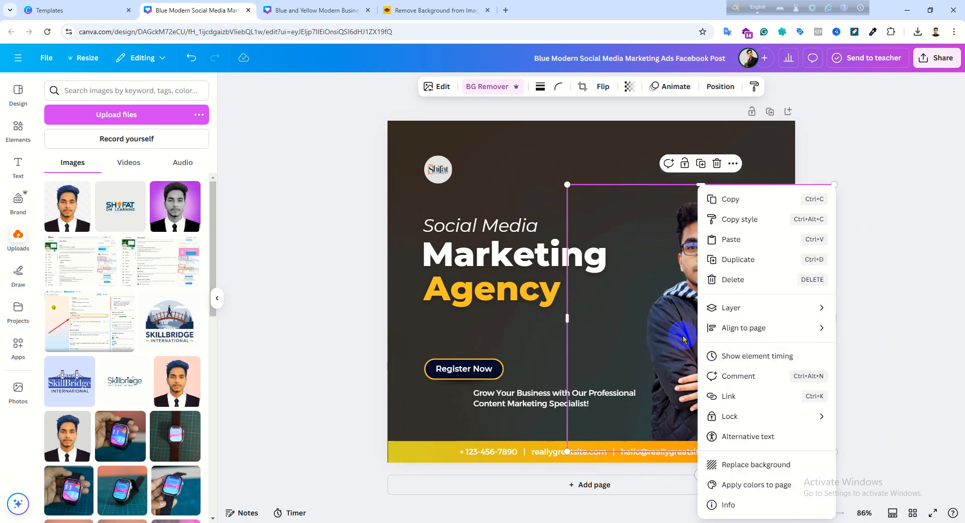
{"action": "mouse_move", "coordinate": [728, 312]}
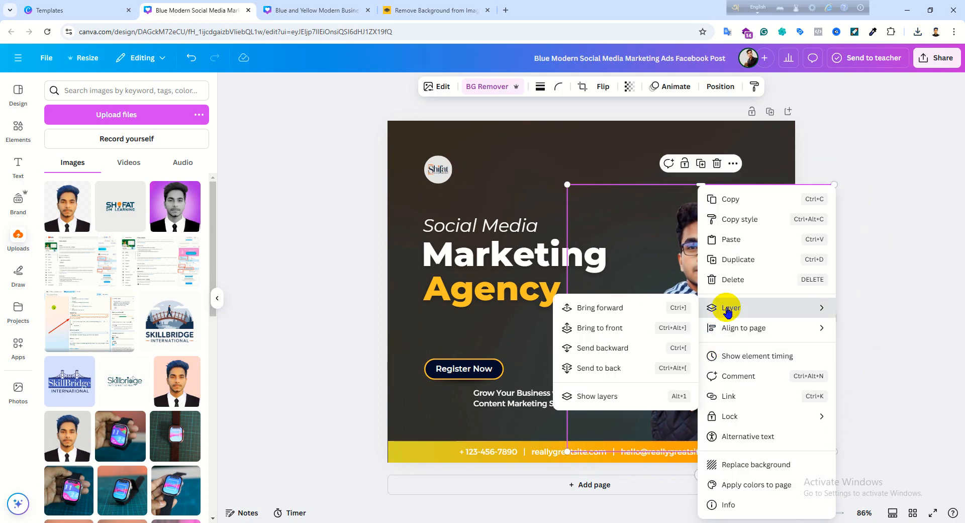
{"action": "left_click", "coordinate": [595, 329]}
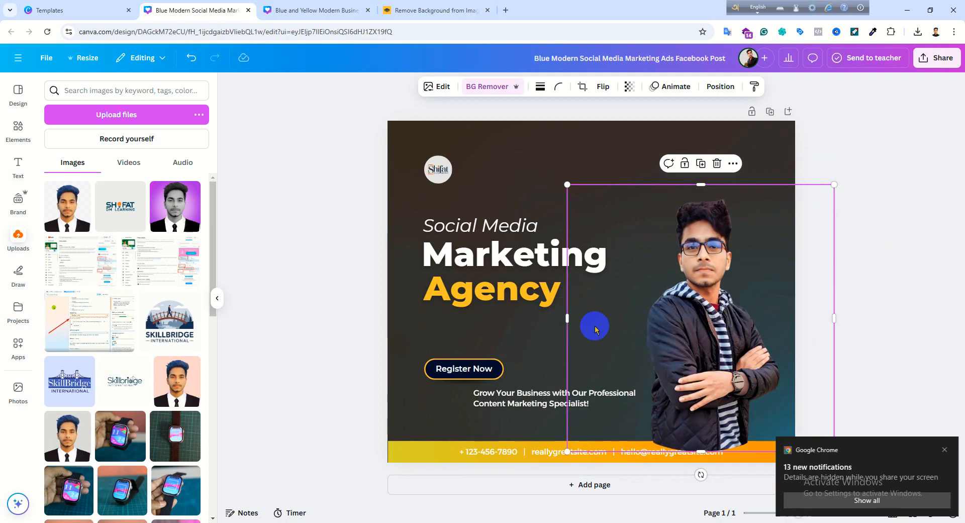
{"action": "left_click_drag", "start_coordinate": [682, 376], "coordinate": [684, 375]}
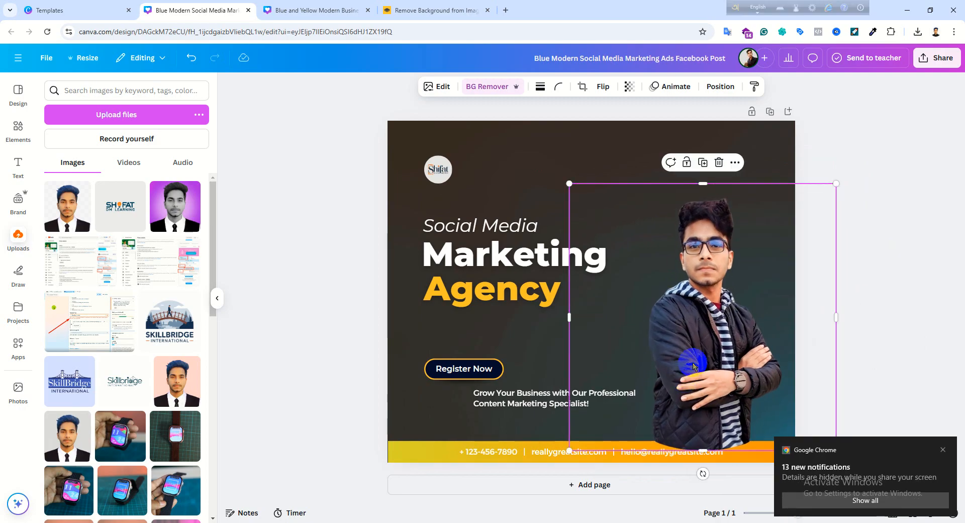
- Send the jacket portrait one layer backward and shift it a little to the right
{"action": "right_click", "coordinate": [692, 354]}
{"action": "mouse_move", "coordinate": [722, 309]}
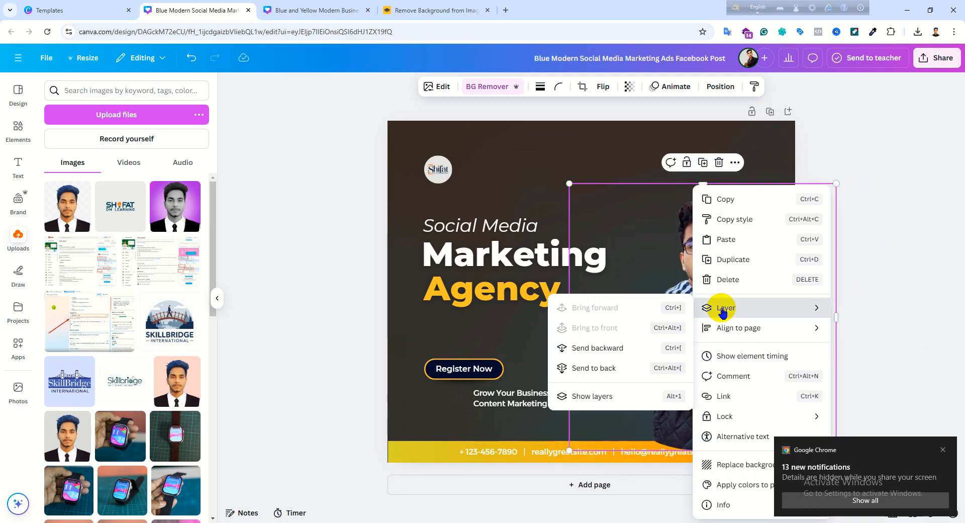
{"action": "left_click", "coordinate": [622, 348]}
{"action": "left_click_drag", "start_coordinate": [718, 401], "coordinate": [733, 402]}
- Send the jacket portrait to the back, behind the orange contact bar, and shift it left toward the headline
{"action": "right_click", "coordinate": [733, 402]}
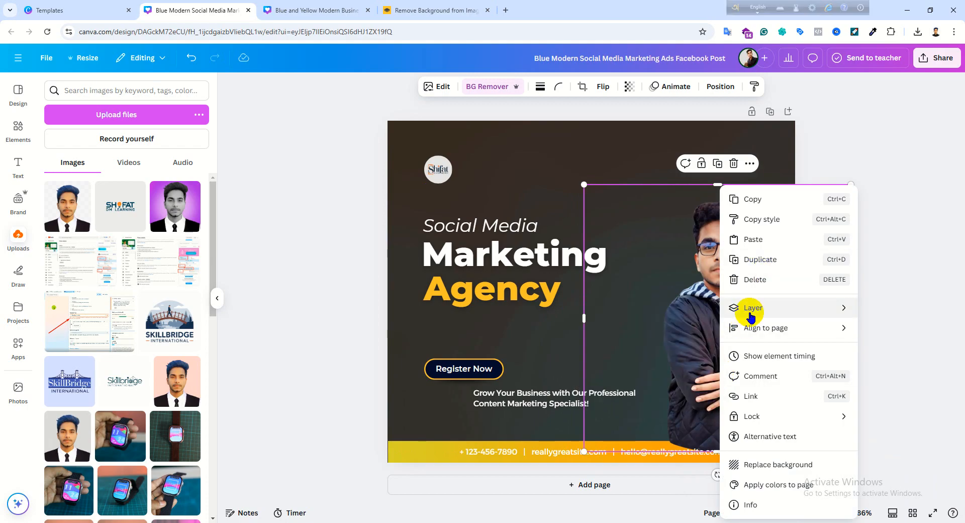
{"action": "mouse_move", "coordinate": [740, 311]}
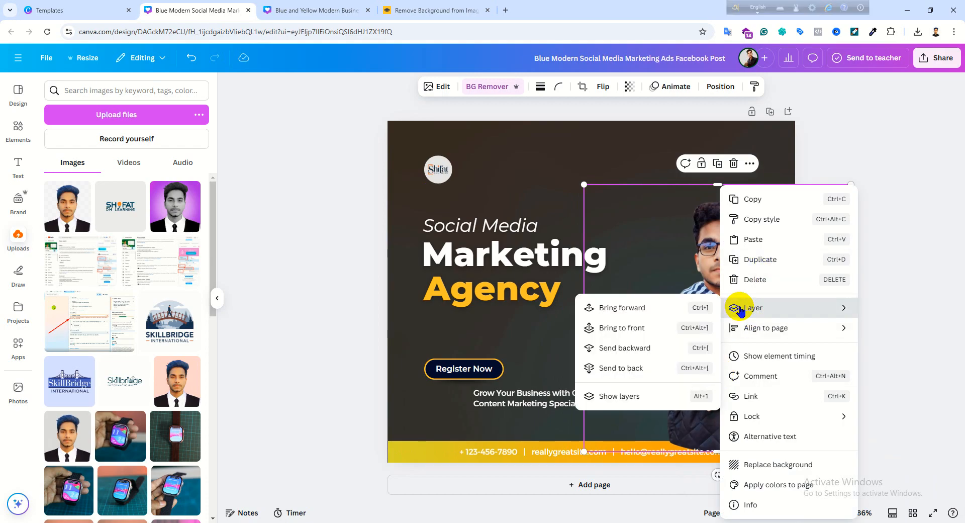
{"action": "left_click", "coordinate": [649, 366]}
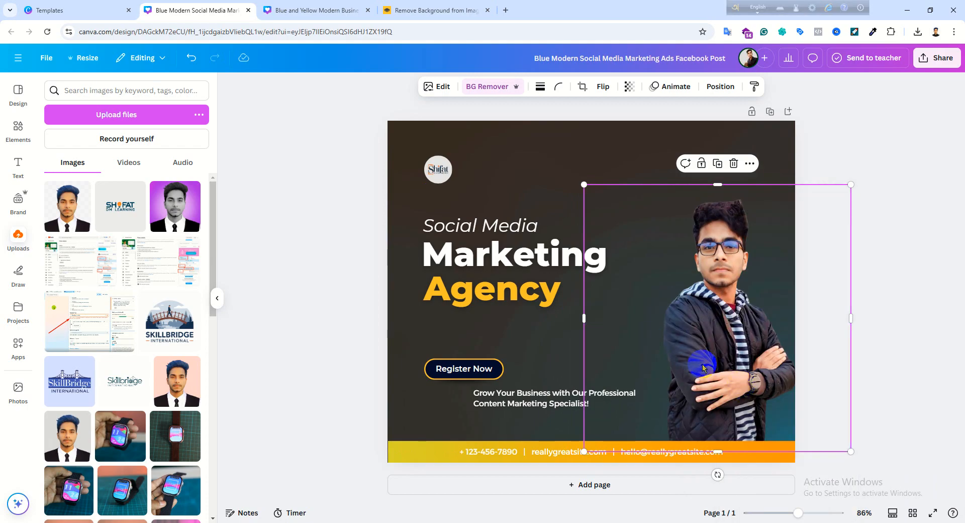
{"action": "left_click_drag", "start_coordinate": [716, 366], "coordinate": [701, 370]}
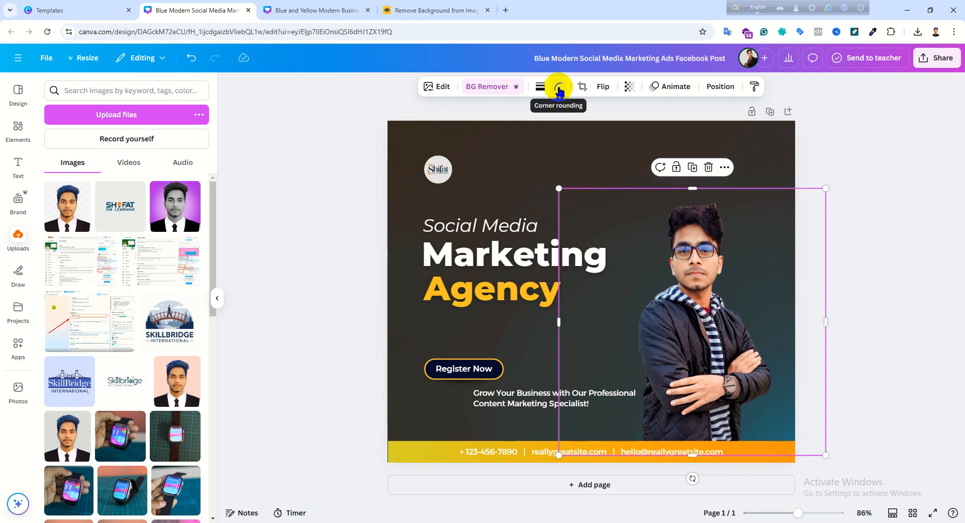
- Flip the jacket portrait horizontally
{"action": "left_click", "coordinate": [558, 88]}
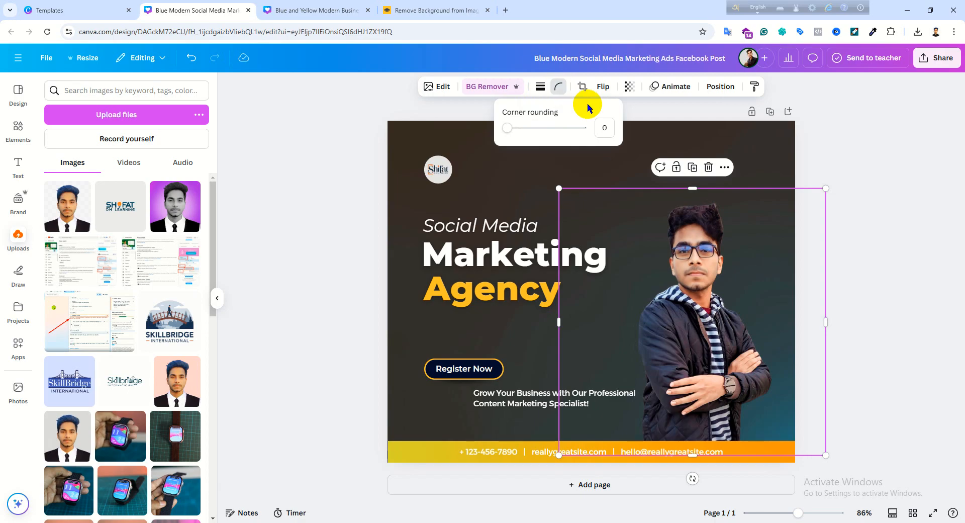
{"action": "left_click", "coordinate": [602, 88]}
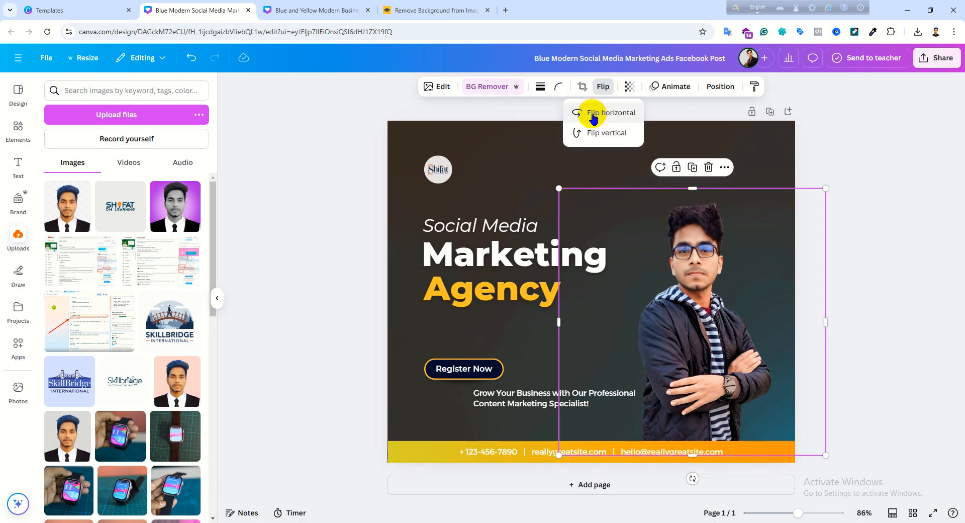
{"action": "left_click", "coordinate": [591, 117]}
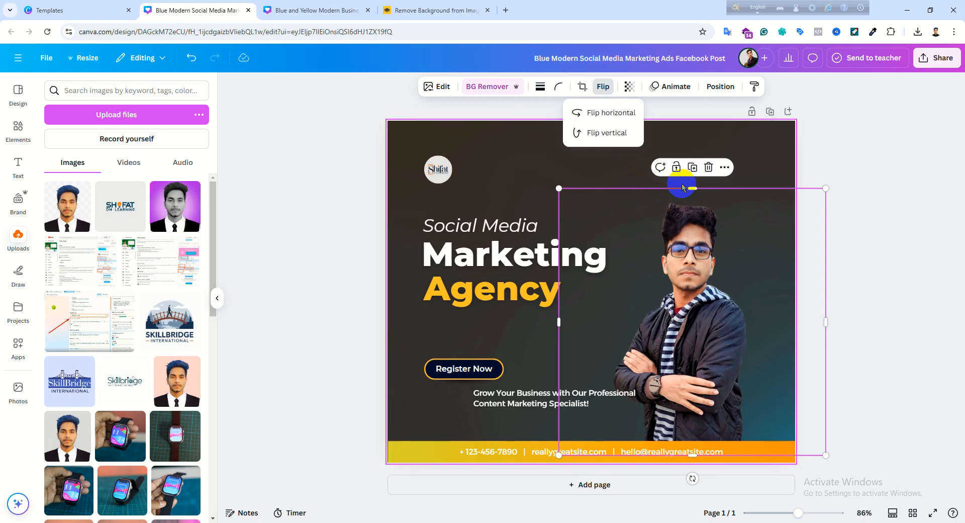
{"action": "left_click", "coordinate": [672, 259]}
{"action": "double_click", "coordinate": [671, 260]}
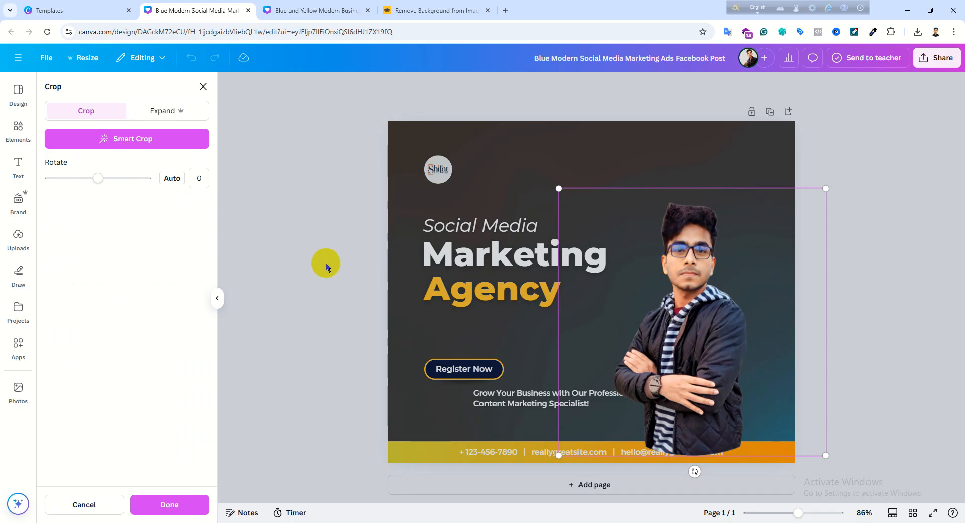
{"action": "left_click", "coordinate": [185, 500]}
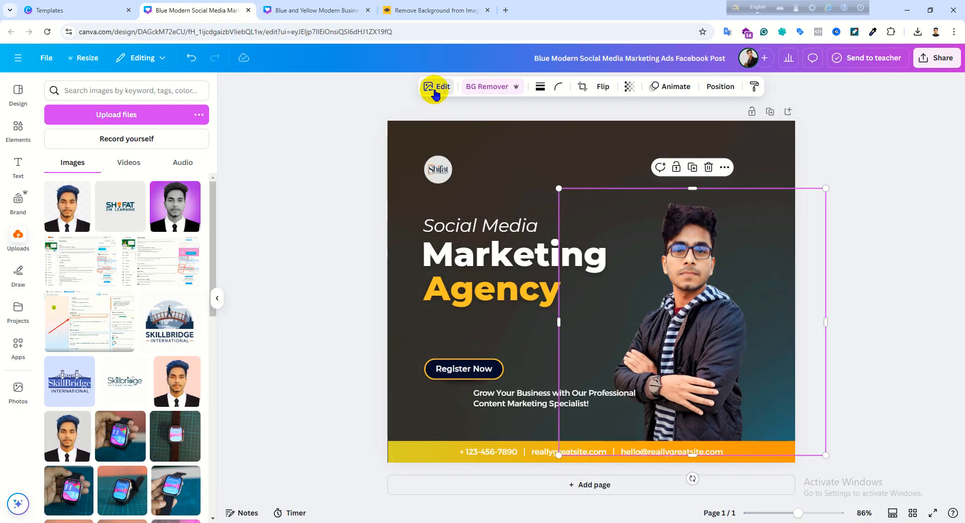
- Erase leftover background around the portrait's hair with the Background Remover brush at size 20, and nudge the portrait slightly up
{"action": "left_click", "coordinate": [435, 89]}
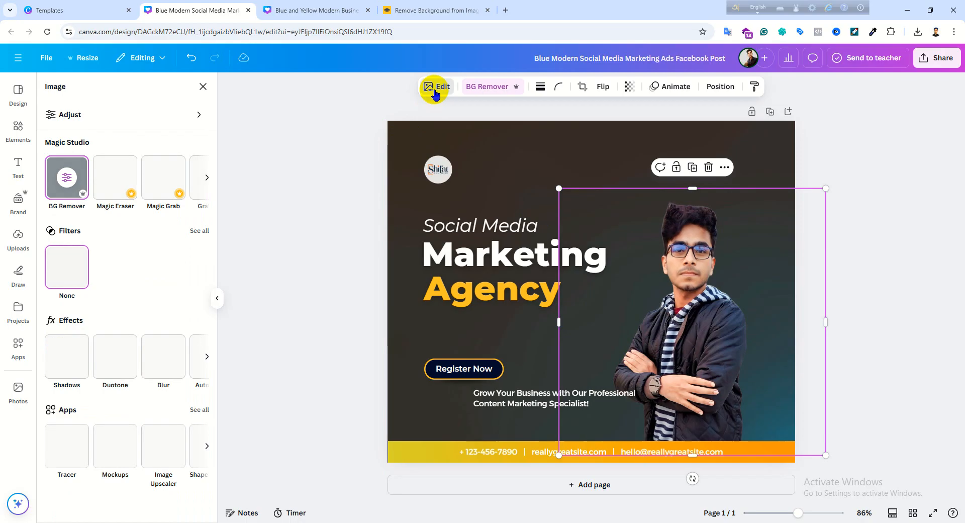
{"action": "left_click", "coordinate": [70, 183]}
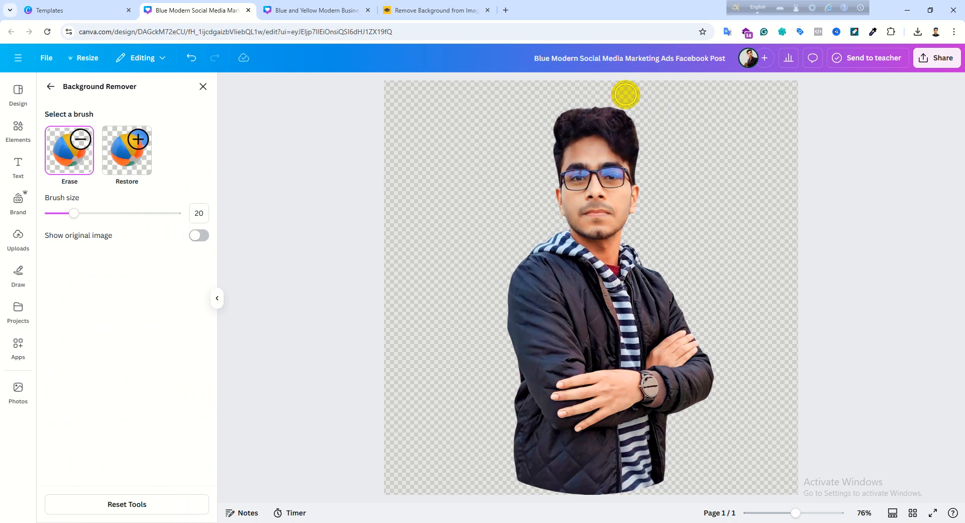
{"action": "left_click_drag", "start_coordinate": [625, 95], "coordinate": [647, 127]}
{"action": "mouse_move", "coordinate": [588, 97]}
{"action": "left_mouse_down"}
{"action": "mouse_move", "coordinate": [562, 105]}
{"action": "mouse_move", "coordinate": [618, 102]}
{"action": "left_mouse_up"}
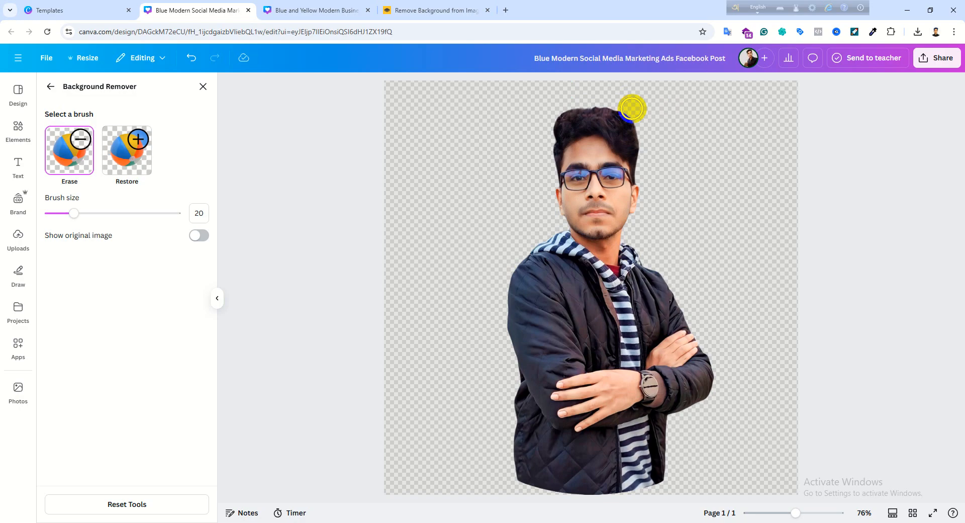
{"action": "left_click_drag", "start_coordinate": [639, 114], "coordinate": [640, 115]}
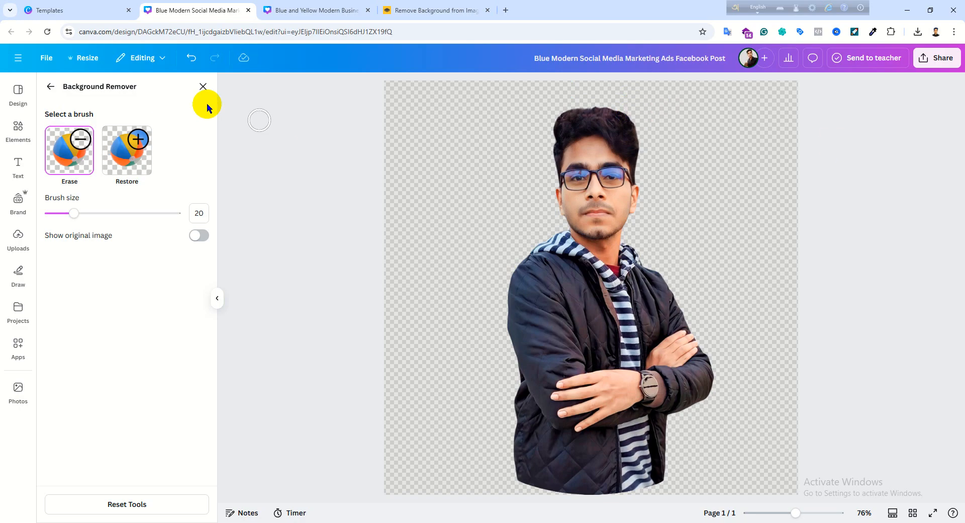
{"action": "left_click", "coordinate": [55, 89]}
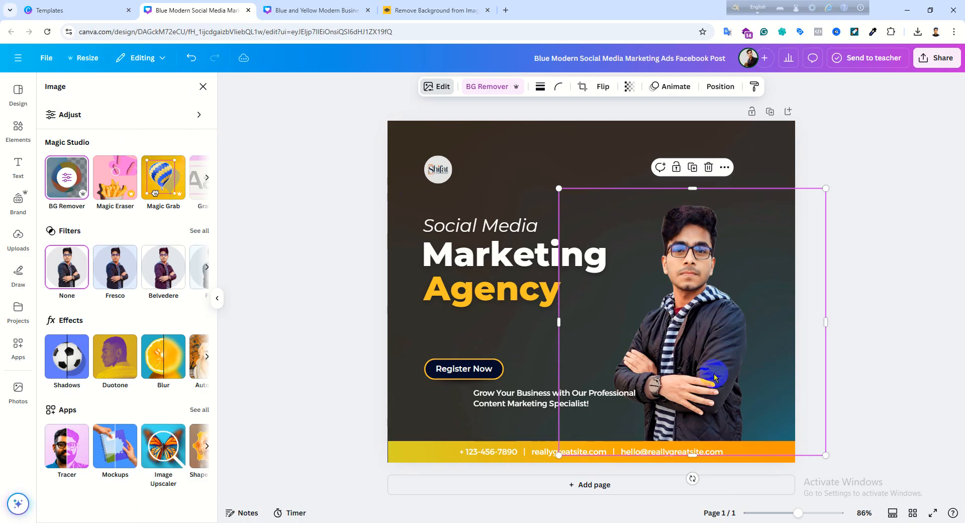
{"action": "mouse_move", "coordinate": [704, 348]}
{"action": "left_mouse_down"}
{"action": "mouse_move", "coordinate": [704, 334]}
{"action": "mouse_move", "coordinate": [703, 346]}
{"action": "left_mouse_up"}
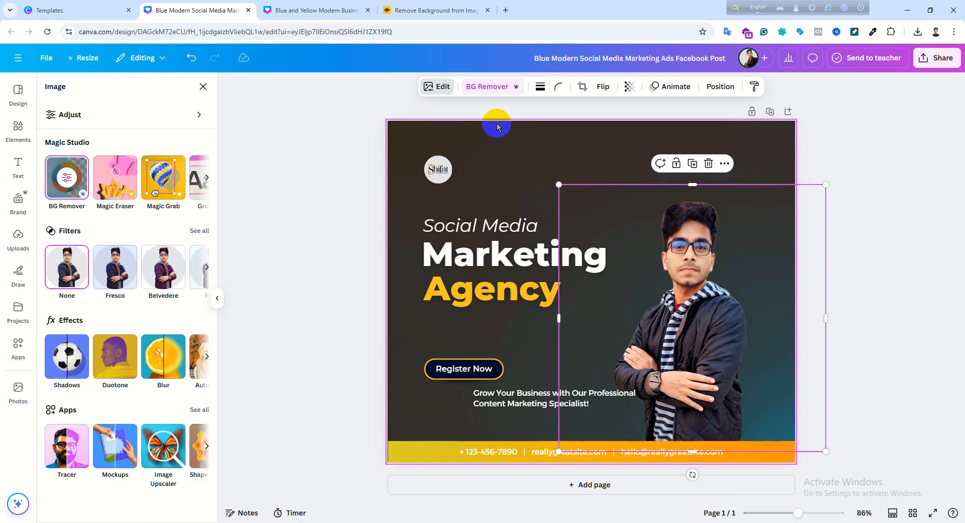
- Try the border weight and corner rounding settings on the jacket portrait, ending with both at 0
{"action": "left_click", "coordinate": [542, 91]}
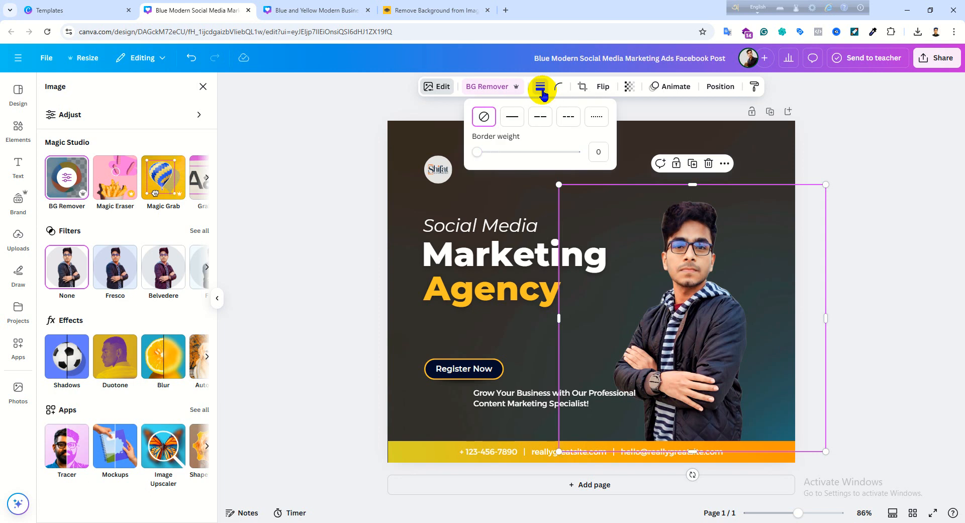
{"action": "left_click_drag", "start_coordinate": [478, 153], "coordinate": [475, 151]}
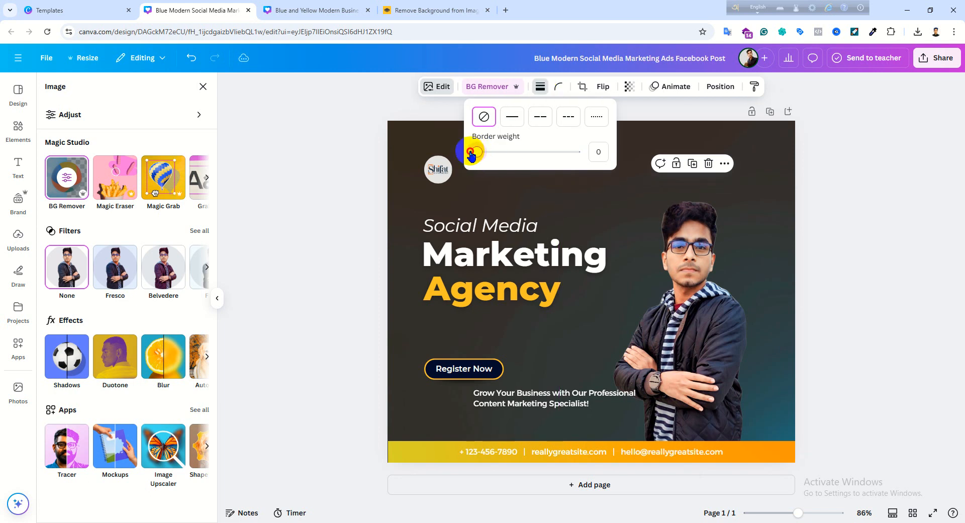
{"action": "left_click", "coordinate": [558, 87]}
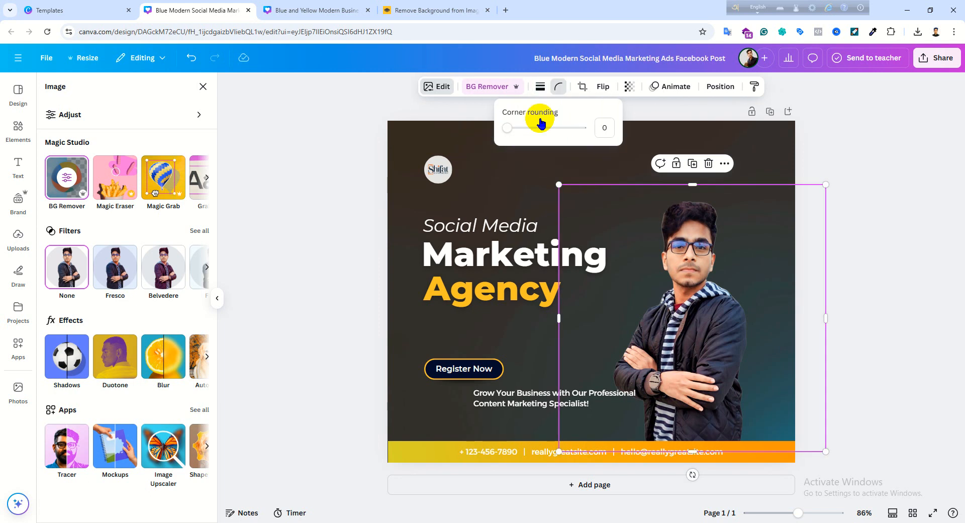
{"action": "mouse_move", "coordinate": [510, 131]}
{"action": "left_mouse_down"}
{"action": "mouse_move", "coordinate": [522, 128]}
{"action": "mouse_move", "coordinate": [496, 130]}
{"action": "mouse_move", "coordinate": [566, 129]}
{"action": "mouse_move", "coordinate": [505, 129]}
{"action": "left_mouse_up"}
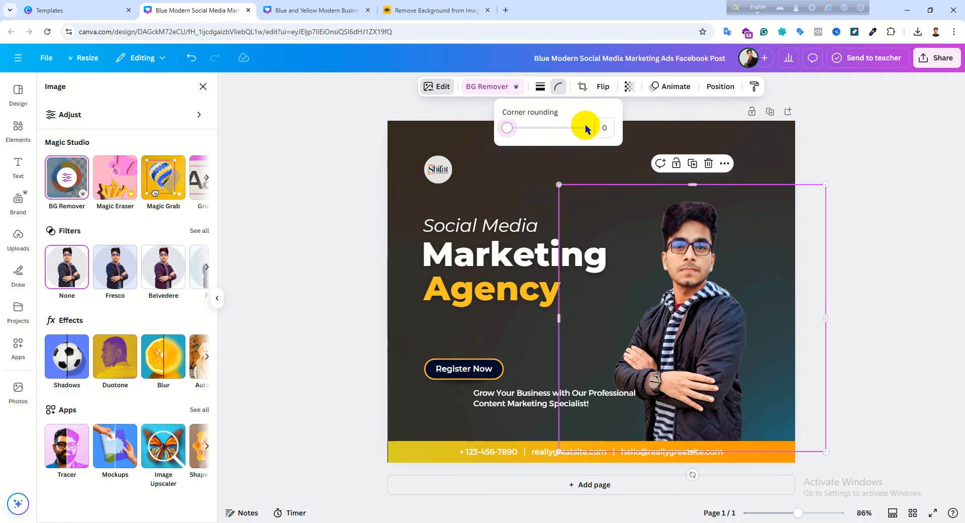
{"action": "left_click", "coordinate": [602, 86]}
{"action": "left_click", "coordinate": [582, 85]}
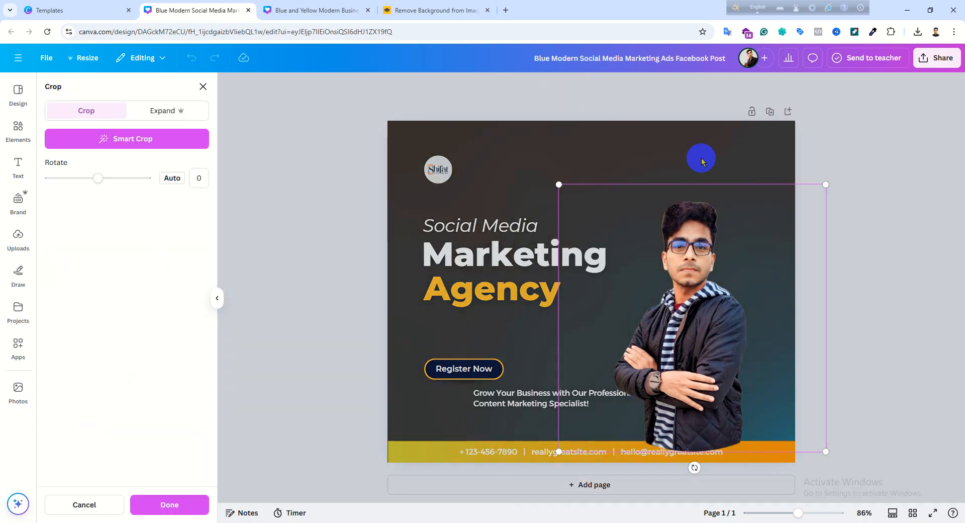
{"action": "left_click", "coordinate": [853, 138]}
- Try a solid border on the jacket portrait, return its weight to 0 and deselect the portrait
{"action": "left_click", "coordinate": [539, 87]}
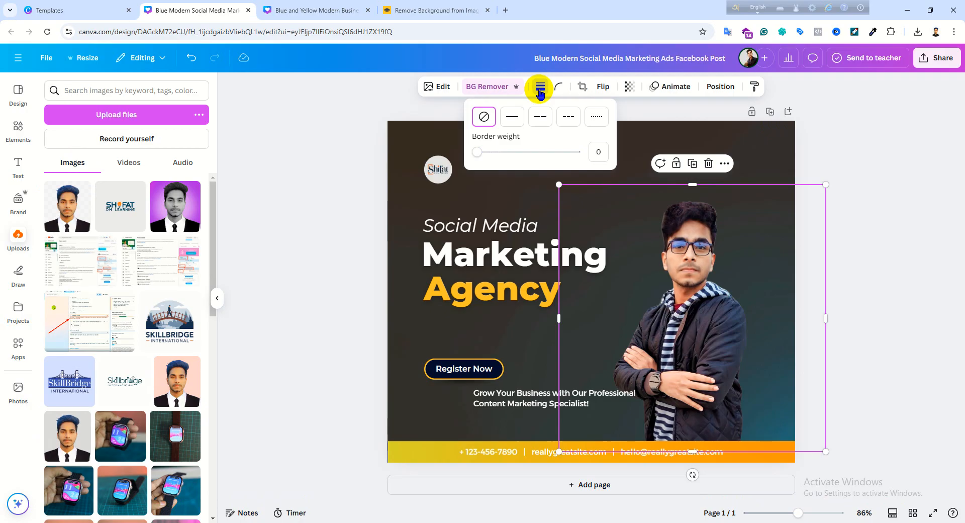
{"action": "left_click", "coordinate": [512, 116]}
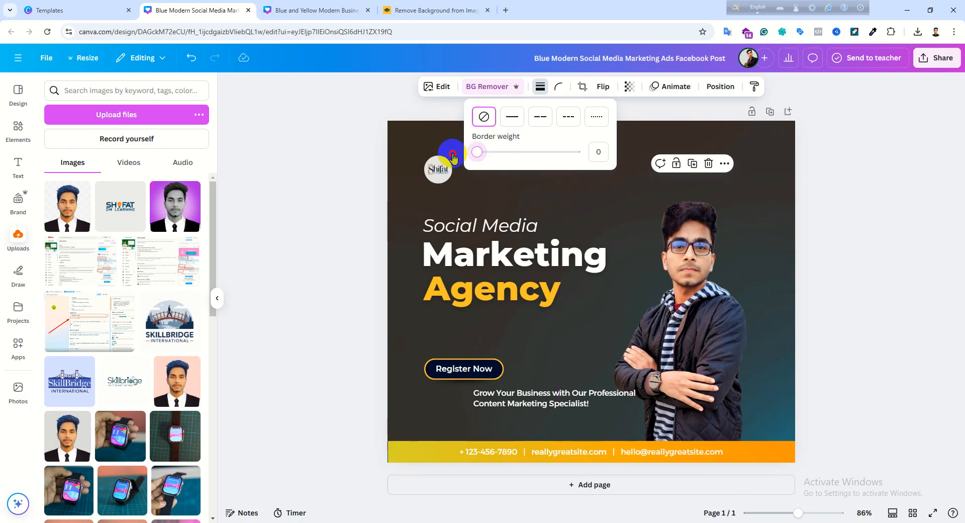
{"action": "left_click", "coordinate": [422, 122]}
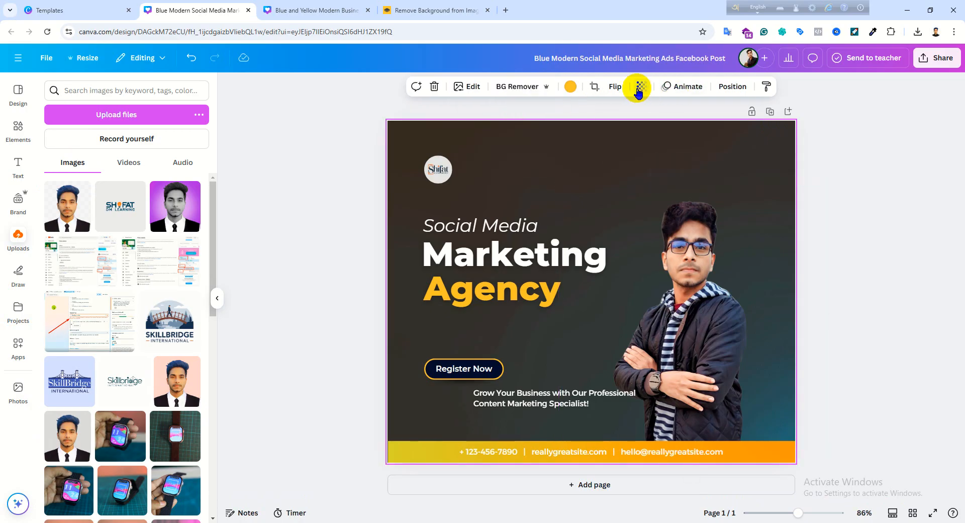
{"action": "left_click", "coordinate": [637, 88]}
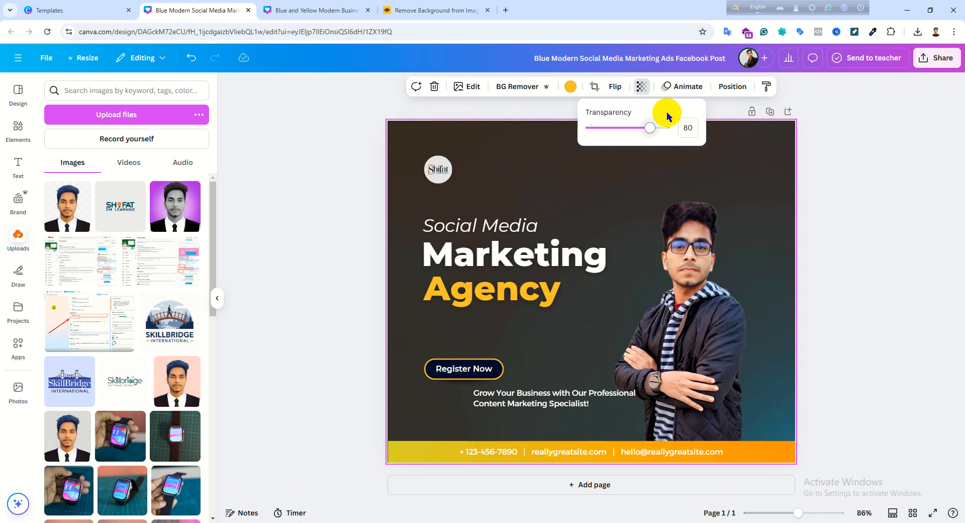
{"action": "left_click", "coordinate": [673, 90]}
{"action": "left_click", "coordinate": [456, 106]}
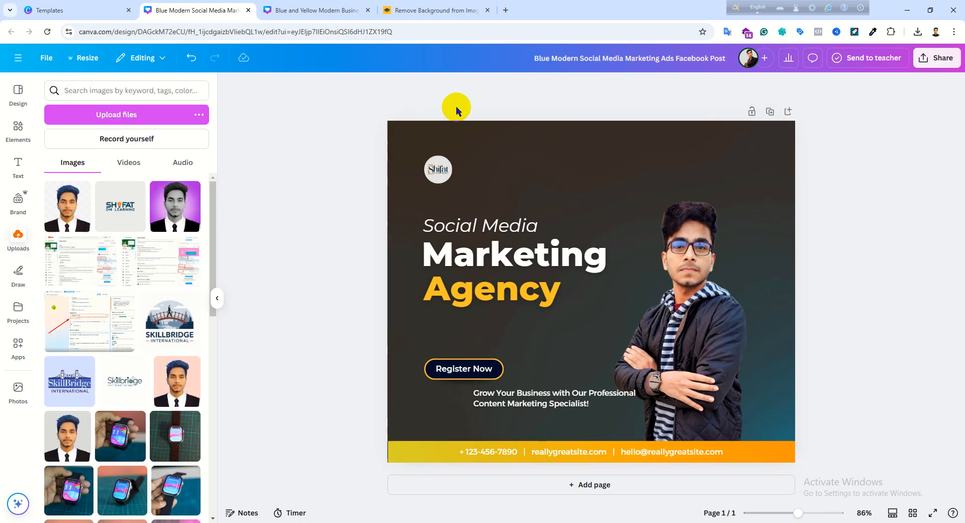
- Examine the Background Remover brushes and the Adjust settings available for the jacket portrait
{"action": "left_click", "coordinate": [702, 263]}
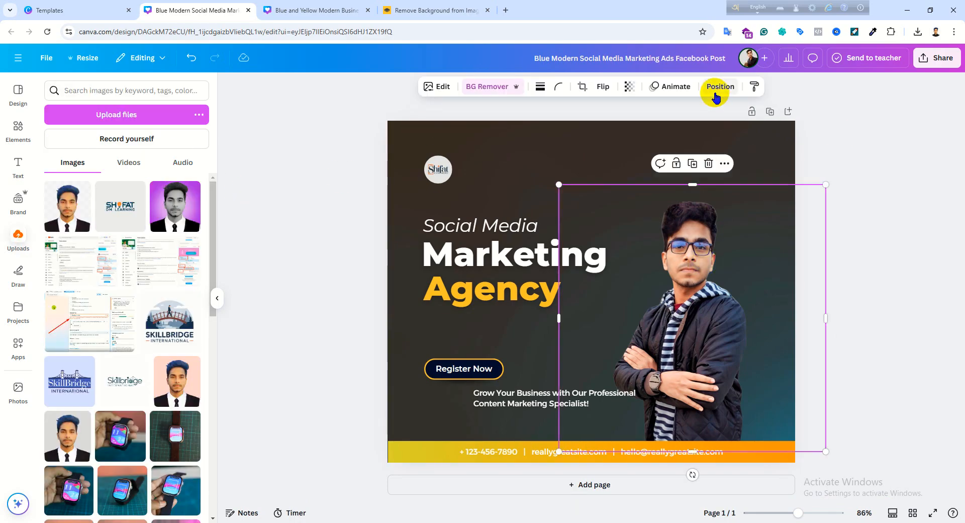
{"action": "left_click", "coordinate": [428, 88]}
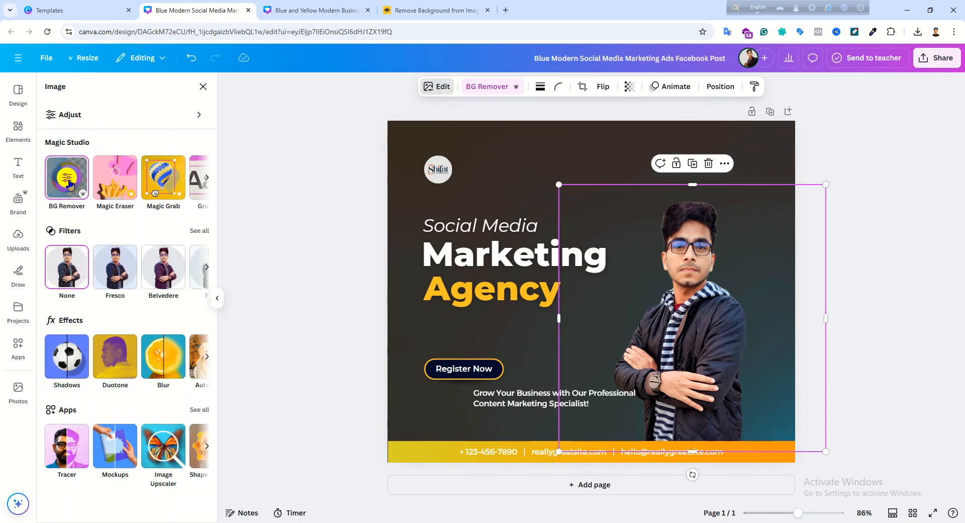
{"action": "left_click", "coordinate": [68, 184]}
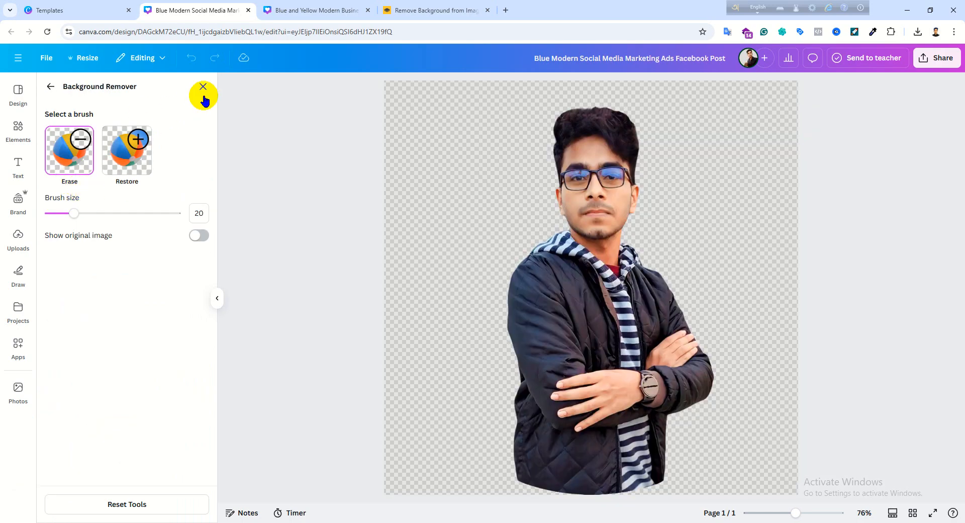
{"action": "left_click", "coordinate": [204, 91]}
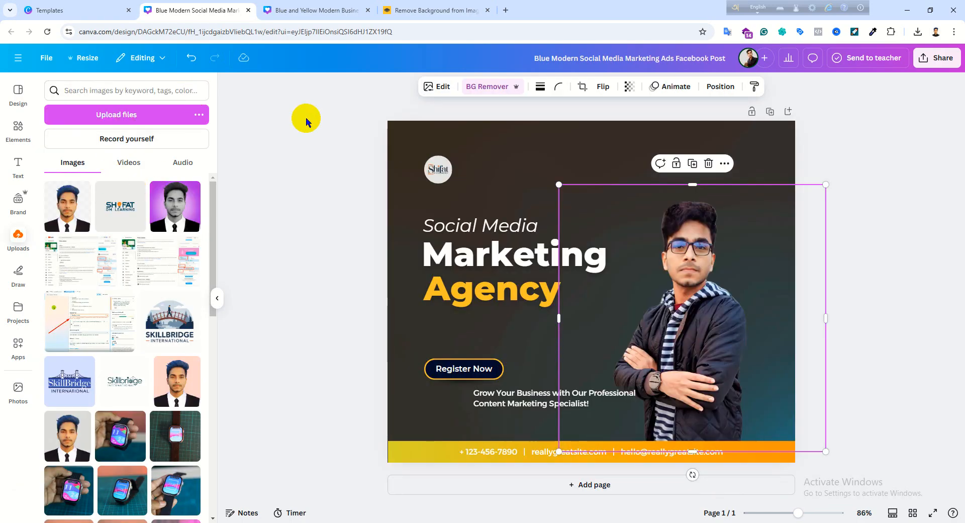
{"action": "left_click", "coordinate": [429, 87]}
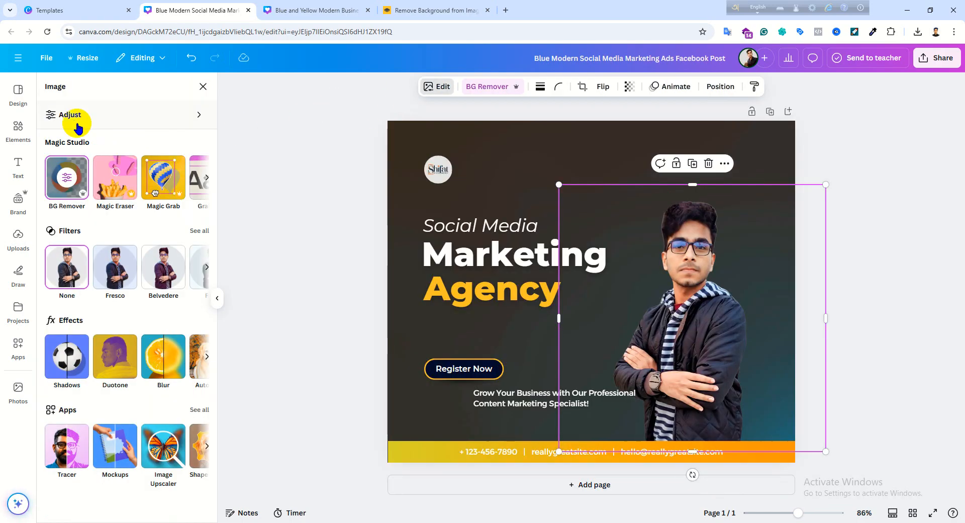
{"action": "left_click", "coordinate": [70, 115]}
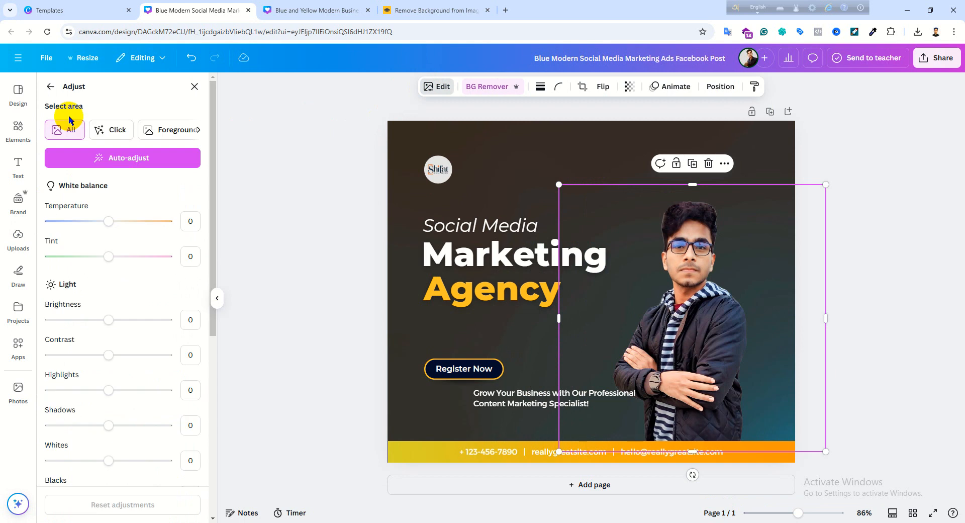
{"action": "left_click", "coordinate": [194, 86]}
- Apply the Outline shadow effect to the jacket portrait and set its size to 20
{"action": "left_click", "coordinate": [442, 89]}
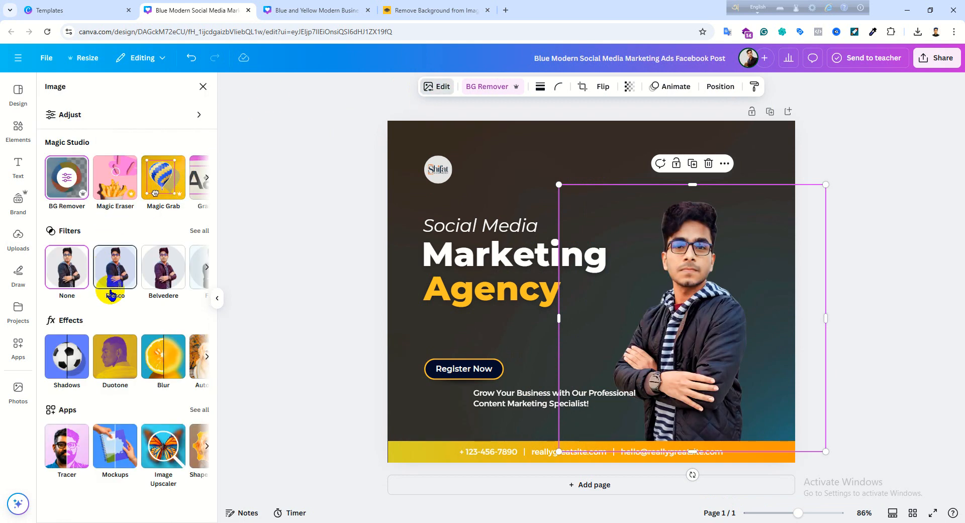
{"action": "left_click", "coordinate": [85, 390]}
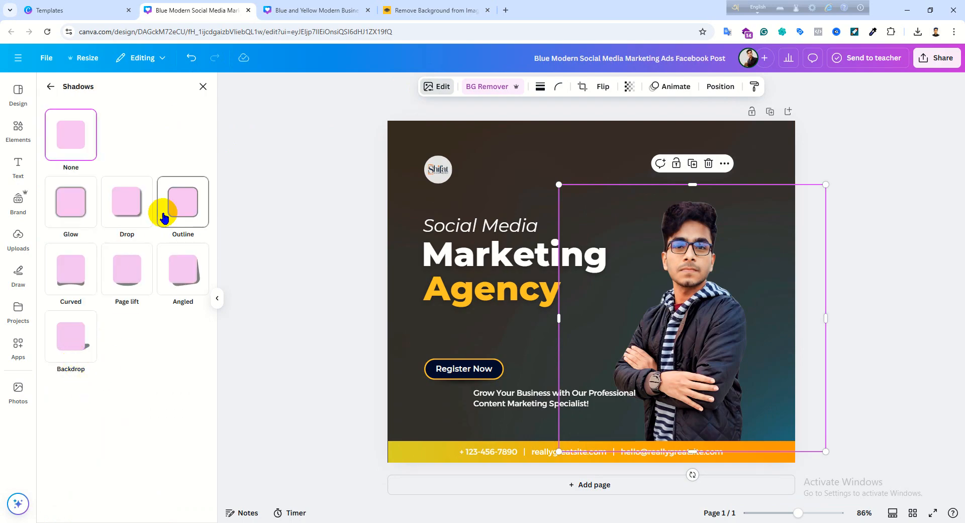
{"action": "left_click", "coordinate": [177, 220]}
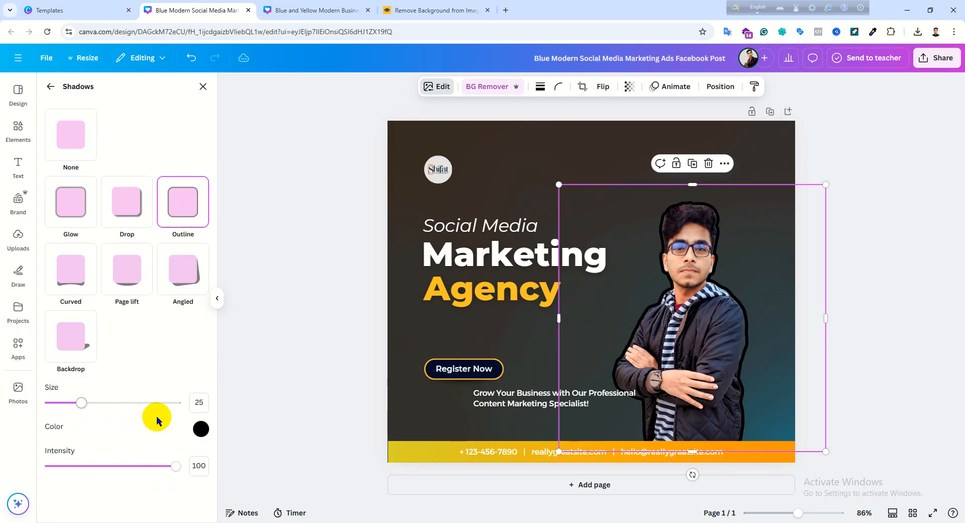
{"action": "left_click", "coordinate": [50, 88]}
{"action": "left_click", "coordinate": [438, 88]}
{"action": "left_click", "coordinate": [438, 88]}
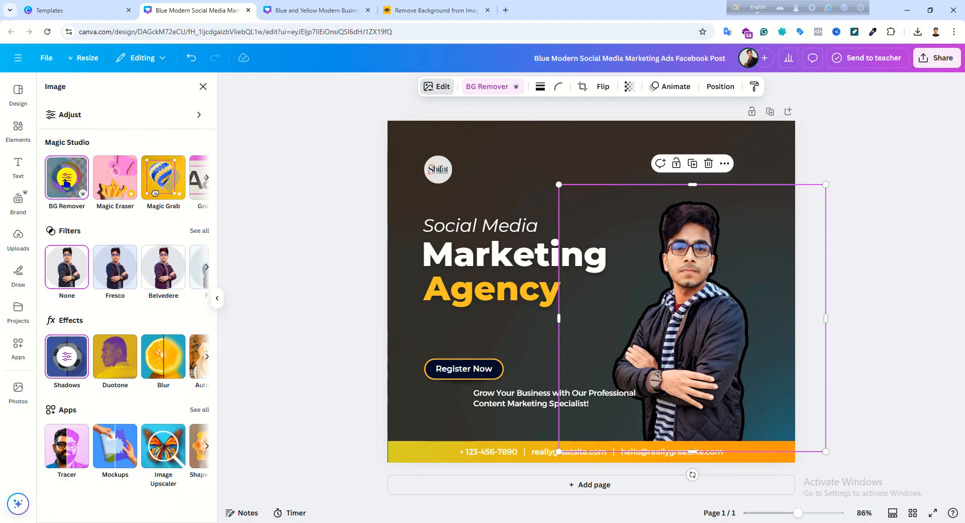
{"action": "left_click", "coordinate": [65, 358]}
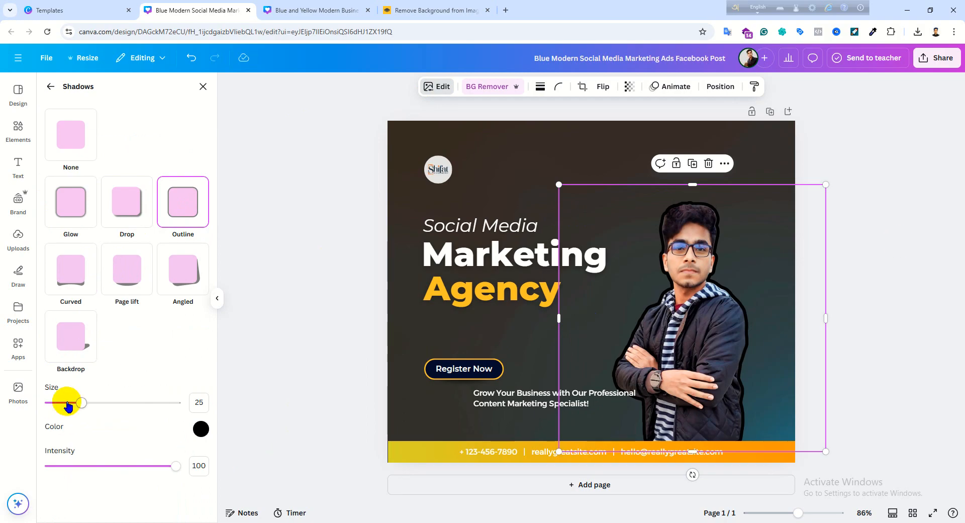
{"action": "left_click_drag", "start_coordinate": [69, 405], "coordinate": [52, 402]}
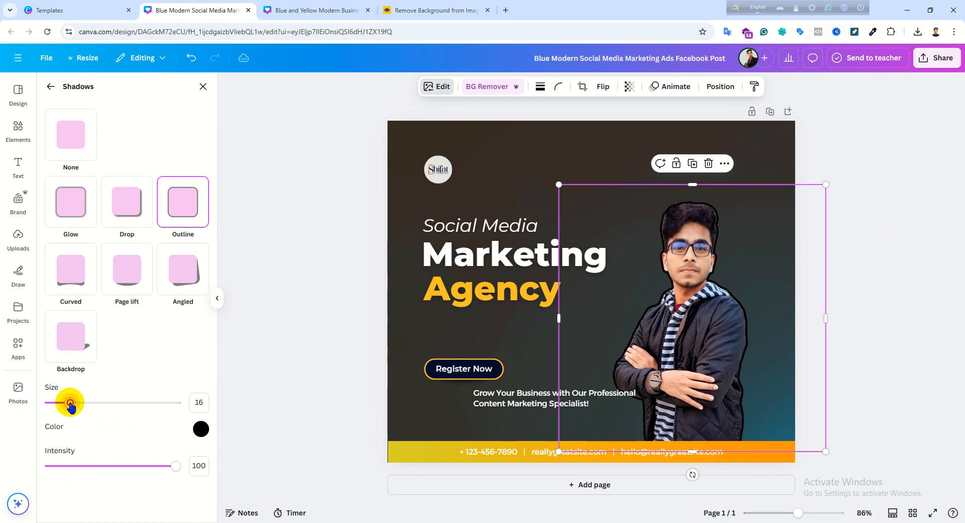
{"action": "left_click_drag", "start_coordinate": [72, 407], "coordinate": [74, 408]}
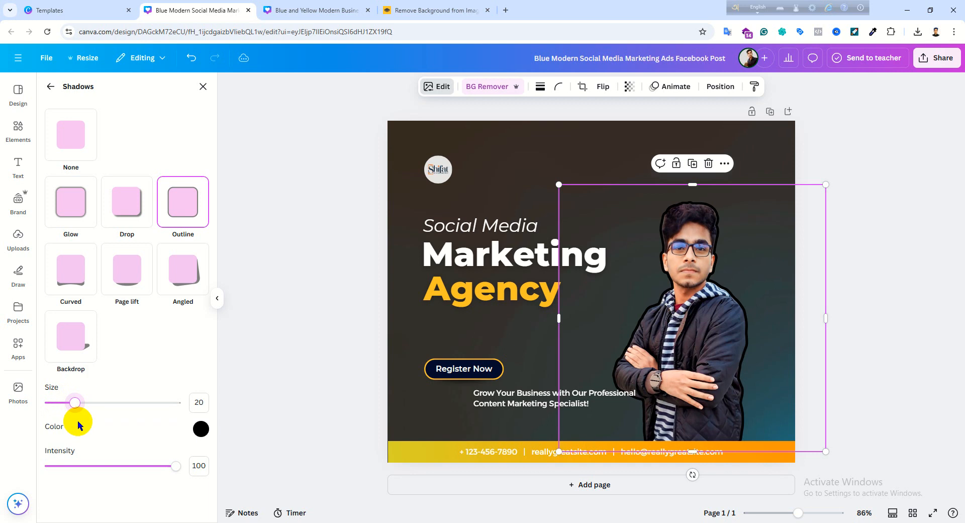
- Set the portrait's outline color to yellow #FFDE00
{"action": "left_click", "coordinate": [209, 430]}
{"action": "left_click_drag", "start_coordinate": [221, 351], "coordinate": [224, 382]}
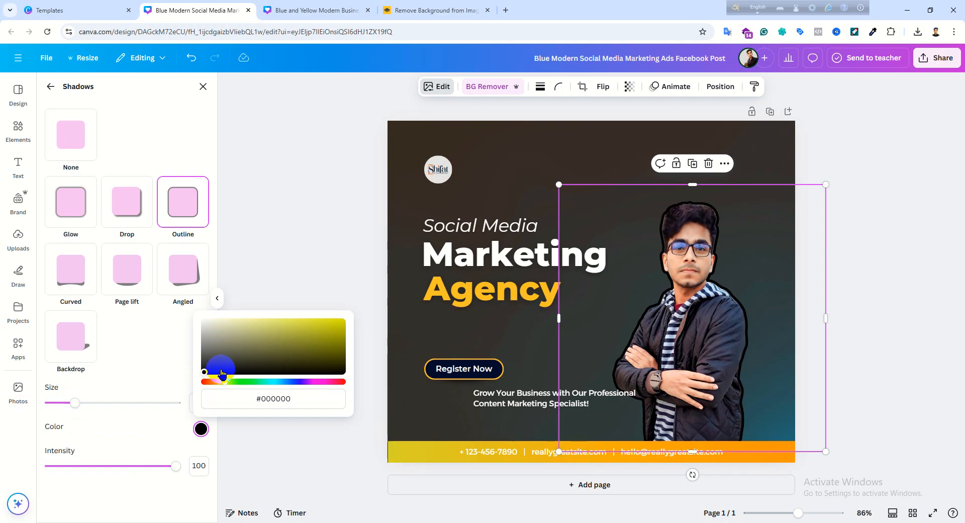
{"action": "left_click_drag", "start_coordinate": [216, 380], "coordinate": [372, 319]}
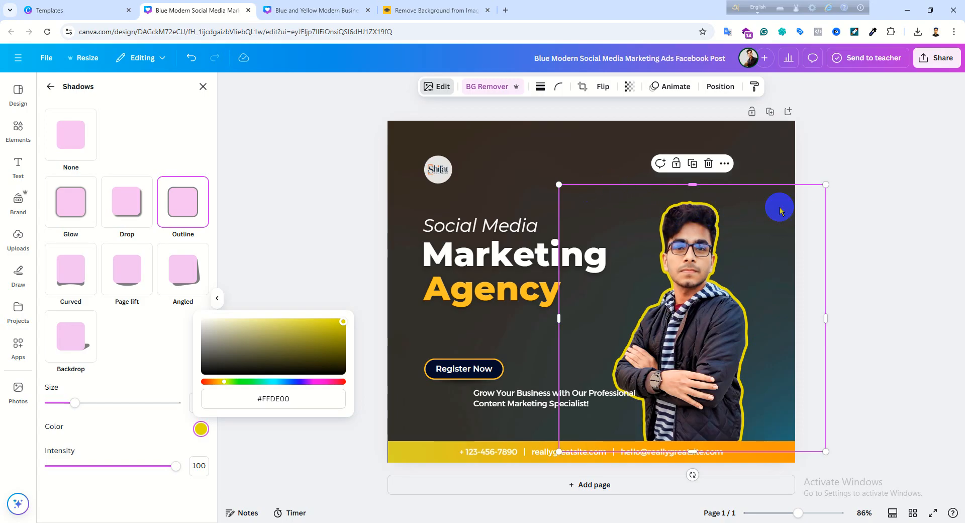
- Enlarge the outlined portrait from its upper corner, shift it slightly left and down, and deselect it
{"action": "left_click_drag", "start_coordinate": [826, 183], "coordinate": [840, 112]}
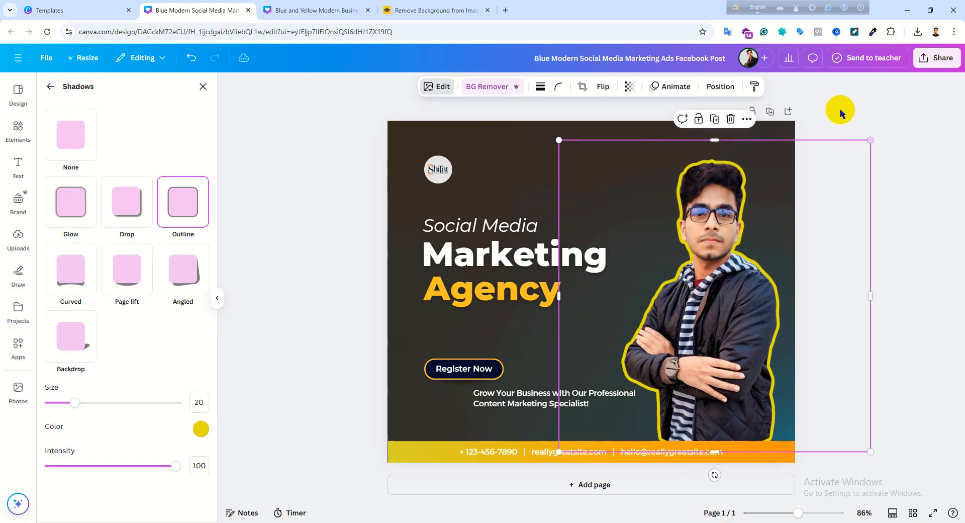
{"action": "left_click_drag", "start_coordinate": [741, 260], "coordinate": [733, 262]}
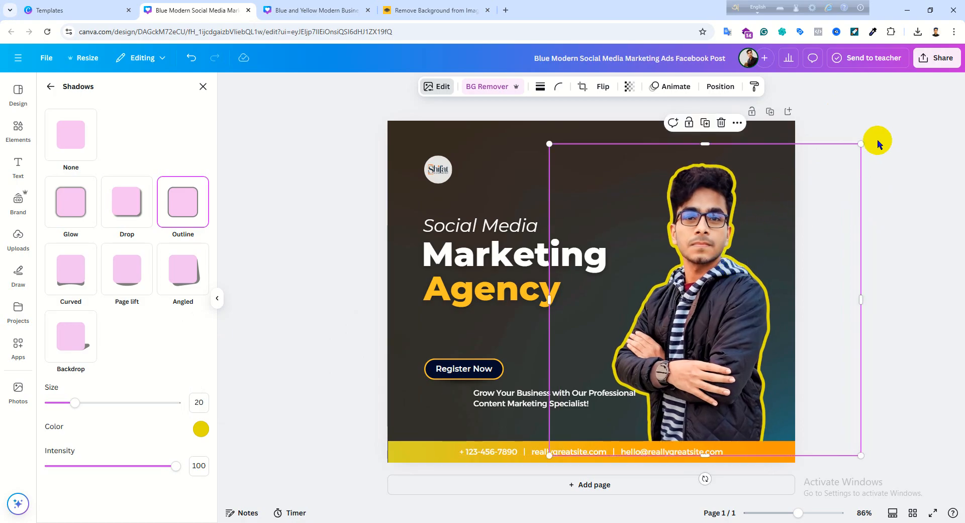
{"action": "left_click", "coordinate": [952, 225]}
{"action": "left_click", "coordinate": [226, 386]}
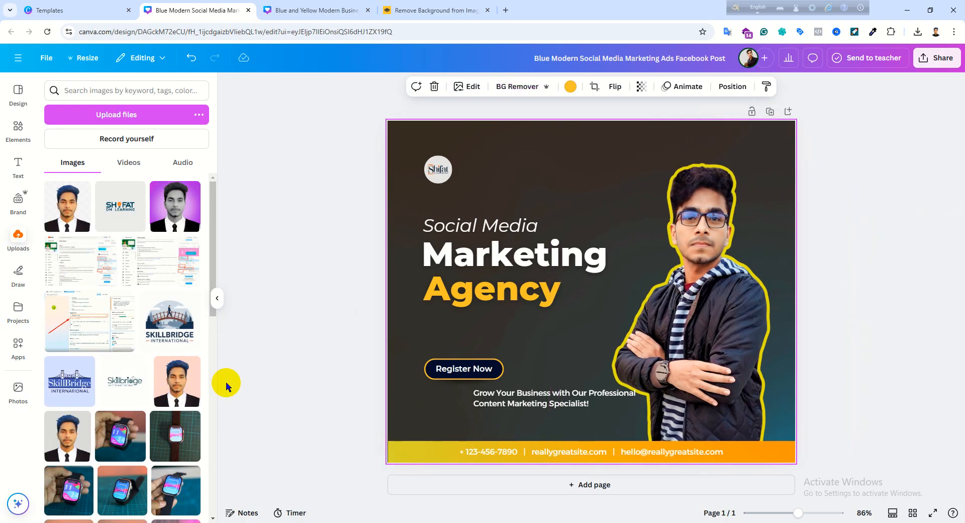
{"action": "left_click", "coordinate": [285, 378]}
- Delete the two-line tagline below the Register Now button and the "Social Media" line above the heading
{"action": "left_click_drag", "start_coordinate": [548, 404], "coordinate": [497, 404]}
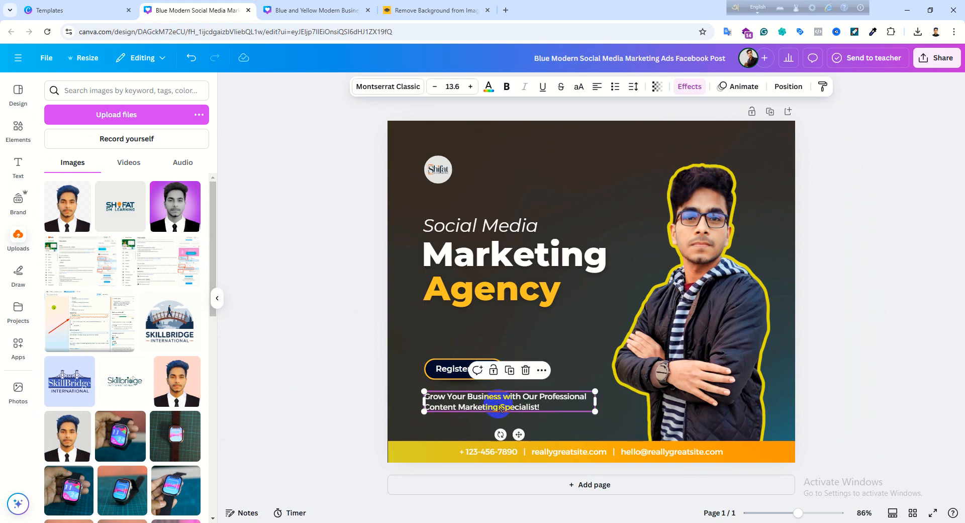
{"action": "key", "text": "Delete"}
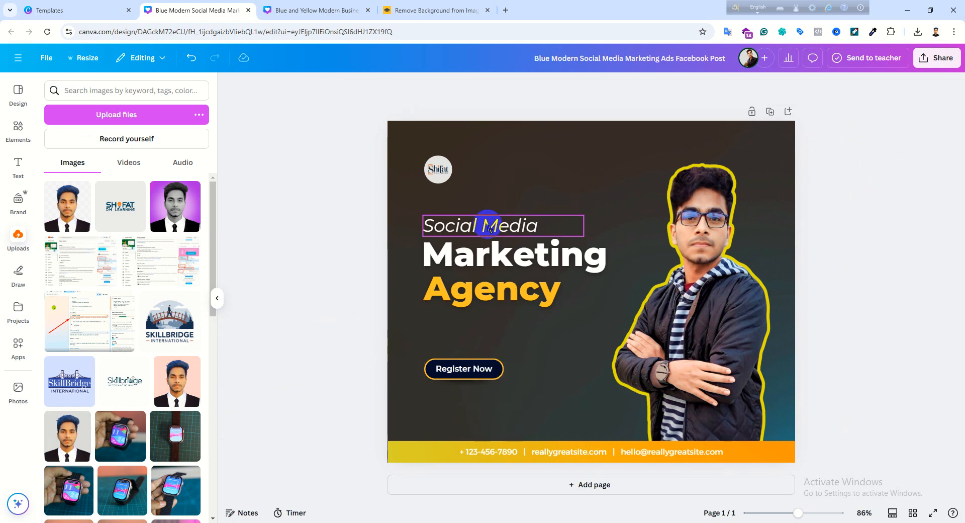
{"action": "left_click", "coordinate": [488, 227]}
{"action": "double_click", "coordinate": [488, 225]}
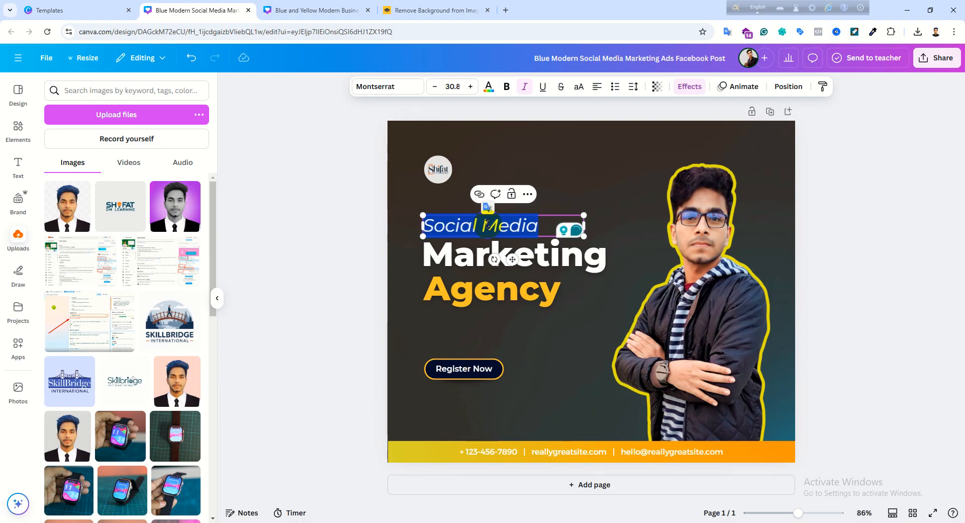
{"action": "left_click", "coordinate": [463, 217]}
{"action": "left_click", "coordinate": [409, 272]}
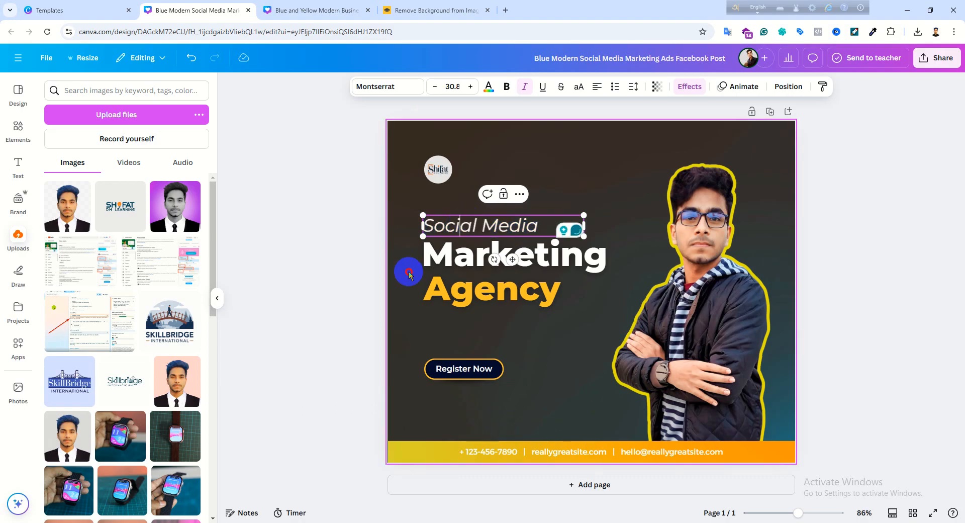
{"action": "left_click", "coordinate": [465, 219]}
{"action": "key", "text": "Delete"}
- Replace the white heading text "Marketing" with "Facebook"
{"action": "left_click", "coordinate": [488, 259]}
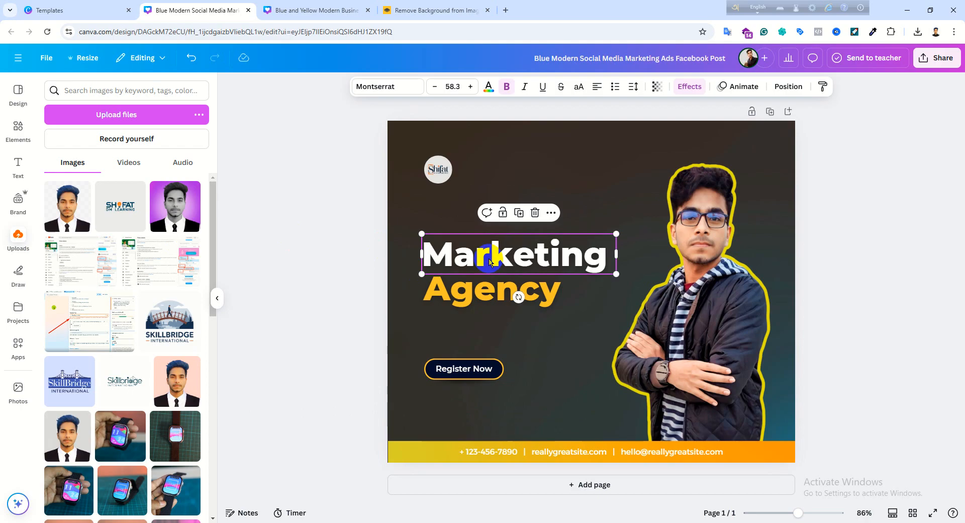
{"action": "double_click", "coordinate": [489, 258]}
{"action": "type", "text": "Fa"}
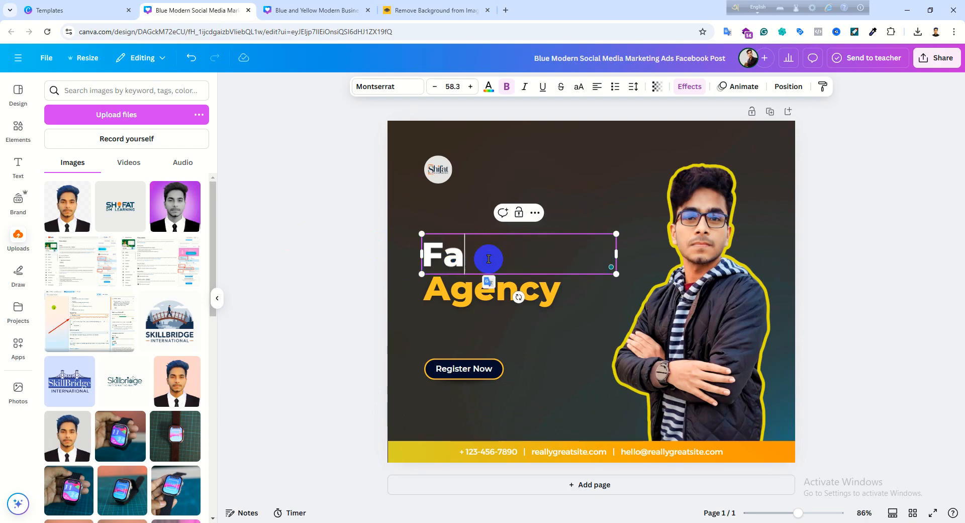
{"action": "type", "text": "cebook"}
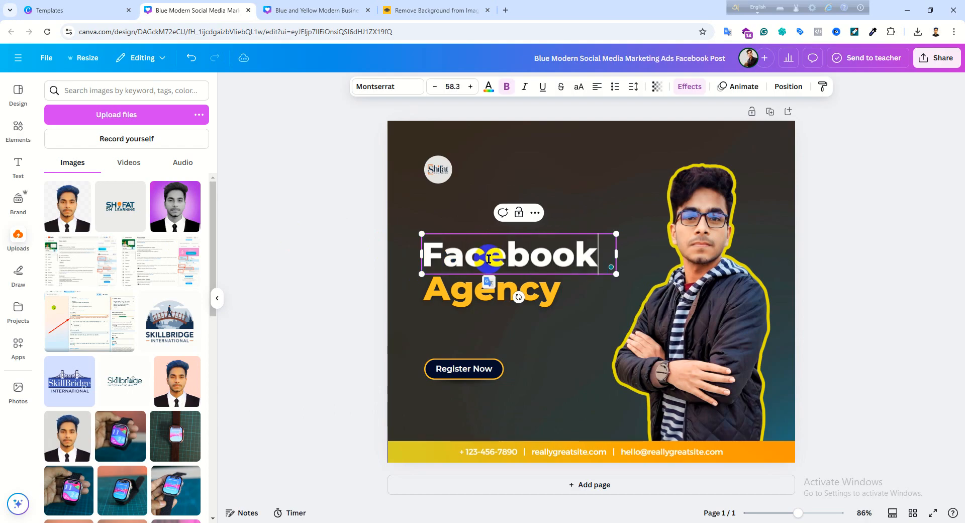
- Replace the yellow heading text "Agency" with "Ads Expart"
{"action": "left_click", "coordinate": [494, 299]}
{"action": "double_click", "coordinate": [495, 299]}
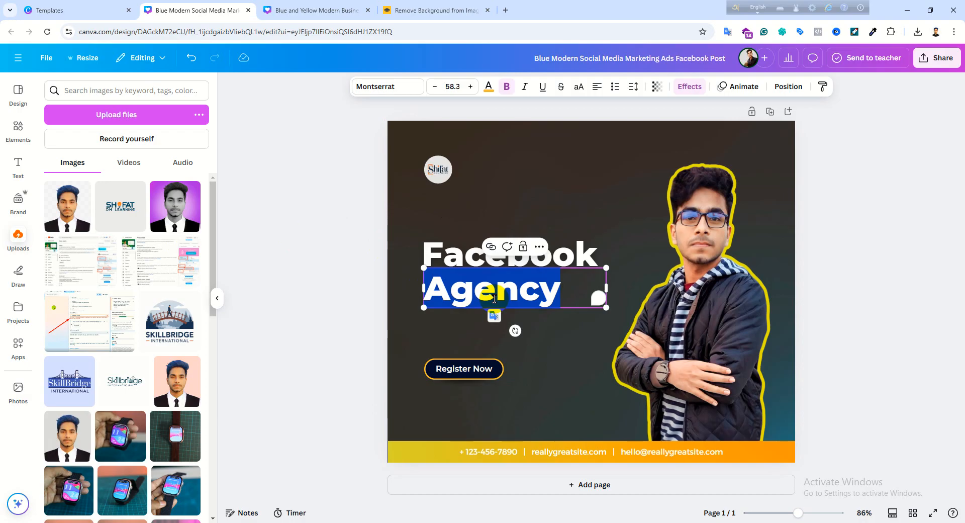
{"action": "type", "text": "ads"}
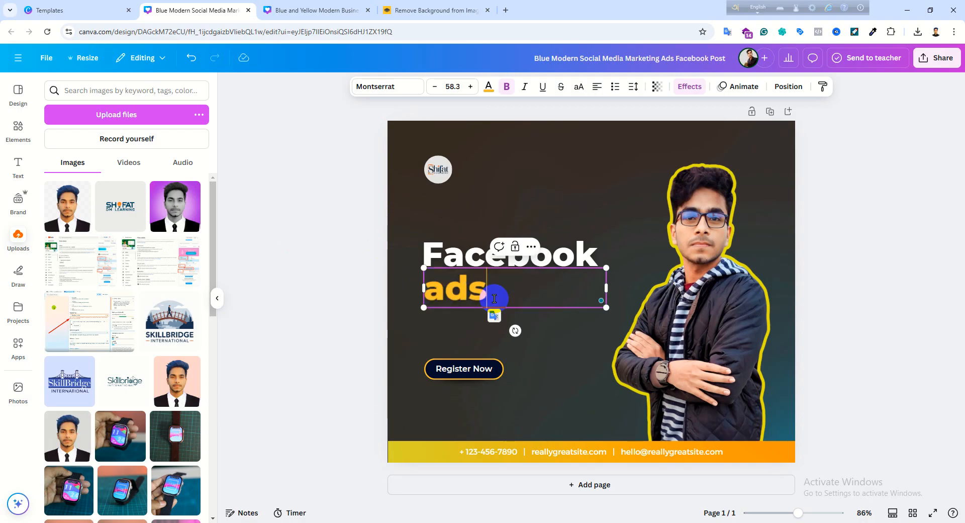
{"action": "key", "text": "BackSpace"}
{"action": "key", "text": "BackSpace"}
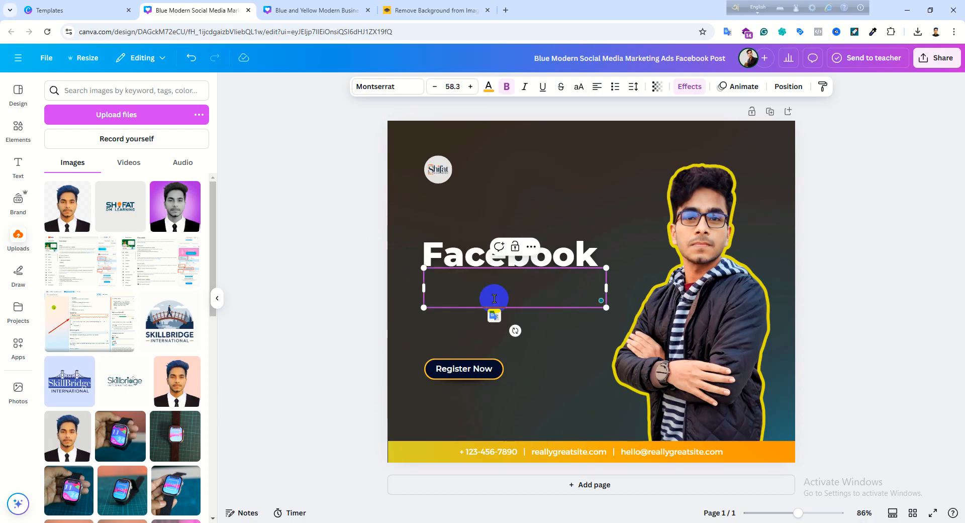
{"action": "type", "text": "Ads"}
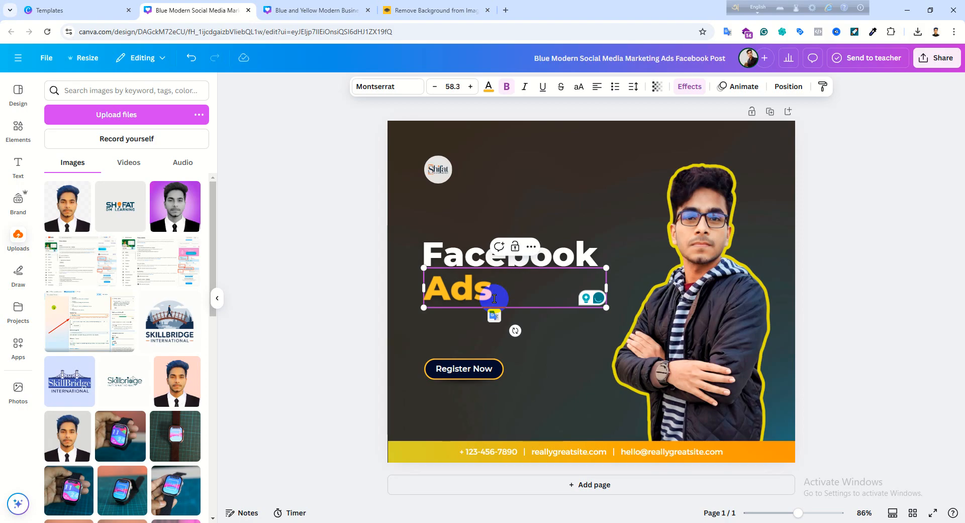
{"action": "type", "text": " Ex"}
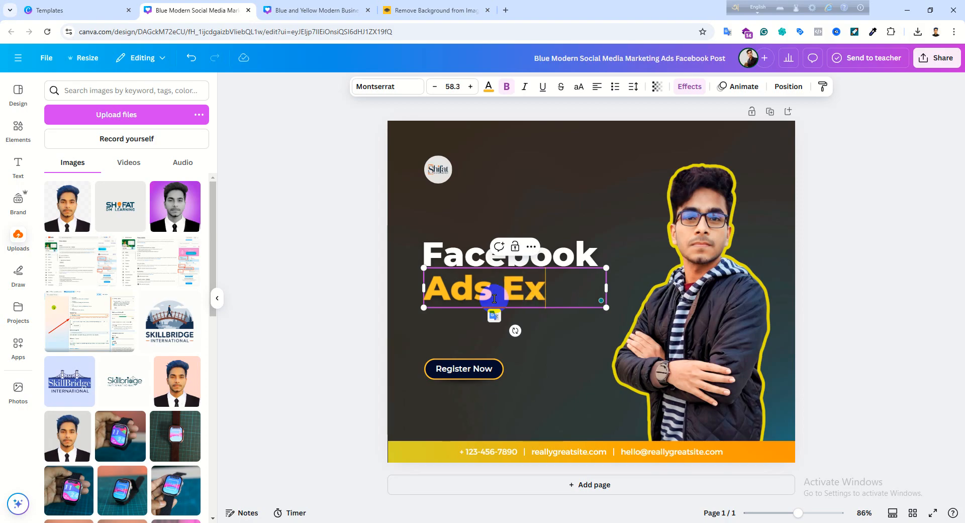
{"action": "type", "text": "part"}
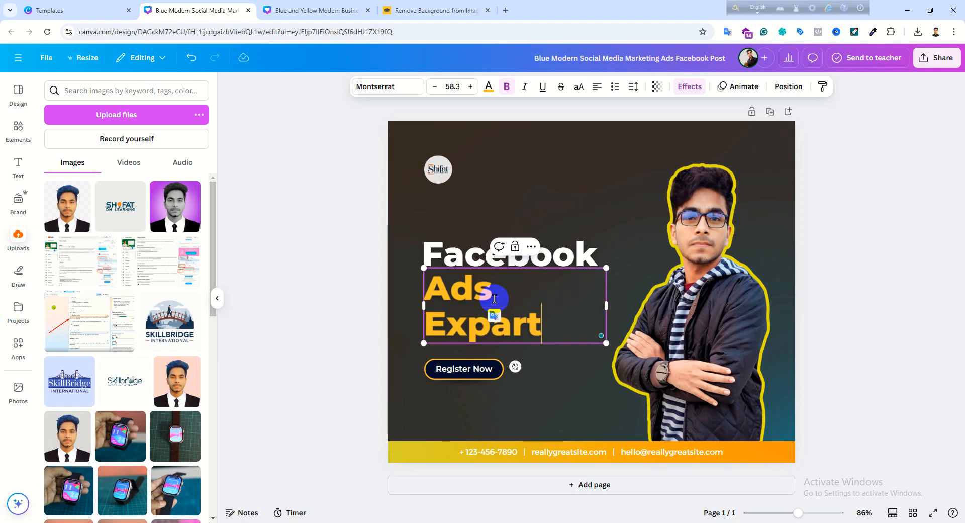
{"action": "left_click", "coordinate": [906, 261]}
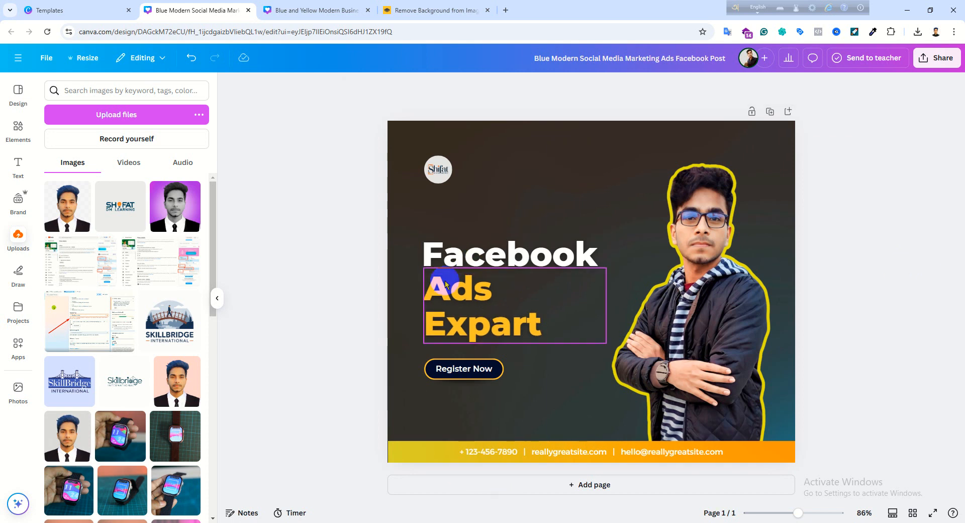
- Move the "Facebook" and "Ads Expart" headings slightly up, aligned with the left margin guide, and deselect them
{"action": "mouse_move", "coordinate": [469, 251]}
{"action": "left_mouse_down"}
{"action": "mouse_move", "coordinate": [469, 237]}
{"action": "mouse_move", "coordinate": [459, 252]}
{"action": "left_mouse_up"}
{"action": "left_click_drag", "start_coordinate": [459, 295], "coordinate": [455, 288]}
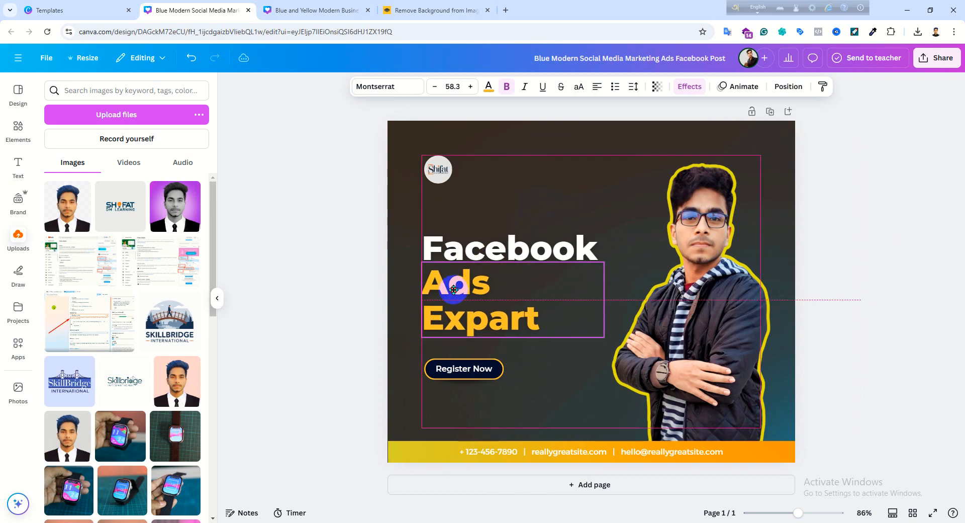
{"action": "left_click", "coordinate": [458, 255]}
{"action": "left_click", "coordinate": [822, 263]}
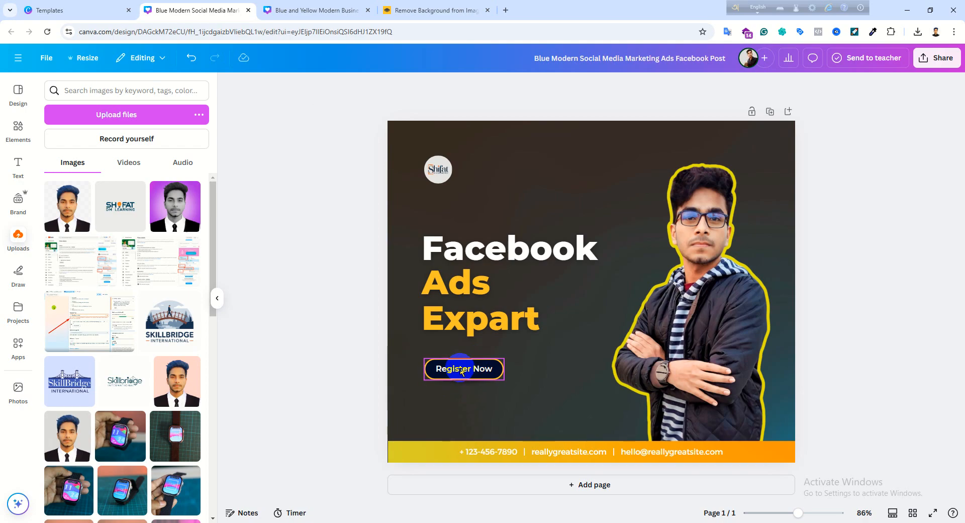
- Replace the "Register Now" button text with "Contact now" and deselect the button
{"action": "left_click", "coordinate": [461, 371]}
{"action": "left_click", "coordinate": [476, 364]}
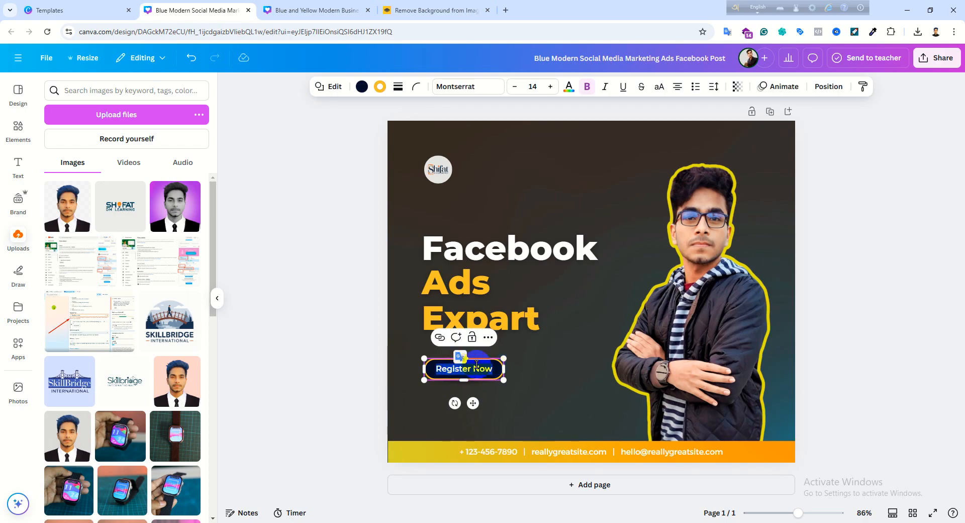
{"action": "left_click_drag", "start_coordinate": [494, 369], "coordinate": [444, 371]}
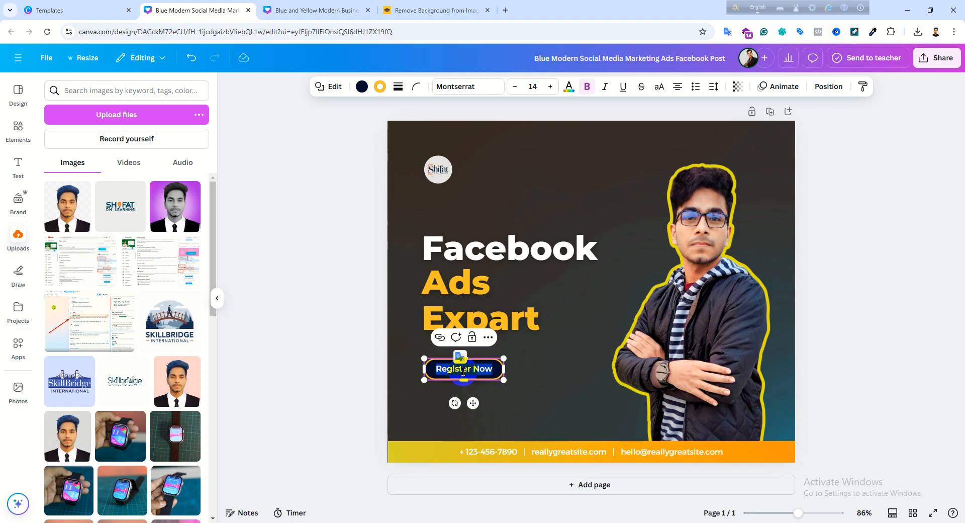
{"action": "key", "text": "BackSpace"}
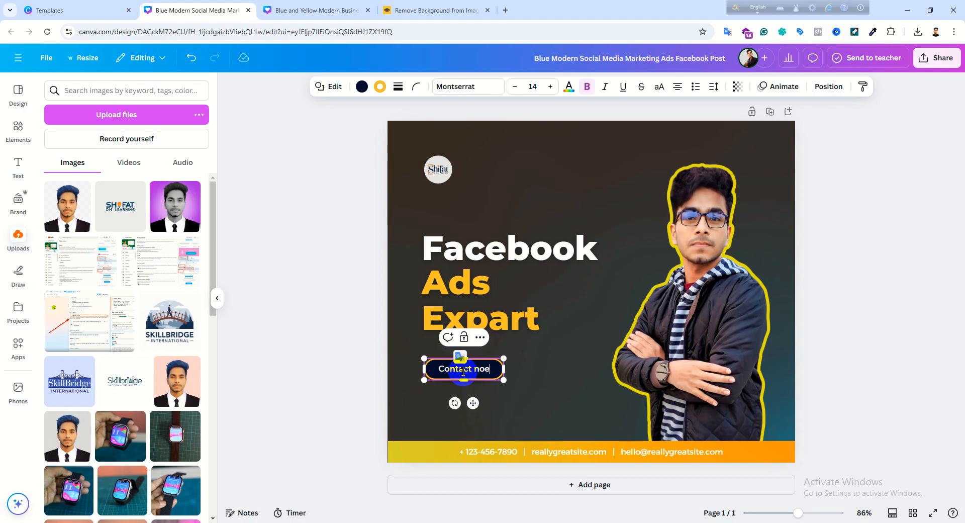
{"action": "left_click", "coordinate": [849, 294]}
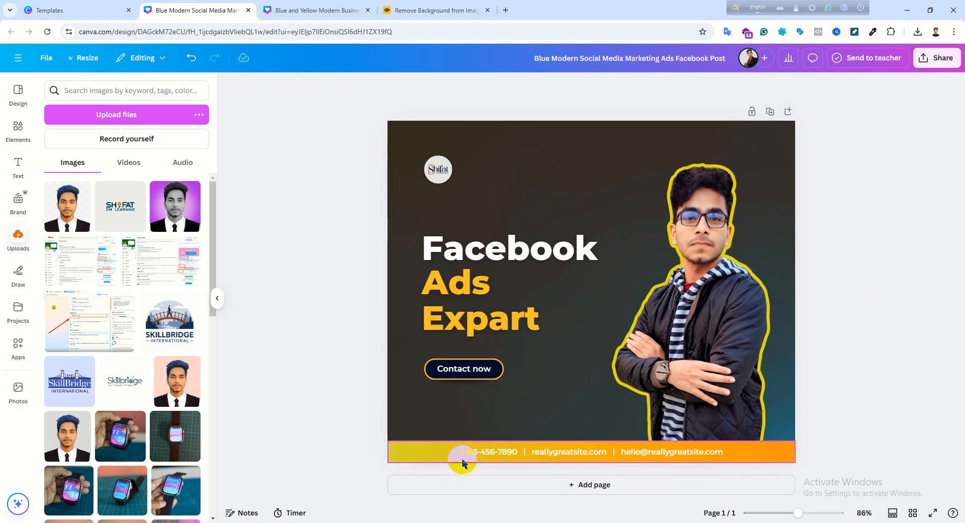
- Replace the placeholder phone number in the orange footer bar with the owner's phone number, keeping the leading plus sign
{"action": "double_click", "coordinate": [486, 451]}
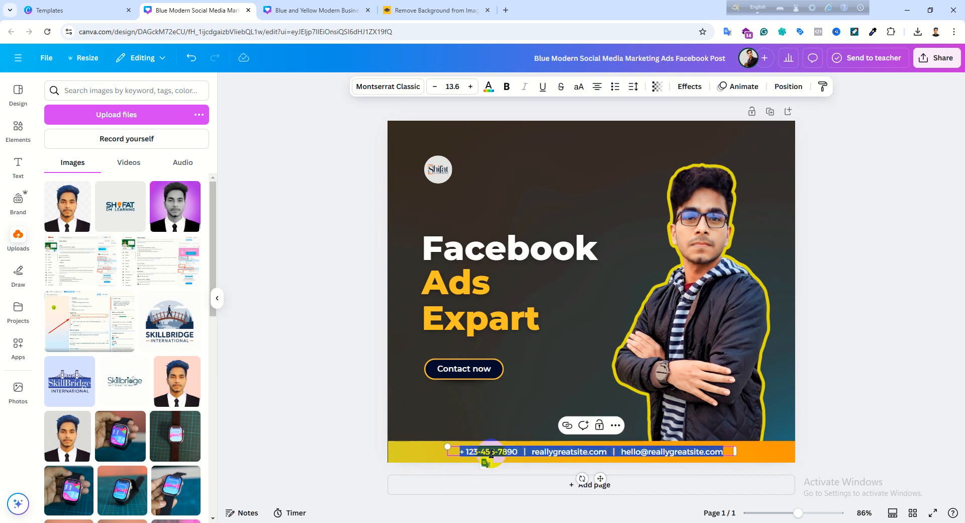
{"action": "left_click", "coordinate": [517, 445]}
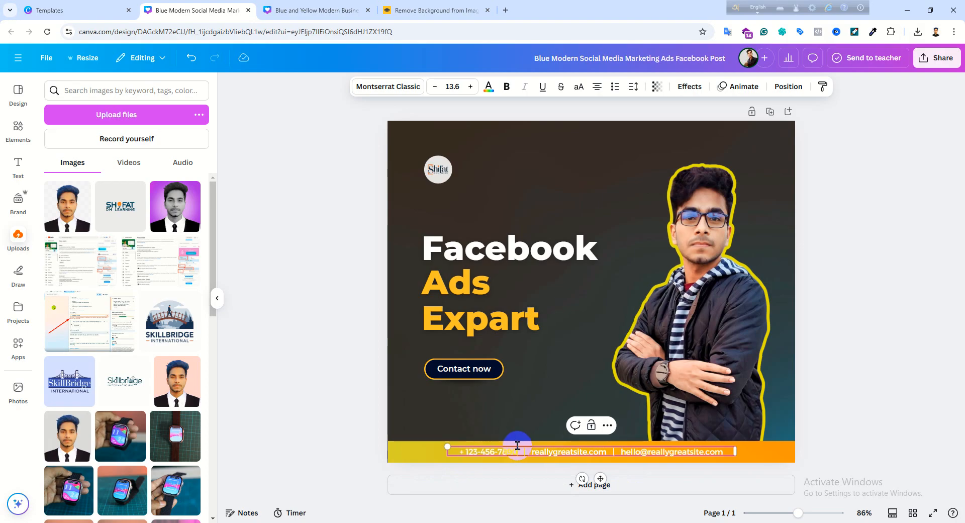
{"action": "key", "text": "BackSpace"}
{"action": "key", "text": "BackSpace"}
{"action": "key", "text": "BackSpace"}
{"action": "key", "text": "BackSpace"}
{"action": "key", "text": "BackSpace"}
{"action": "key", "text": "BackSpace"}
{"action": "key", "text": "BackSpace"}
{"action": "key", "text": "BackSpace"}
{"action": "key", "text": "BackSpace"}
{"action": "key", "text": "BackSpace"}
{"action": "key", "text": "BackSpace"}
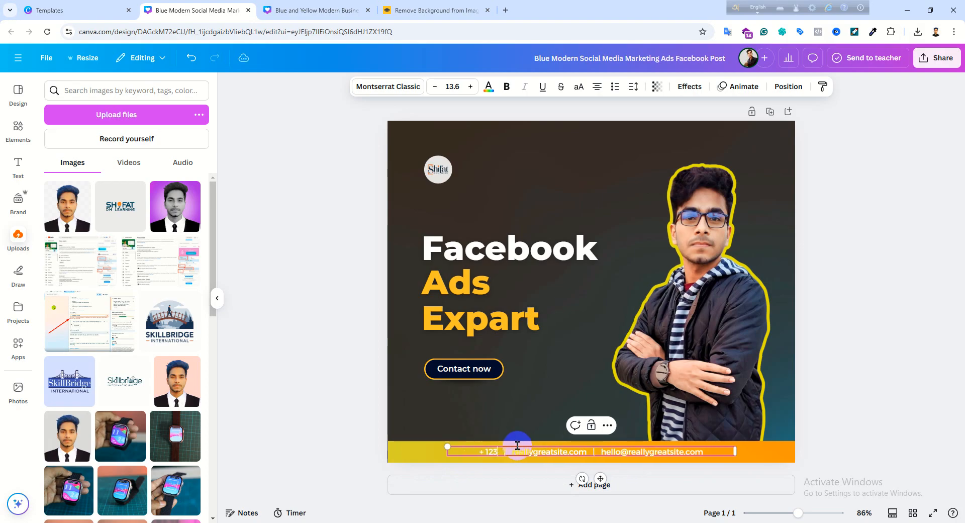
{"action": "key", "text": "BackSpace"}
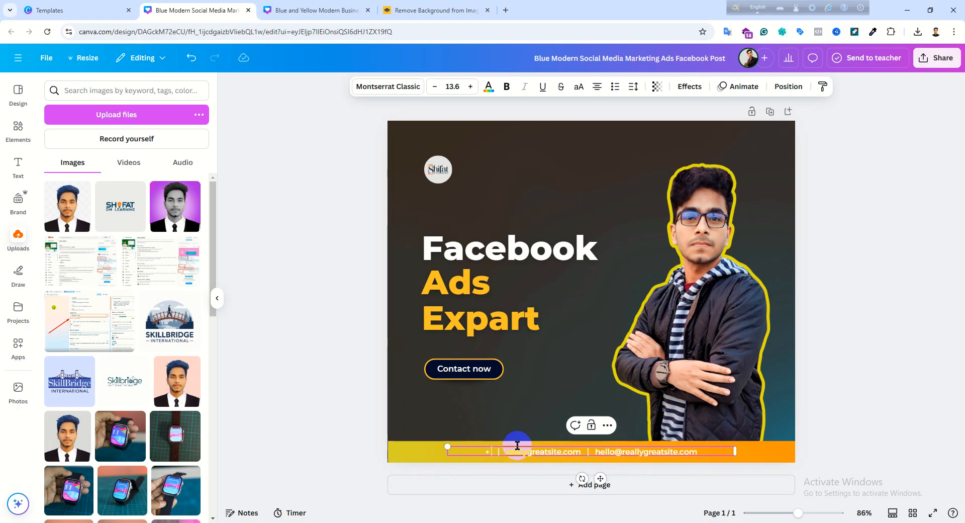
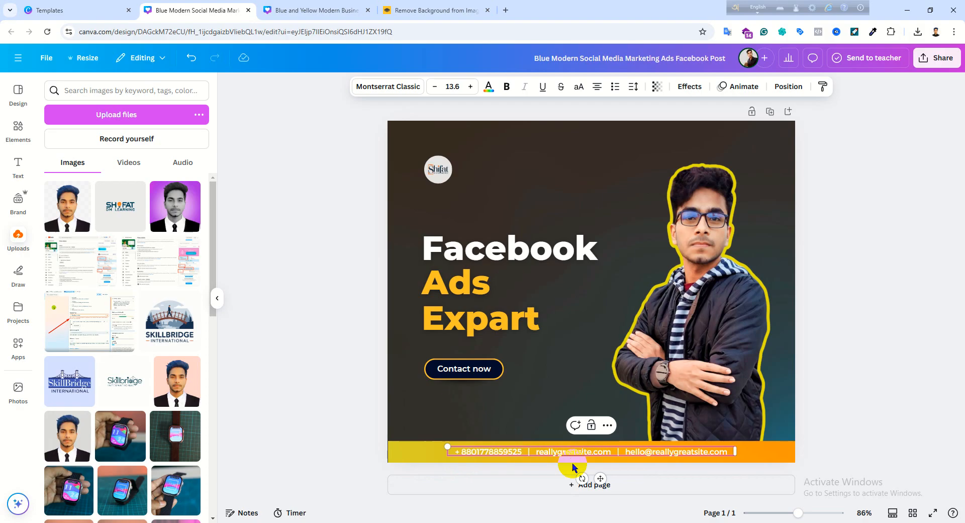
- Delete the website address "reallygreatsite.com" from the middle of the footer contact line
{"action": "double_click", "coordinate": [578, 451]}
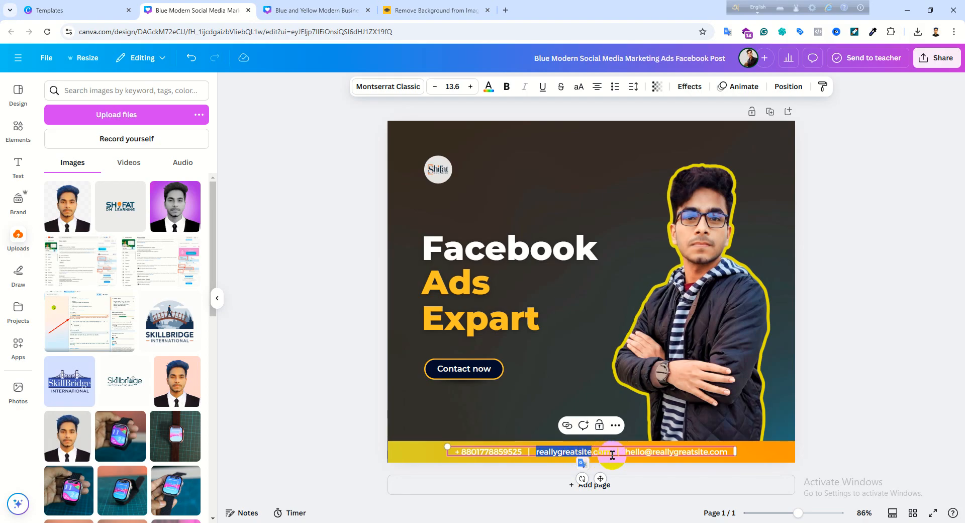
{"action": "left_click_drag", "start_coordinate": [615, 451], "coordinate": [538, 451]}
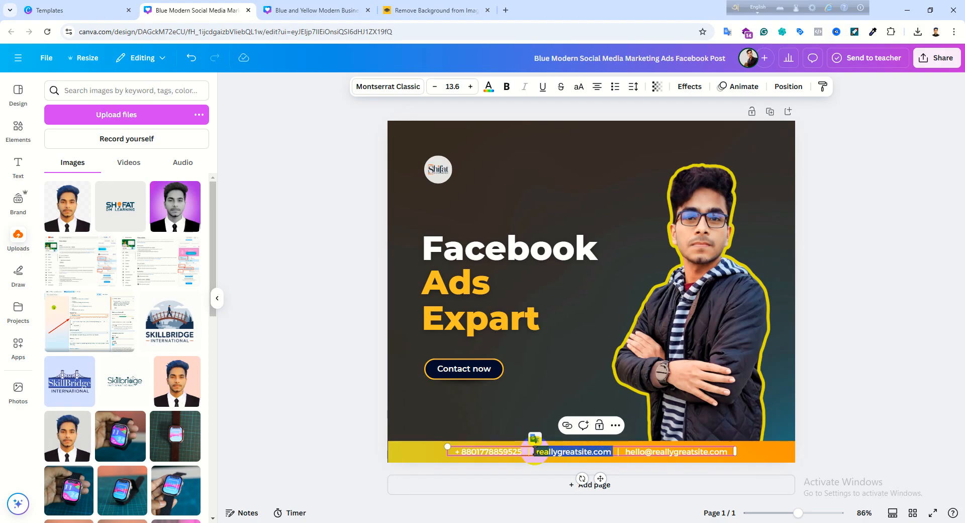
{"action": "key", "text": "BackSpace"}
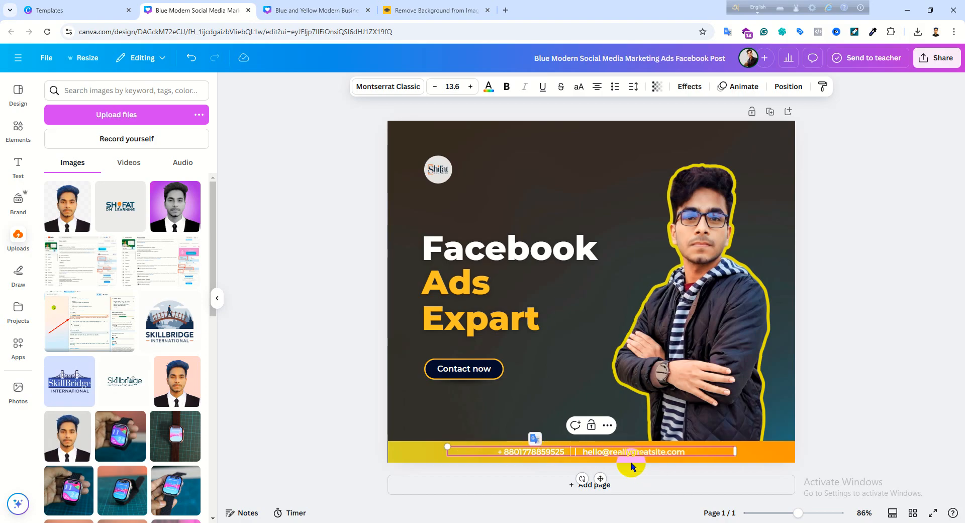
- Replace the placeholder e-mail in the footer with the owner's e-mail address, deselect the text and dismiss the browser notification
{"action": "triple_click", "coordinate": [620, 451]}
{"action": "left_click", "coordinate": [579, 451]}
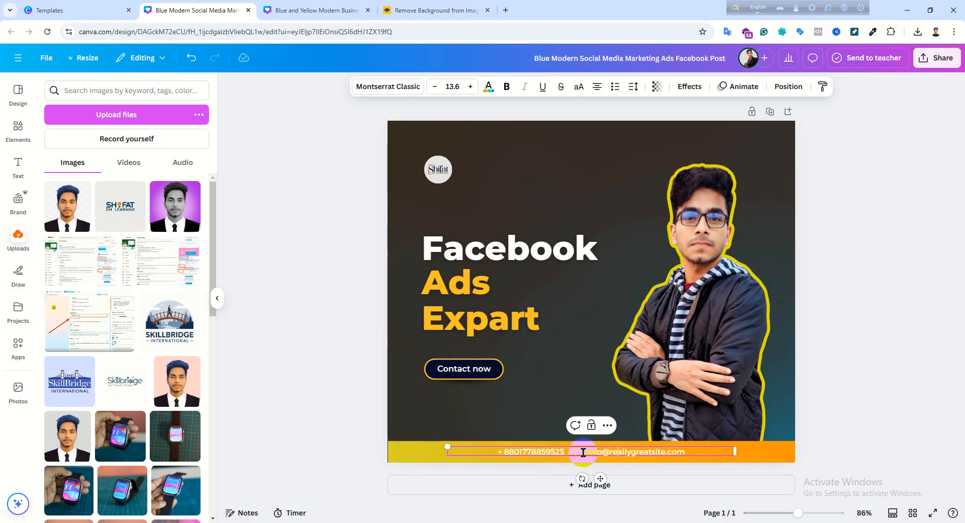
{"action": "left_click_drag", "start_coordinate": [583, 449], "coordinate": [700, 450]}
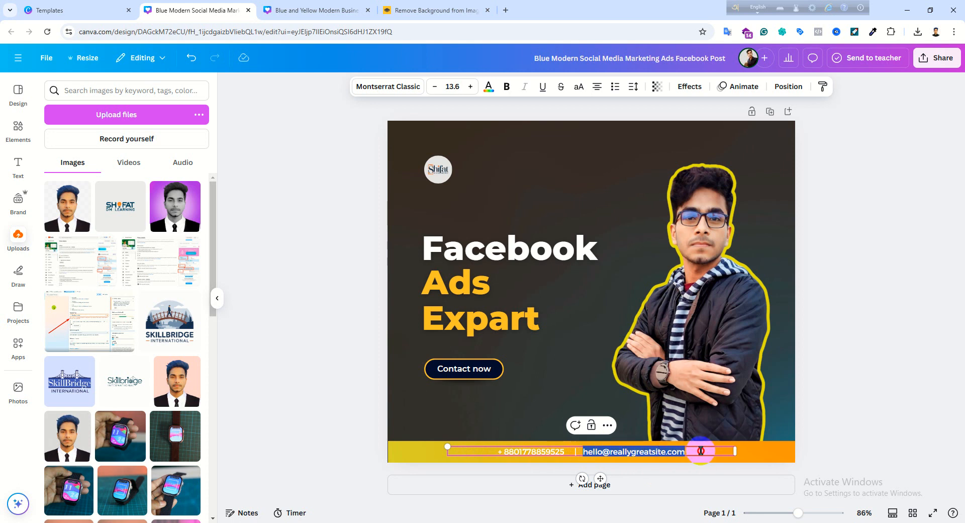
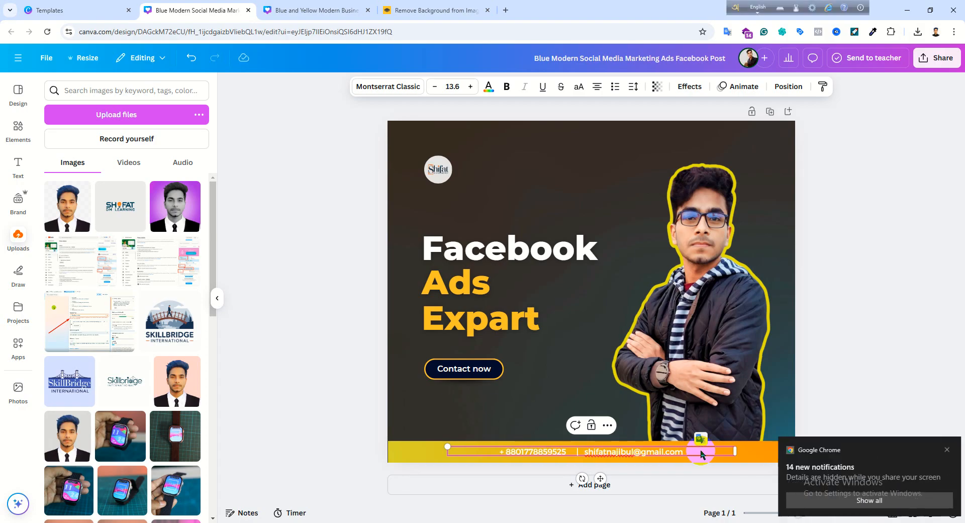
{"action": "left_click", "coordinate": [865, 344]}
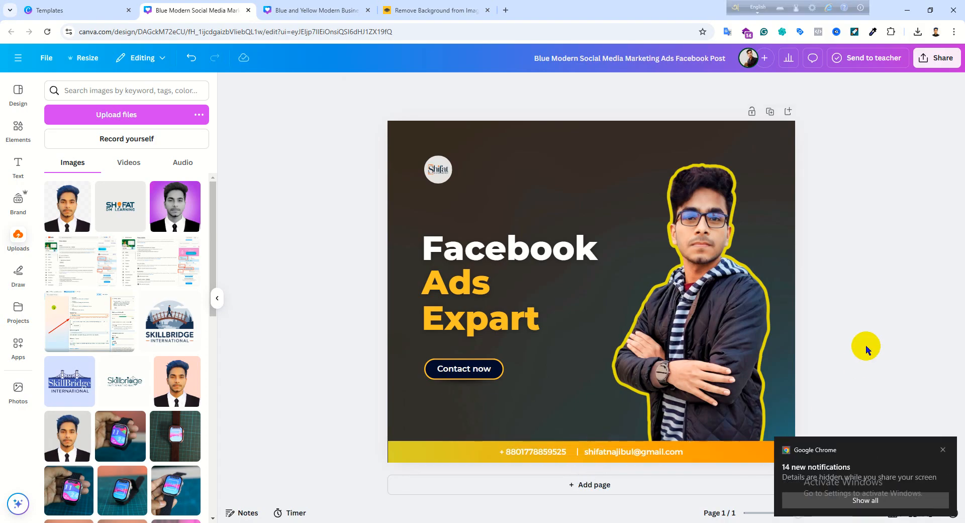
{"action": "left_click", "coordinate": [942, 450]}
- Move the round Shifat logo slightly down toward the "Facebook" heading, keeping its horizontal alignment, and deselect it
{"action": "left_click", "coordinate": [460, 285]}
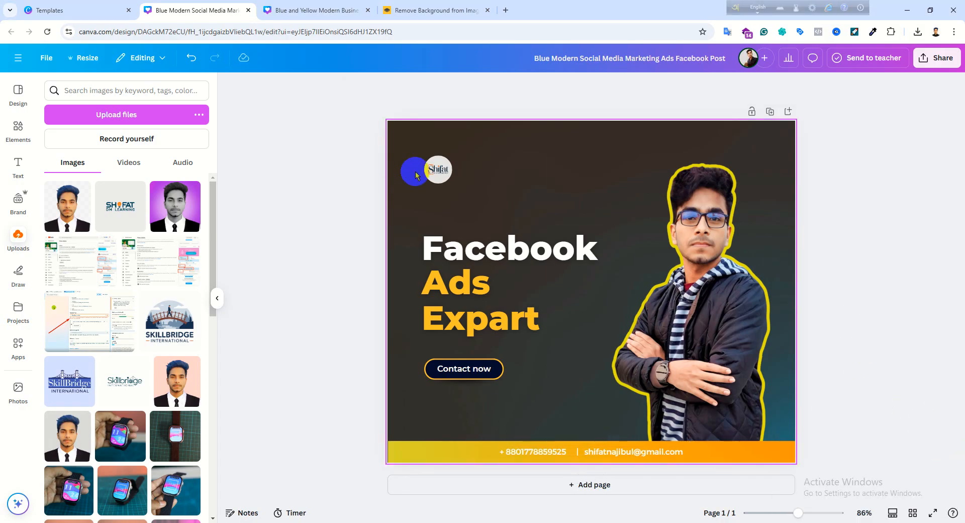
{"action": "left_click_drag", "start_coordinate": [437, 162], "coordinate": [438, 184]}
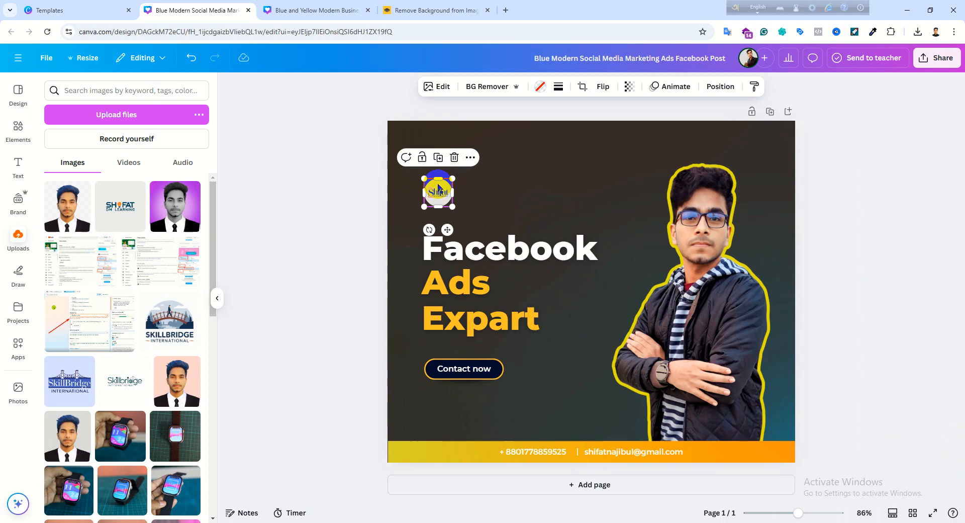
{"action": "left_click", "coordinate": [850, 195]}
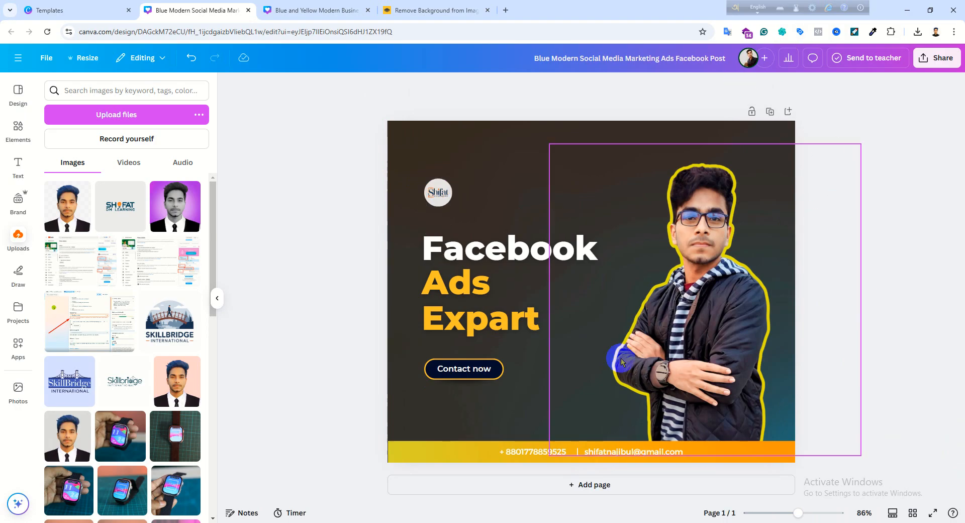
{"action": "left_click", "coordinate": [924, 74]}
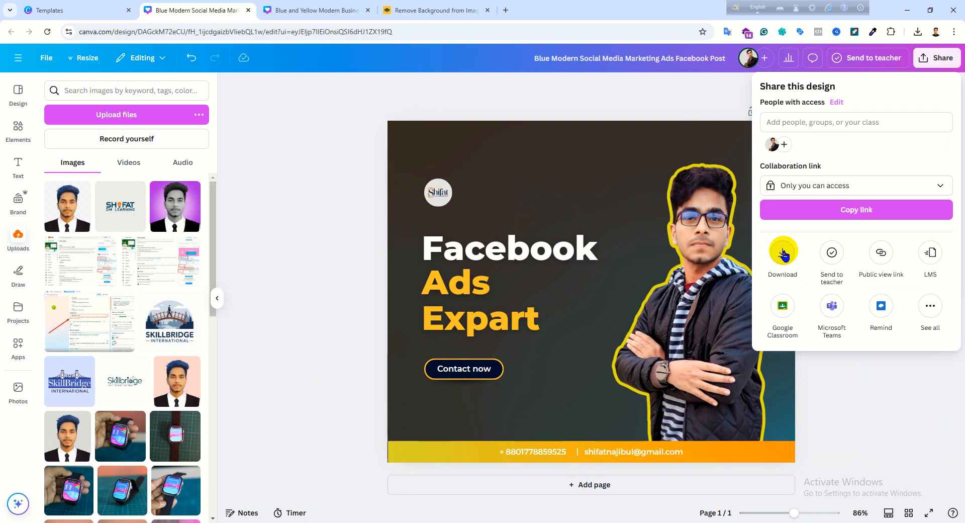
{"action": "left_click", "coordinate": [485, 140]}
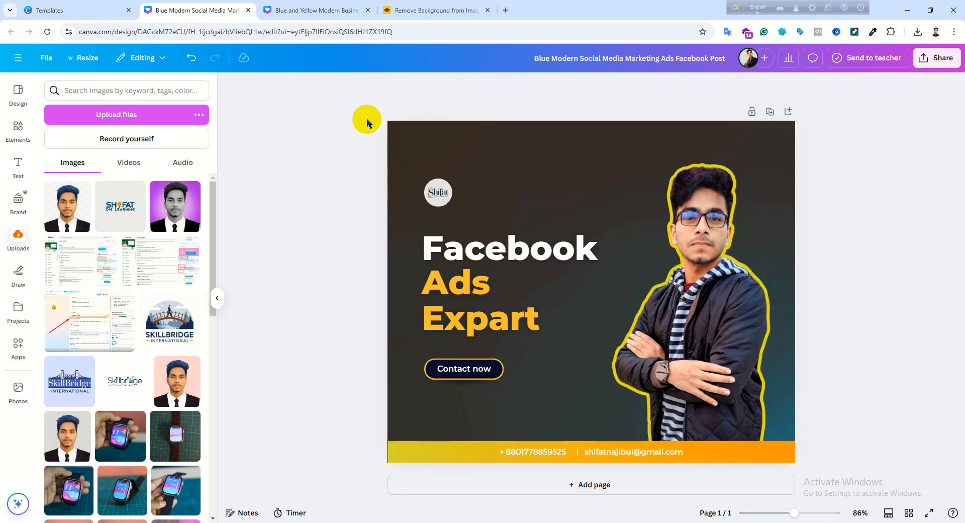
- Change the color of the design's background to the darkest navy from its photo colors
{"action": "left_click", "coordinate": [435, 143]}
{"action": "left_click", "coordinate": [568, 87]}
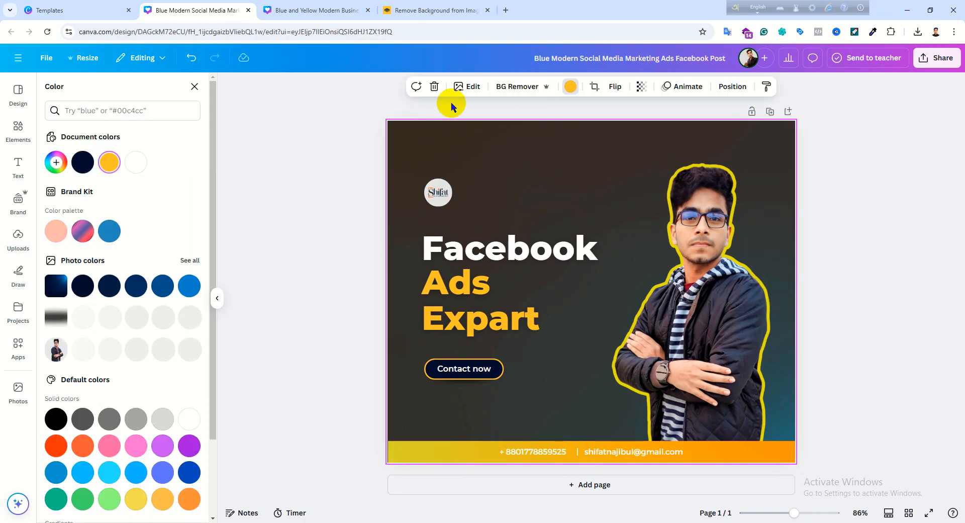
{"action": "left_click", "coordinate": [83, 285]}
- Enlarge the yellow-outlined jacket portrait outward from its upper-left corner and deselect it
{"action": "left_click", "coordinate": [745, 176]}
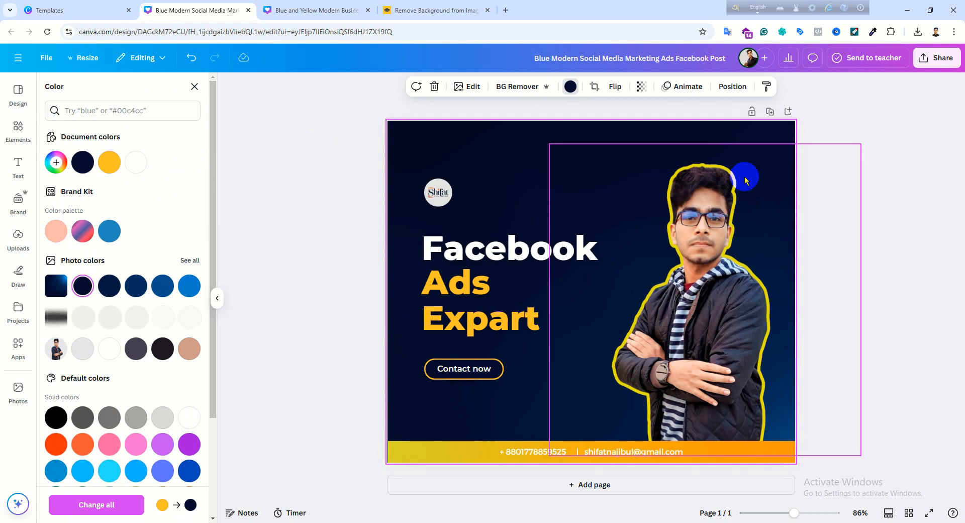
{"action": "left_click_drag", "start_coordinate": [550, 144], "coordinate": [523, 106]}
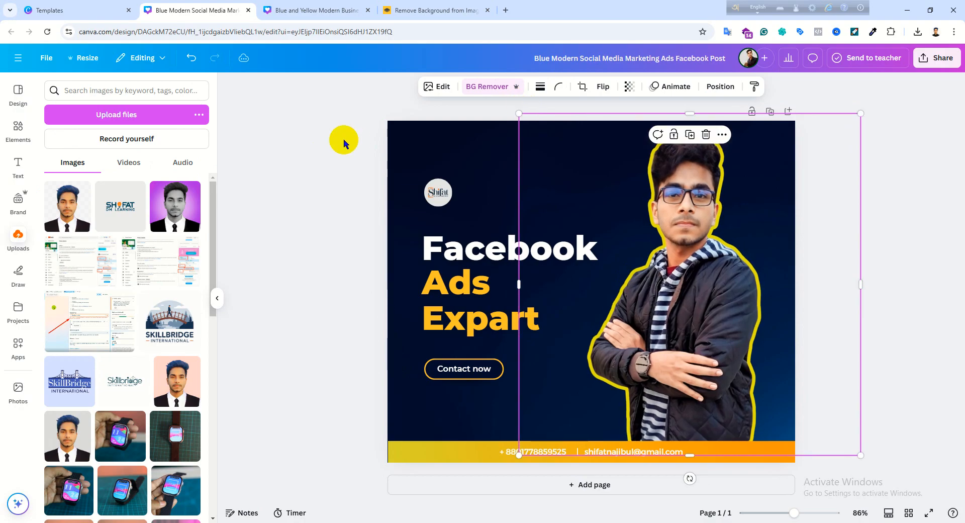
{"action": "left_click", "coordinate": [341, 138]}
- Try Montserrat Classic, Holiday, Tomorrow and Lilita One on the "Facebook" heading, settle on the Anton font and deselect the heading
{"action": "left_click", "coordinate": [476, 251]}
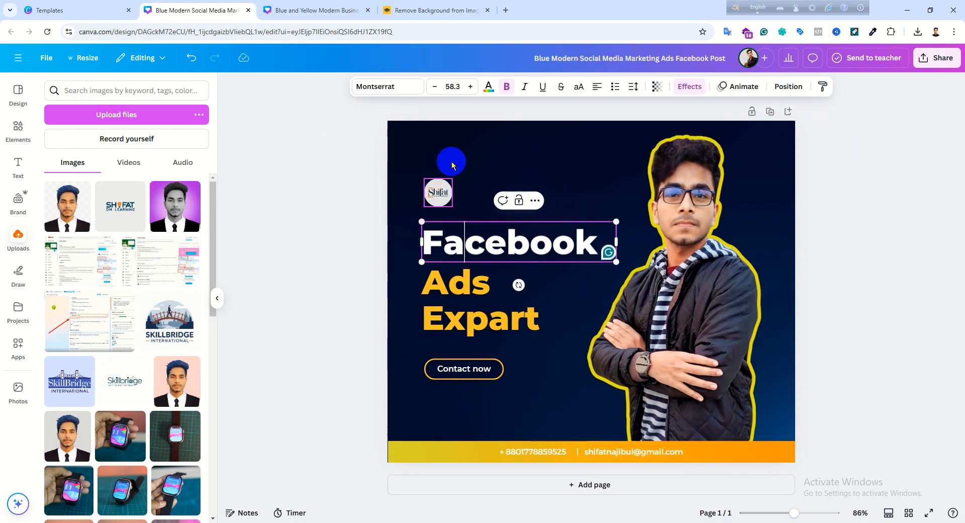
{"action": "left_click", "coordinate": [388, 86]}
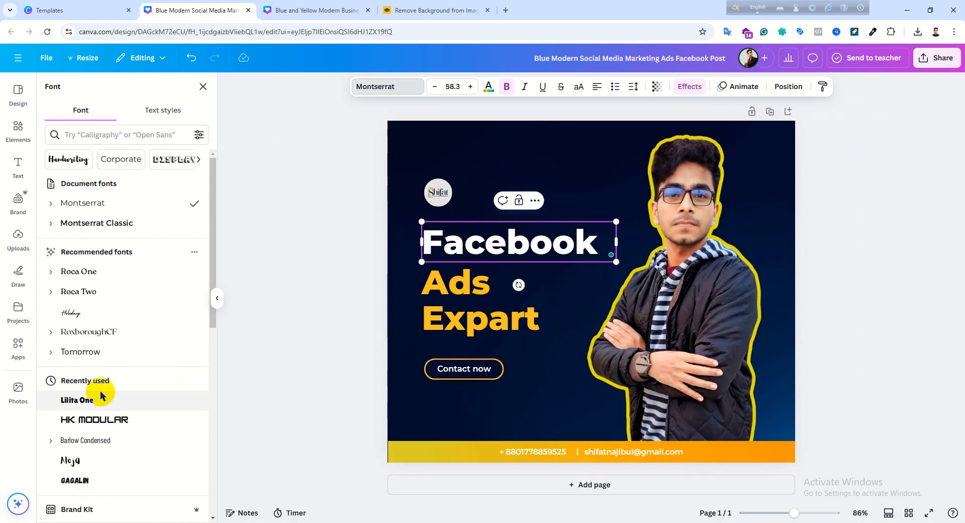
{"action": "left_click", "coordinate": [110, 230]}
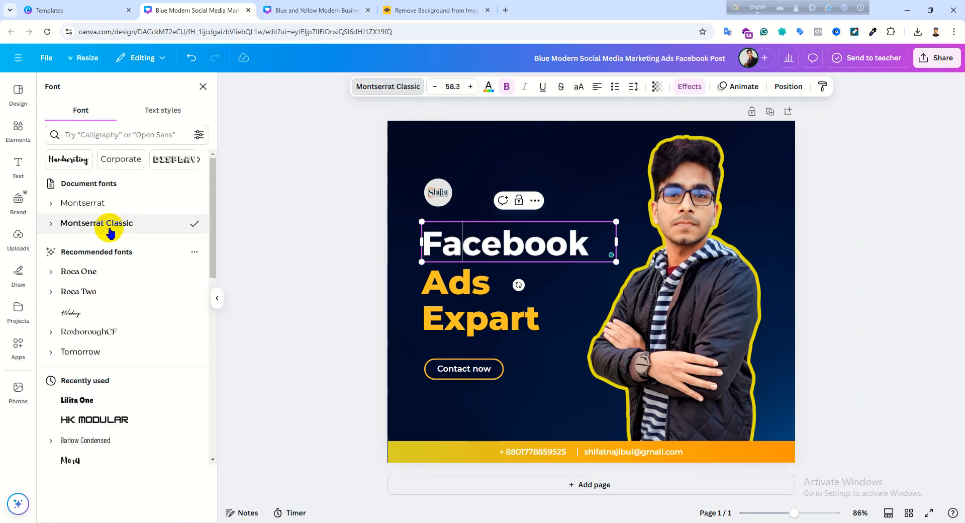
{"action": "left_click", "coordinate": [95, 313]}
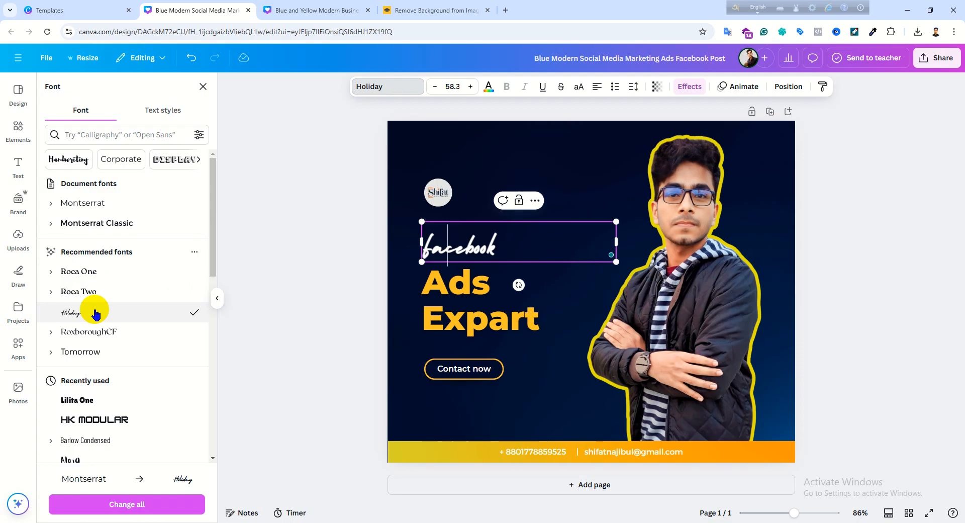
{"action": "left_click", "coordinate": [91, 351]}
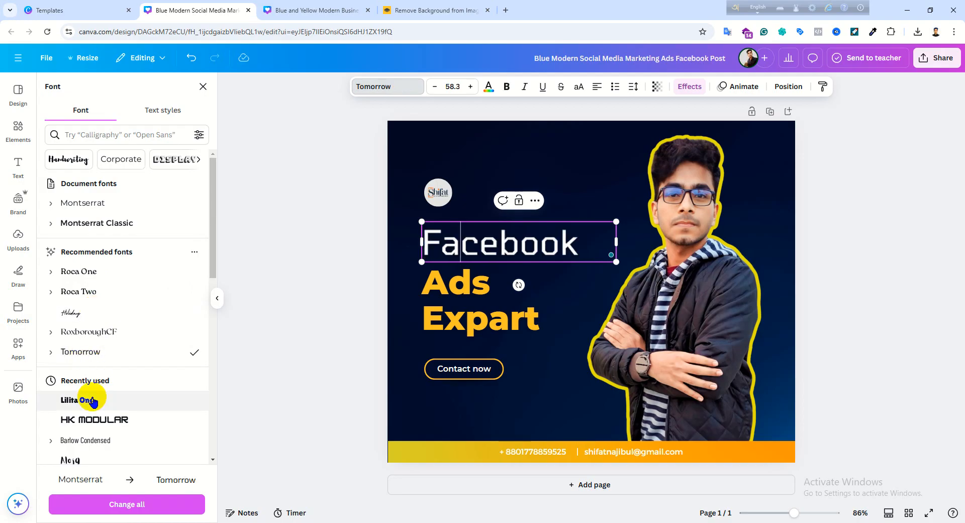
{"action": "left_click", "coordinate": [92, 400]}
{"action": "scroll", "coordinate": [93, 397], "scroll_direction": "down", "scroll_amount": 5}
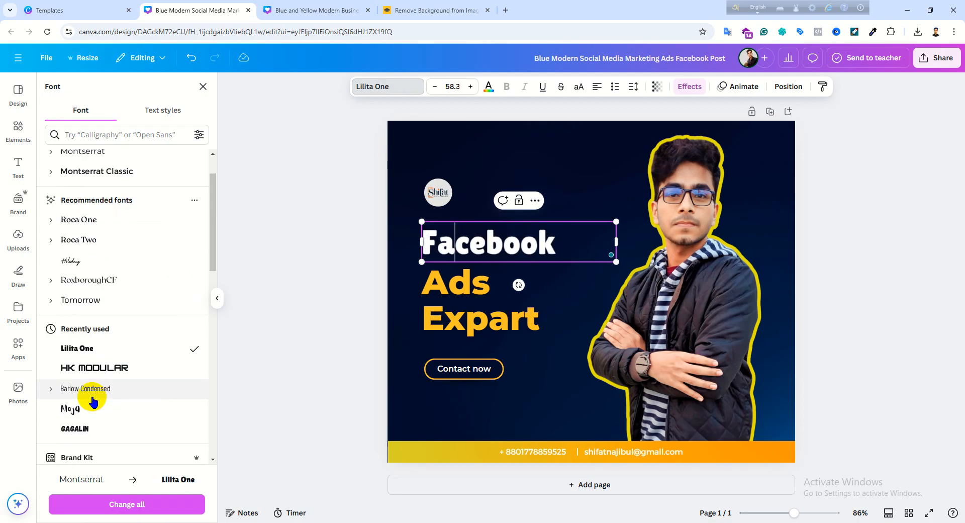
{"action": "scroll", "coordinate": [97, 392], "scroll_direction": "down", "scroll_amount": 4}
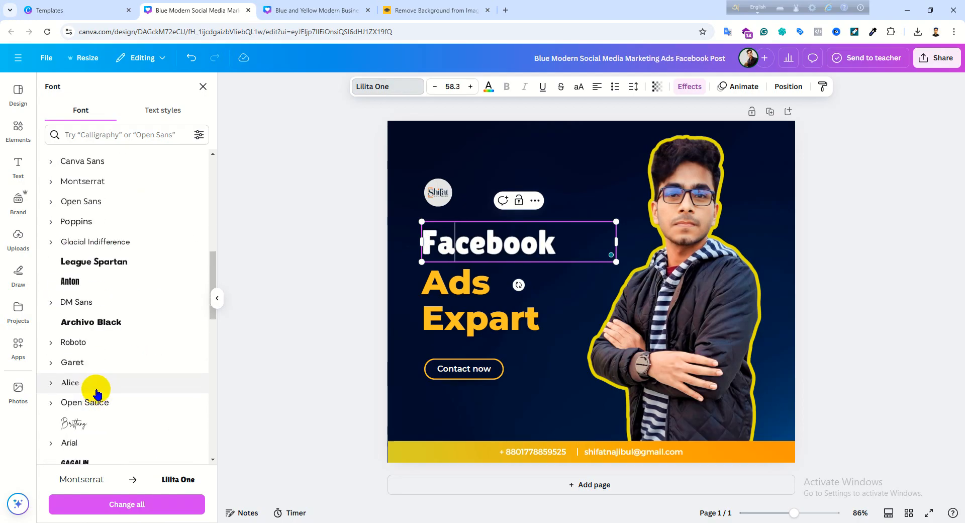
{"action": "left_click", "coordinate": [107, 290]}
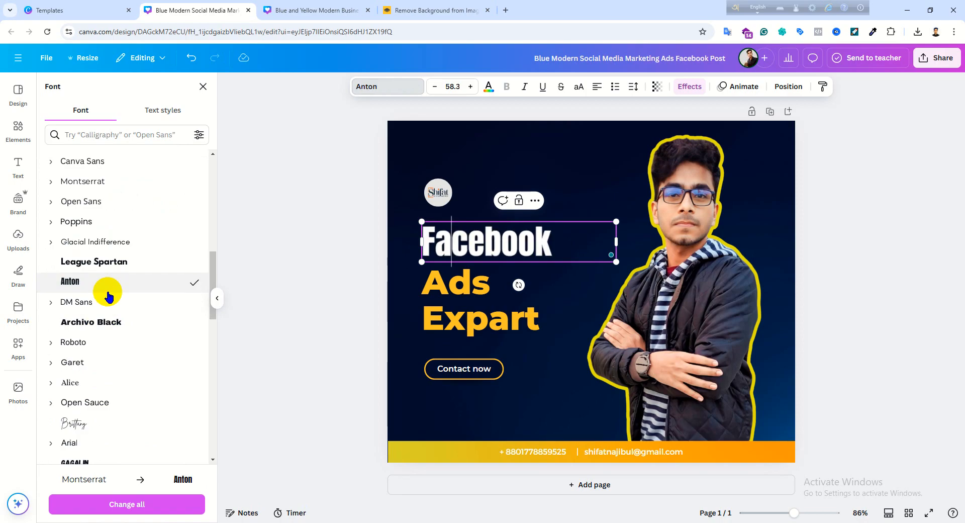
{"action": "scroll", "coordinate": [106, 294], "scroll_direction": "up", "scroll_amount": 8}
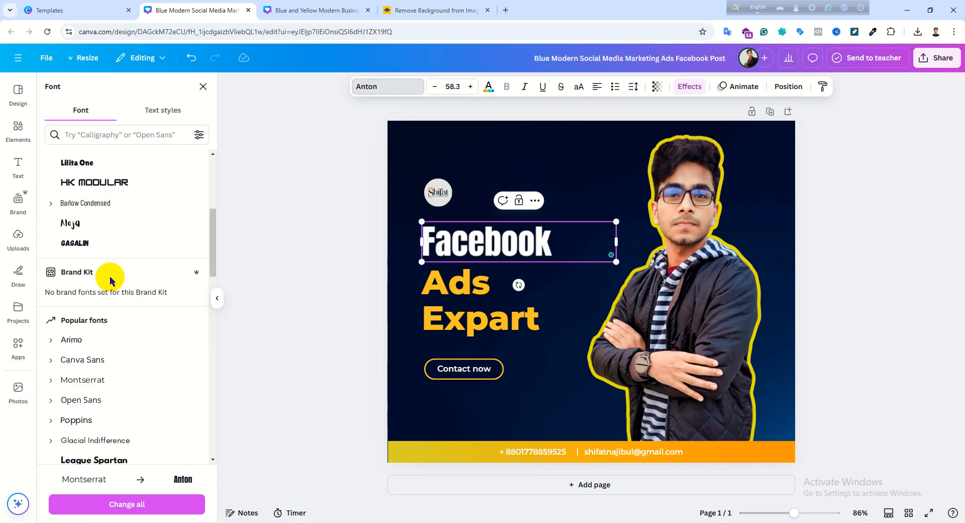
{"action": "left_click", "coordinate": [949, 286]}
{"action": "left_click", "coordinate": [892, 263]}
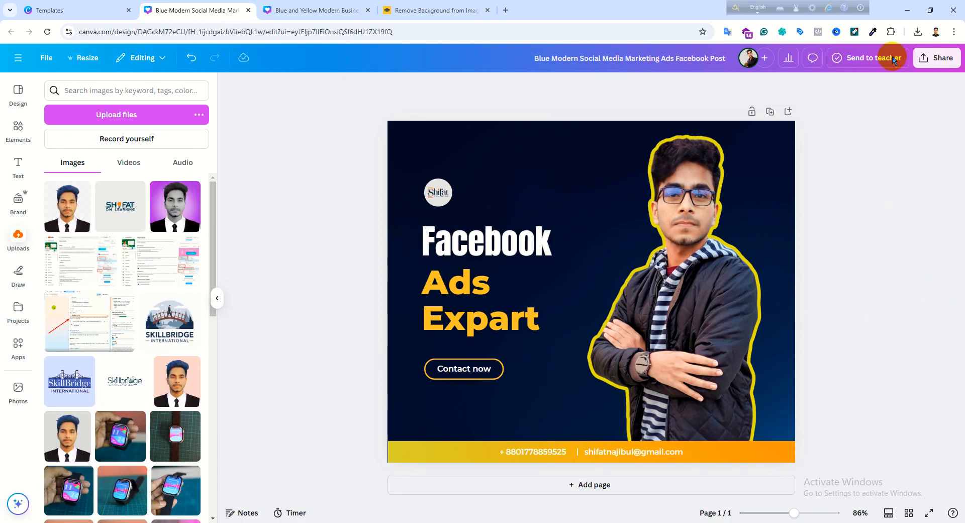
- Enlarge the round Shifat logo slightly from its upper-right corner and deselect it
{"action": "left_click", "coordinate": [427, 191]}
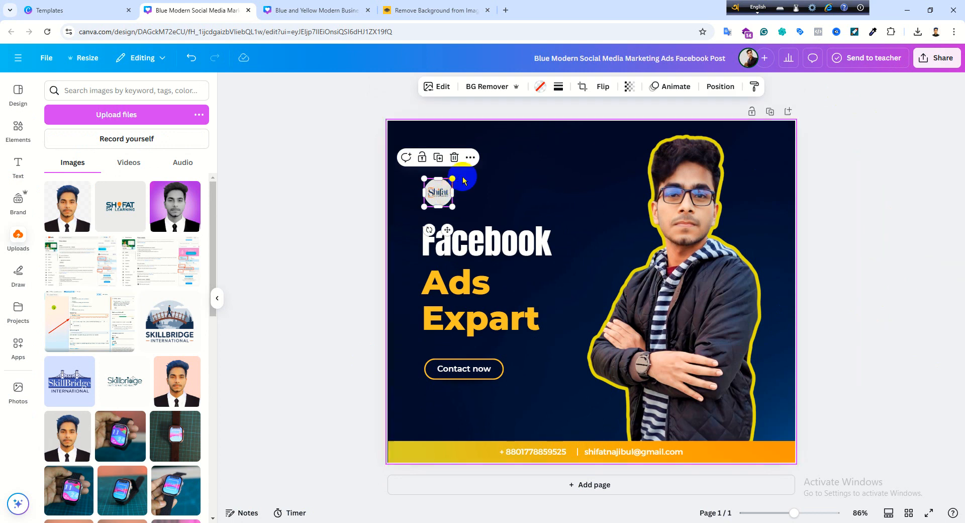
{"action": "left_click_drag", "start_coordinate": [453, 179], "coordinate": [465, 165]}
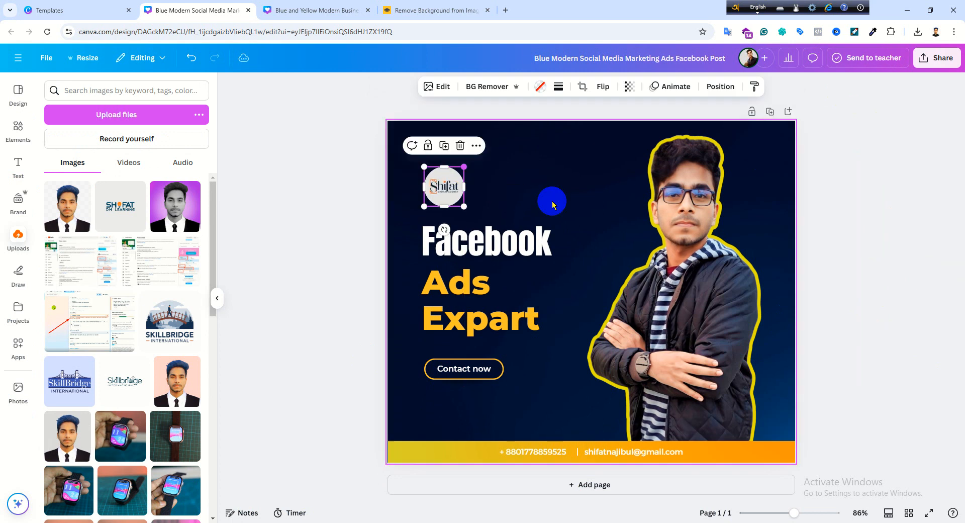
{"action": "left_click", "coordinate": [888, 219]}
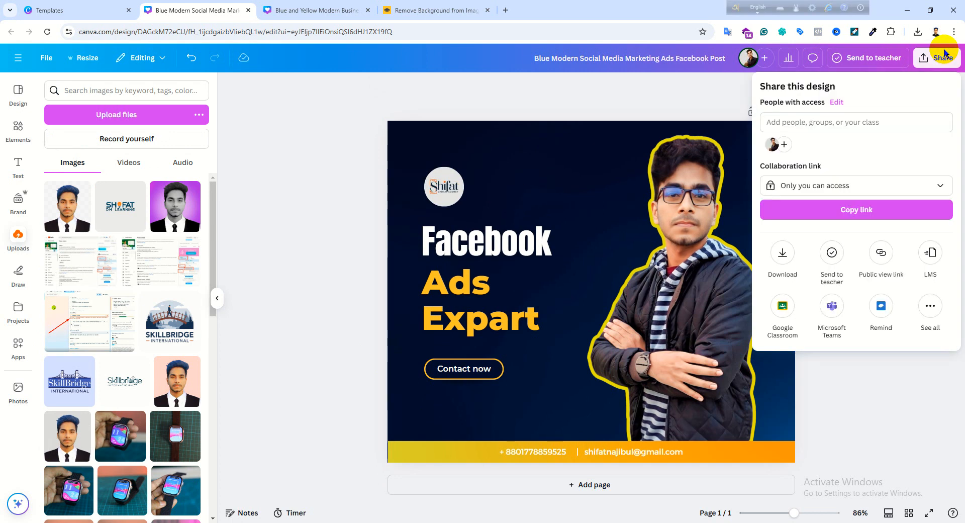
- Download the design as a PNG file with its size increased to 2820 x 2364 px
{"action": "left_click", "coordinate": [606, 100]}
{"action": "left_click", "coordinate": [936, 58]}
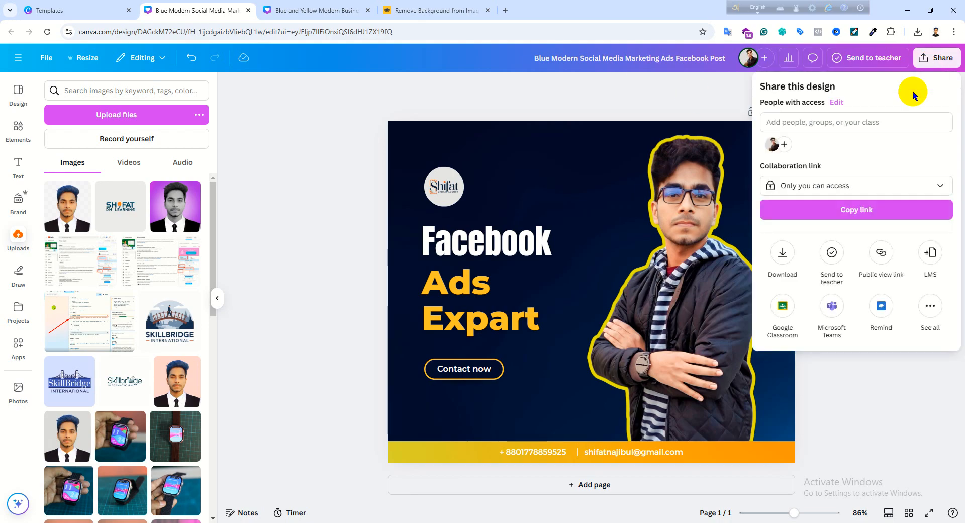
{"action": "left_click", "coordinate": [783, 254]}
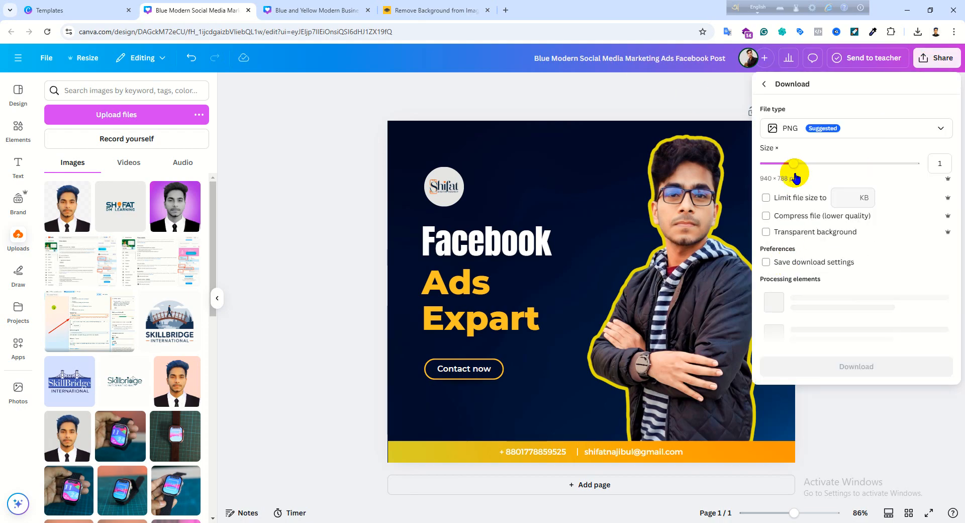
{"action": "left_click_drag", "start_coordinate": [793, 171], "coordinate": [912, 174]}
{"action": "left_click", "coordinate": [893, 283]}
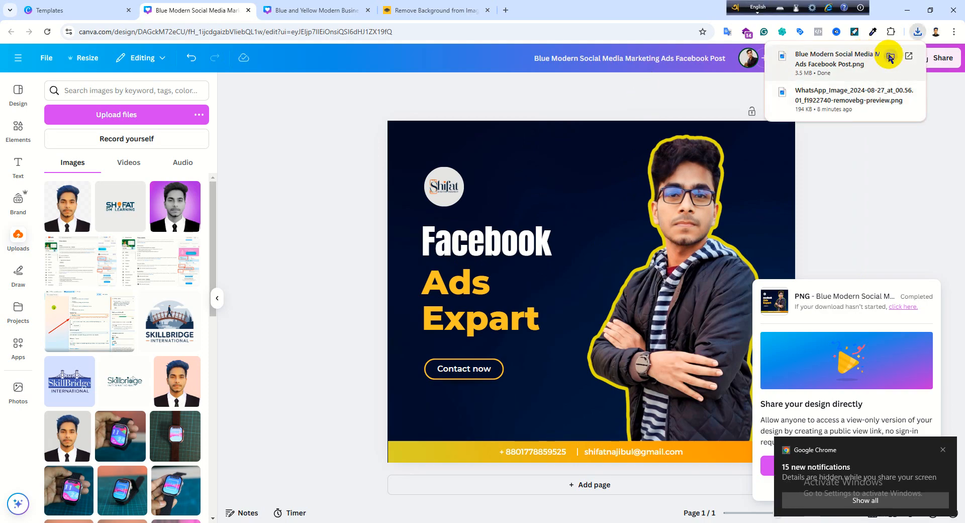
- Open the Downloads folder that holds the exported PNG in a maximized File Explorer window
{"action": "left_click", "coordinate": [890, 57]}
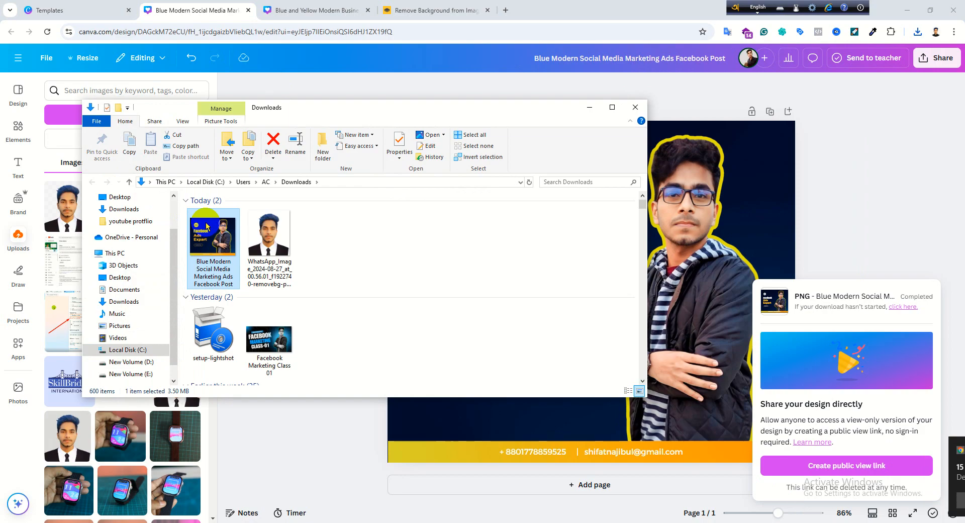
{"action": "left_click", "coordinate": [626, 114]}
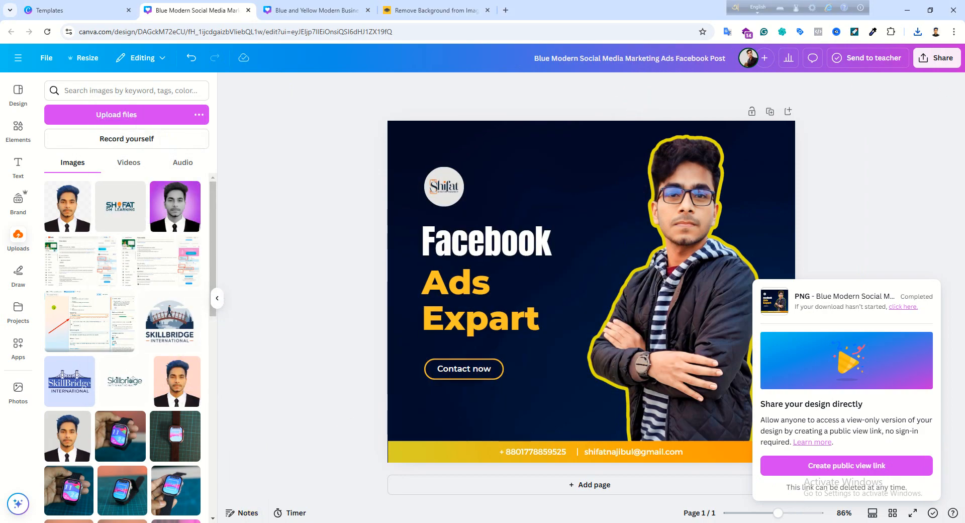
{"action": "left_click", "coordinate": [259, 522]}
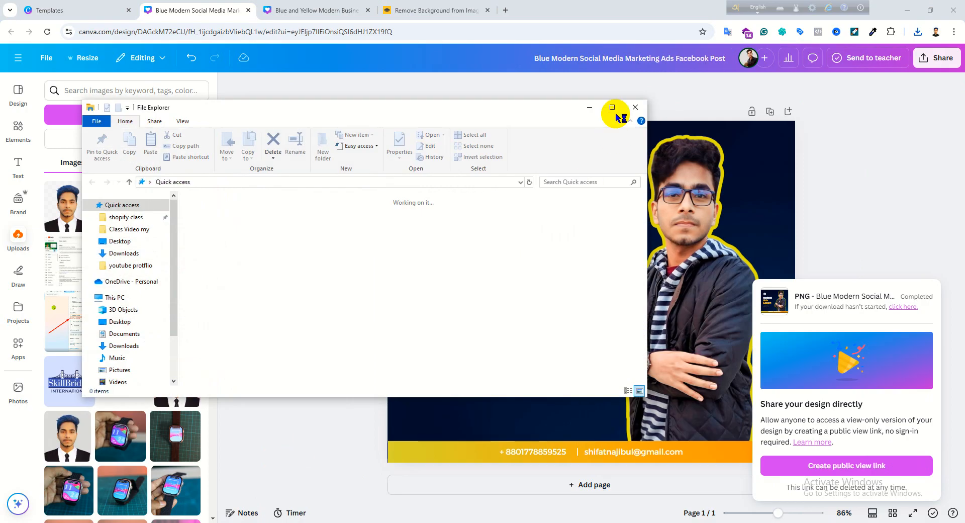
{"action": "left_click", "coordinate": [612, 107]}
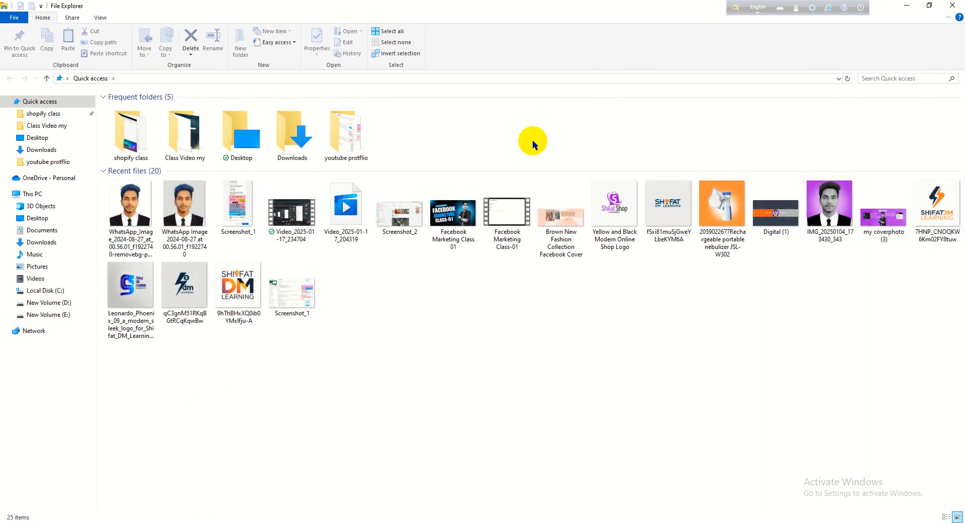
{"action": "left_click", "coordinate": [40, 150]}
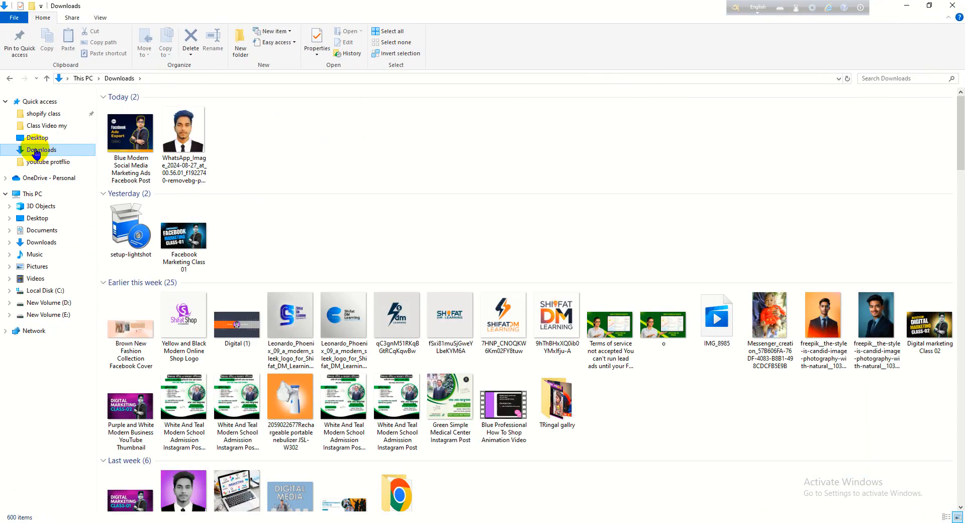
- View the downloaded "Blue Modern Social Media Marketing Ads Facebook Post" image in the photo viewer and put the viewer away
{"action": "left_click", "coordinate": [130, 141]}
{"action": "double_click", "coordinate": [130, 141]}
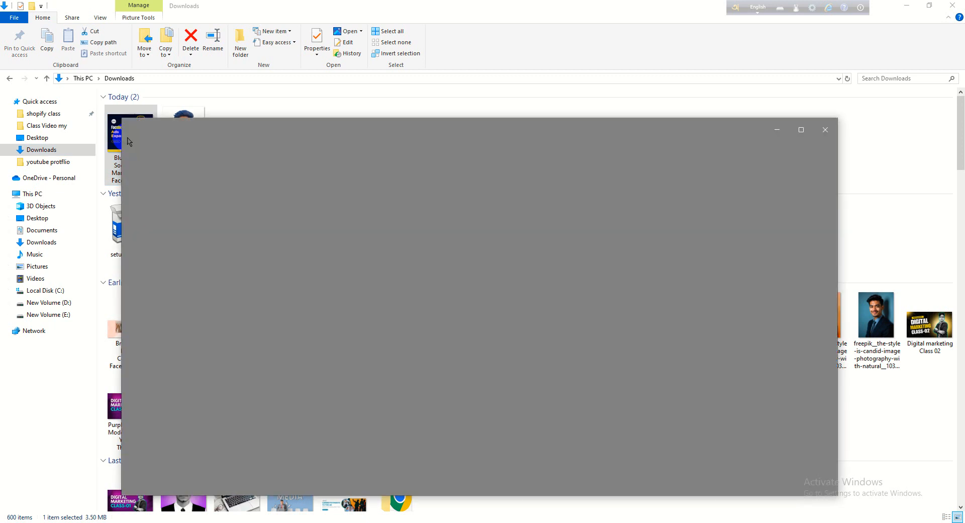
{"action": "left_click", "coordinate": [826, 130]}
{"action": "left_click", "coordinate": [343, 153]}
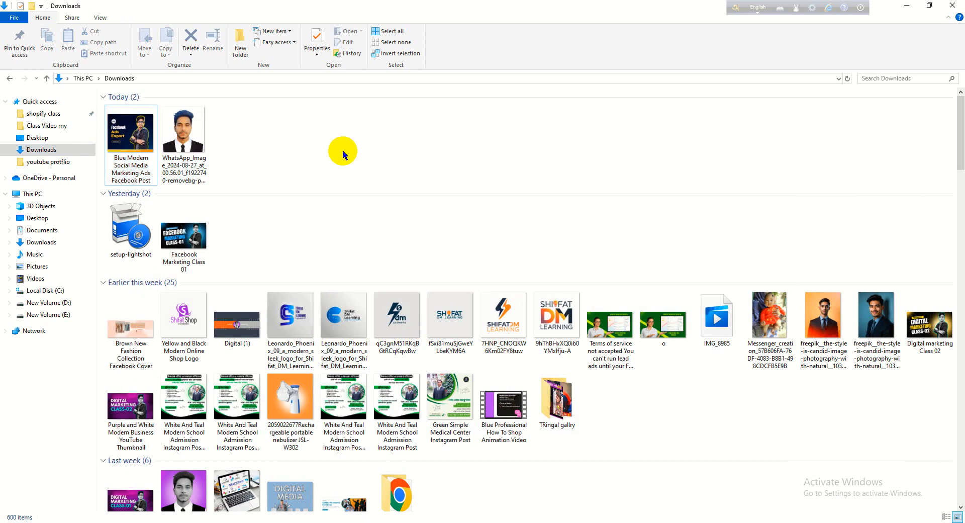
{"action": "double_click", "coordinate": [133, 142]}
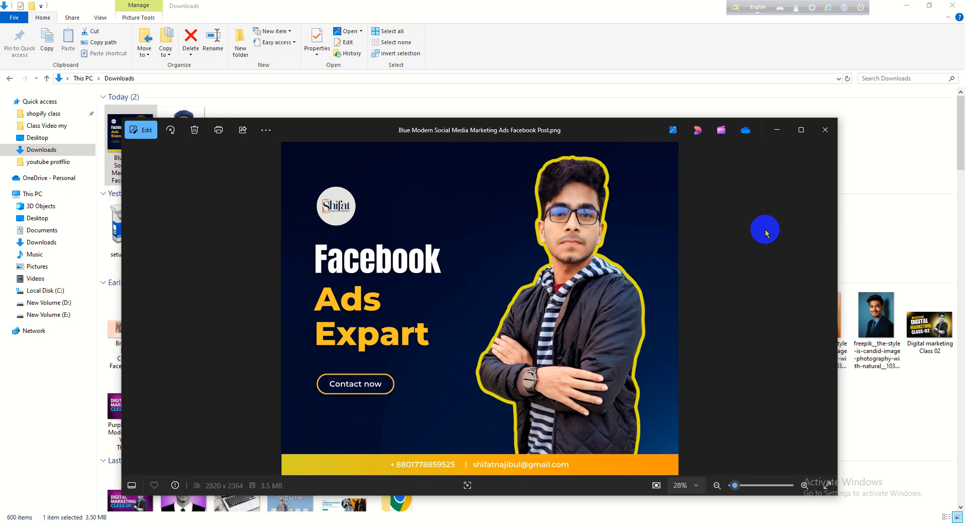
{"action": "left_click", "coordinate": [776, 131]}
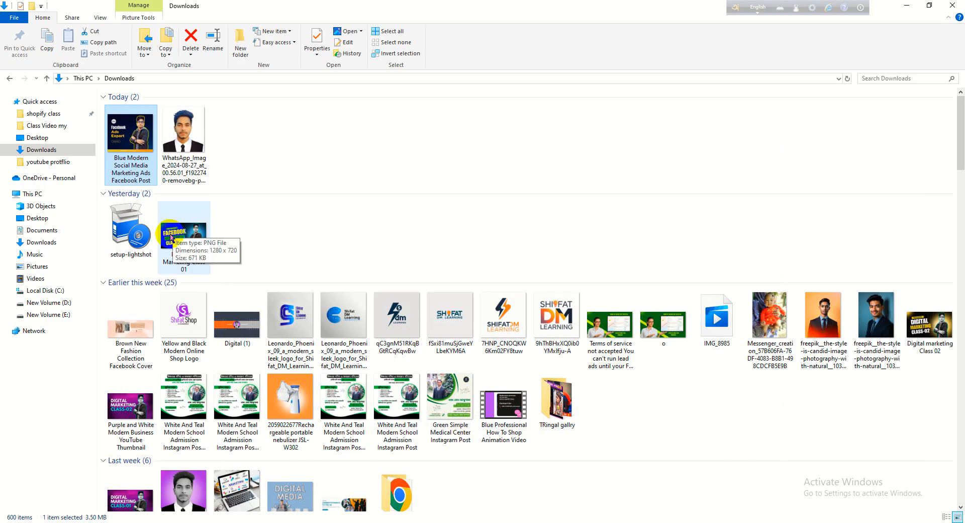
{"action": "right_click", "coordinate": [129, 134]}
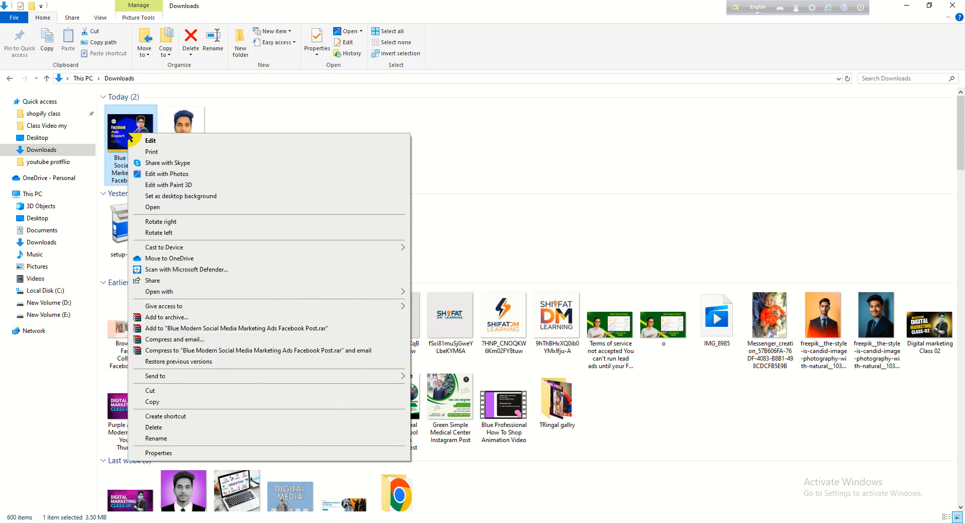
{"action": "left_click", "coordinate": [110, 162]}
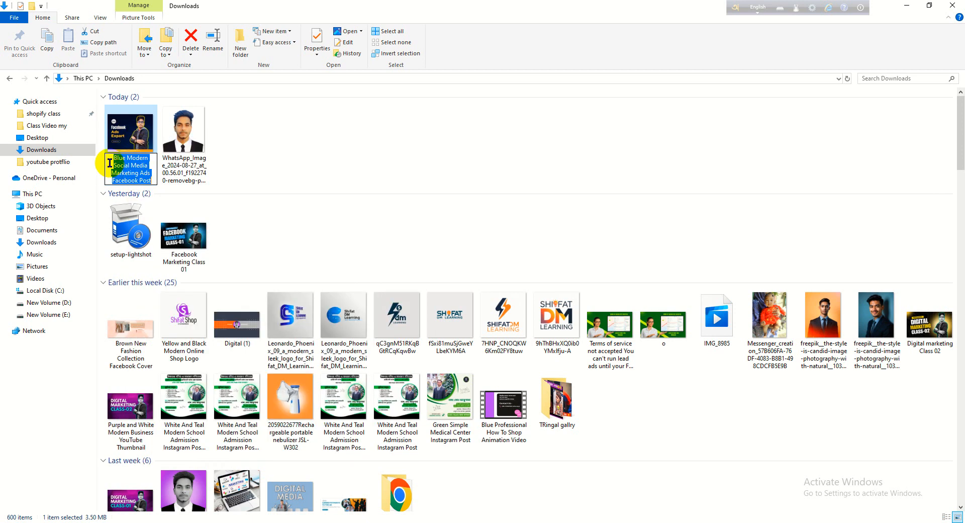
{"action": "key", "text": "Escape"}
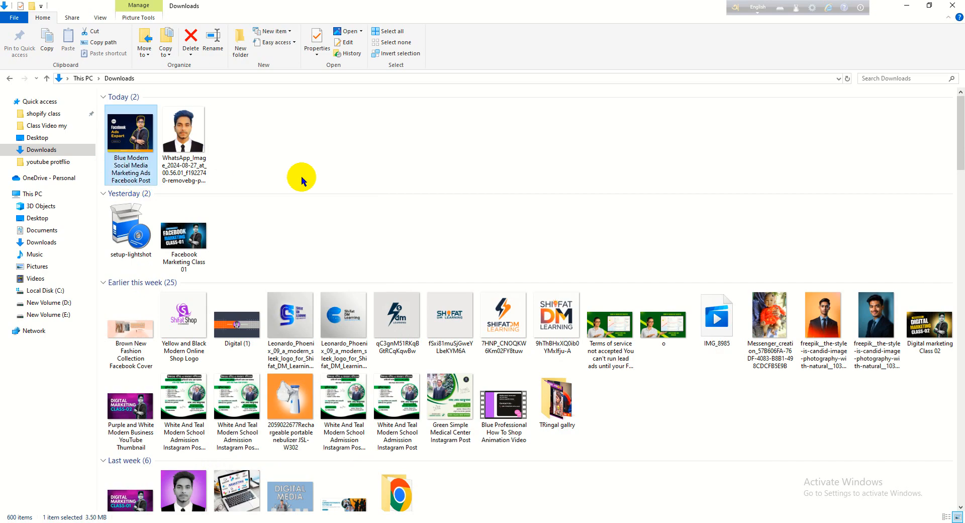
- Rename the downloaded "Blue Modern Social Media Marketing Ads Facebook Post" image to "Facebook ads expert" and deselect it
{"action": "right_click", "coordinate": [130, 139]}
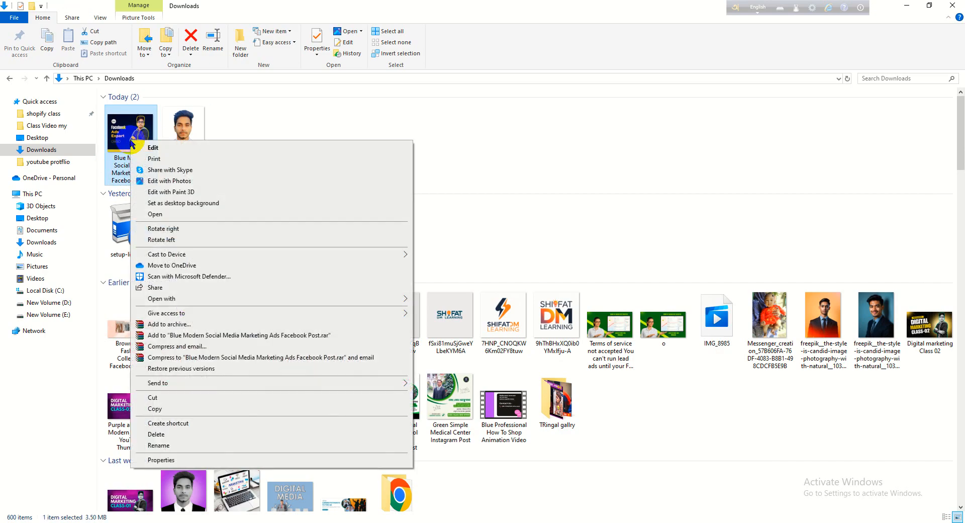
{"action": "left_click", "coordinate": [166, 445]}
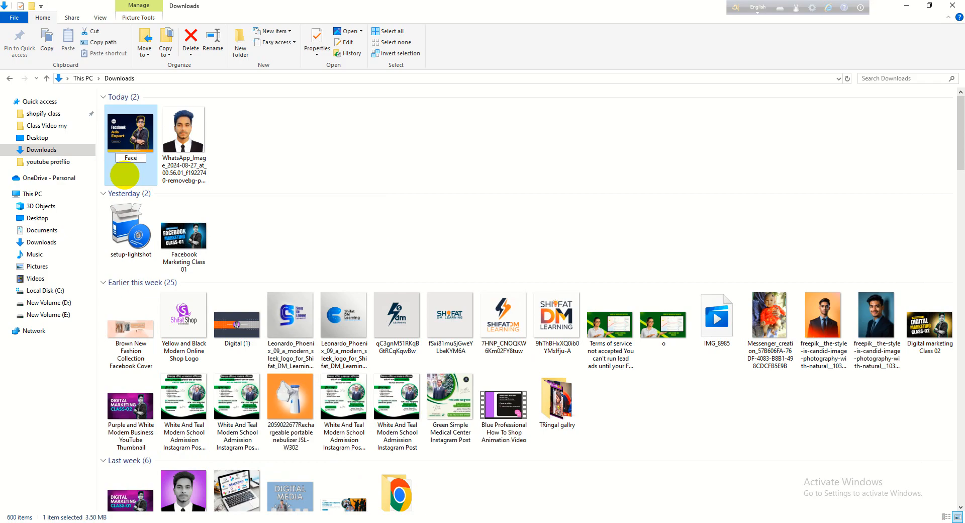
{"action": "type", "text": "Facebook ads expert"}
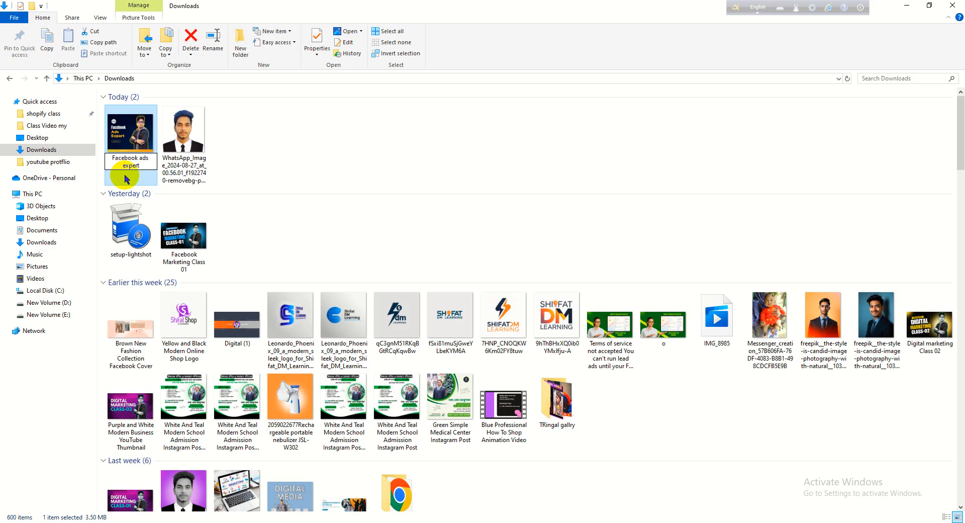
{"action": "key", "text": "Return"}
{"action": "left_click", "coordinate": [336, 157]}
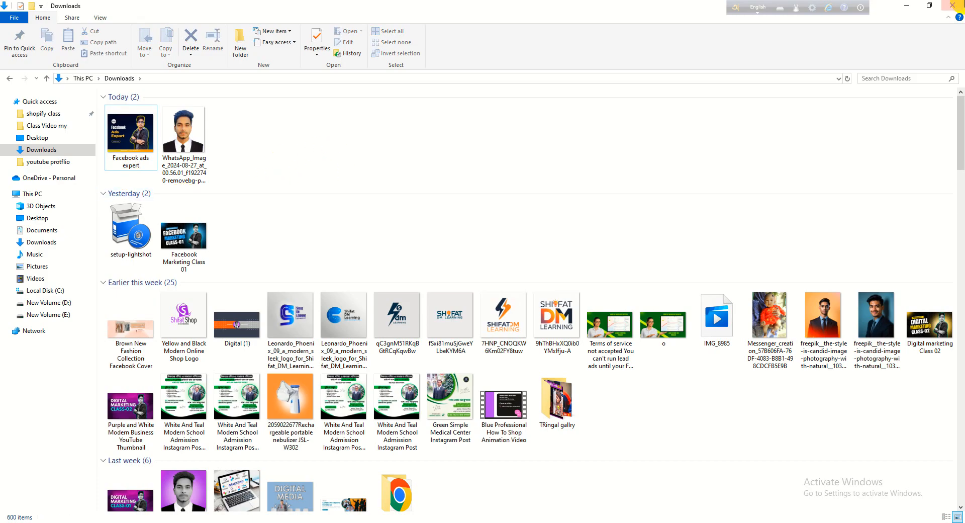
- Close the Downloads window and correct the yellow "Ads Expart" headline in the Canva design to "Ads Expert"
{"action": "left_click", "coordinate": [918, 5]}
{"action": "left_click", "coordinate": [453, 318]}
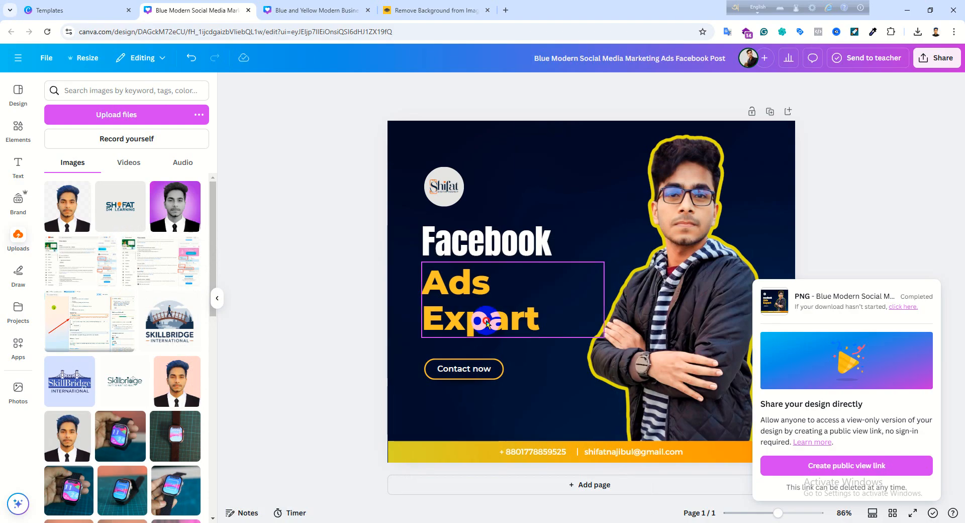
{"action": "left_click", "coordinate": [512, 320]}
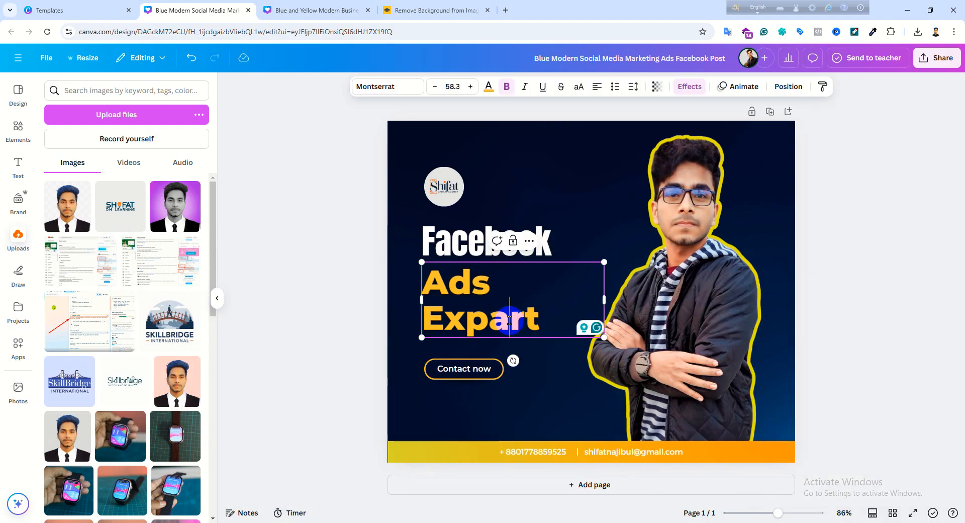
{"action": "key", "text": "BackSpace"}
{"action": "type", "text": "e"}
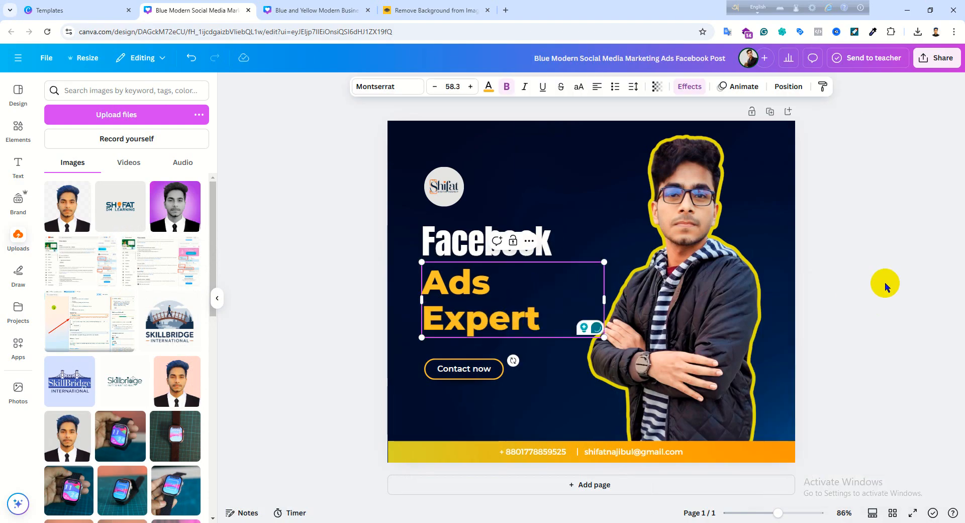
{"action": "left_click", "coordinate": [854, 279]}
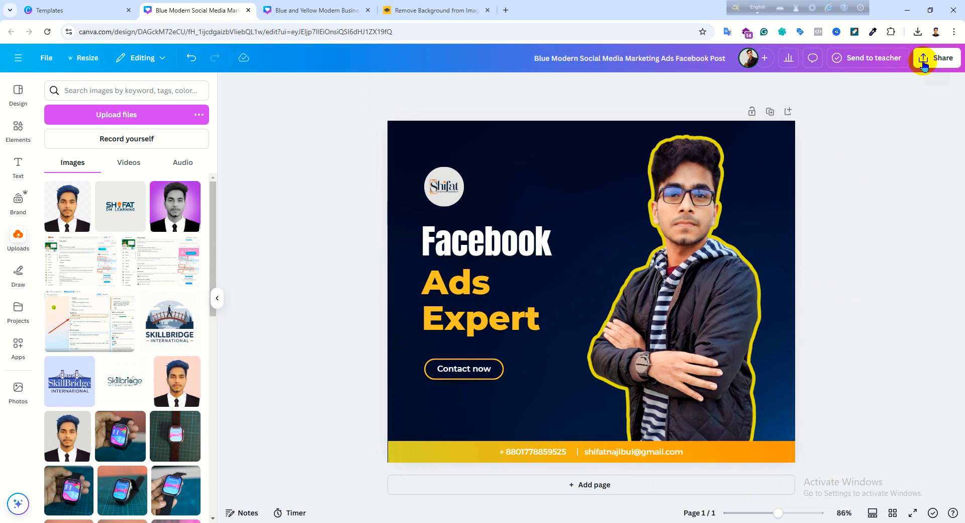
- Download the corrected design as a PNG file at 2820 x 2364 px
{"action": "left_click", "coordinate": [929, 57]}
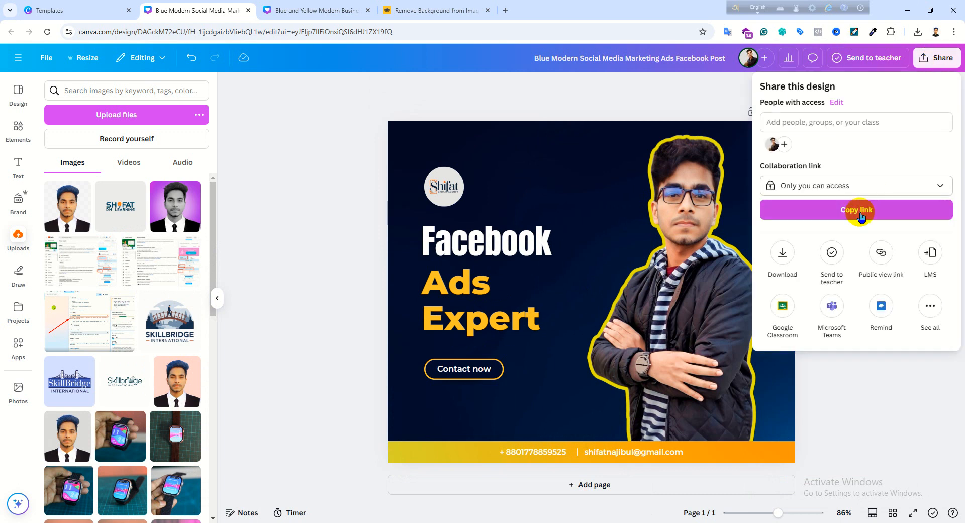
{"action": "left_click", "coordinate": [782, 252]}
{"action": "left_click_drag", "start_coordinate": [792, 166], "coordinate": [907, 163]}
{"action": "left_click", "coordinate": [909, 258]}
{"action": "left_click", "coordinate": [900, 283]}
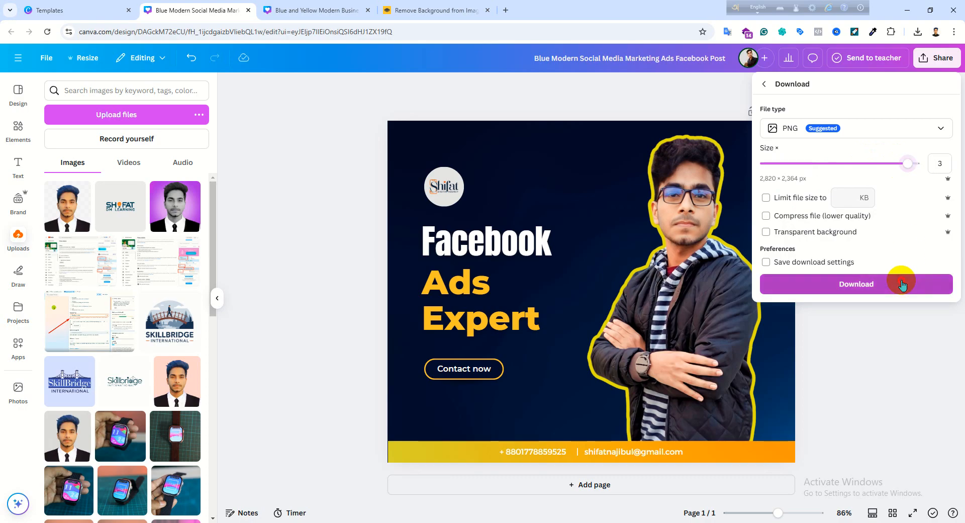
{"action": "left_click", "coordinate": [454, 321]}
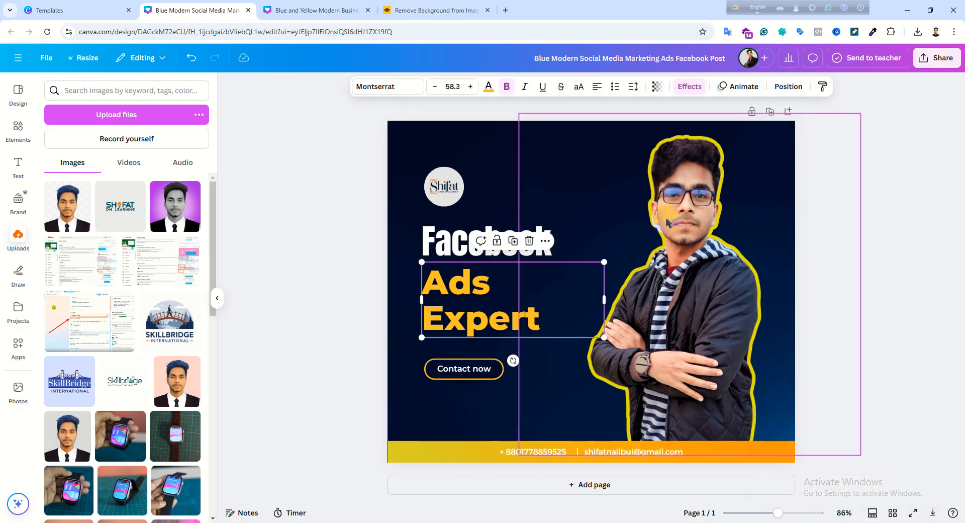
- Open the Downloads folder and rename the new "Blue Modern Social Media Marketing Ads Facebook Post" image to "facebook ads expert", accepting the suffix "(2)"
{"action": "left_click", "coordinate": [920, 37]}
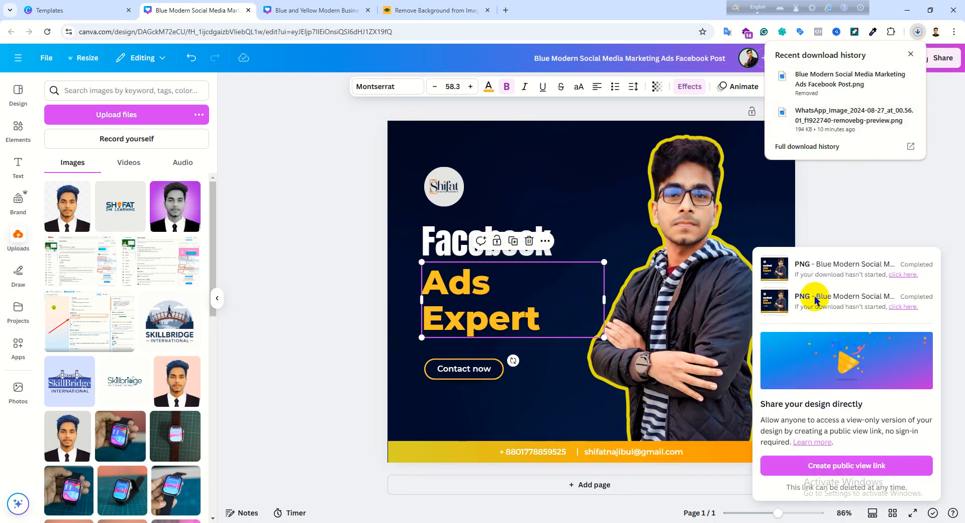
{"action": "left_click", "coordinate": [291, 522]}
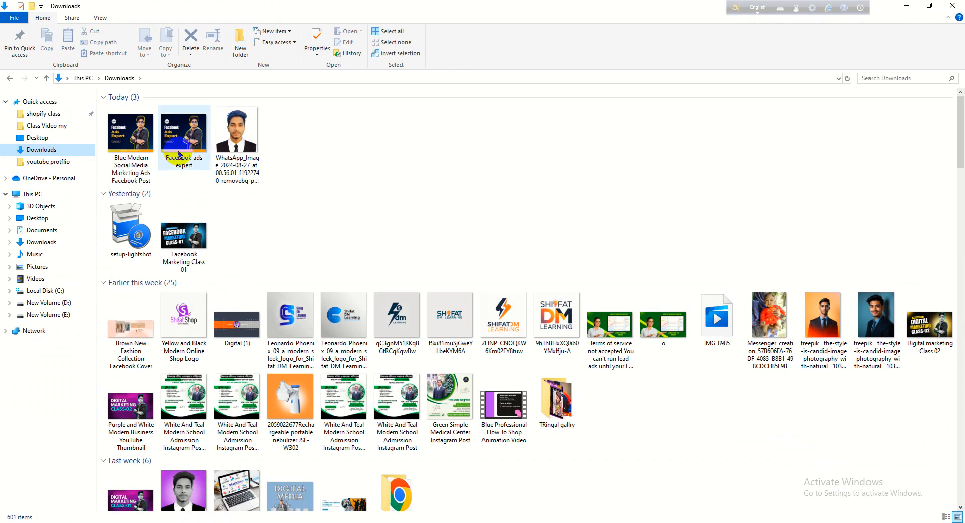
{"action": "right_click", "coordinate": [132, 146]}
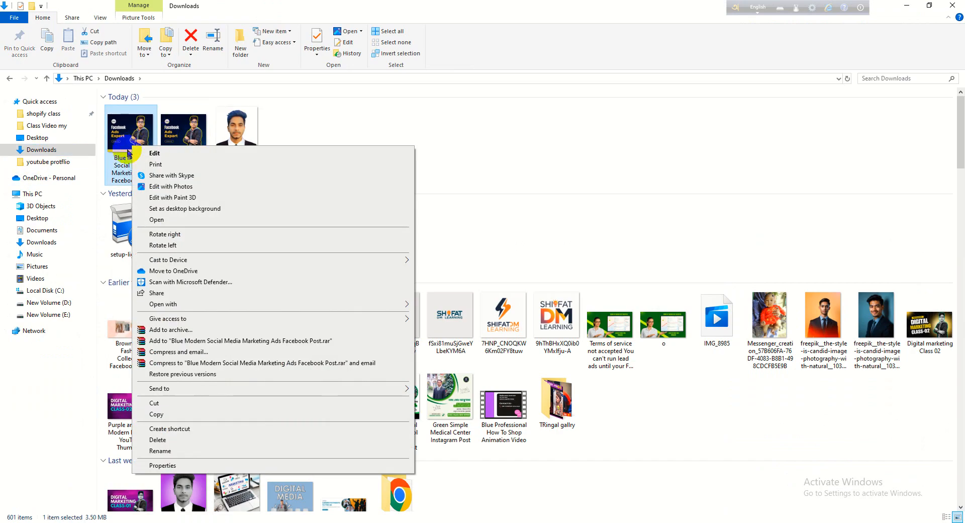
{"action": "left_click", "coordinate": [166, 451]}
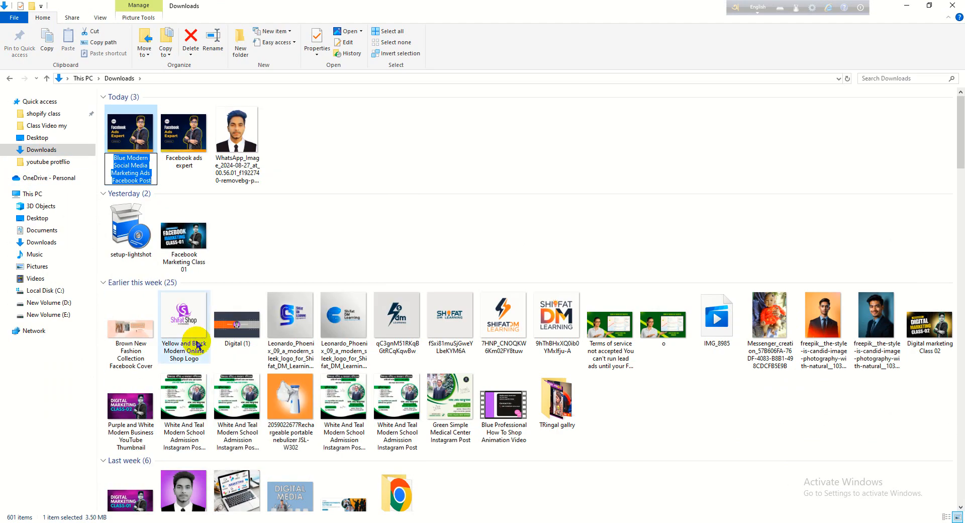
{"action": "type", "text": "facebook ads expert"}
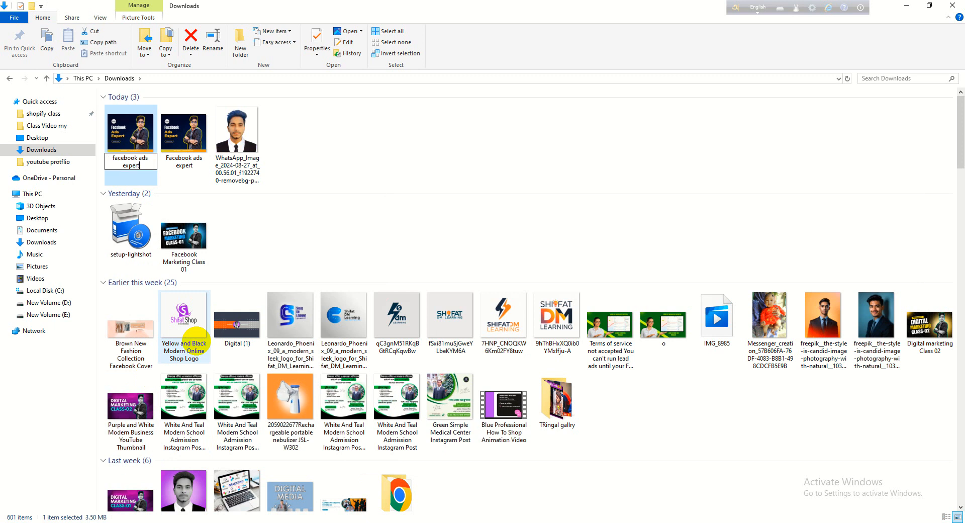
{"action": "left_click", "coordinate": [345, 201]}
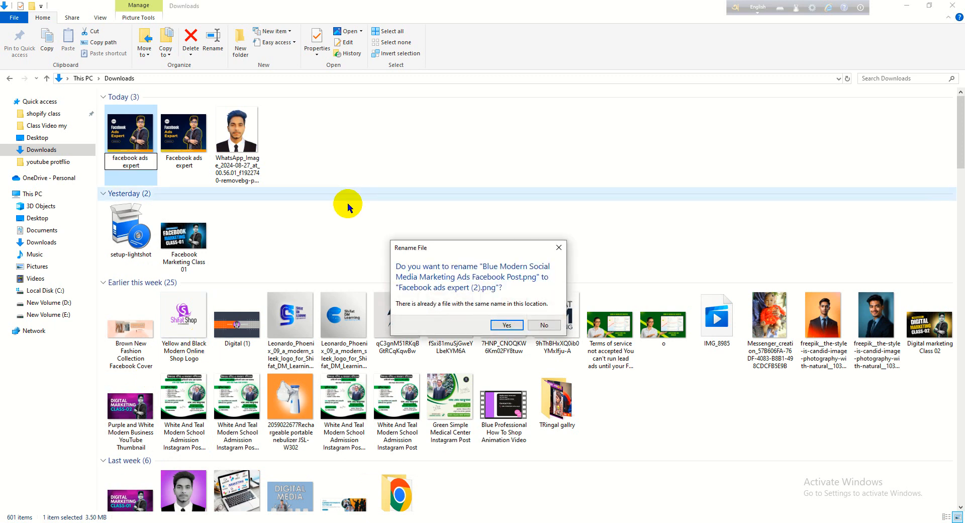
{"action": "left_click", "coordinate": [510, 324]}
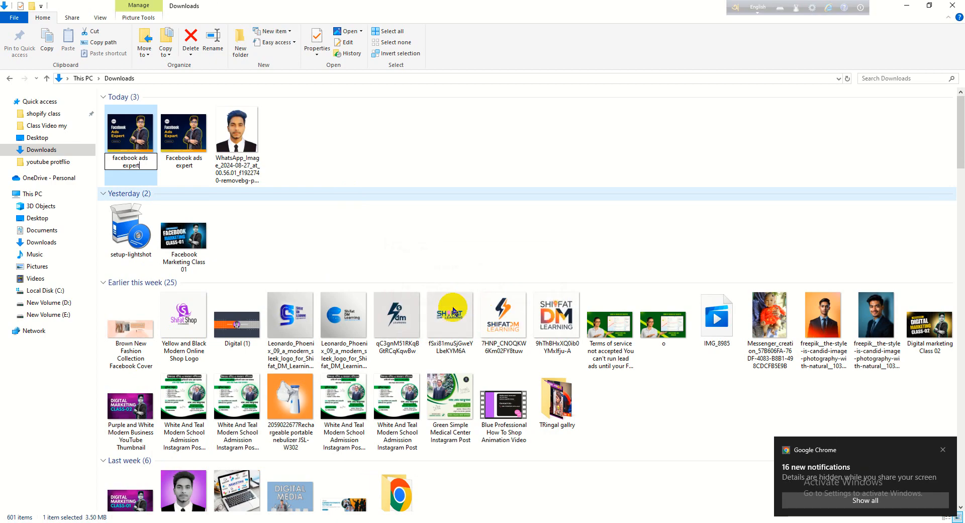
{"action": "left_click", "coordinate": [372, 215]}
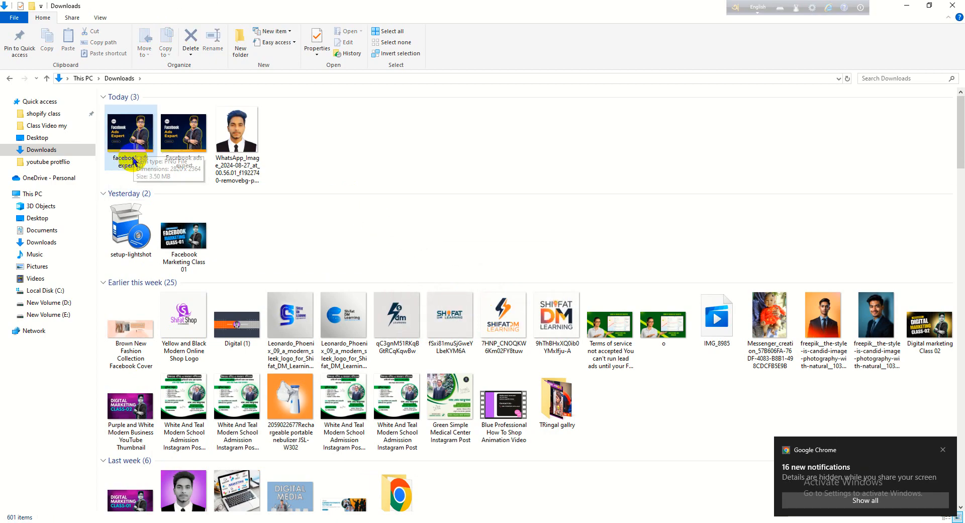
- Examine the general properties and file details of the "facebook ads expert (2)" image and close its properties
{"action": "right_click", "coordinate": [131, 130]}
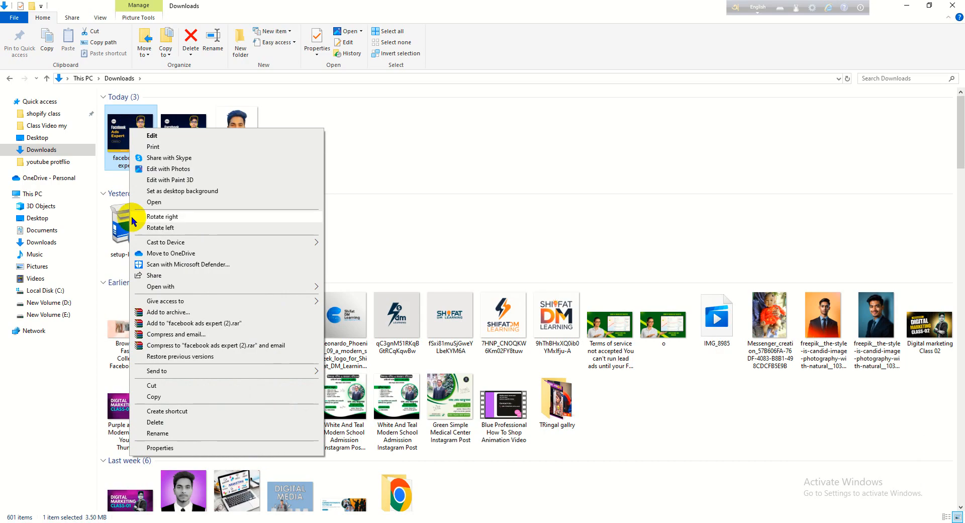
{"action": "left_click", "coordinate": [171, 448]}
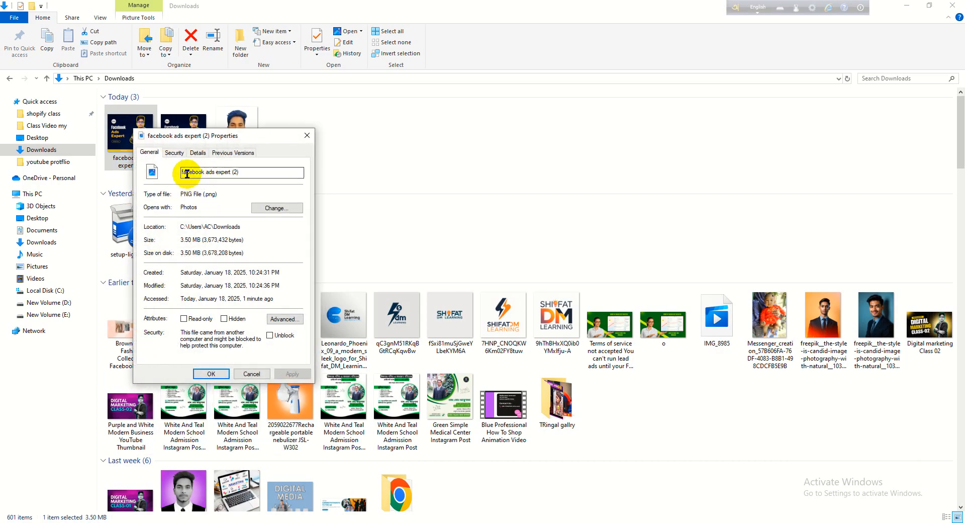
{"action": "mouse_move", "coordinate": [246, 173]}
{"action": "left_mouse_down"}
{"action": "mouse_move", "coordinate": [207, 175]}
{"action": "mouse_move", "coordinate": [239, 175]}
{"action": "left_mouse_up"}
{"action": "left_click", "coordinate": [236, 174]}
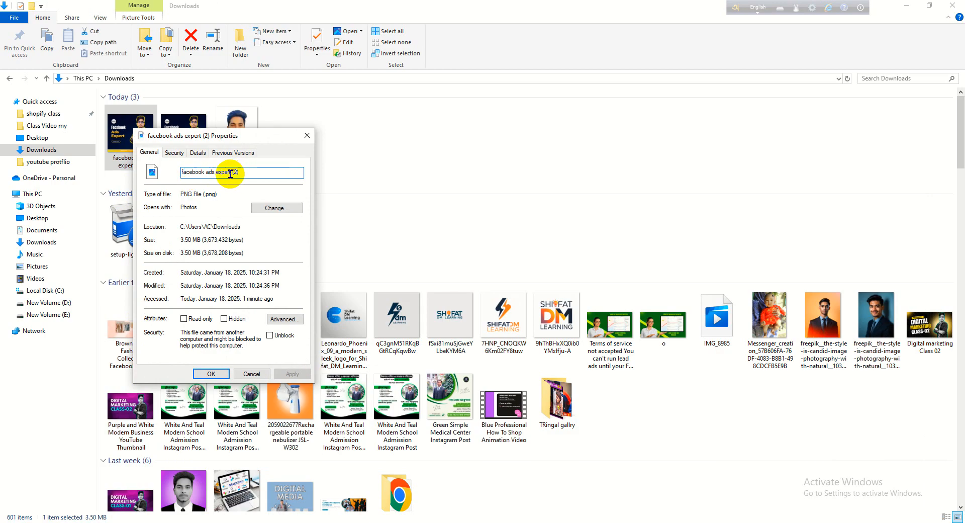
{"action": "left_click", "coordinate": [198, 153]}
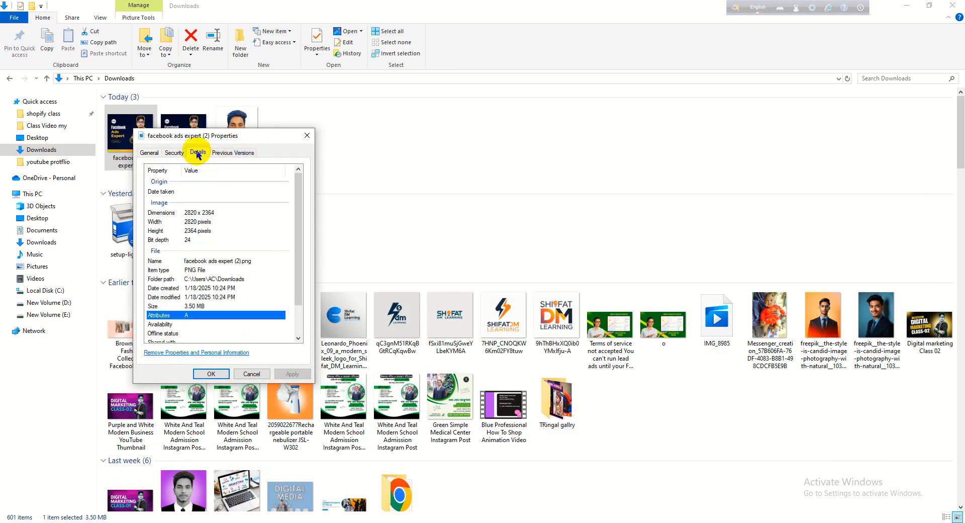
{"action": "left_click", "coordinate": [216, 153]}
{"action": "left_click", "coordinate": [195, 153]}
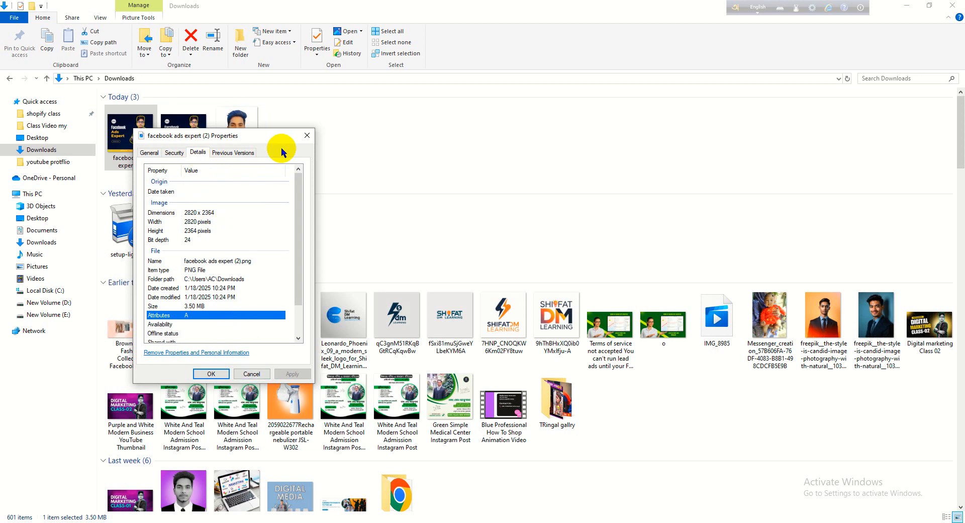
{"action": "left_click", "coordinate": [306, 141]}
{"action": "scroll", "coordinate": [301, 192], "scroll_direction": "down", "scroll_amount": 1}
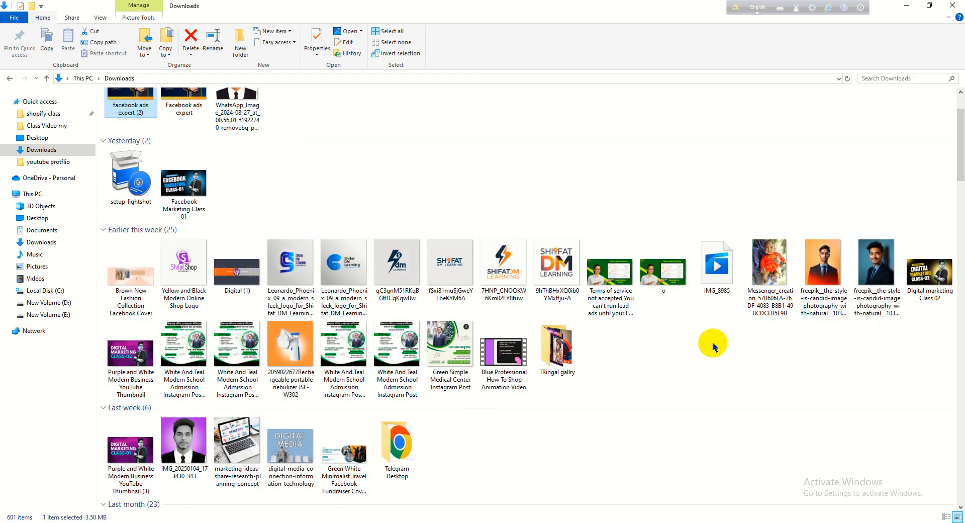
{"action": "right_click", "coordinate": [824, 276]}
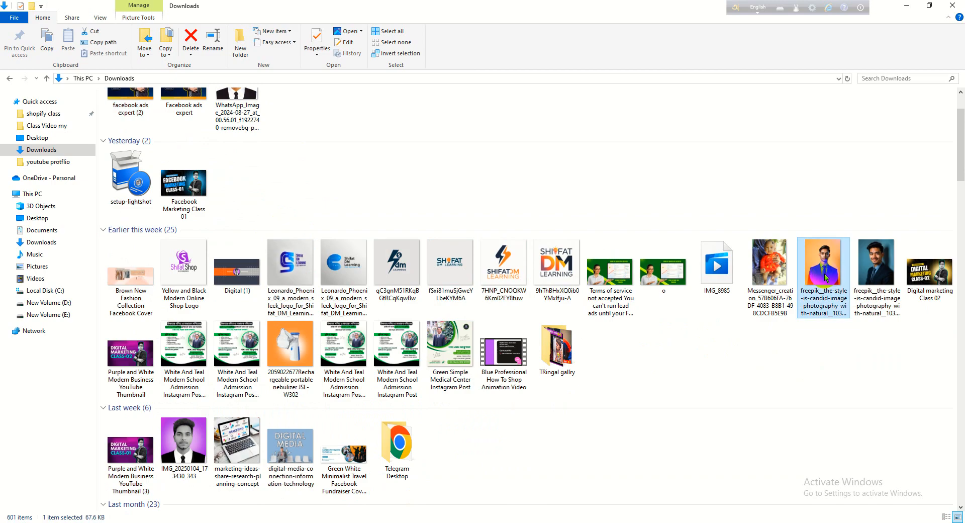
{"action": "left_click", "coordinate": [720, 514]}
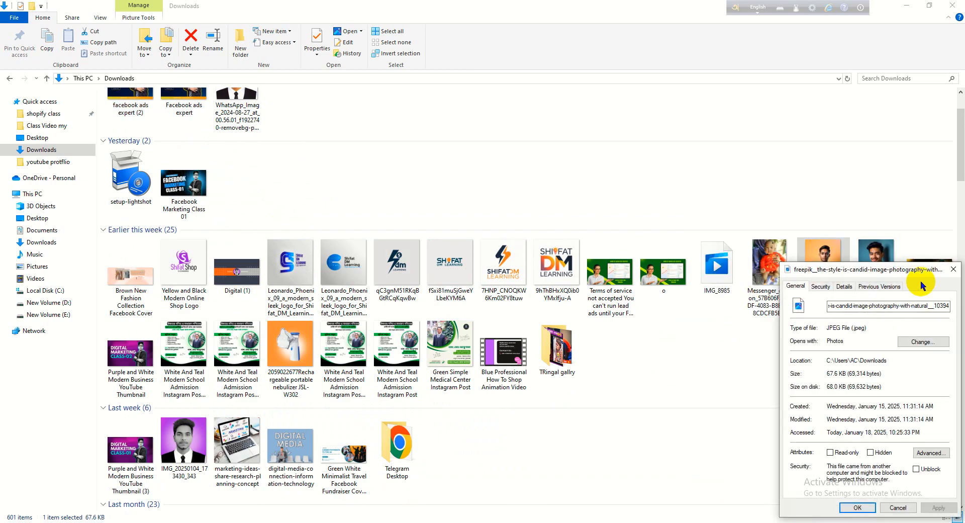
{"action": "left_click", "coordinate": [846, 290]}
{"action": "left_click", "coordinate": [749, 374]}
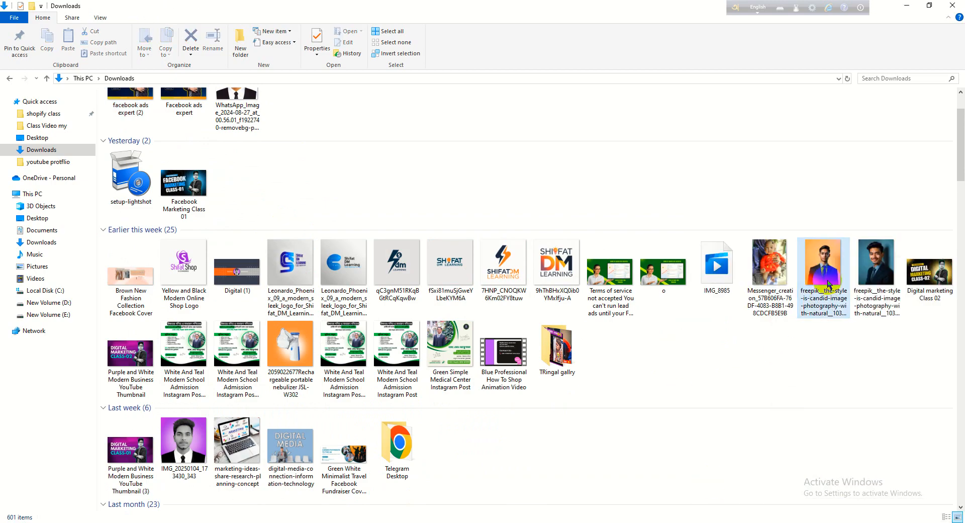
{"action": "left_click", "coordinate": [818, 296]}
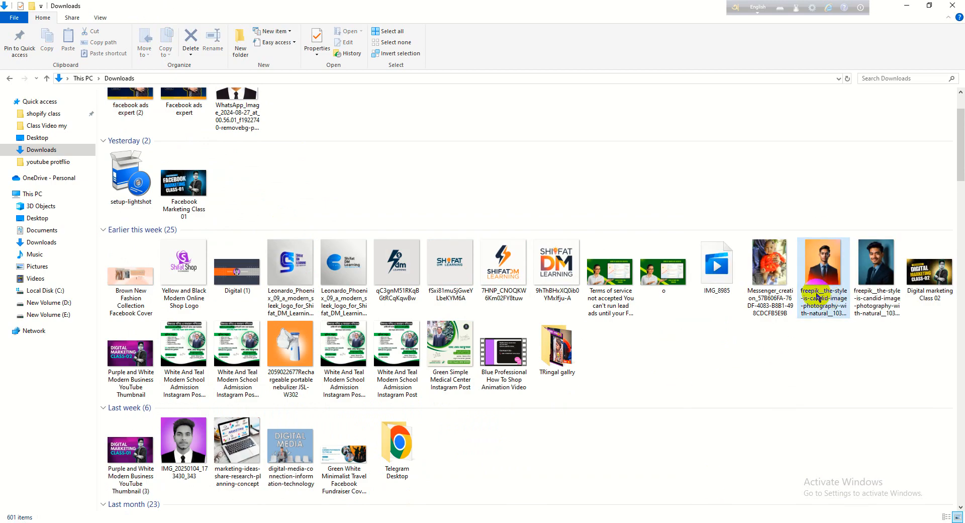
- Open the file details in the properties of the freepik JPEG portrait with the orange background
{"action": "right_click", "coordinate": [822, 258]}
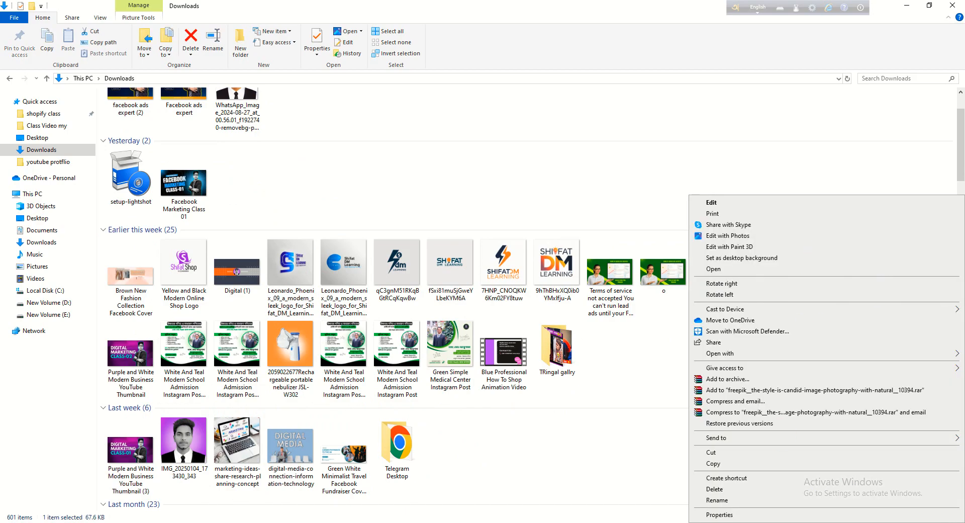
{"action": "left_click", "coordinate": [730, 514]}
{"action": "left_click", "coordinate": [796, 286]}
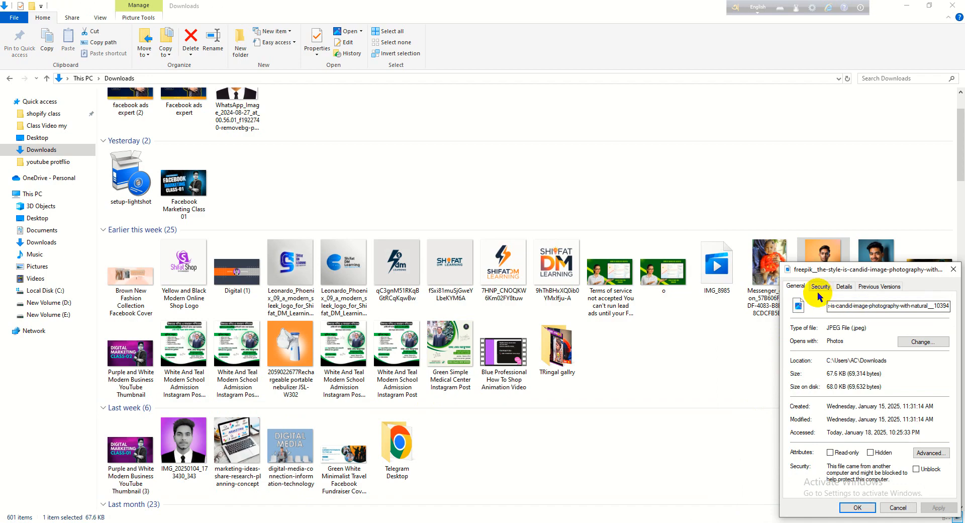
{"action": "left_click", "coordinate": [846, 287]}
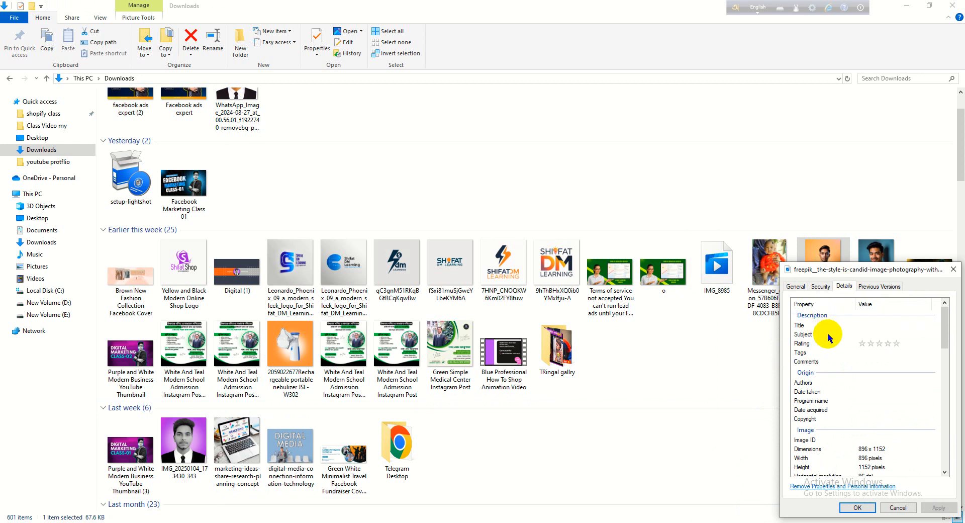
- Go through the portrait's Title and Subject fields without filling them in, and set its rating to five stars
{"action": "left_click", "coordinate": [874, 325]}
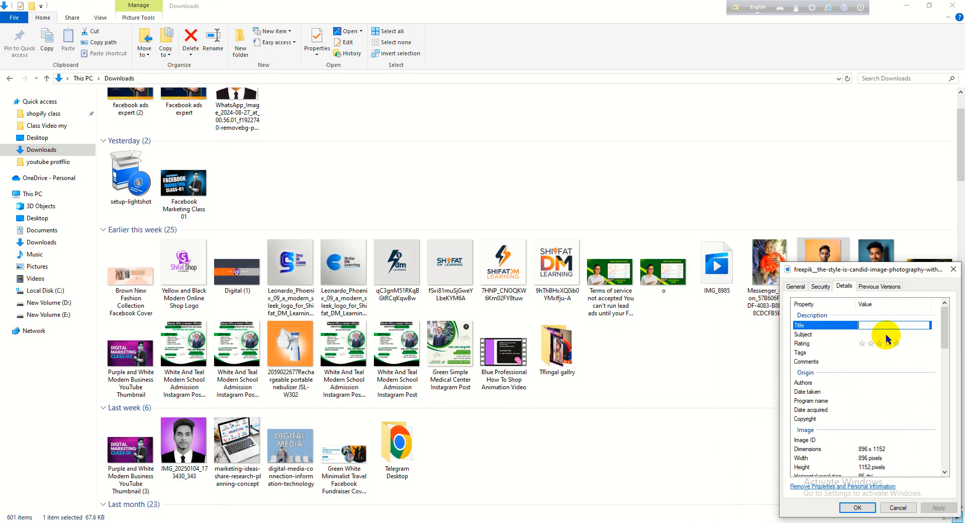
{"action": "left_click", "coordinate": [884, 334]}
{"action": "left_click", "coordinate": [871, 326]}
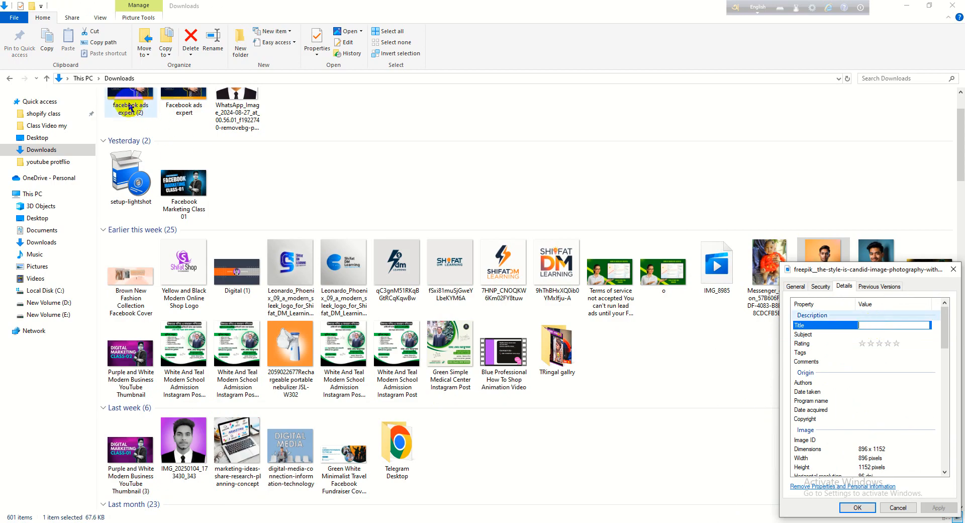
{"action": "left_click", "coordinate": [861, 334]}
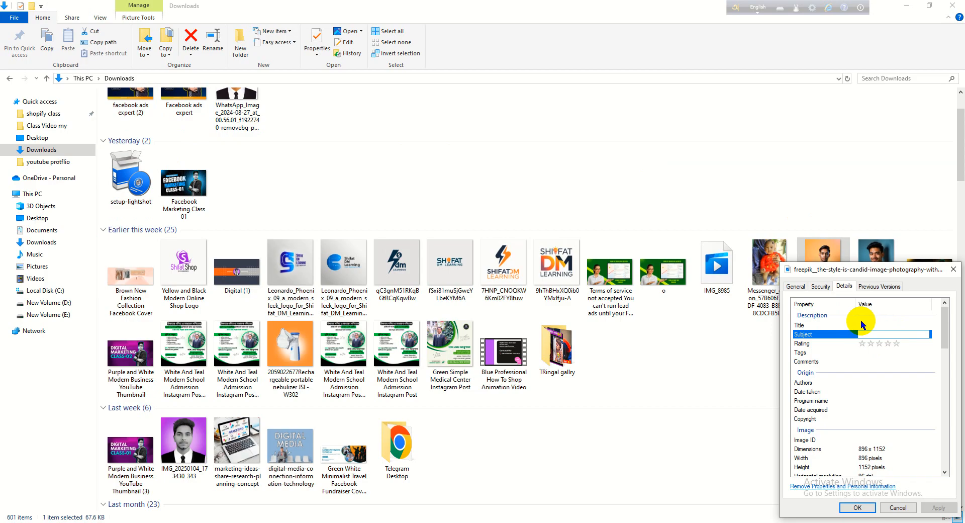
{"action": "left_click", "coordinate": [862, 325]}
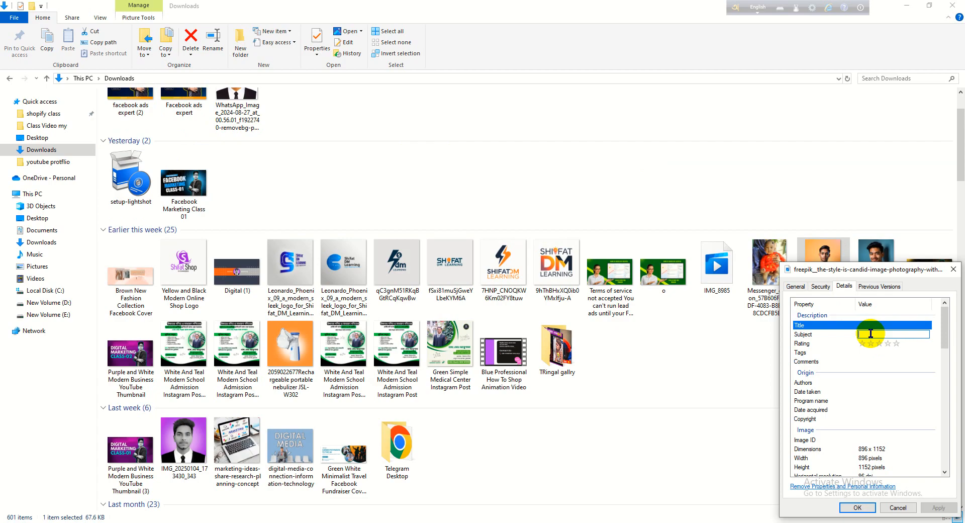
{"action": "left_click", "coordinate": [897, 346]}
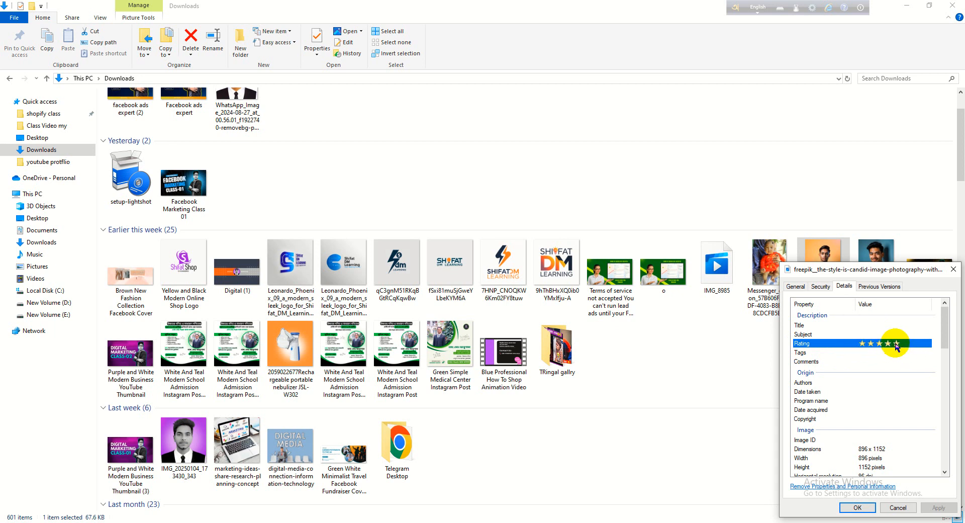
- Add the suggested tags "facebook Ad" and "facebook ads expert" to the orange-background portrait's file details
{"action": "left_click", "coordinate": [893, 352]}
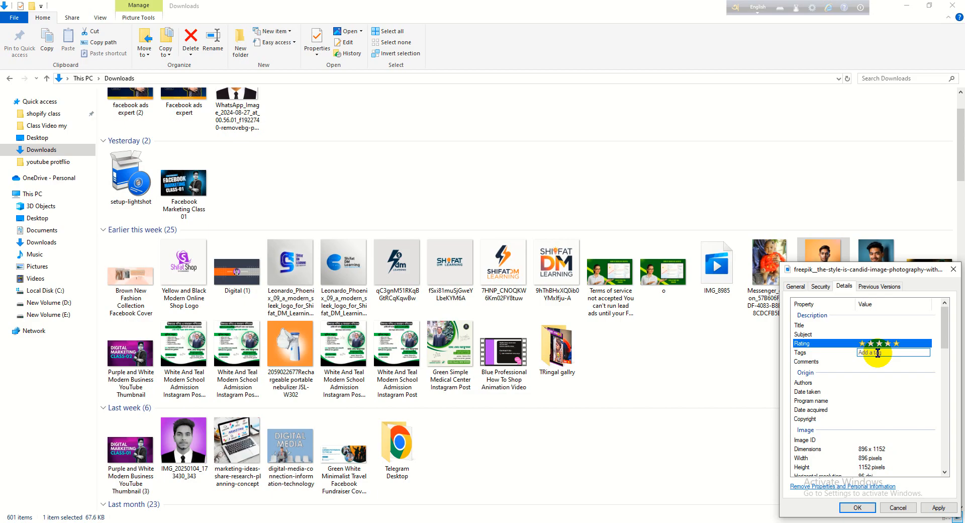
{"action": "type", "text": "fa"}
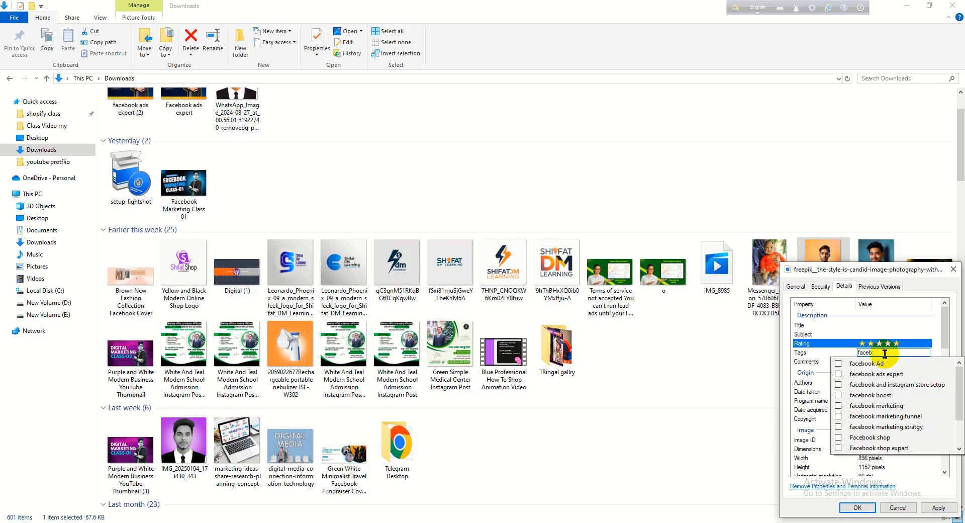
{"action": "type", "text": "ceb"}
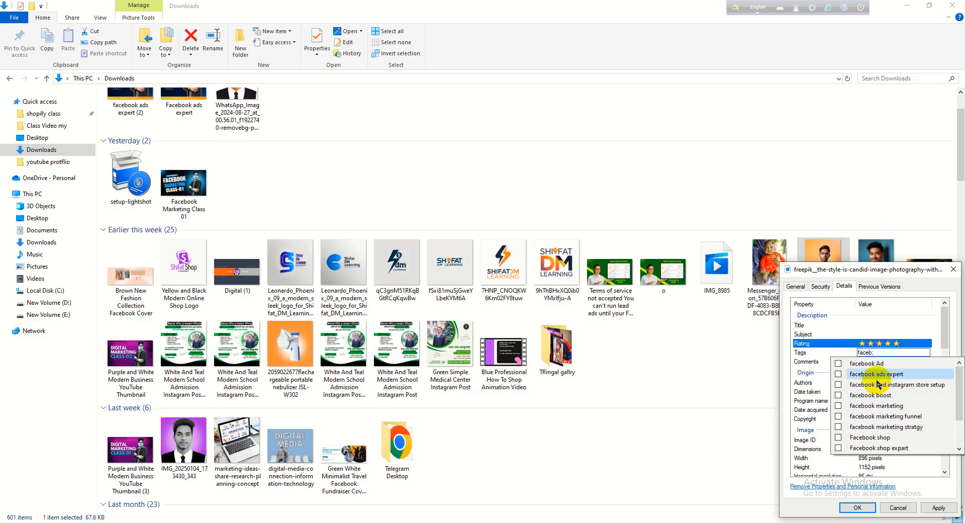
{"action": "left_click", "coordinate": [866, 363]}
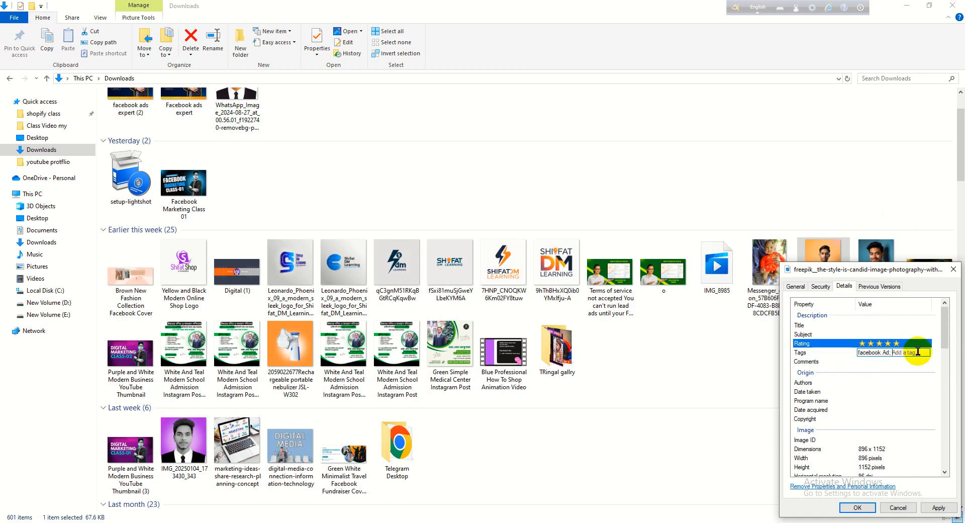
{"action": "type", "text": "facebook"}
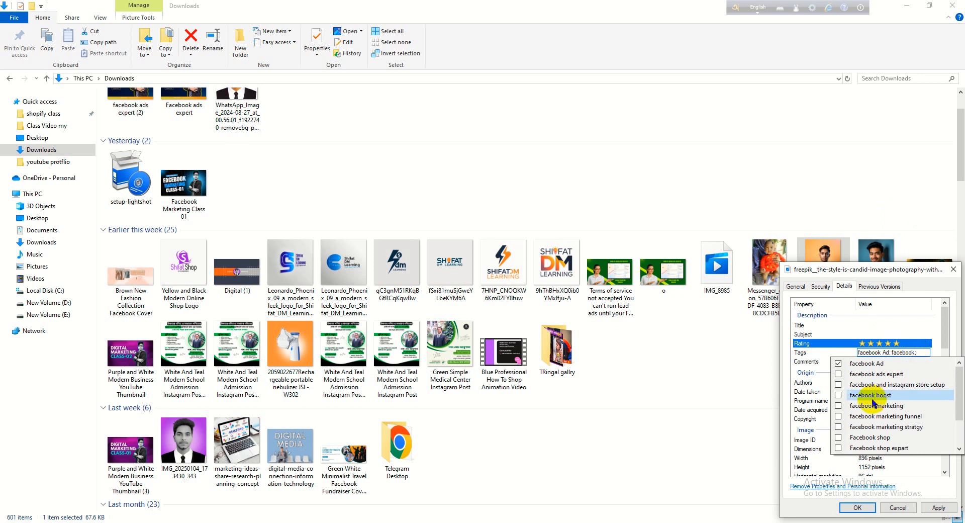
{"action": "left_click", "coordinate": [866, 376]}
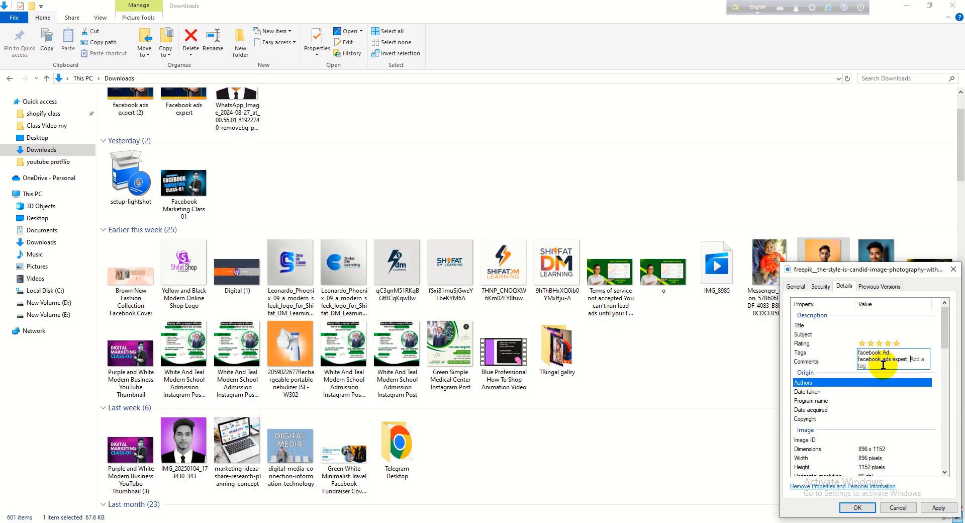
- Go through the portrait's Comments and Authors fields without filling them in, and save the changed properties
{"action": "left_click", "coordinate": [836, 363]}
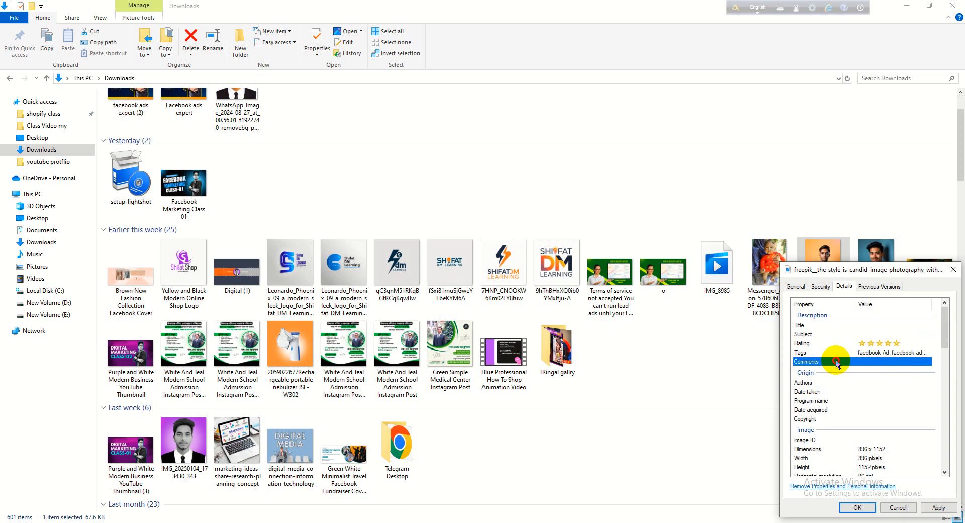
{"action": "left_click", "coordinate": [890, 361]}
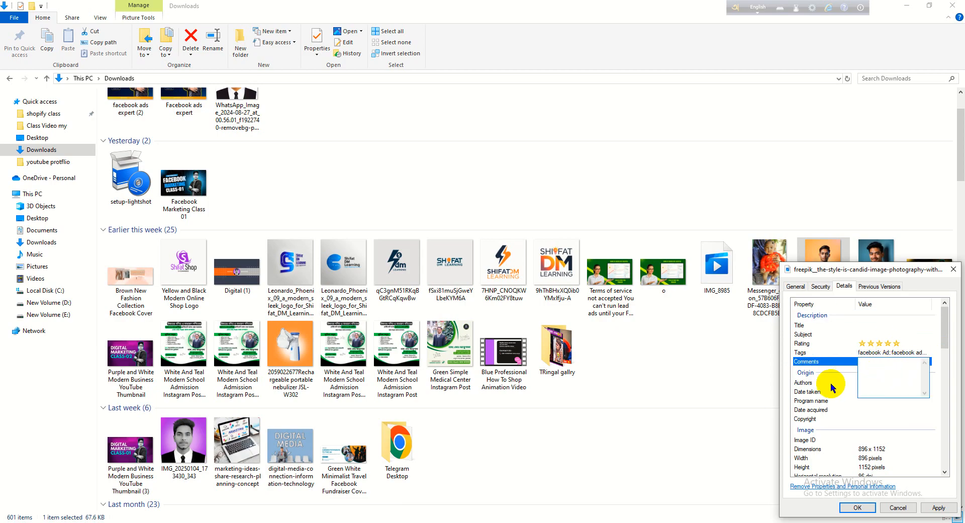
{"action": "left_click", "coordinate": [804, 382]}
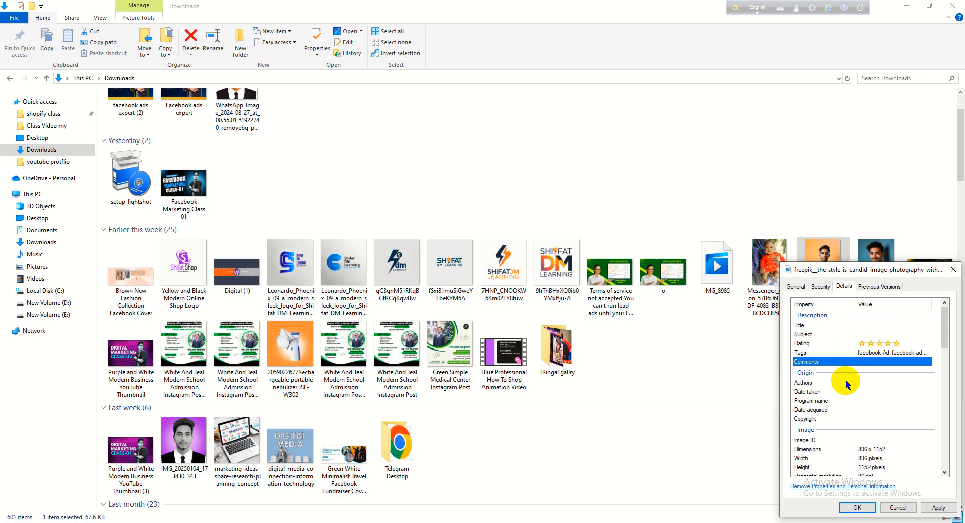
{"action": "left_click", "coordinate": [881, 383]}
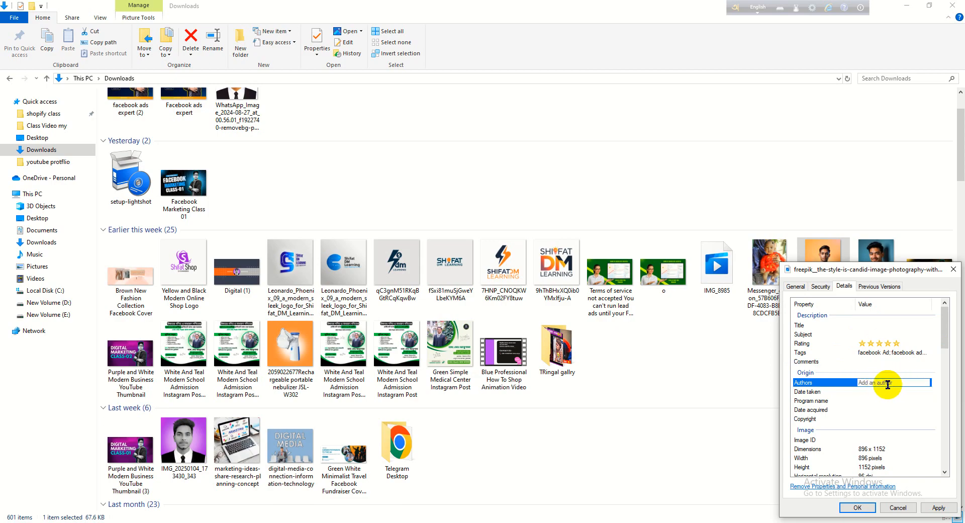
{"action": "left_click", "coordinate": [857, 508]}
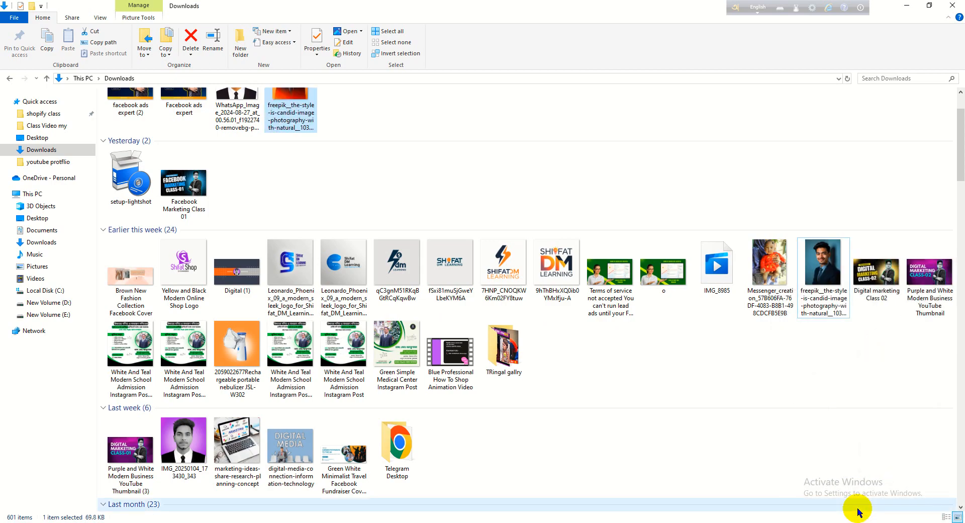
{"action": "scroll", "coordinate": [556, 361], "scroll_direction": "up", "scroll_amount": 1}
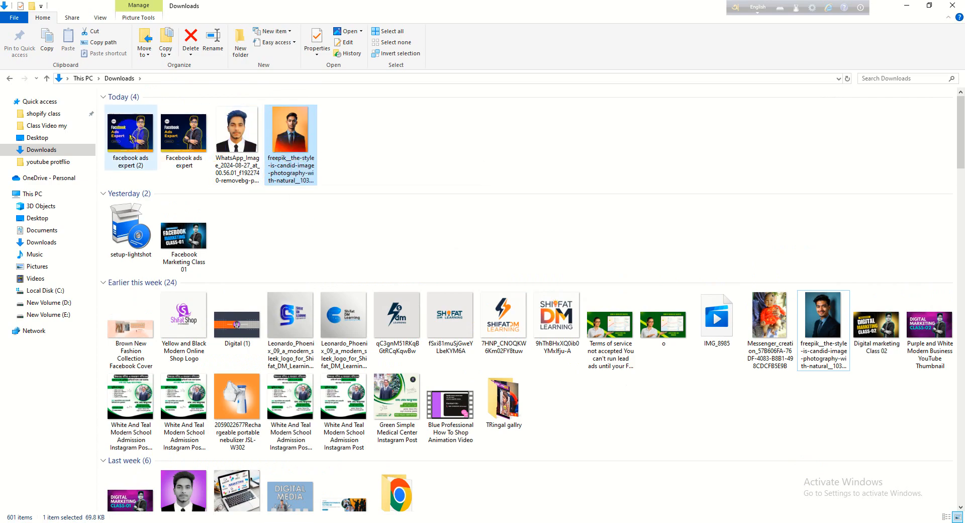
{"action": "right_click", "coordinate": [131, 138]}
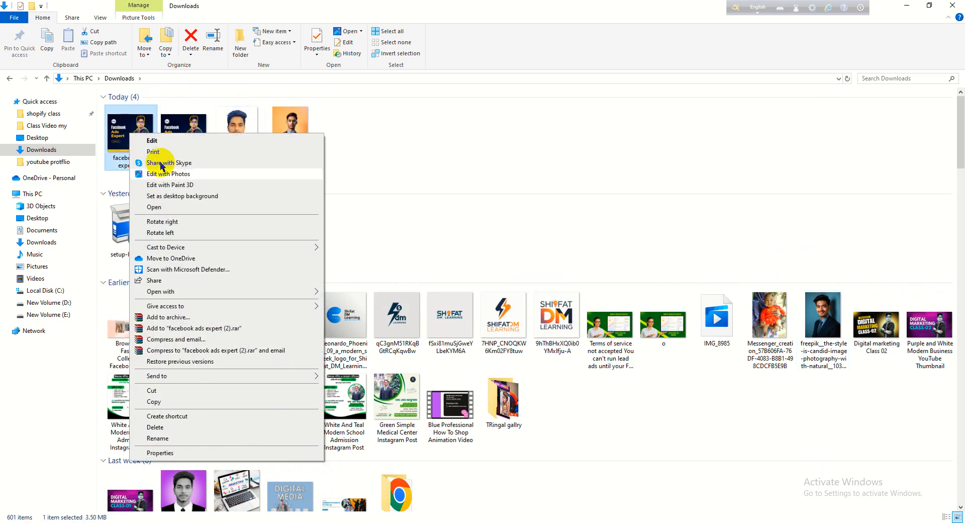
{"action": "left_click", "coordinate": [474, 204]}
{"action": "left_click", "coordinate": [474, 204]}
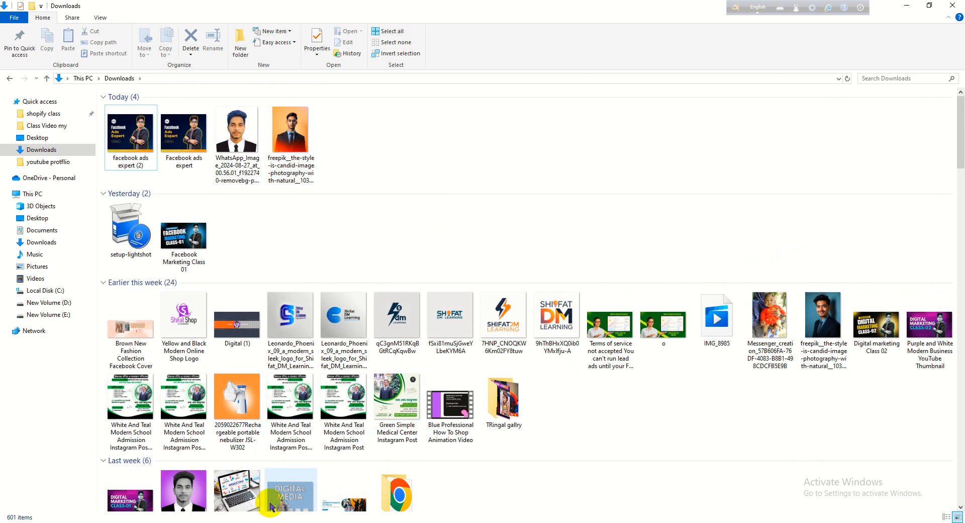
{"action": "mouse_move", "coordinate": [256, 521]}
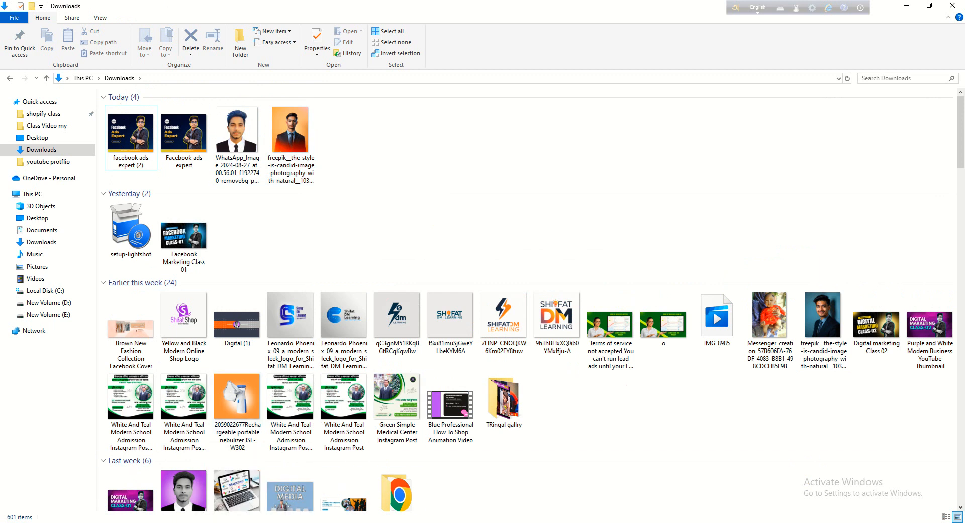
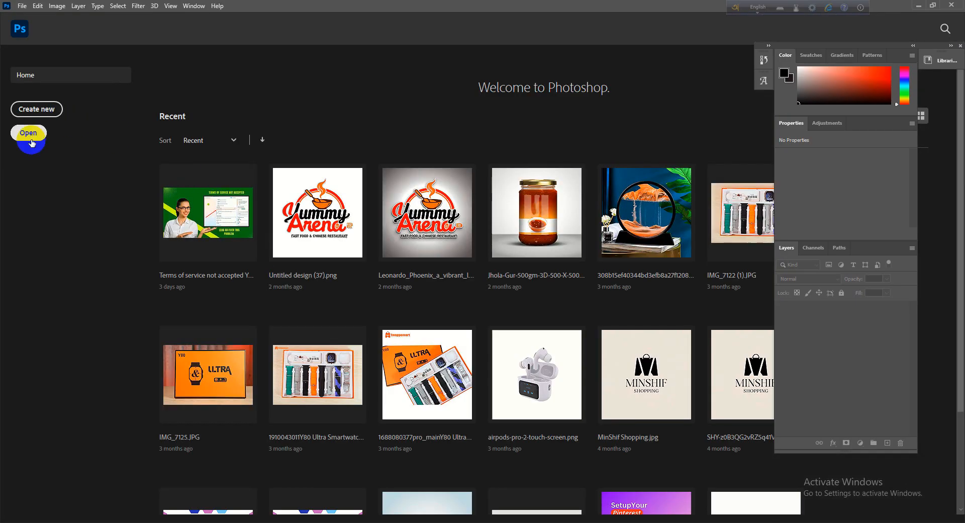
- Open the image "facebook ads expert (2)" from the Downloads folder and bring up its File Info
{"action": "left_click", "coordinate": [22, 139]}
{"action": "left_click", "coordinate": [200, 98]}
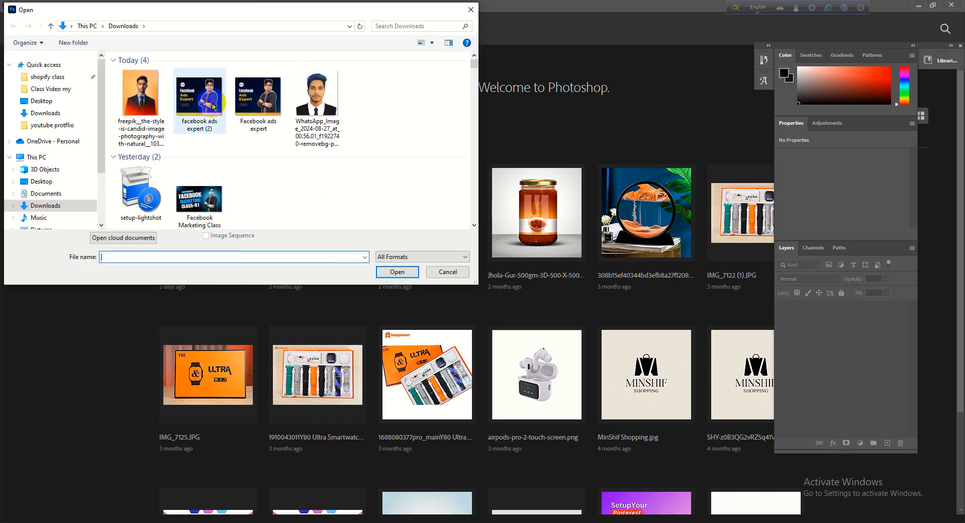
{"action": "left_click", "coordinate": [386, 270]}
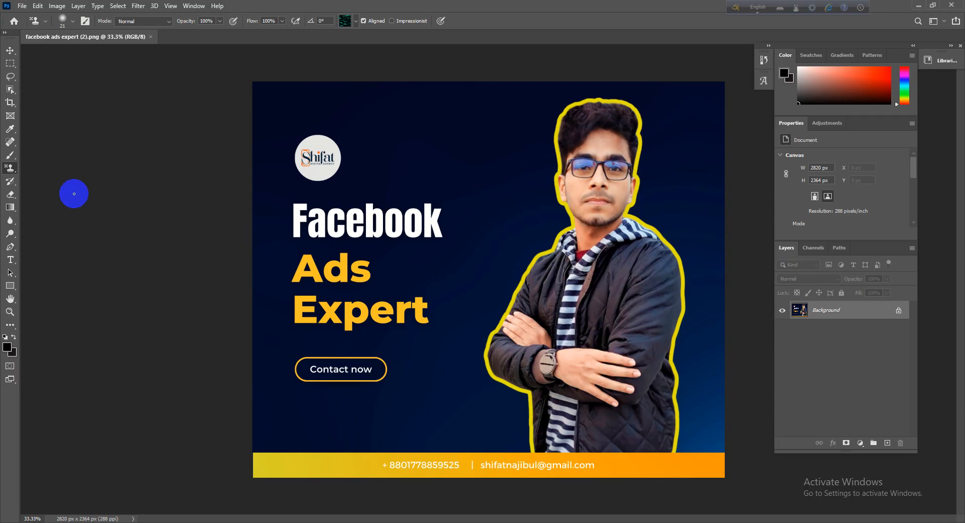
{"action": "left_click", "coordinate": [22, 6]}
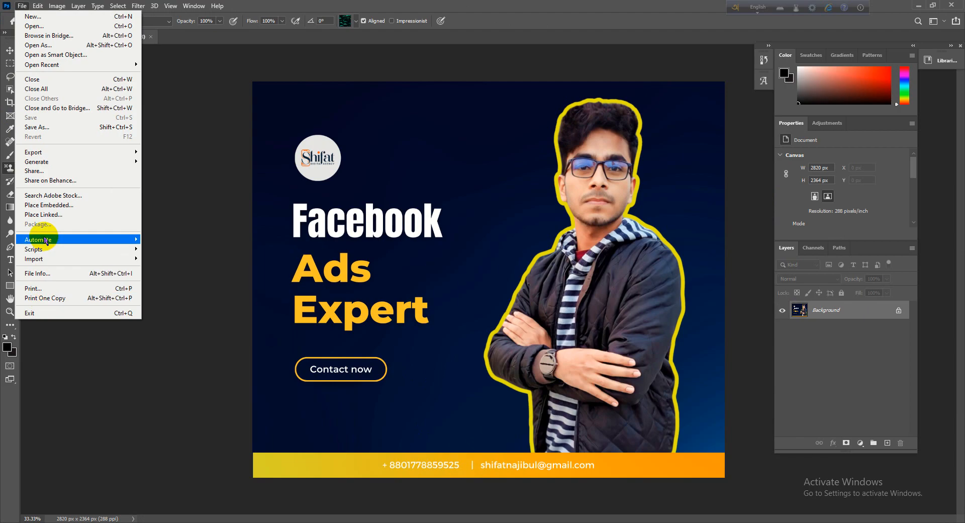
{"action": "left_click", "coordinate": [56, 279]}
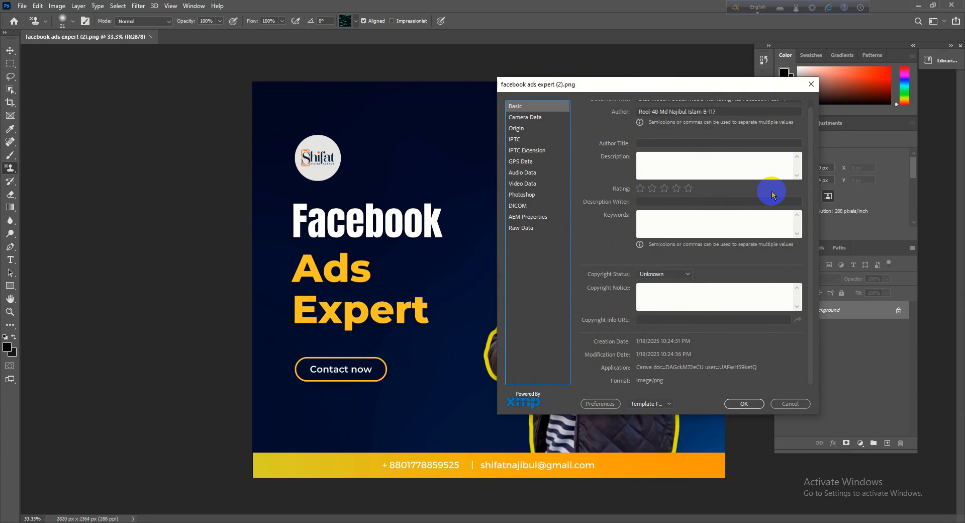
- Rate the image five stars and replace its document title with "Fcaebook ads expert"
{"action": "left_click", "coordinate": [672, 231]}
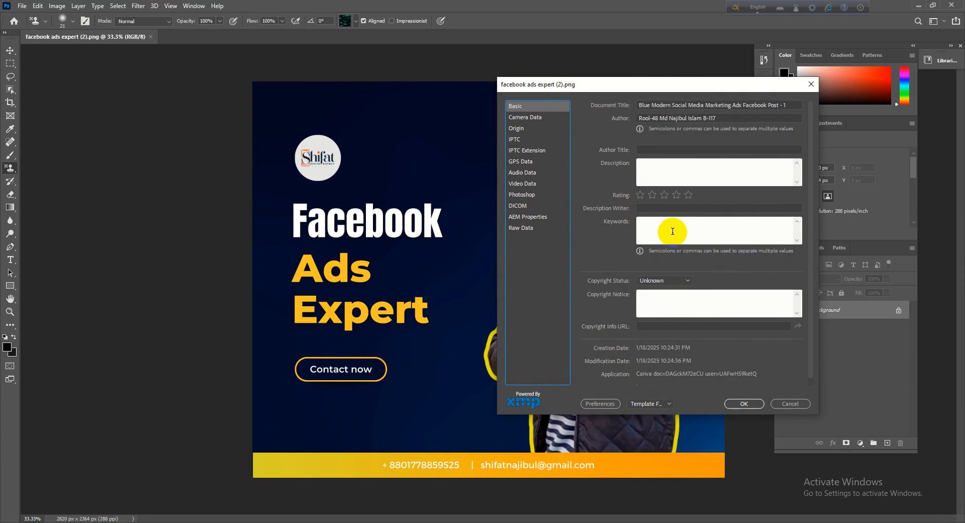
{"action": "left_click", "coordinate": [687, 195]}
{"action": "left_click_drag", "start_coordinate": [787, 107], "coordinate": [602, 116]}
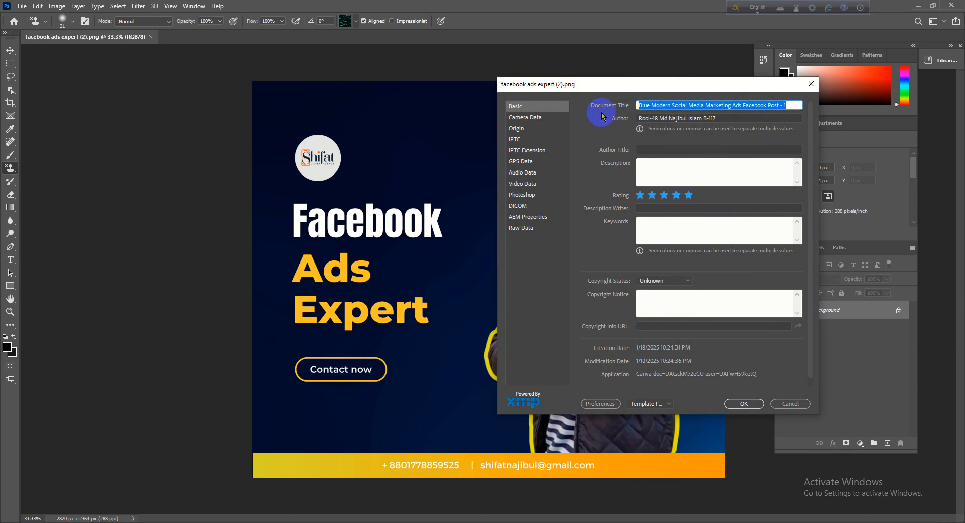
{"action": "type", "text": "Fcaebook ads expert"}
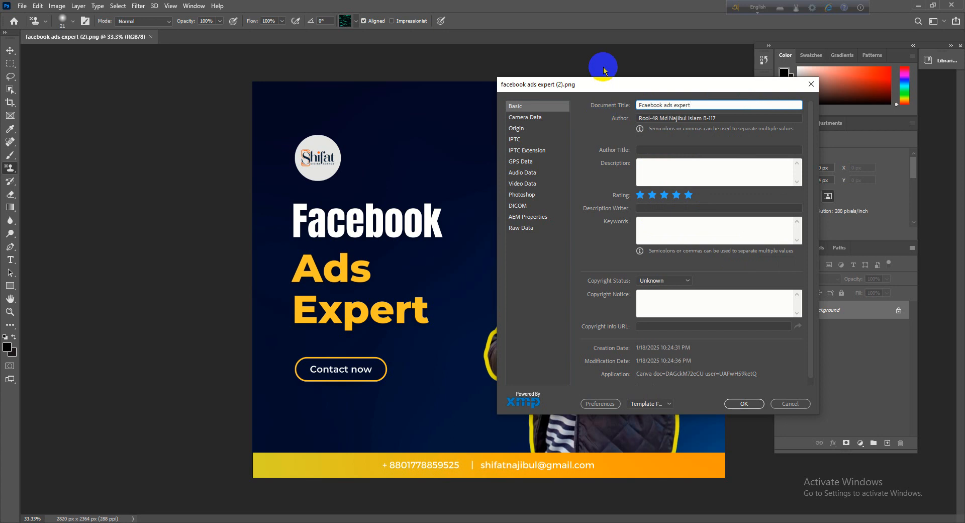
- Copy the document title "Fcaebook ads expert" into the Author field, replacing its content, and into the Author Title field
{"action": "triple_click", "coordinate": [667, 105]}
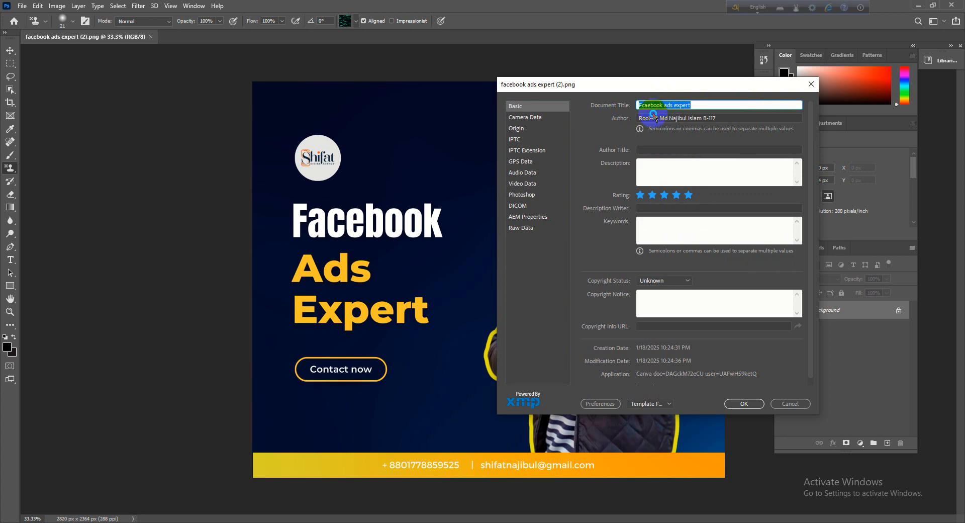
{"action": "left_click", "coordinate": [652, 112]}
{"action": "triple_click", "coordinate": [660, 104]}
{"action": "right_click", "coordinate": [662, 105]}
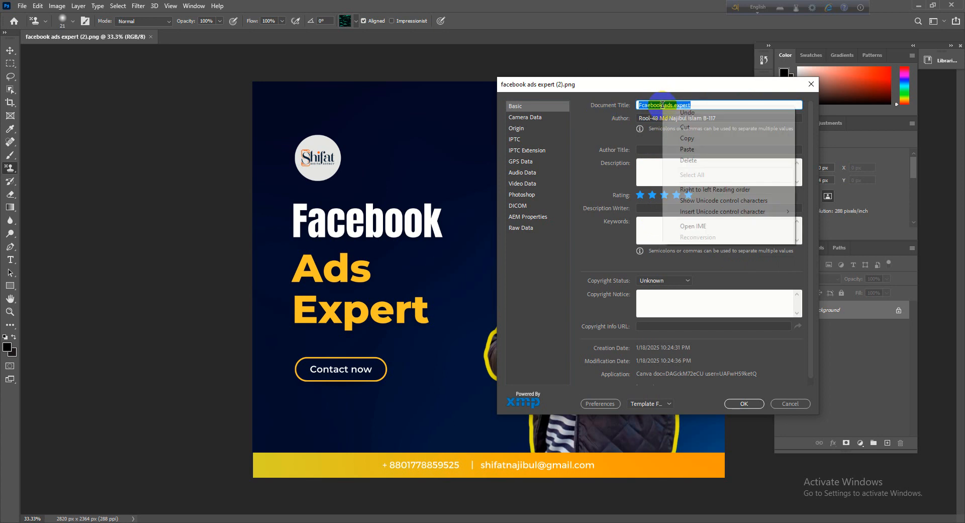
{"action": "left_click", "coordinate": [684, 138]}
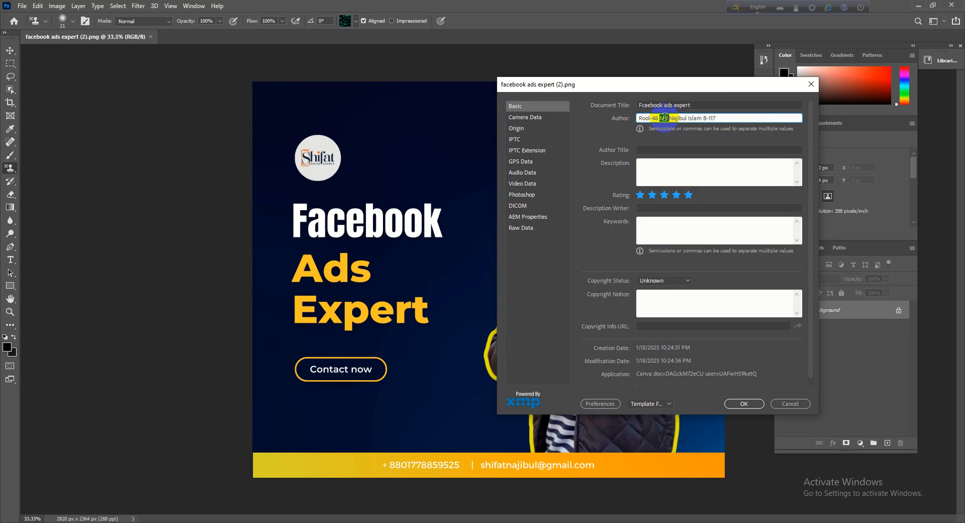
{"action": "triple_click", "coordinate": [653, 118]}
{"action": "right_click", "coordinate": [665, 118]}
{"action": "left_click", "coordinate": [690, 161]}
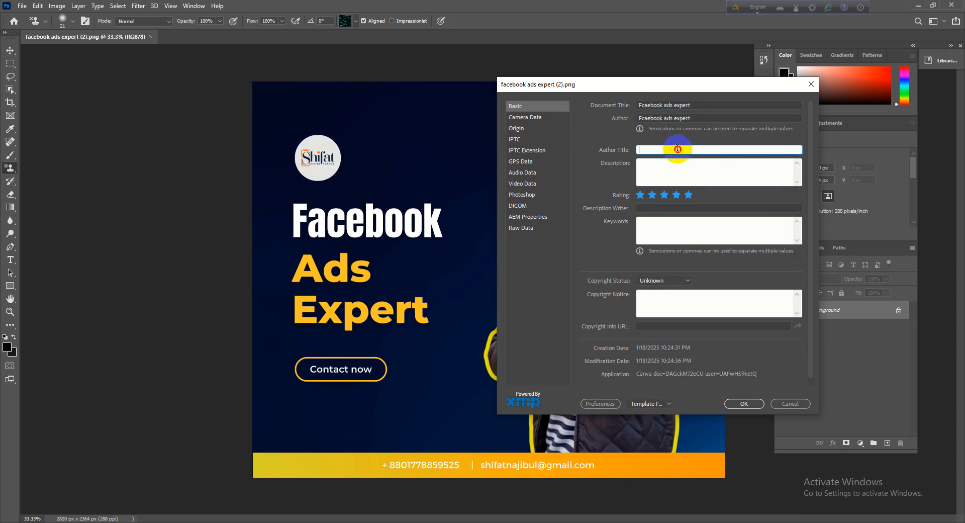
{"action": "right_click", "coordinate": [674, 147]}
{"action": "left_click", "coordinate": [689, 193]}
- Paste the copied title "Fcaebook ads expert" into the Description and Description Writer fields
{"action": "left_click", "coordinate": [655, 164]}
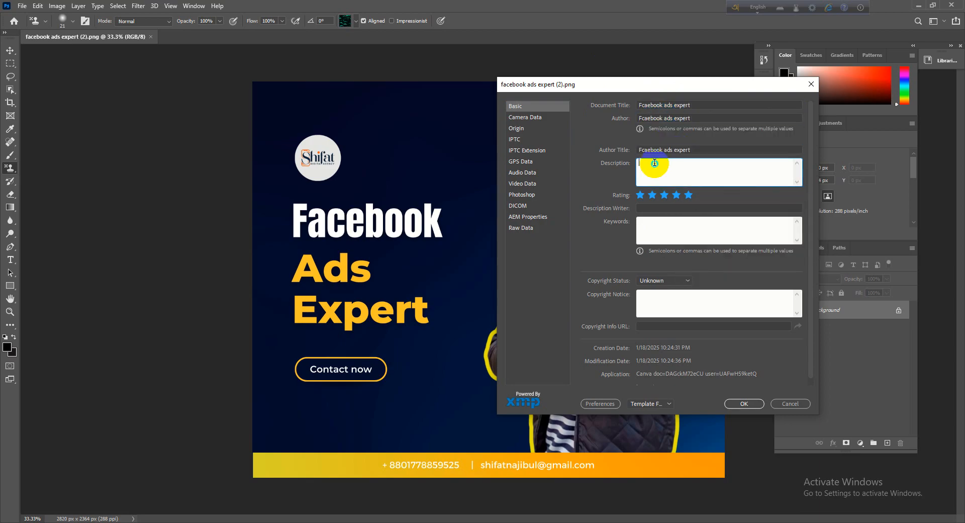
{"action": "right_click", "coordinate": [653, 161]}
{"action": "left_click", "coordinate": [674, 208]}
{"action": "left_click", "coordinate": [689, 195]}
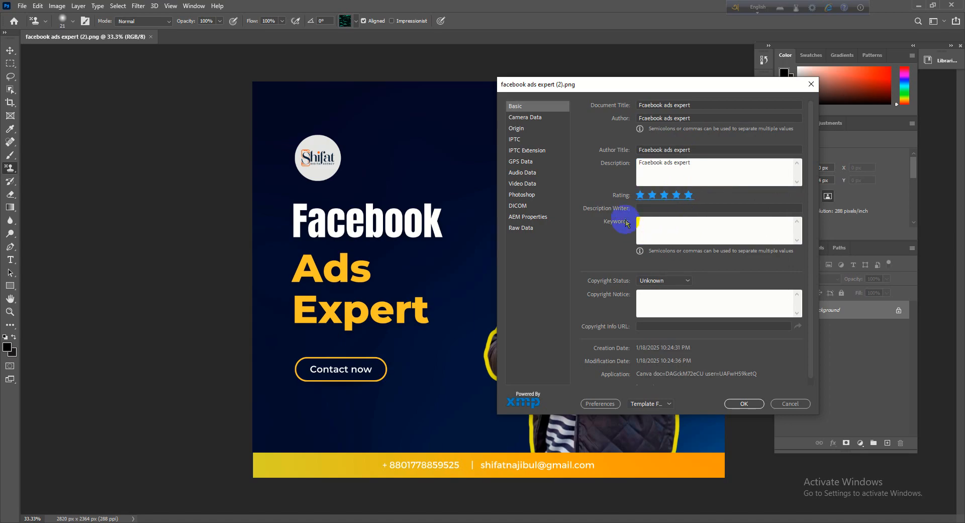
{"action": "left_click", "coordinate": [652, 207]}
{"action": "right_click", "coordinate": [652, 207]}
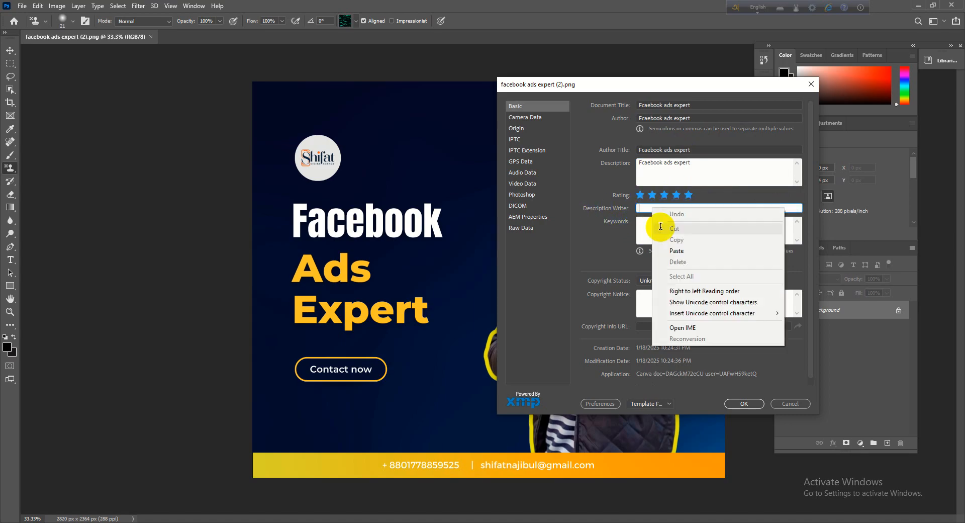
{"action": "left_click", "coordinate": [671, 251]}
- Fill the Keywords with the copied title "Fcaebook ads expert", followed by "facebook ads" and "facebook boosting expert", separated by commas
{"action": "left_click", "coordinate": [649, 229]}
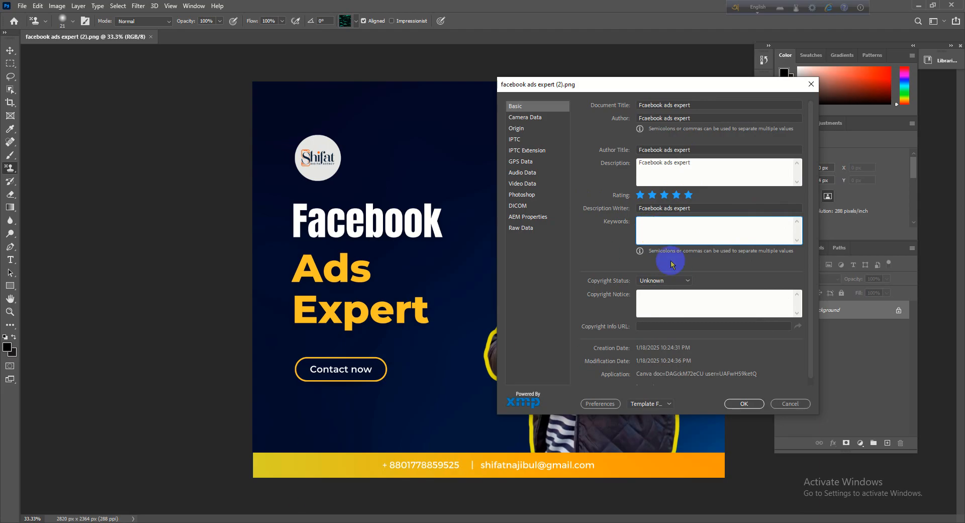
{"action": "left_click", "coordinate": [642, 236]}
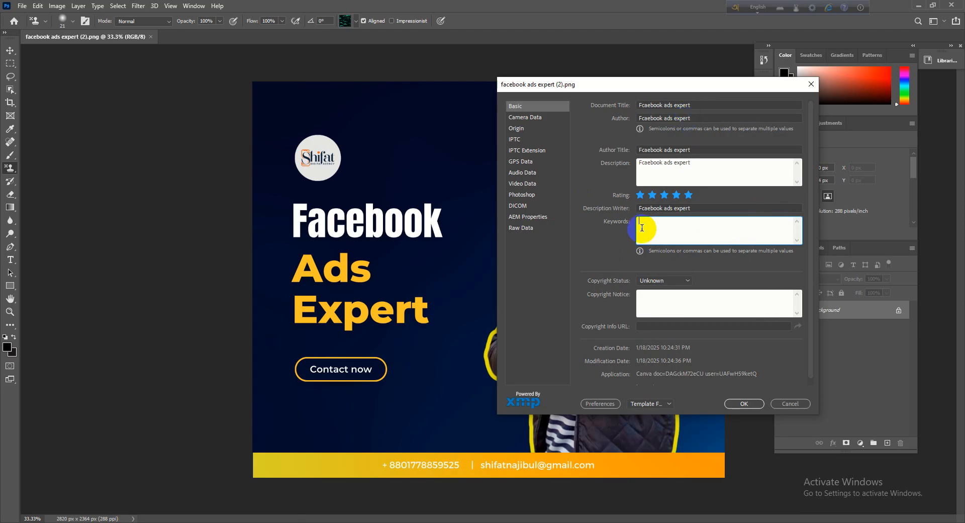
{"action": "right_click", "coordinate": [652, 223]}
{"action": "left_click", "coordinate": [688, 268]}
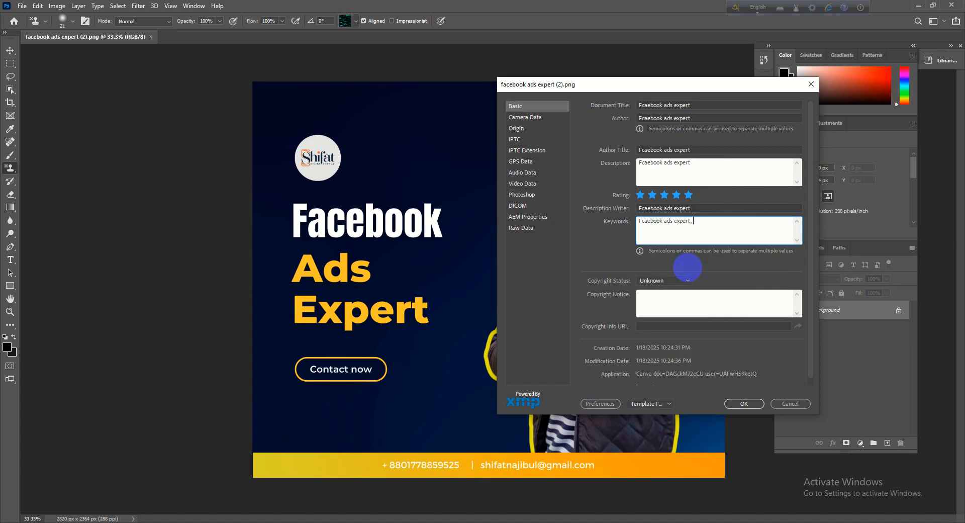
{"action": "type", "text": ", facebo"}
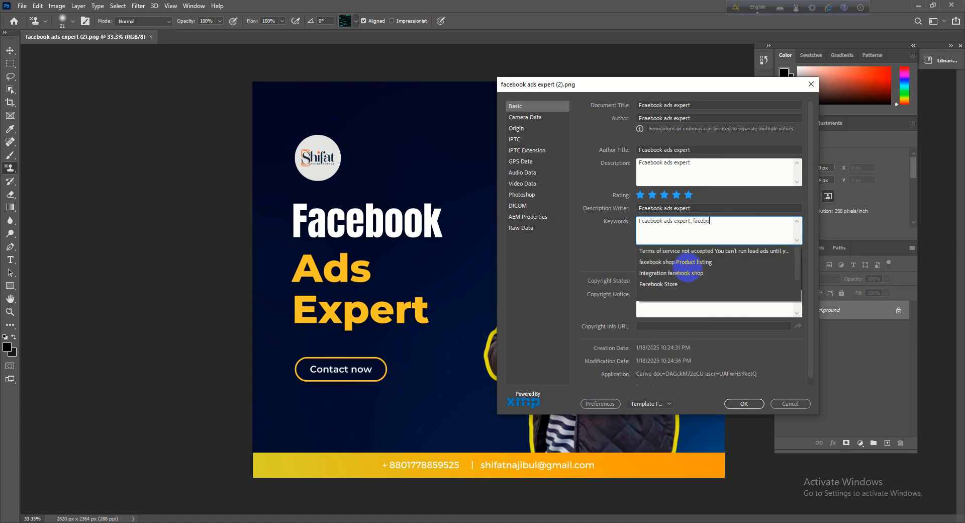
{"action": "type", "text": "ok a"}
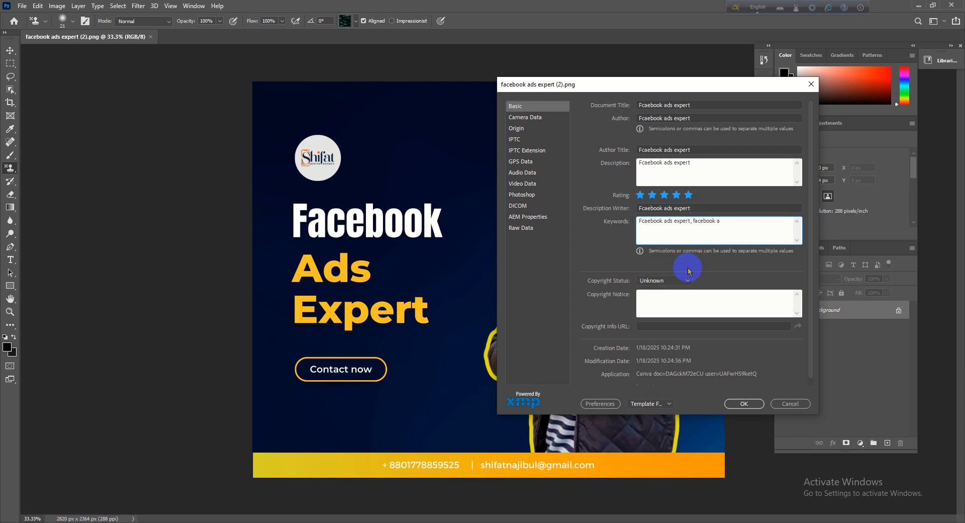
{"action": "type", "text": "ds, facebook "}
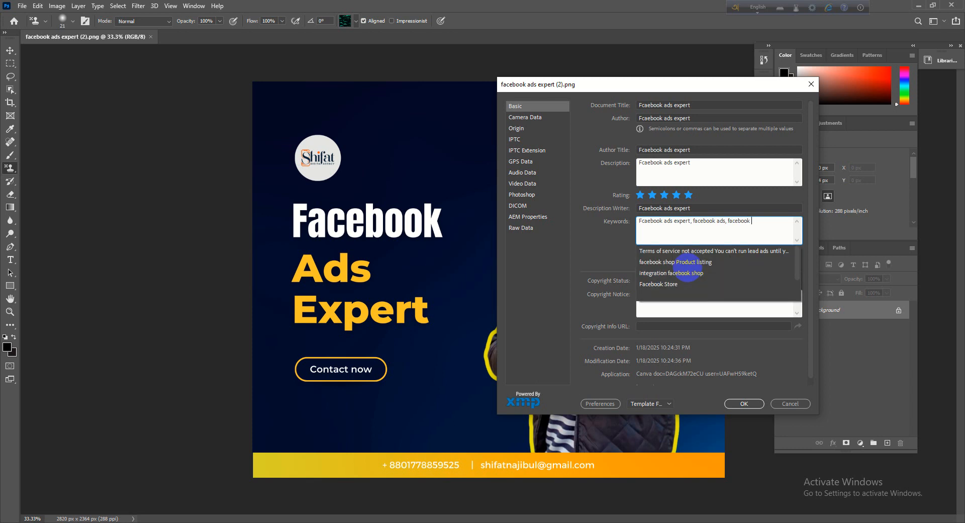
{"action": "type", "text": "boosting expert,"}
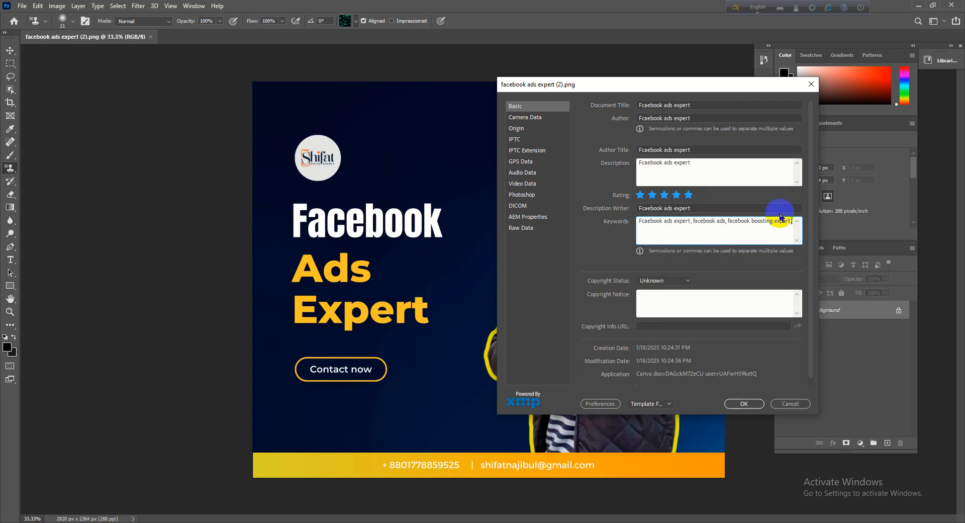
- Add "facebook ads campaing expart" as the last keyword, review the remaining basic fields, and apply the file information
{"action": "left_click", "coordinate": [753, 231]}
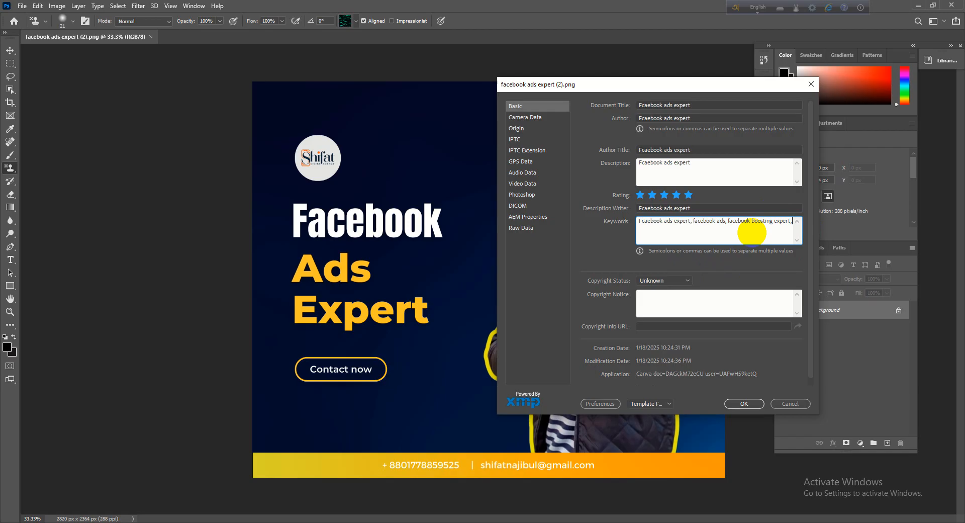
{"action": "type", "text": "facebook"}
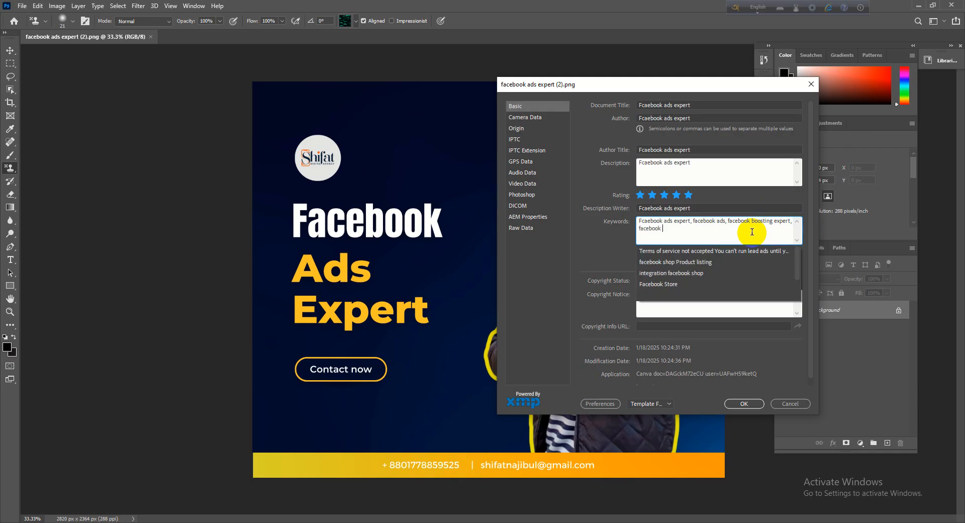
{"action": "type", "text": " ads campaing expart"}
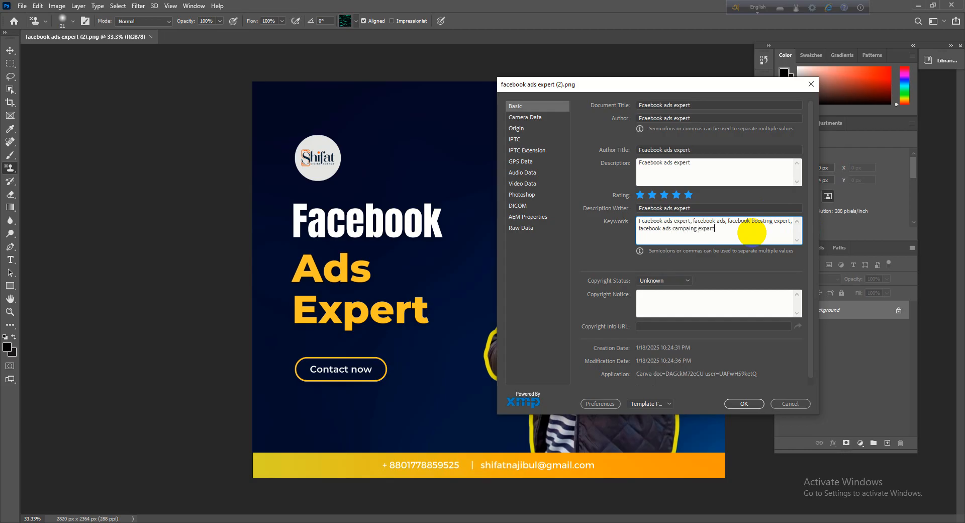
{"action": "left_click", "coordinate": [664, 222]}
{"action": "left_click", "coordinate": [750, 222]}
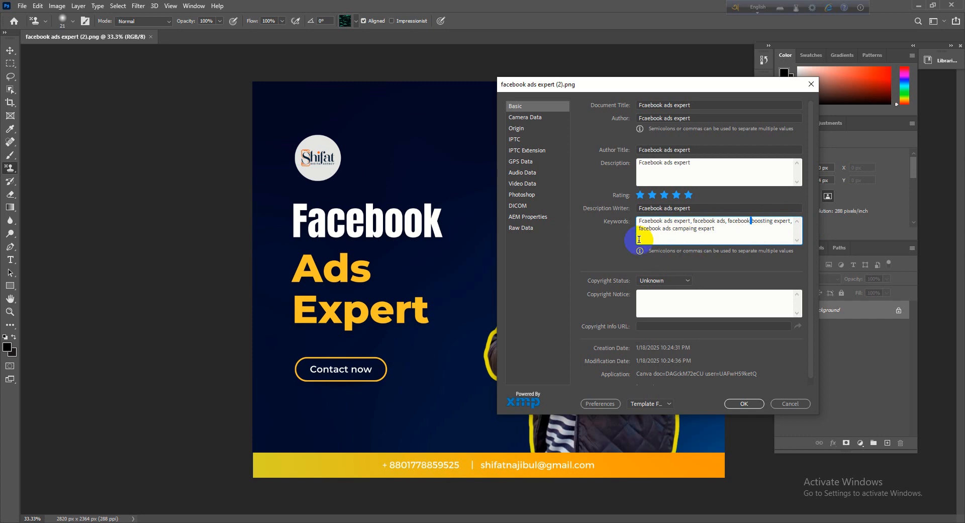
{"action": "scroll", "coordinate": [689, 276], "scroll_direction": "down", "scroll_amount": 2}
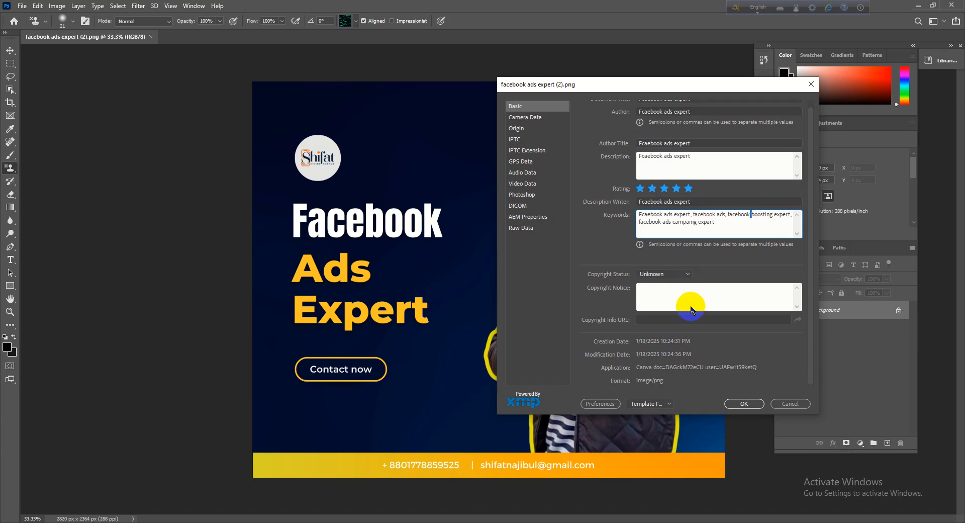
{"action": "scroll", "coordinate": [695, 322], "scroll_direction": "up", "scroll_amount": 2}
{"action": "left_click", "coordinate": [744, 404]}
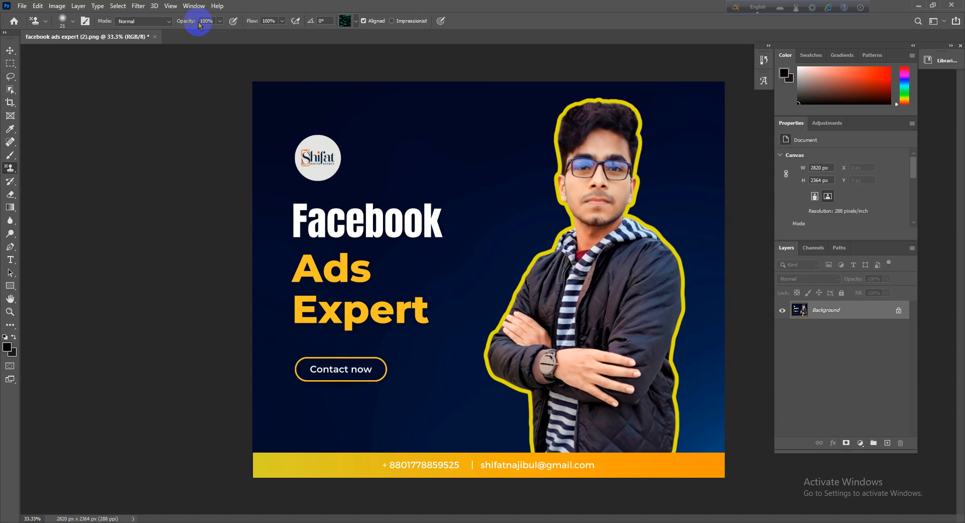
- Save the image as PNG over the existing "facebook ads expert (2)" file in Downloads, using the large file size option
{"action": "left_click", "coordinate": [21, 6]}
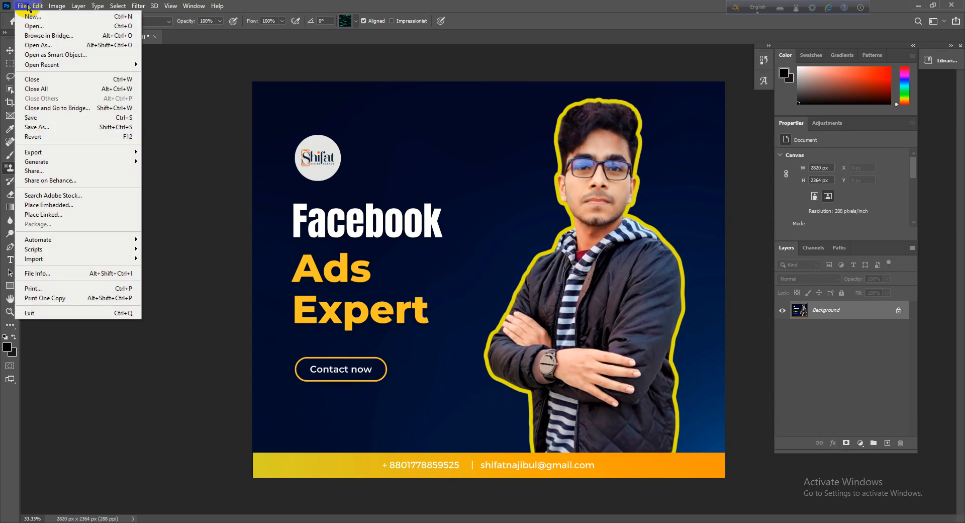
{"action": "left_click", "coordinate": [50, 133]}
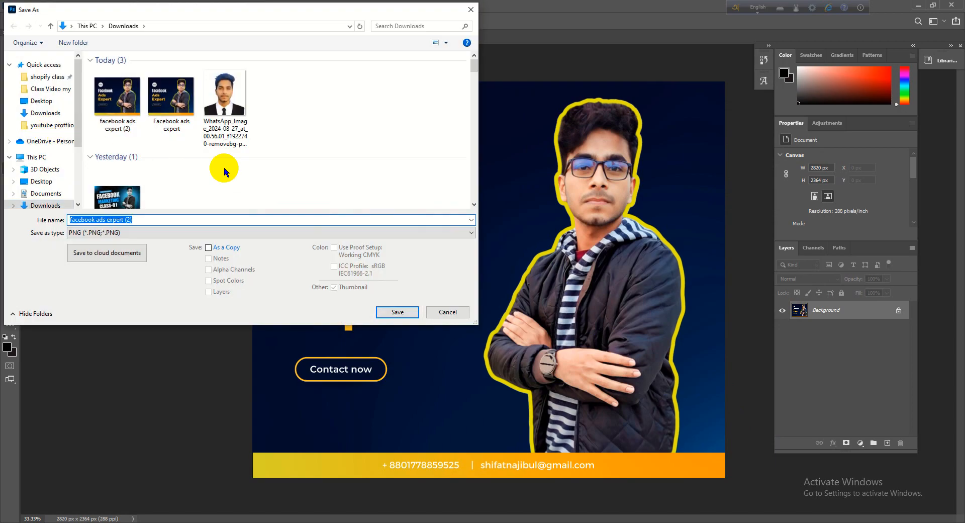
{"action": "left_click", "coordinate": [397, 312]}
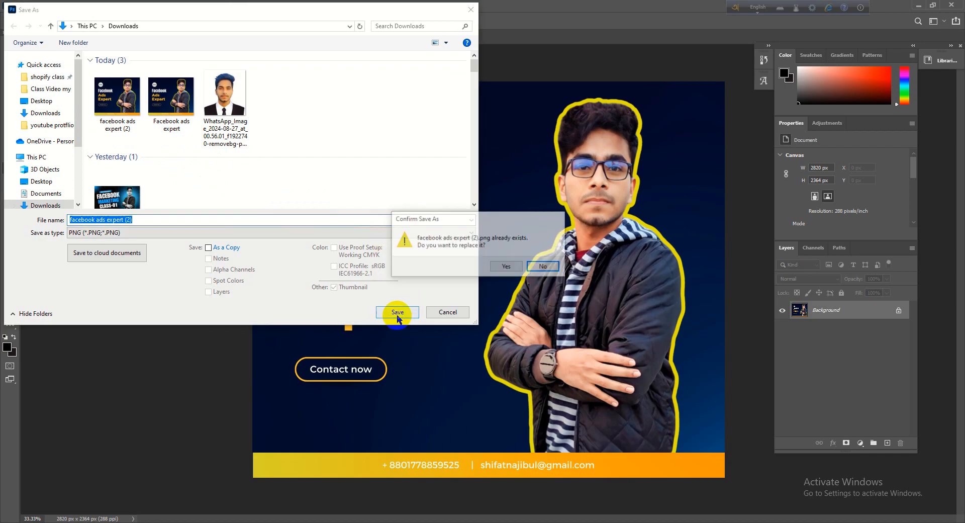
{"action": "left_click", "coordinate": [507, 267]}
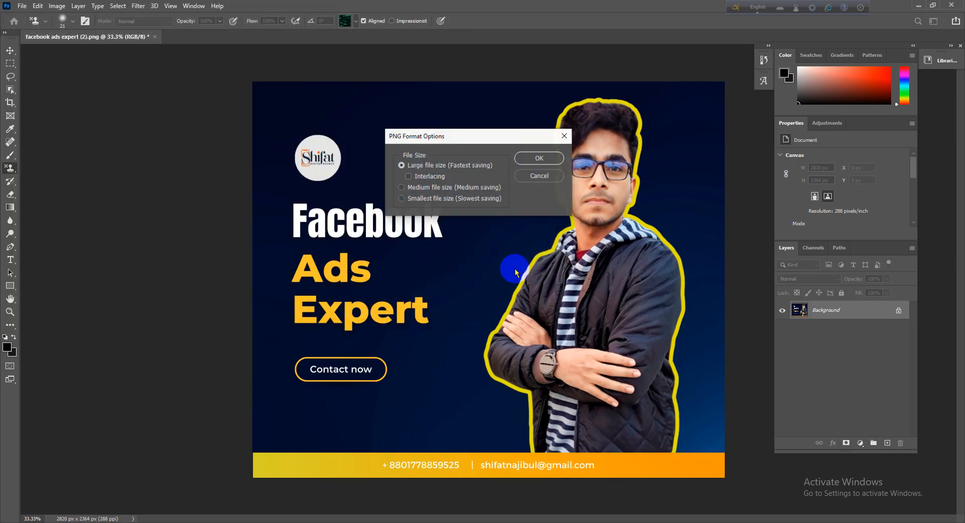
{"action": "left_click", "coordinate": [543, 159]}
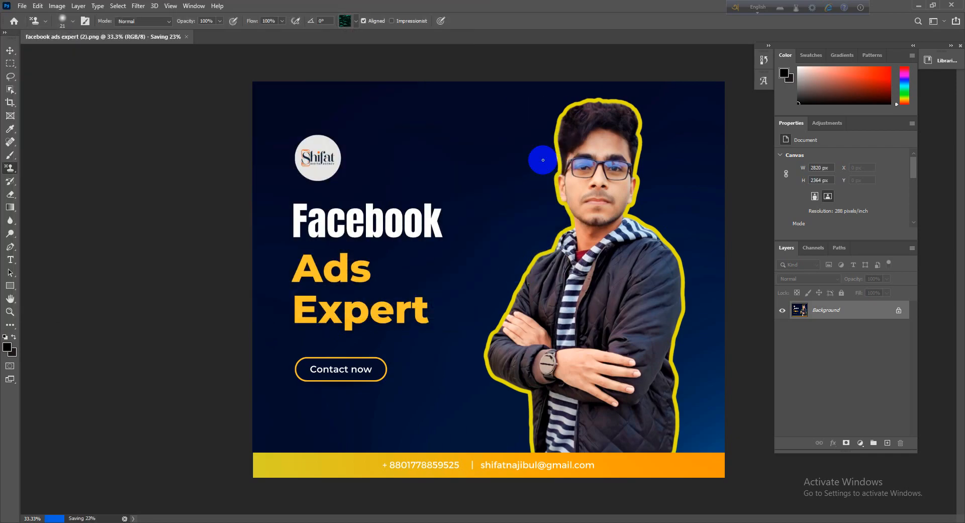
- Switch to File Explorer, go to the Downloads folder, and open the "youtube protflio" folder
{"action": "left_click", "coordinate": [919, 5]}
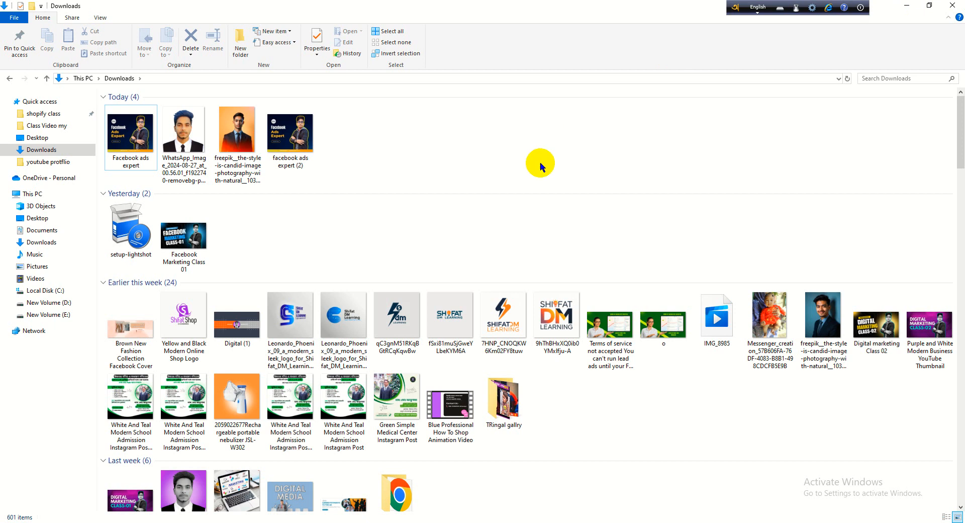
{"action": "left_click", "coordinate": [50, 150]}
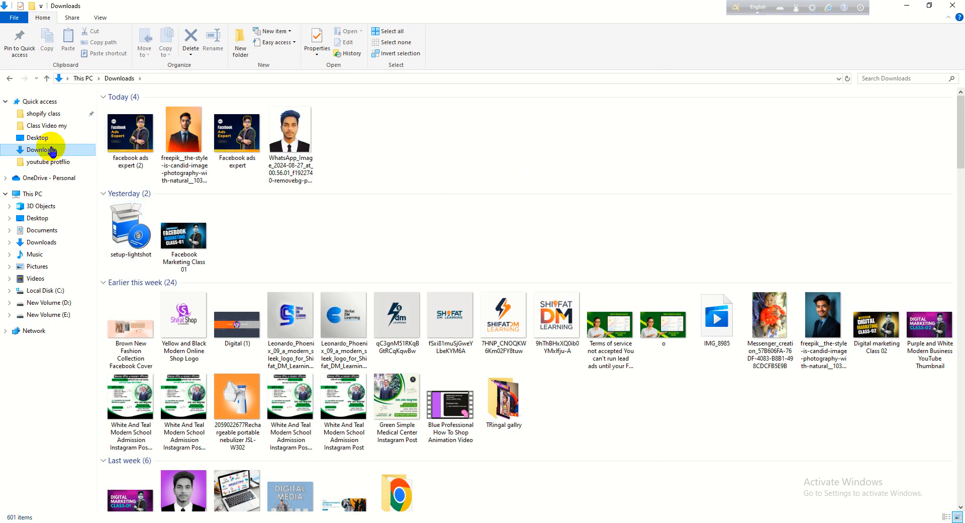
{"action": "left_click", "coordinate": [54, 158]}
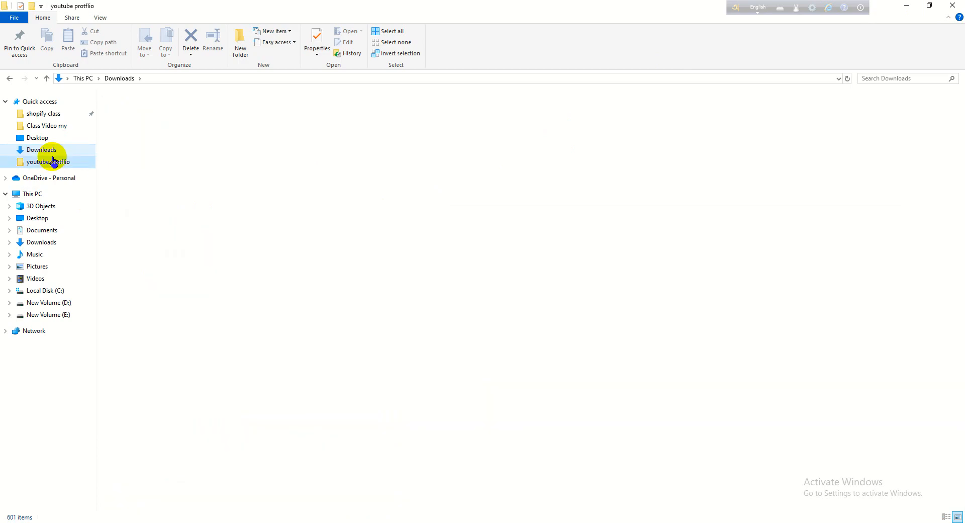
- Examine the detailed file properties of the recent image "facebook ads expert (2)" under Quick access
{"action": "left_click", "coordinate": [50, 150]}
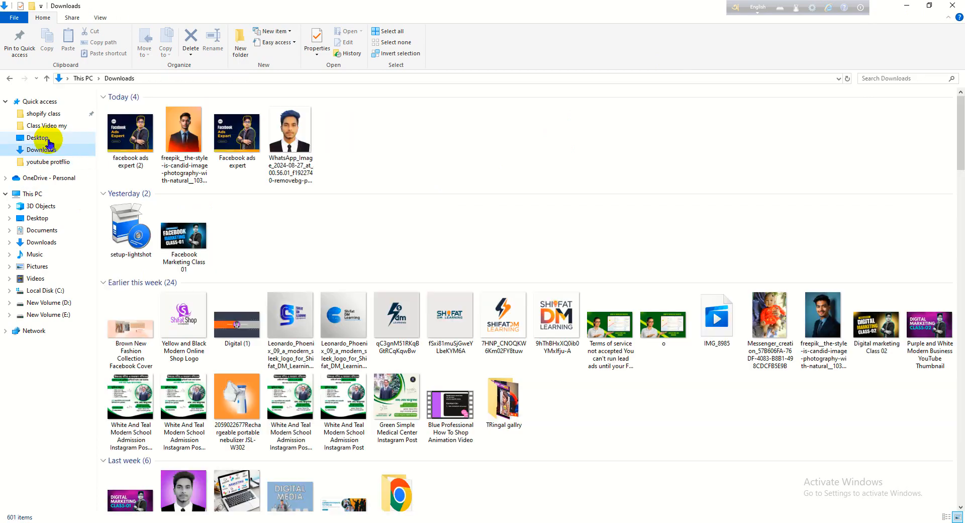
{"action": "left_click", "coordinate": [44, 113]}
{"action": "left_click", "coordinate": [46, 104]}
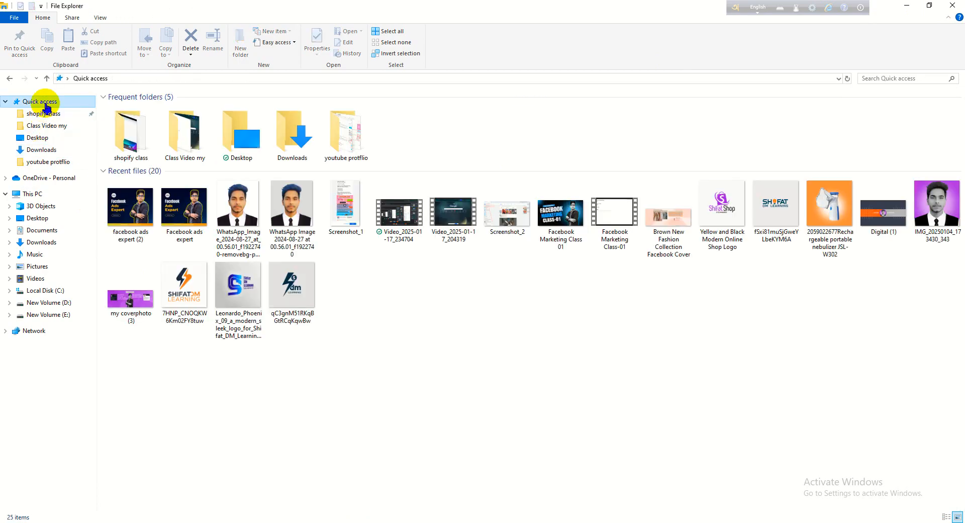
{"action": "left_click", "coordinate": [133, 208]}
{"action": "right_click", "coordinate": [134, 210]}
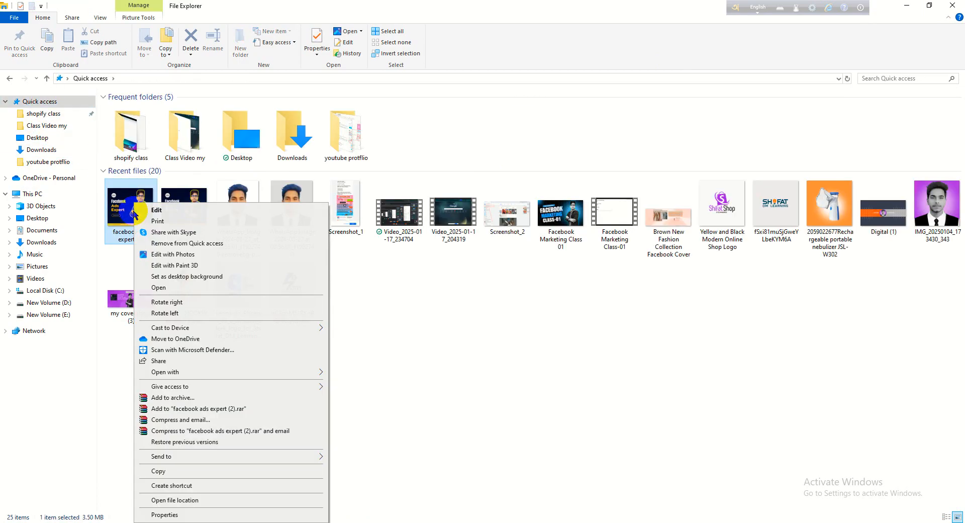
{"action": "left_click", "coordinate": [185, 514]}
{"action": "left_click", "coordinate": [202, 236]}
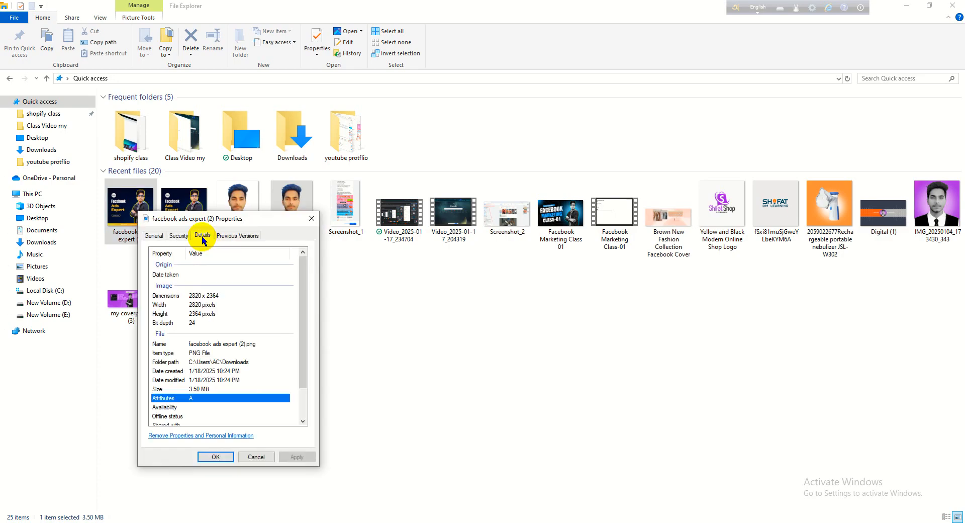
{"action": "left_click", "coordinate": [312, 219]}
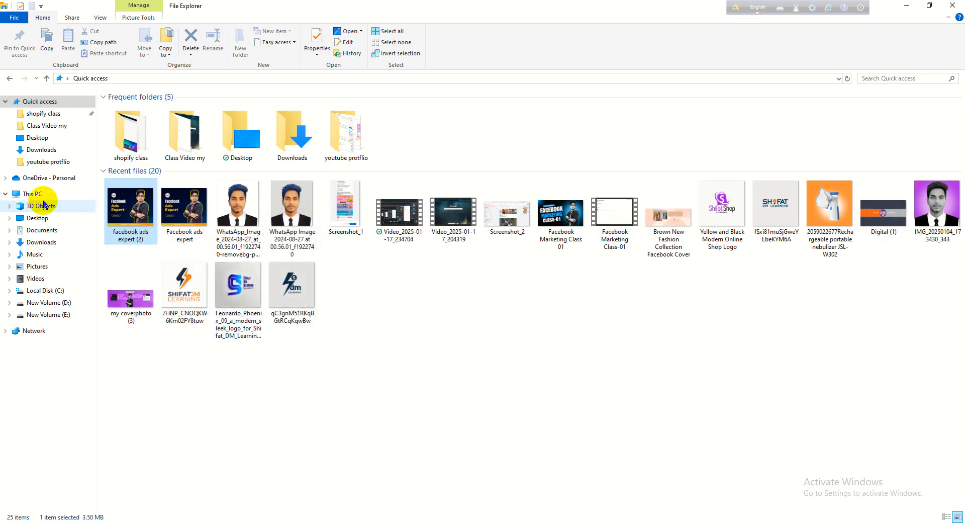
- Delete both Facebook ads expert images and the freepik portrait between them from today's files in the Downloads folder
{"action": "left_click_drag", "start_coordinate": [98, 210], "coordinate": [203, 215]}
{"action": "right_click", "coordinate": [203, 215]}
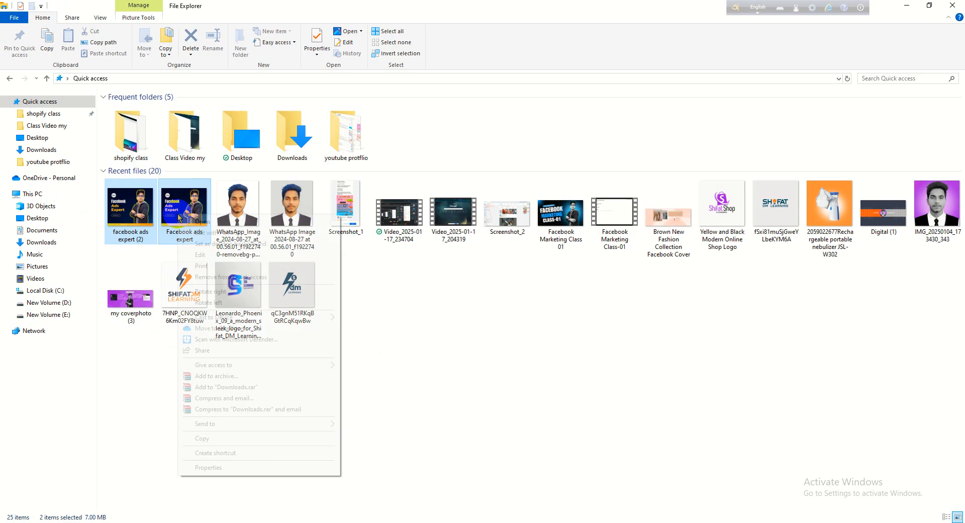
{"action": "left_click", "coordinate": [46, 150]}
{"action": "left_click_drag", "start_coordinate": [102, 140], "coordinate": [236, 143]}
{"action": "right_click", "coordinate": [235, 142]}
{"action": "left_click", "coordinate": [276, 393]}
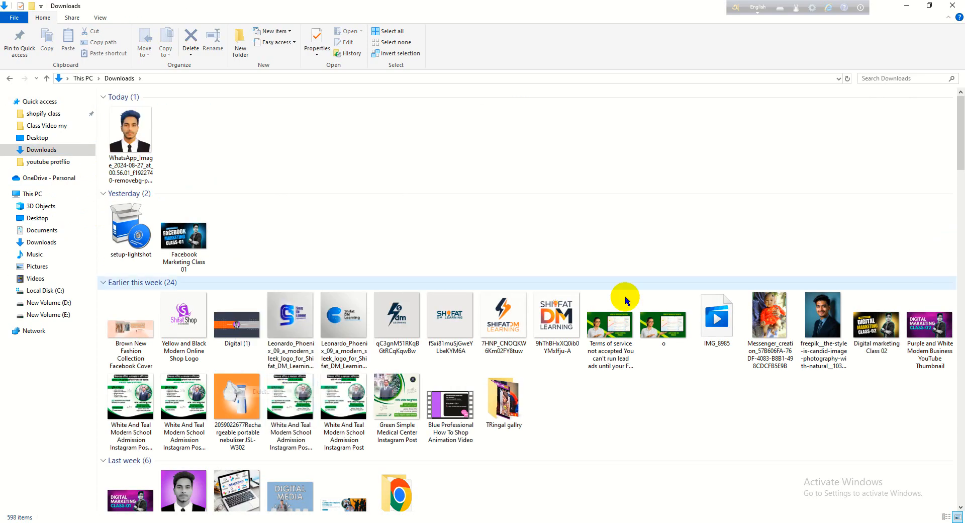
- Switch to Photoshop and save the open image as PNG under the name "facebook ads expert (2)" in Downloads
{"action": "left_click", "coordinate": [907, 5]}
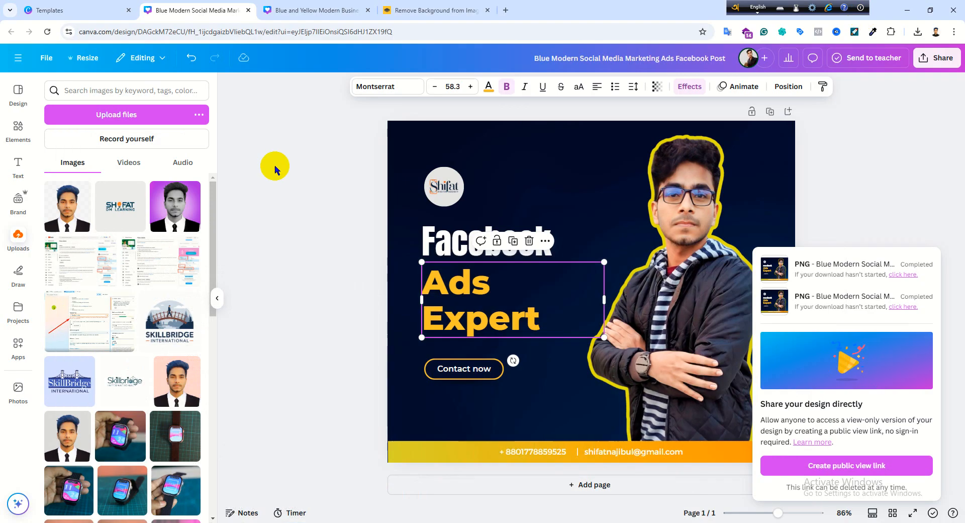
{"action": "left_click", "coordinate": [418, 522]}
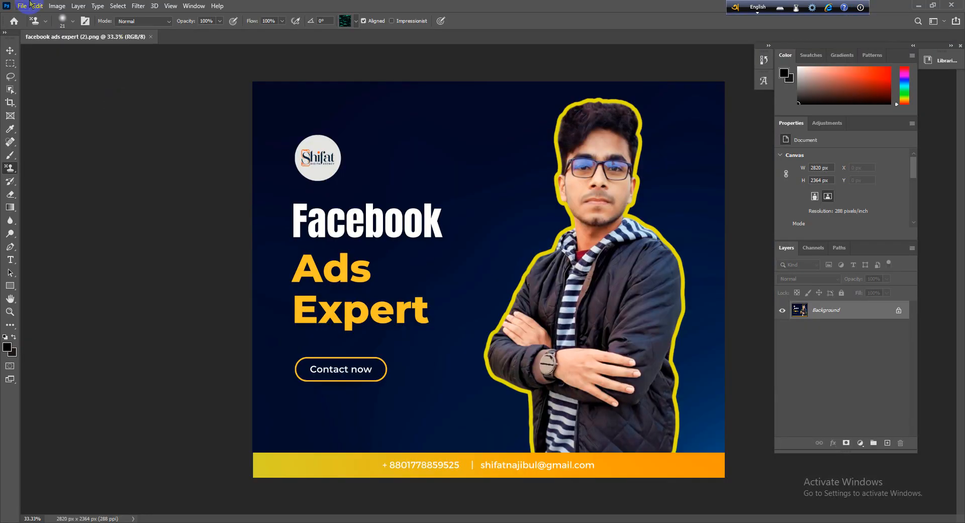
{"action": "left_click", "coordinate": [22, 6]}
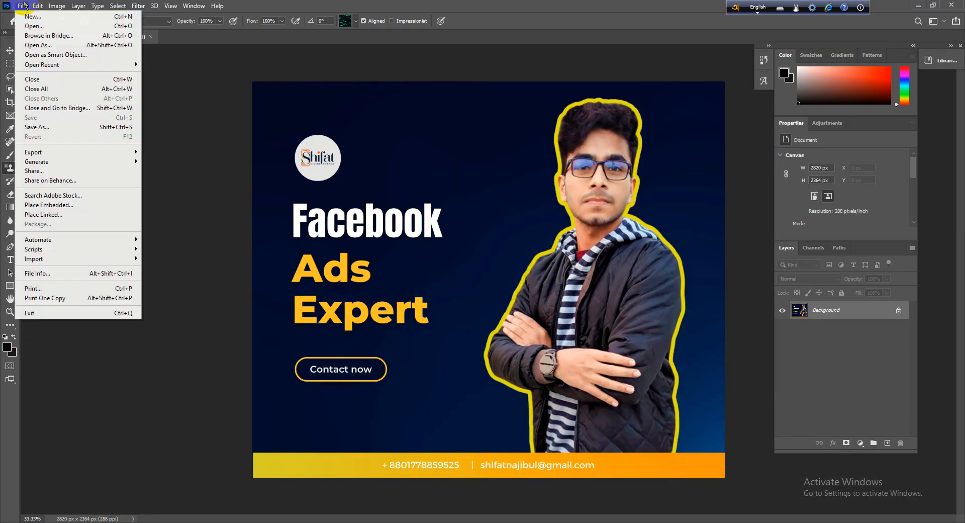
{"action": "left_click", "coordinate": [48, 128]}
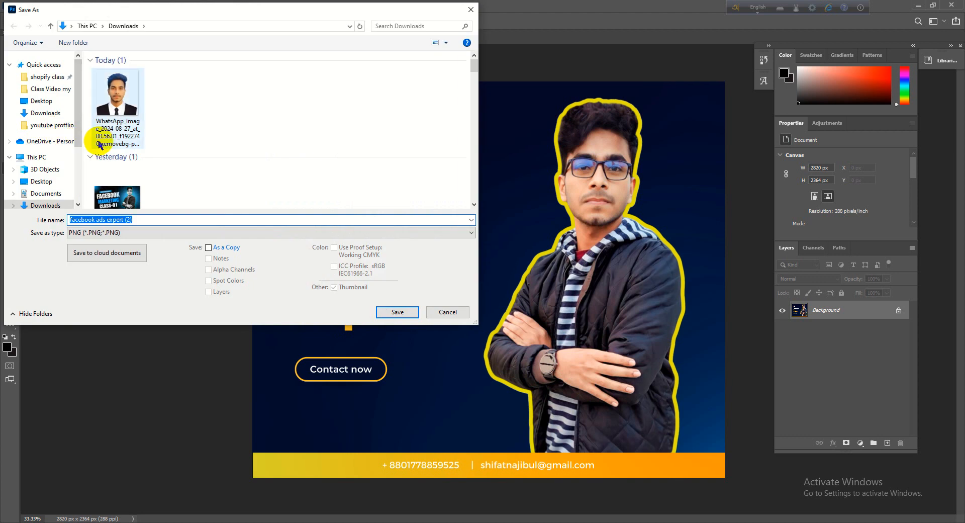
{"action": "left_click", "coordinate": [53, 206]}
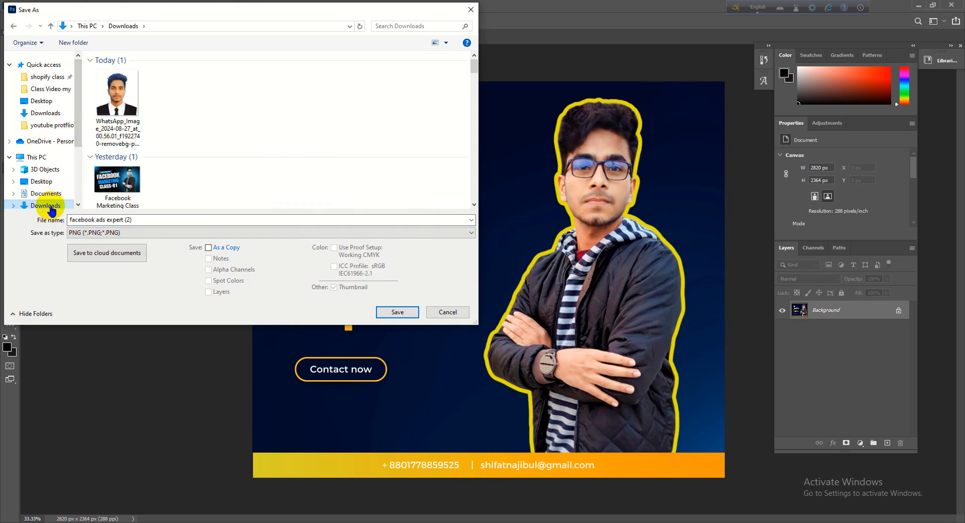
{"action": "left_click", "coordinate": [401, 313]}
{"action": "left_click", "coordinate": [536, 157]}
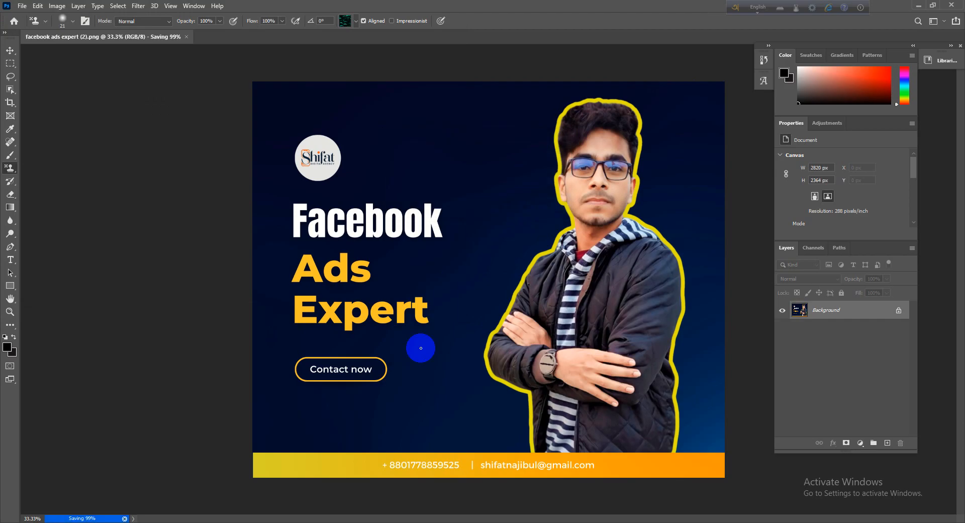
- Switch to File Explorer and examine the detailed properties of the newly saved "facebook ads expert (2)" image in Downloads
{"action": "left_click", "coordinate": [236, 522]}
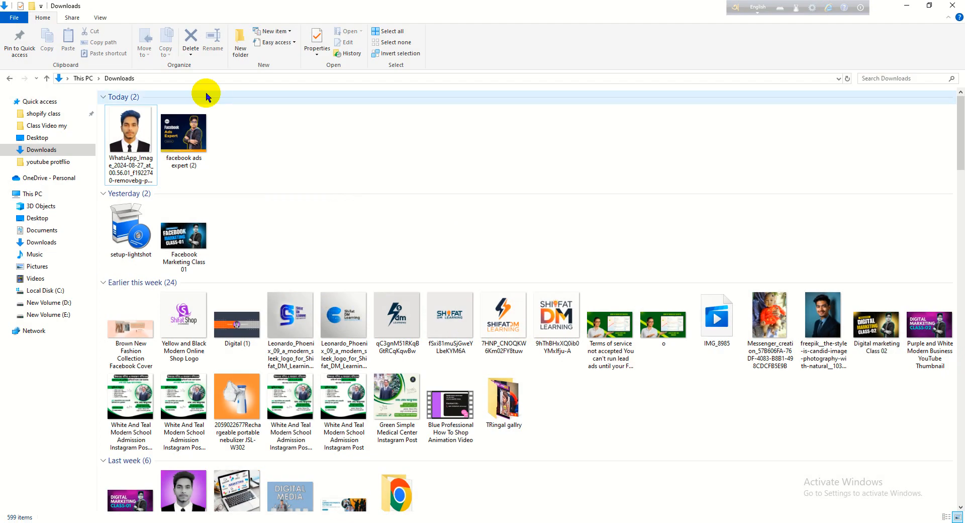
{"action": "right_click", "coordinate": [208, 140]}
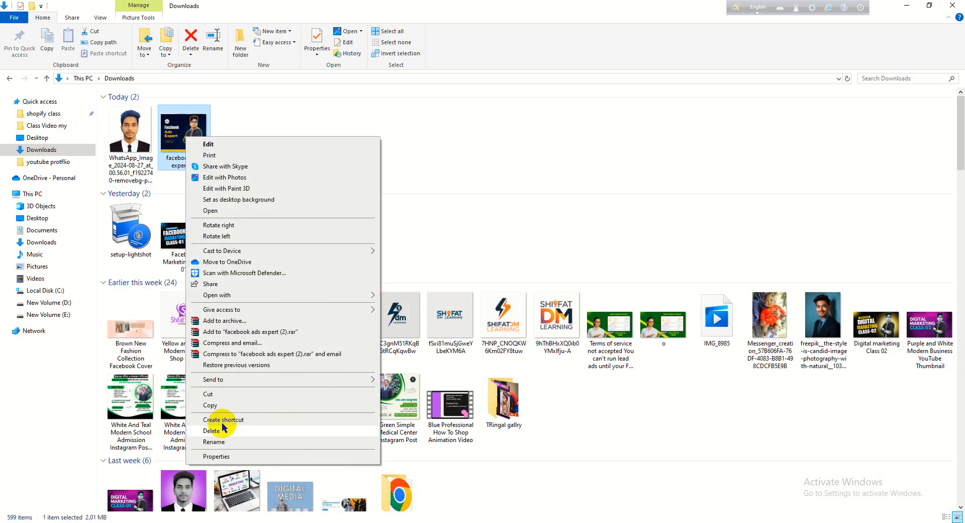
{"action": "left_click", "coordinate": [225, 459]}
{"action": "left_click", "coordinate": [255, 161]}
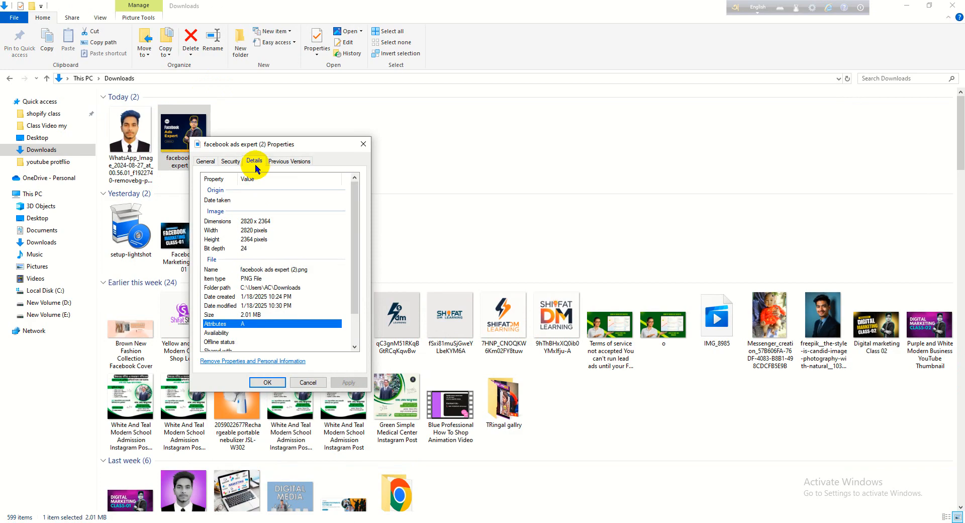
{"action": "left_click", "coordinate": [289, 161]}
{"action": "left_click", "coordinate": [254, 161]}
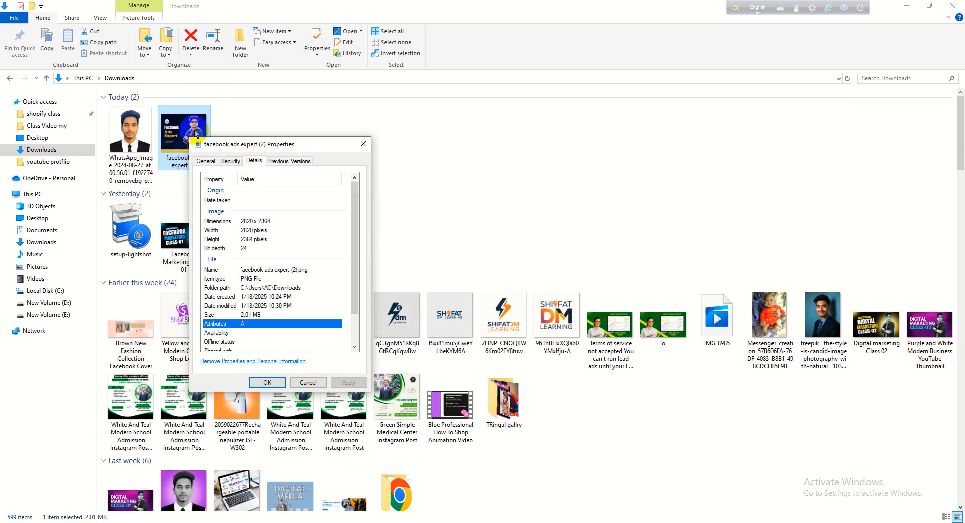
{"action": "left_click", "coordinate": [362, 143]}
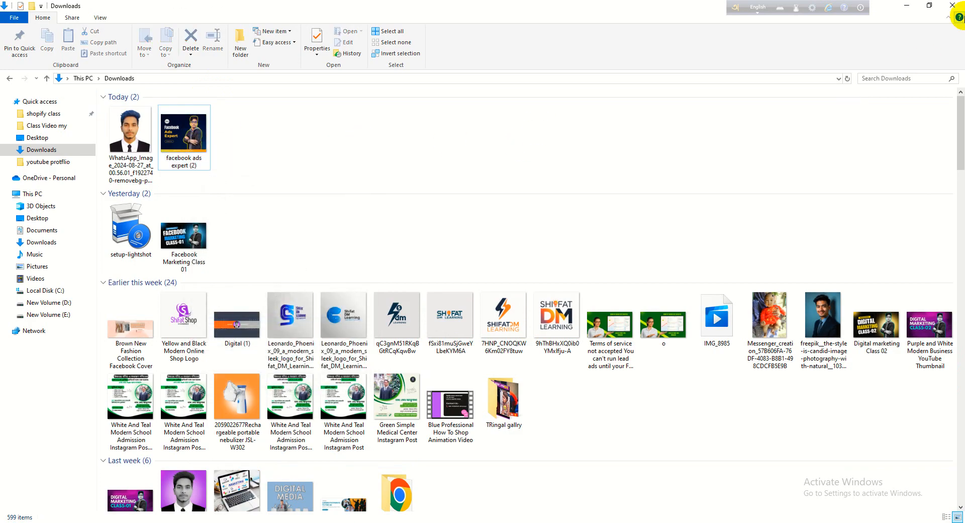
- Switch to the Chrome window with the Advance Facebook Marketing outline and open Facebook in a new tab
{"action": "left_click", "coordinate": [918, 5]}
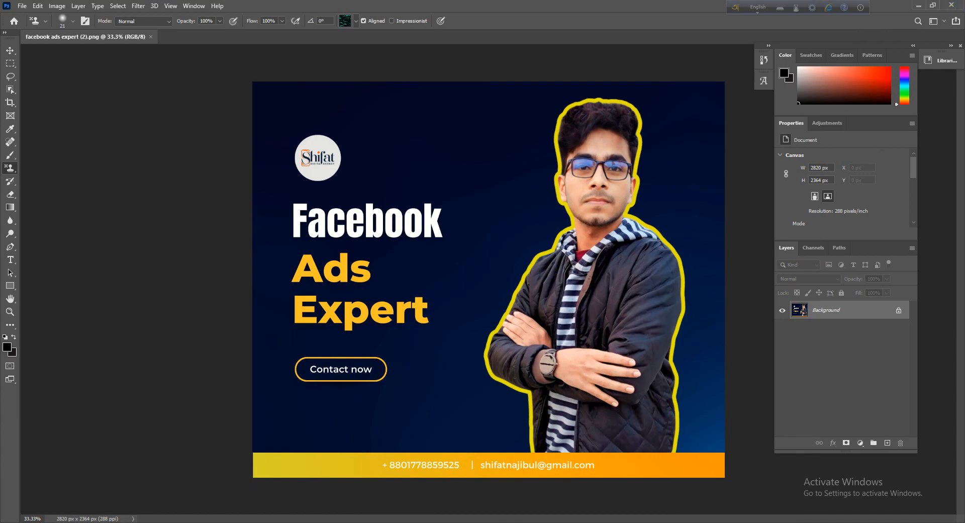
{"action": "key", "text": "alt+Tab"}
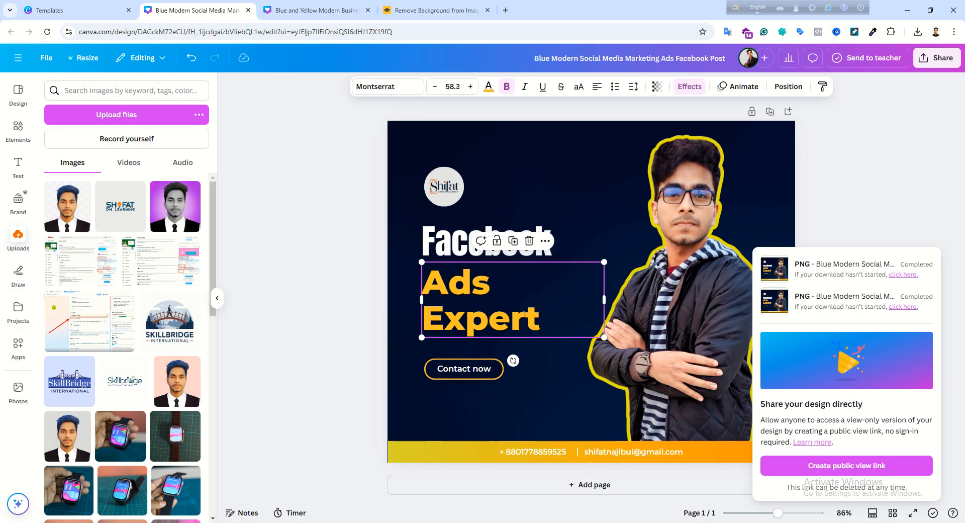
{"action": "mouse_move", "coordinate": [502, 522]}
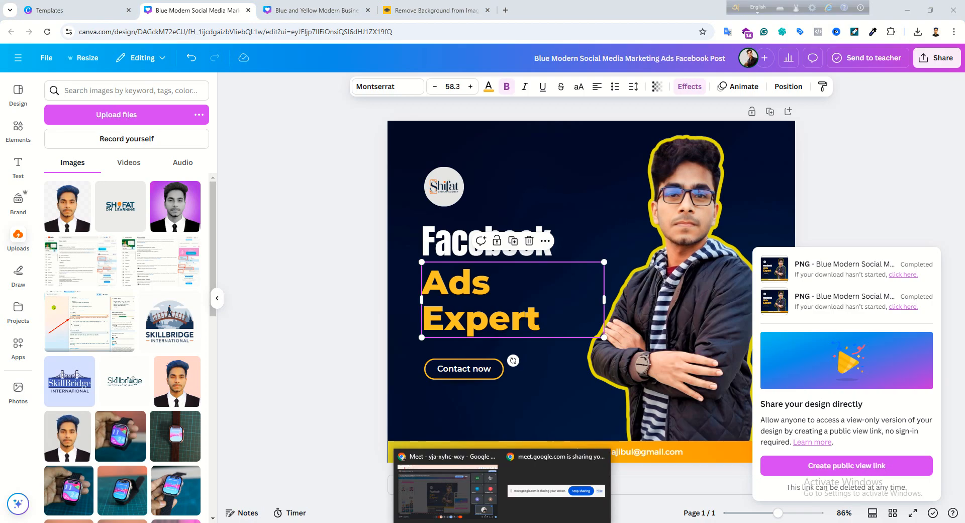
{"action": "left_click", "coordinate": [593, 521]}
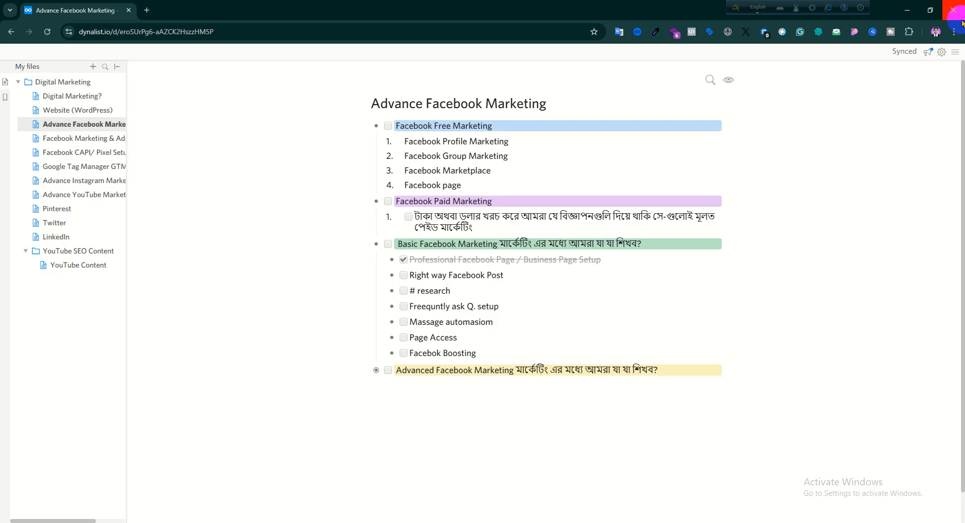
{"action": "left_click", "coordinate": [147, 10]}
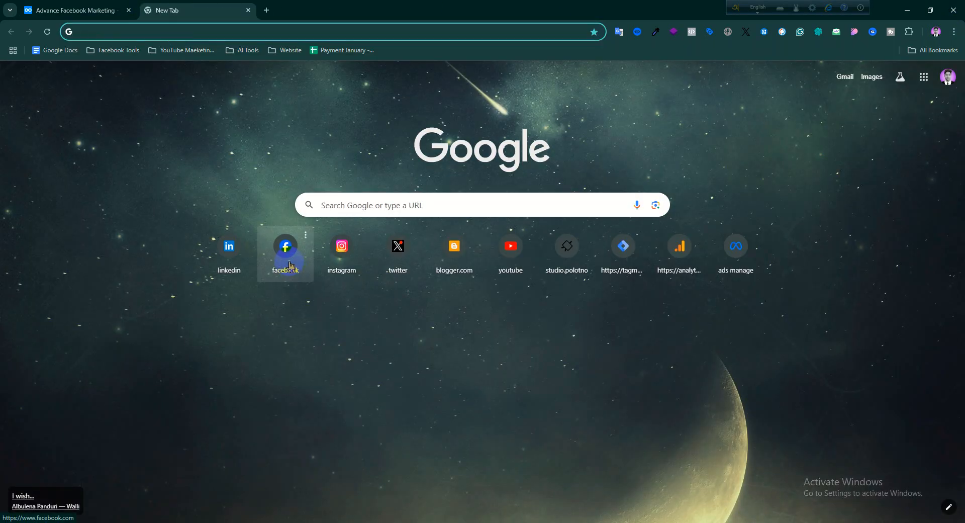
{"action": "left_click", "coordinate": [286, 262]}
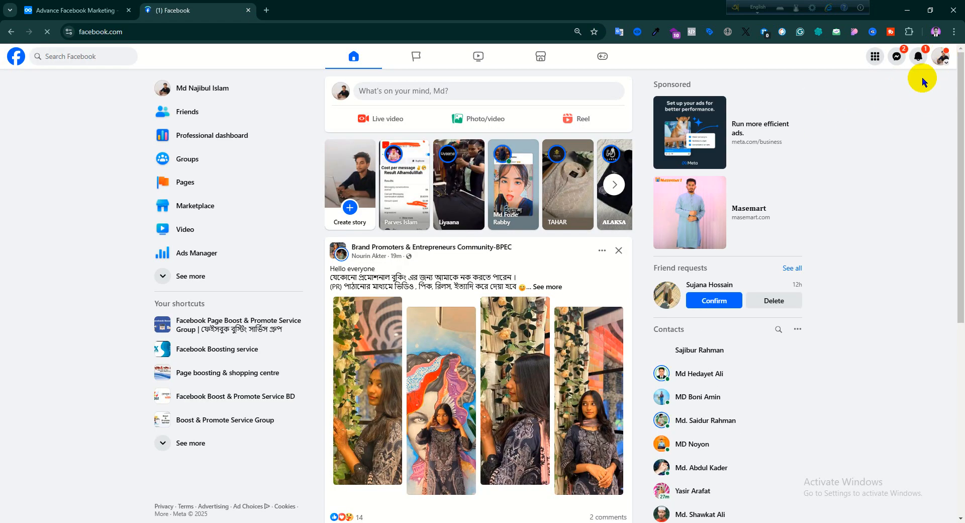
- Expand the full list of profiles and Pages and switch to the Shifat Digital Agency Page
{"action": "left_click", "coordinate": [942, 57]}
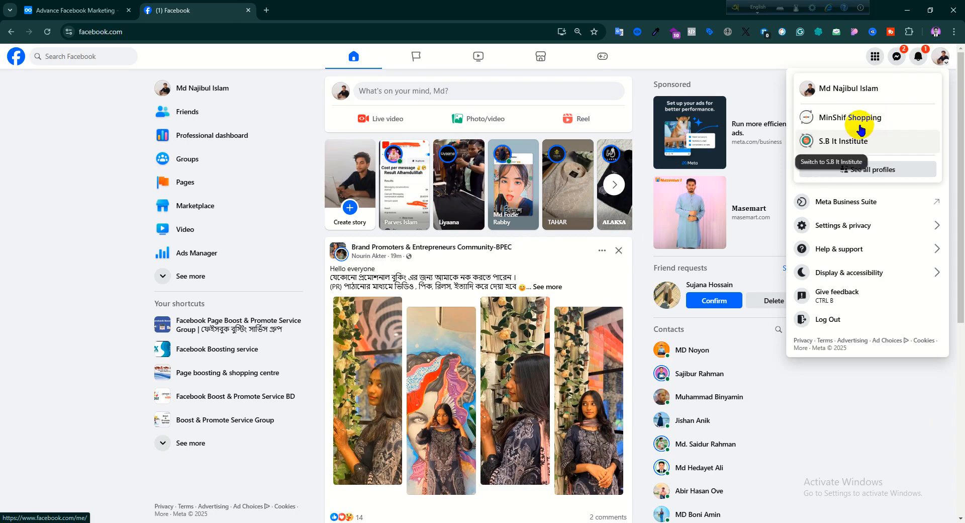
{"action": "left_click", "coordinate": [855, 171]}
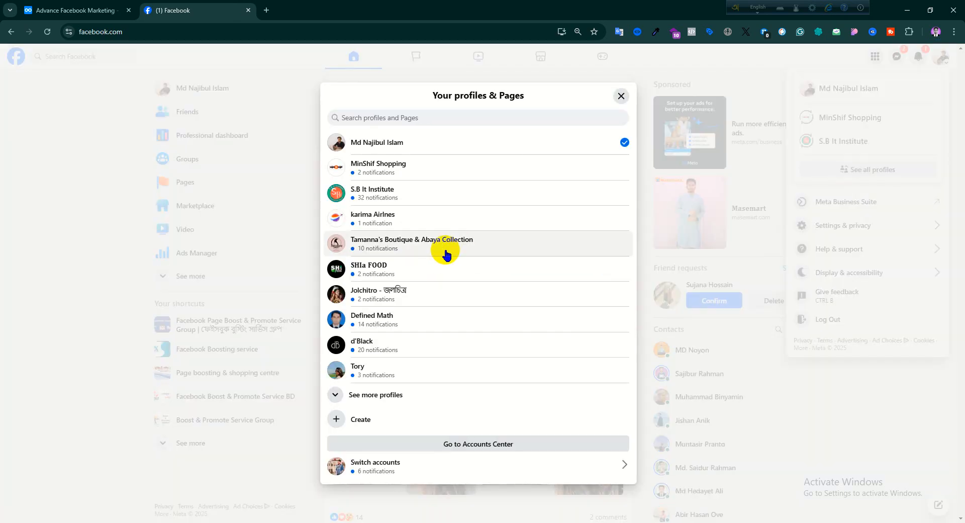
{"action": "left_click", "coordinate": [397, 394]}
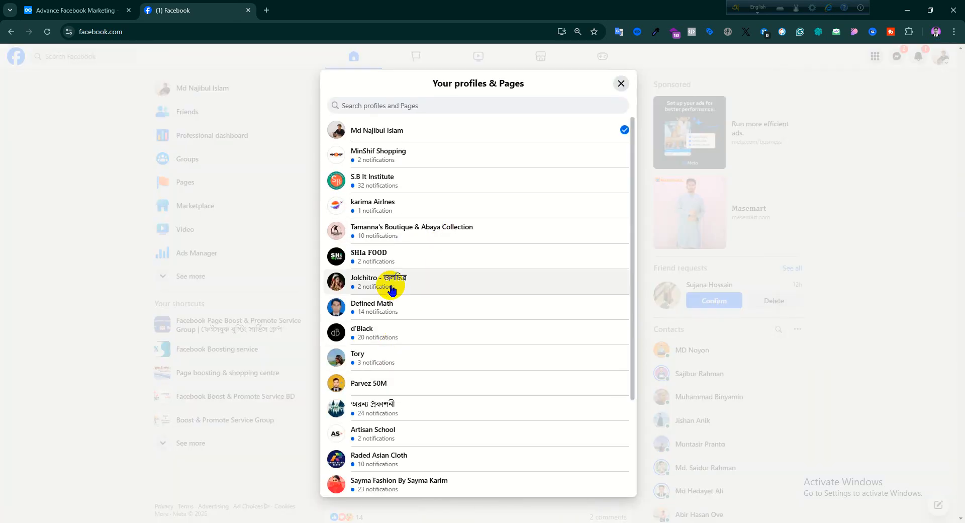
{"action": "scroll", "coordinate": [390, 282], "scroll_direction": "down", "scroll_amount": 4}
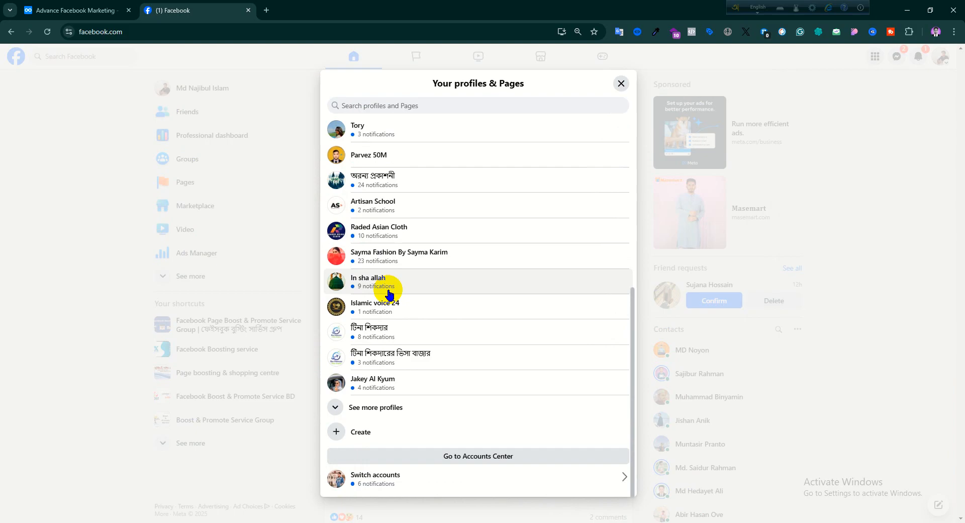
{"action": "left_click", "coordinate": [367, 406]}
{"action": "scroll", "coordinate": [372, 327], "scroll_direction": "down", "scroll_amount": 2}
{"action": "scroll", "coordinate": [372, 327], "scroll_direction": "down", "scroll_amount": 3}
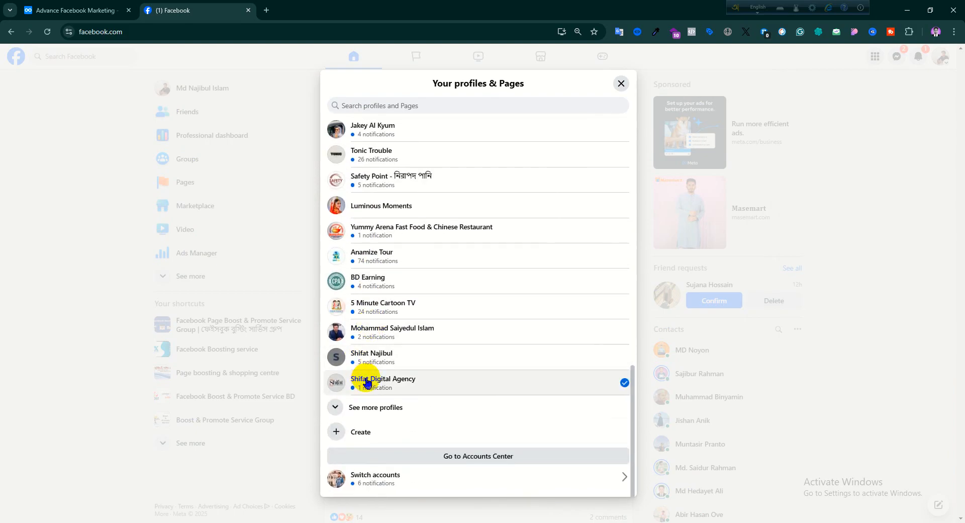
{"action": "left_click", "coordinate": [367, 383]}
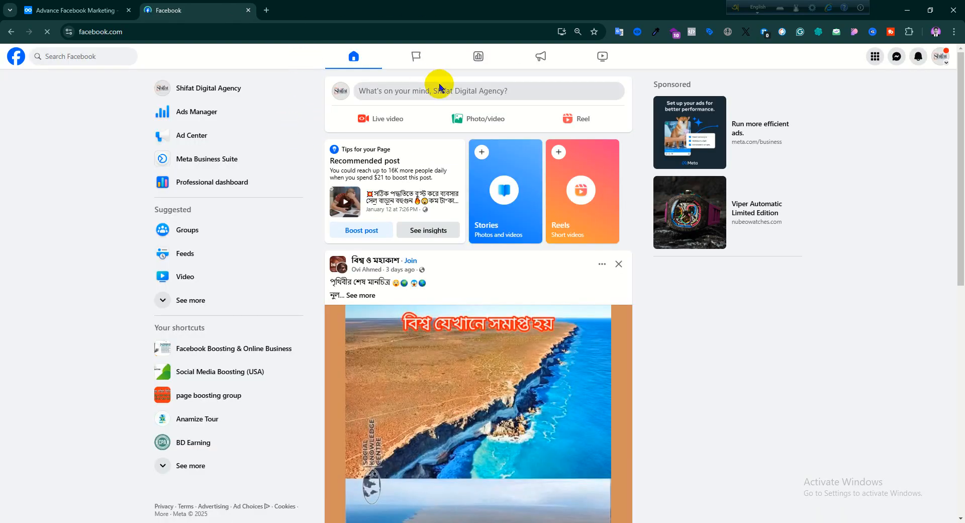
- Start a photo post for the Page, attach "facebook ads expert (2)" from Downloads, and review the post draft
{"action": "left_click", "coordinate": [455, 119]}
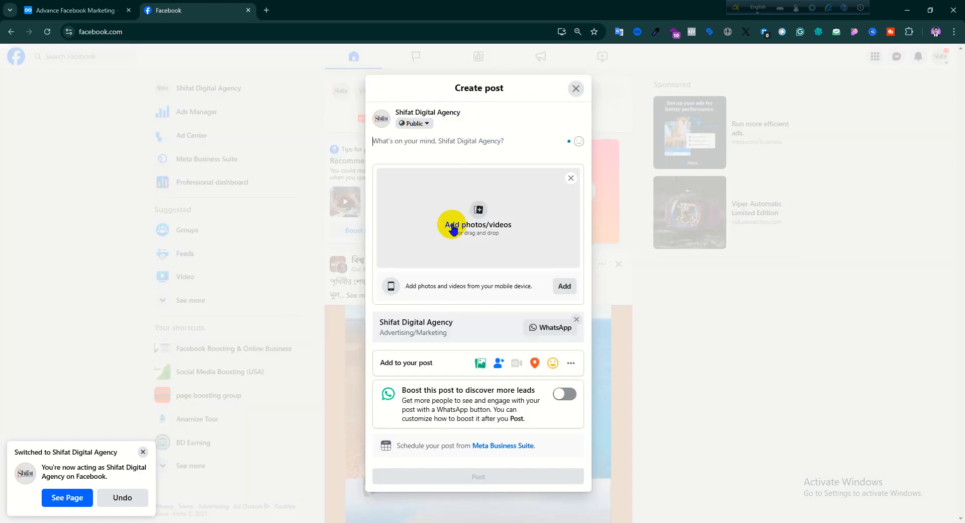
{"action": "left_click", "coordinate": [454, 230]}
{"action": "left_click", "coordinate": [321, 177]}
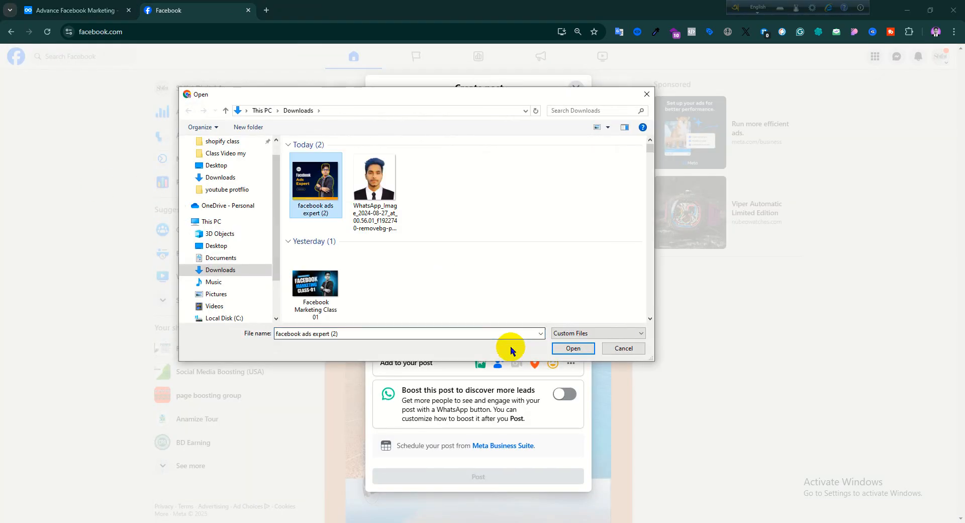
{"action": "left_click", "coordinate": [573, 348]}
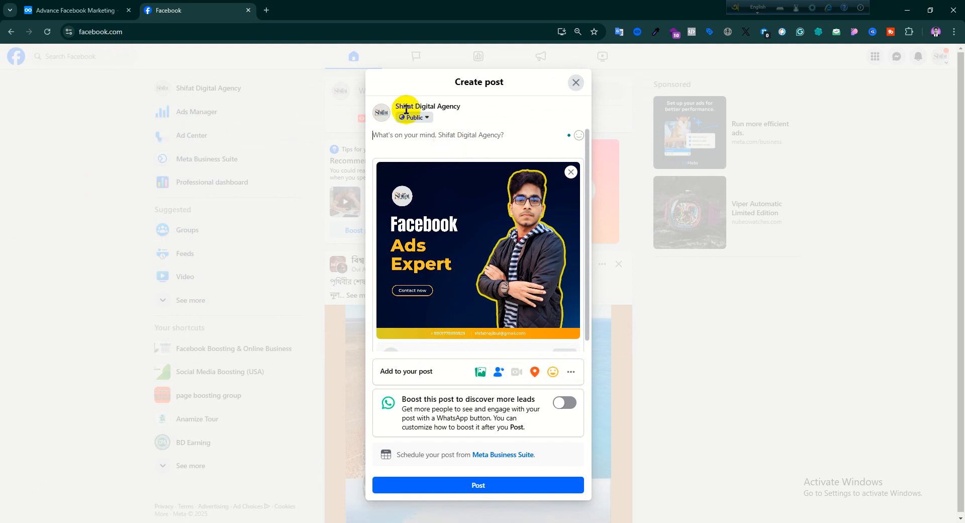
{"action": "mouse_move", "coordinate": [482, 254]}
{"action": "scroll", "coordinate": [457, 288], "scroll_direction": "down", "scroll_amount": 1}
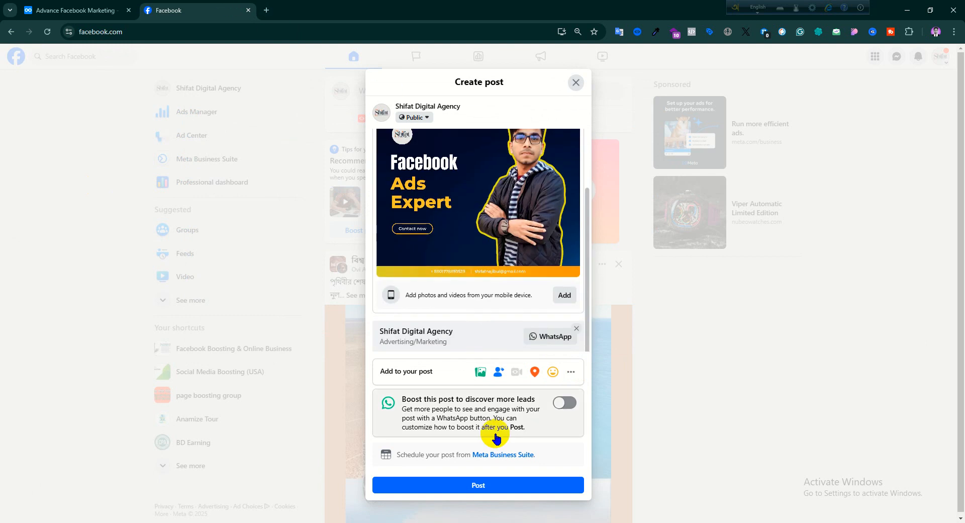
{"action": "scroll", "coordinate": [438, 265], "scroll_direction": "up", "scroll_amount": 1}
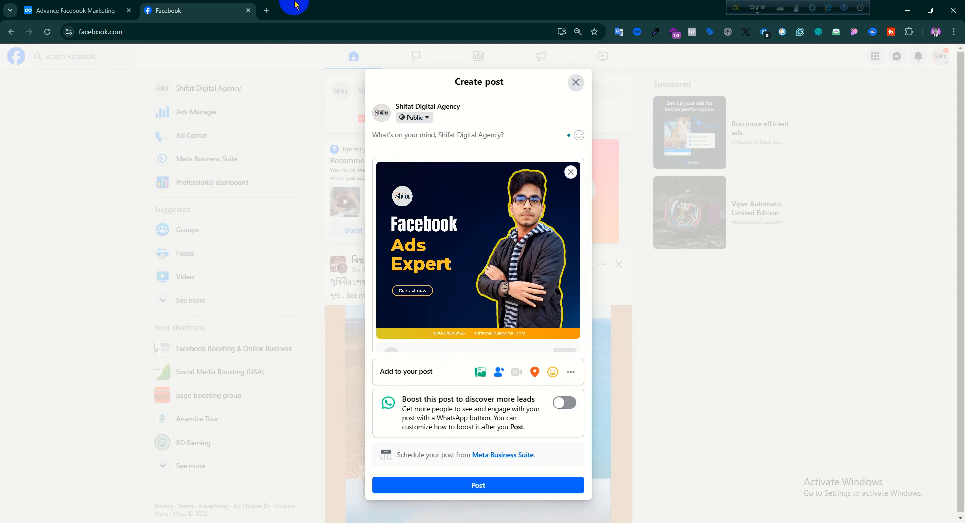
- Open a new Chrome window under another one of the saved browser profiles
{"action": "left_click", "coordinate": [935, 32]}
{"action": "scroll", "coordinate": [858, 208], "scroll_direction": "down", "scroll_amount": 3}
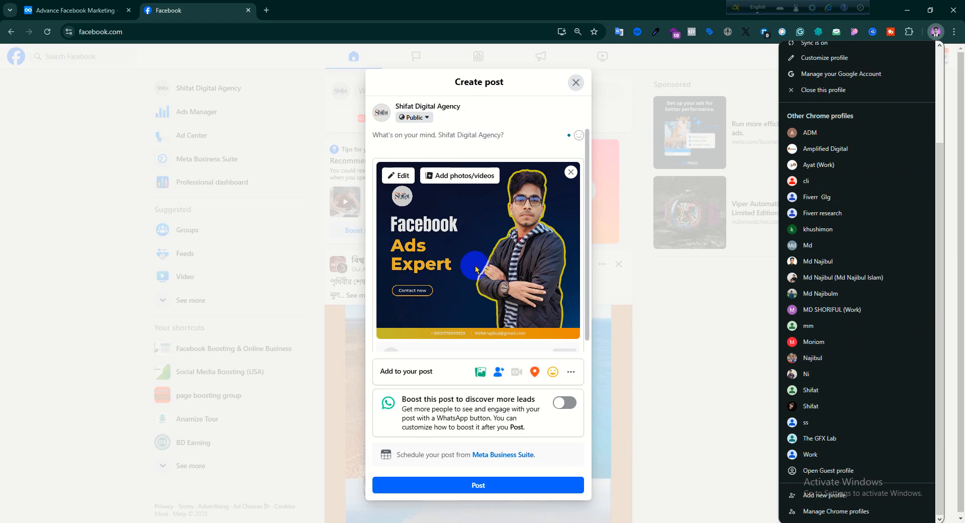
{"action": "left_click", "coordinate": [825, 360]}
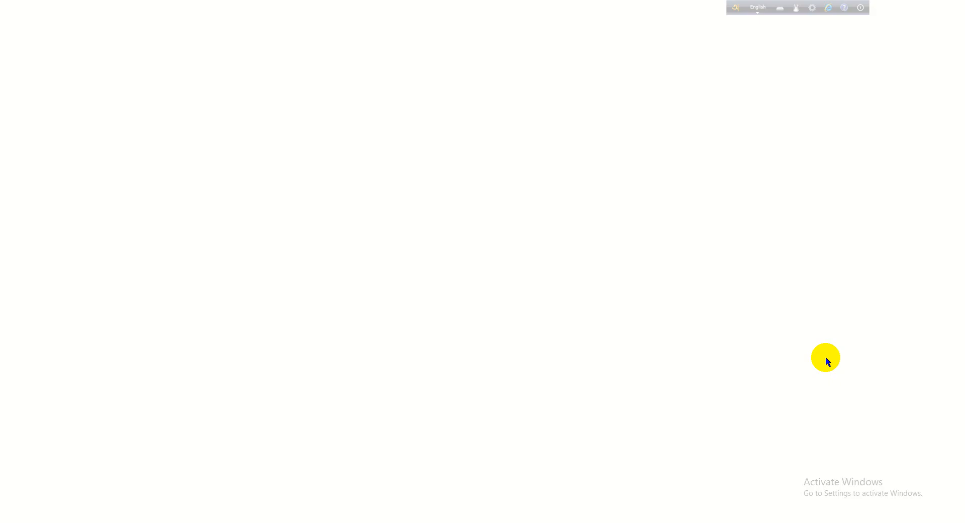
- Search Google for "chatgpt" and open the ChatGPT website at chatgpt.com from the results
{"action": "left_click", "coordinate": [230, 30]}
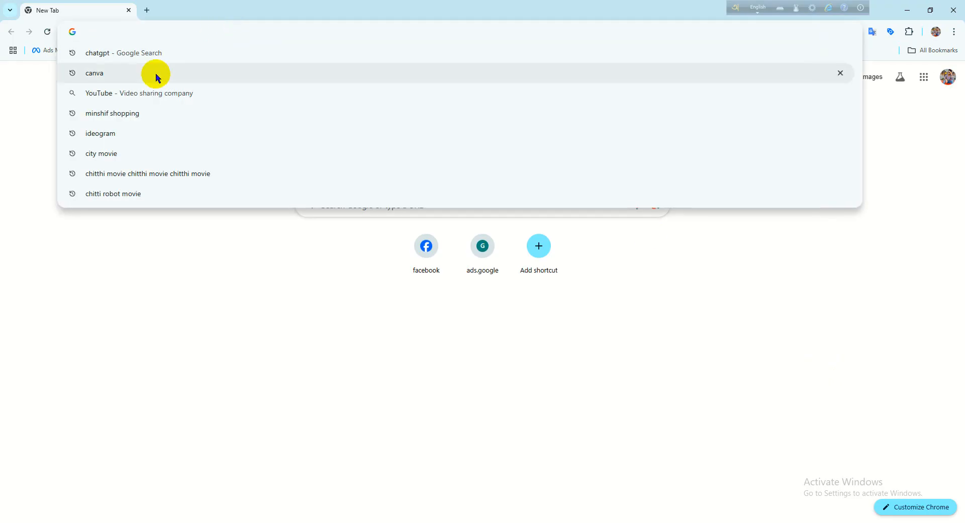
{"action": "left_click", "coordinate": [141, 61]}
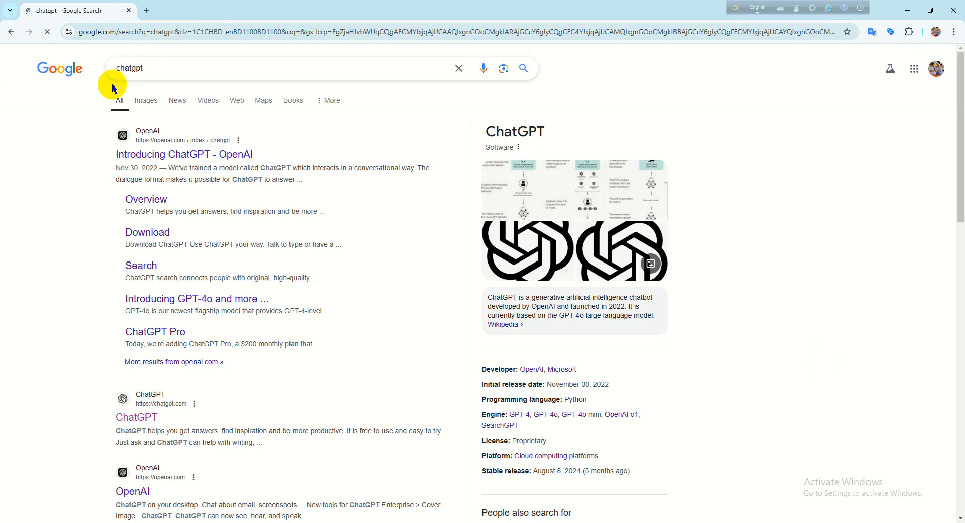
{"action": "left_click", "coordinate": [166, 69]}
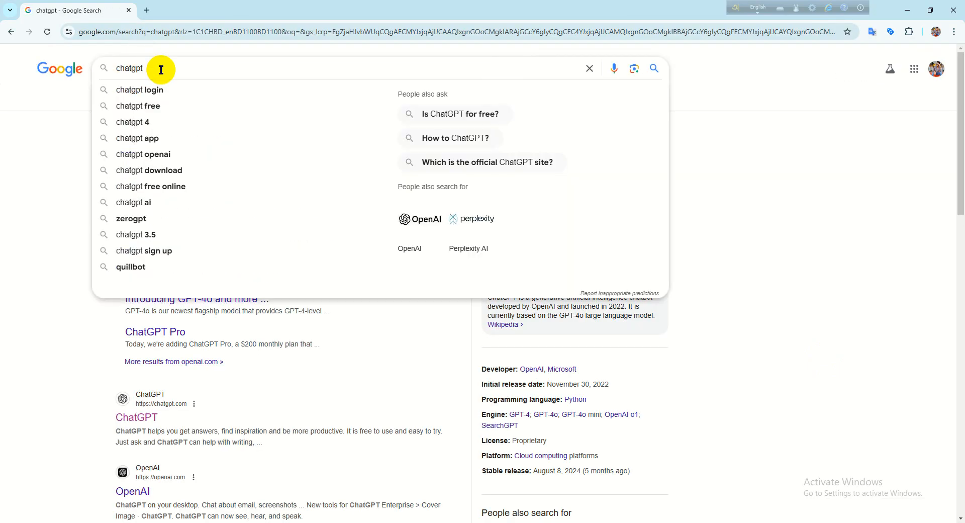
{"action": "left_click", "coordinate": [56, 300]}
{"action": "scroll", "coordinate": [58, 370], "scroll_direction": "down", "scroll_amount": 2}
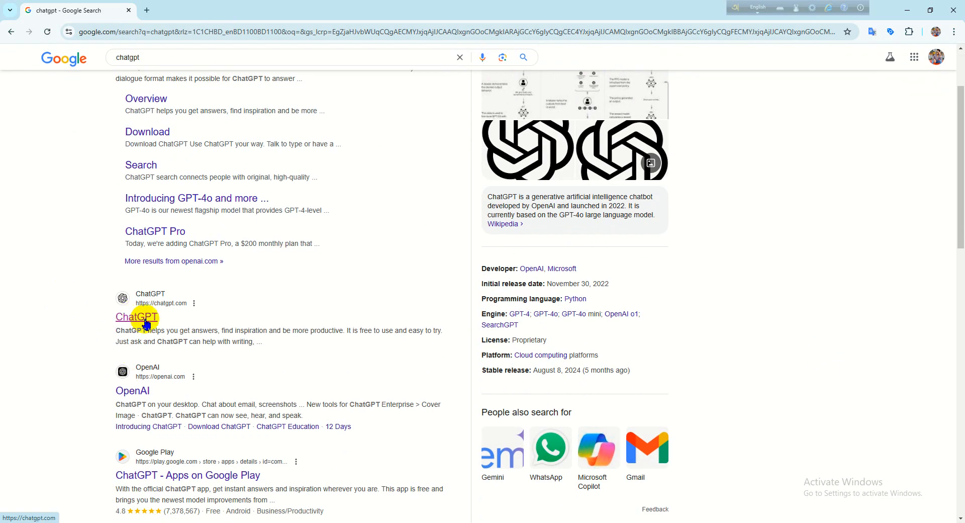
{"action": "left_click", "coordinate": [147, 315]}
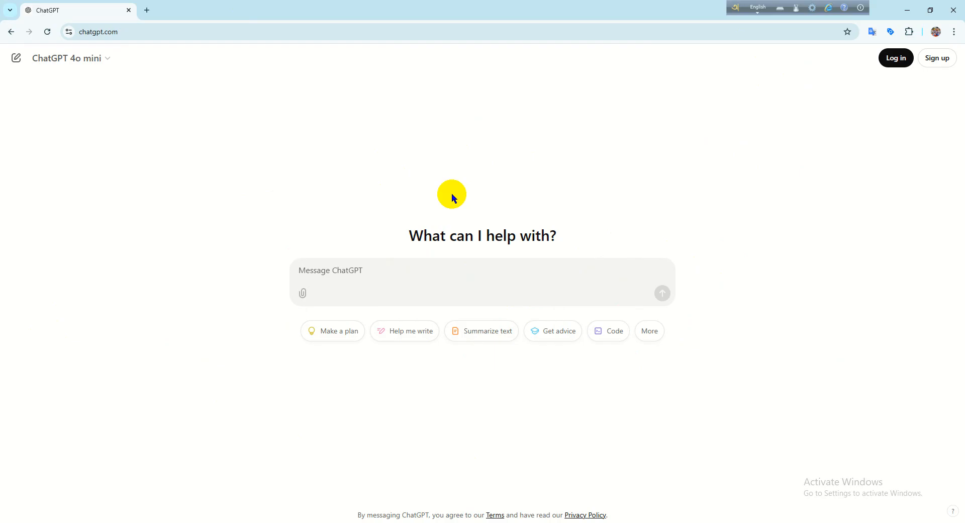
- Log in to ChatGPT with the listed Google account and approve the sign-in to OpenAI
{"action": "left_click", "coordinate": [890, 62]}
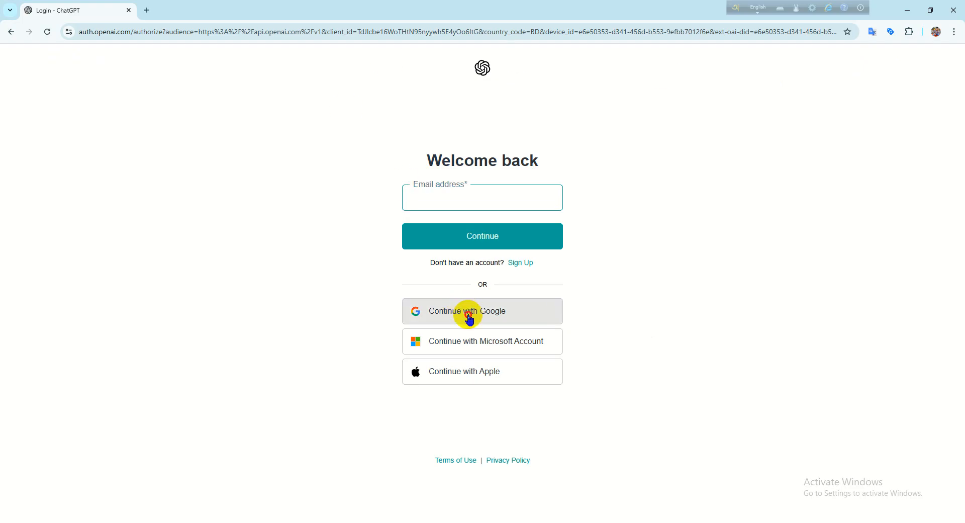
{"action": "left_click", "coordinate": [467, 312]}
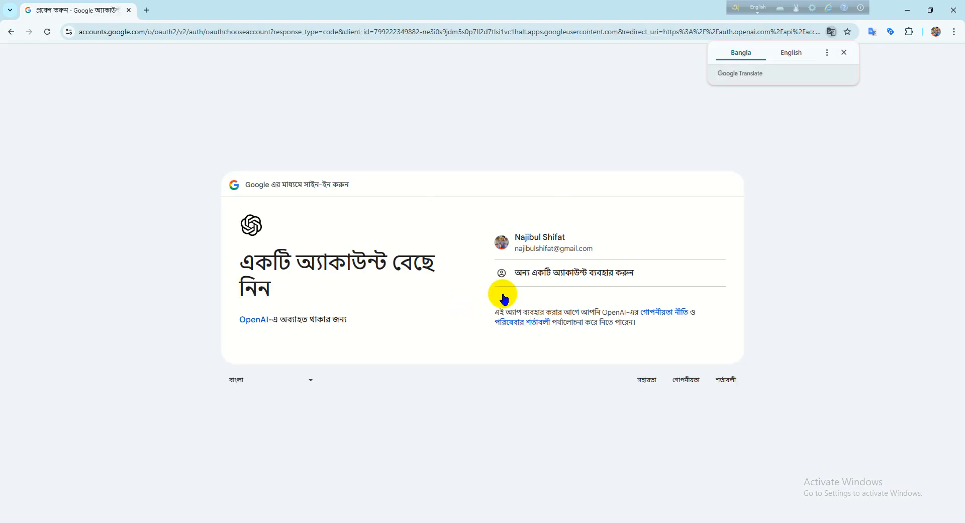
{"action": "left_click", "coordinate": [538, 240]}
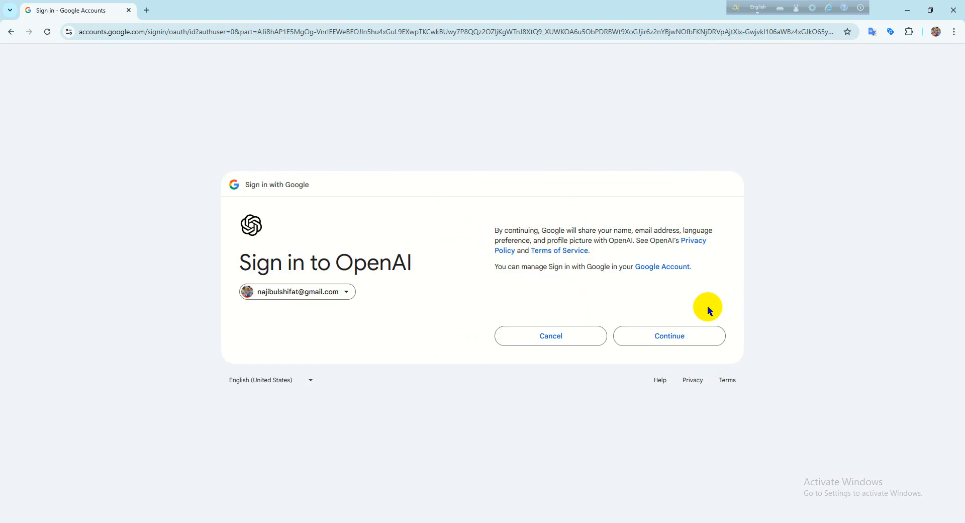
{"action": "left_click", "coordinate": [683, 335]}
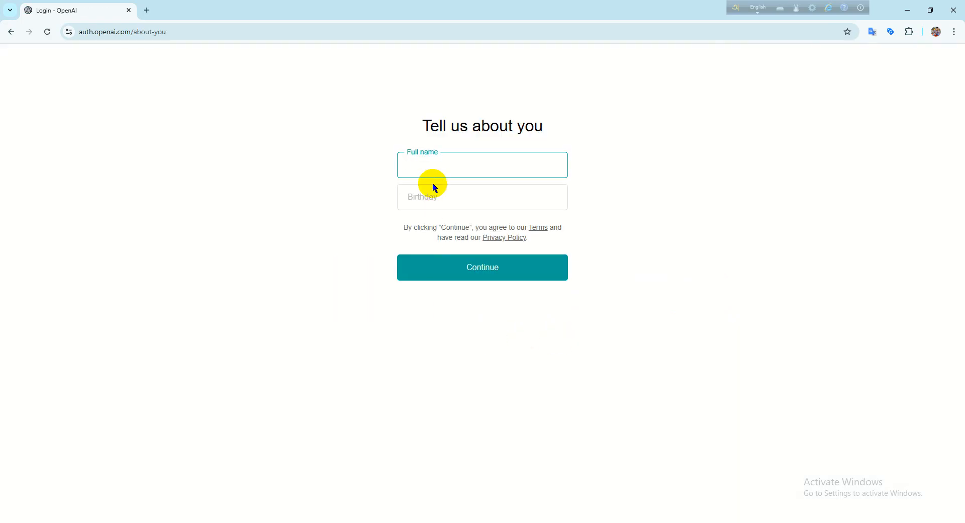
- Fill in the full name and date of birth for the new OpenAI account and submit the details
{"action": "left_click", "coordinate": [435, 163]}
{"action": "left_click", "coordinate": [475, 185]}
{"action": "left_click", "coordinate": [467, 199]}
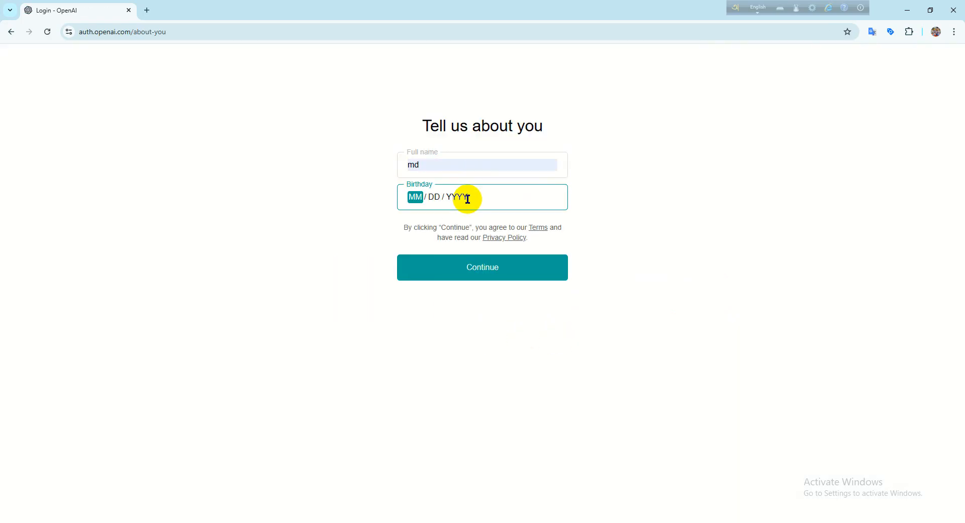
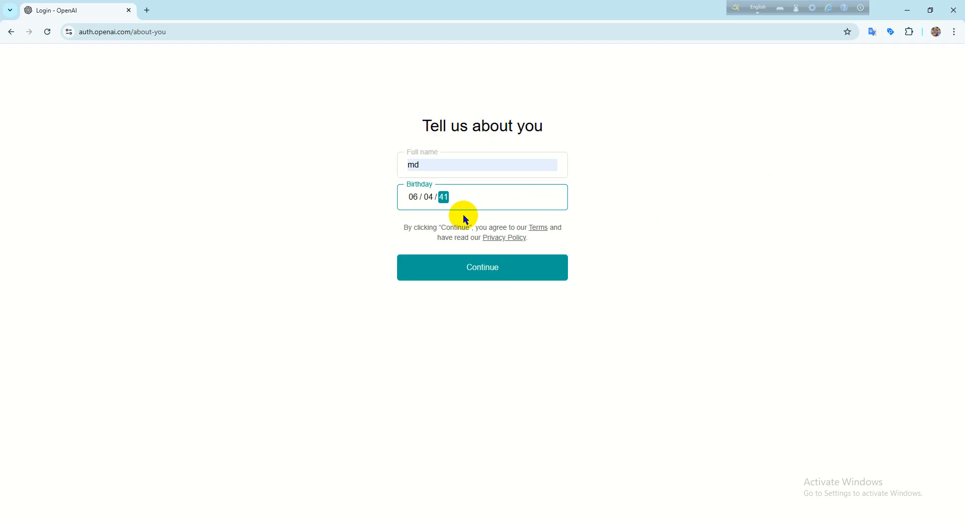
{"action": "key", "text": "BackSpace"}
{"action": "key", "text": "BackSpace"}
{"action": "key", "text": "BackSpace"}
{"action": "left_click", "coordinate": [448, 272]}
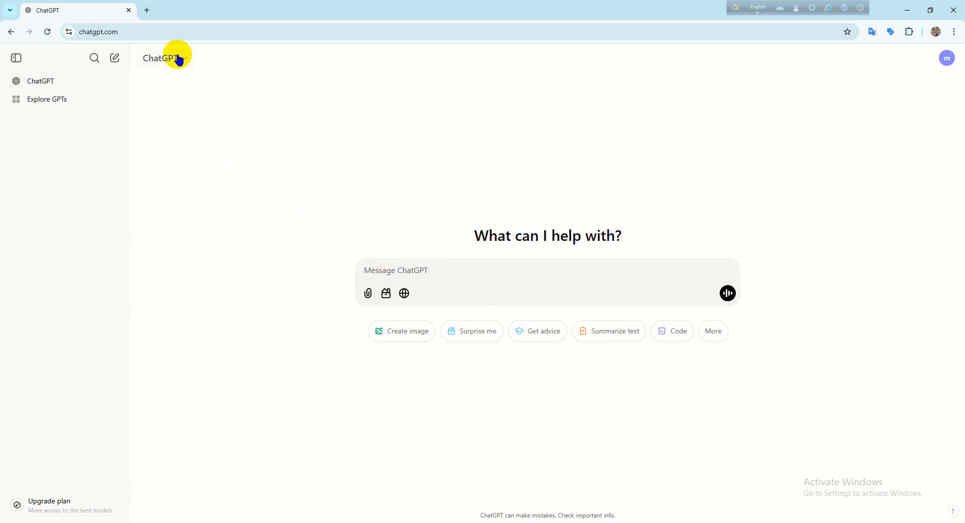
- Examine the available ChatGPT model options, keeping the standard ChatGPT model for everyday tasks selected
{"action": "left_click", "coordinate": [181, 60]}
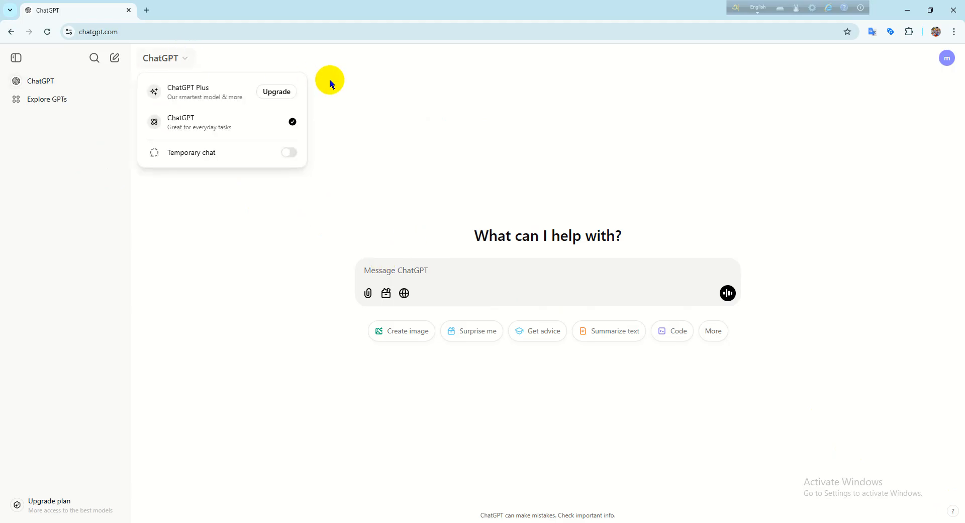
{"action": "left_click", "coordinate": [351, 85]}
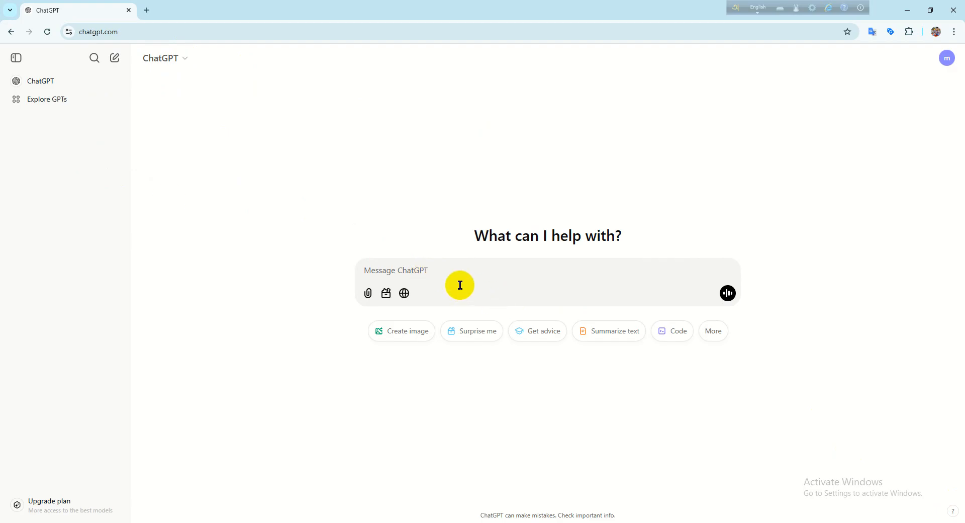
{"action": "left_click", "coordinate": [182, 59]}
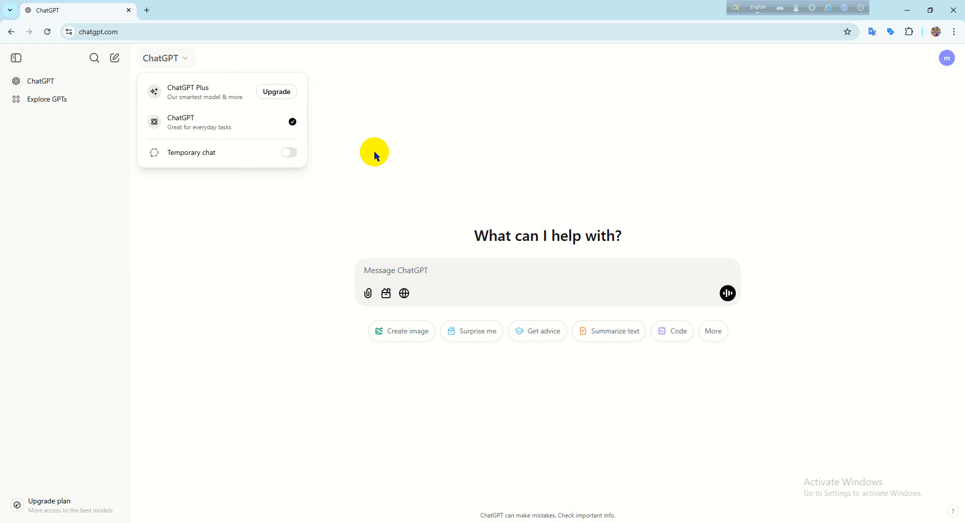
{"action": "left_click", "coordinate": [387, 155]}
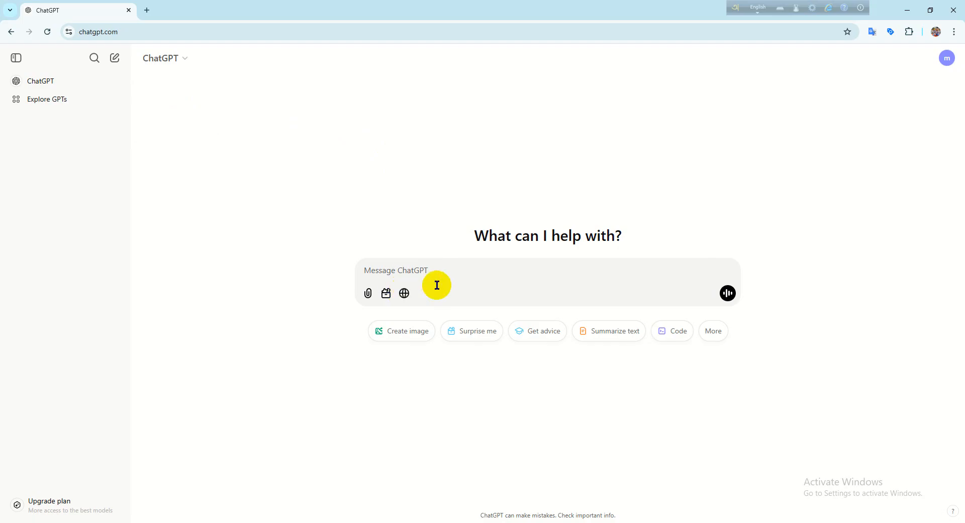
{"action": "left_click", "coordinate": [403, 275]}
{"action": "left_click", "coordinate": [171, 59]}
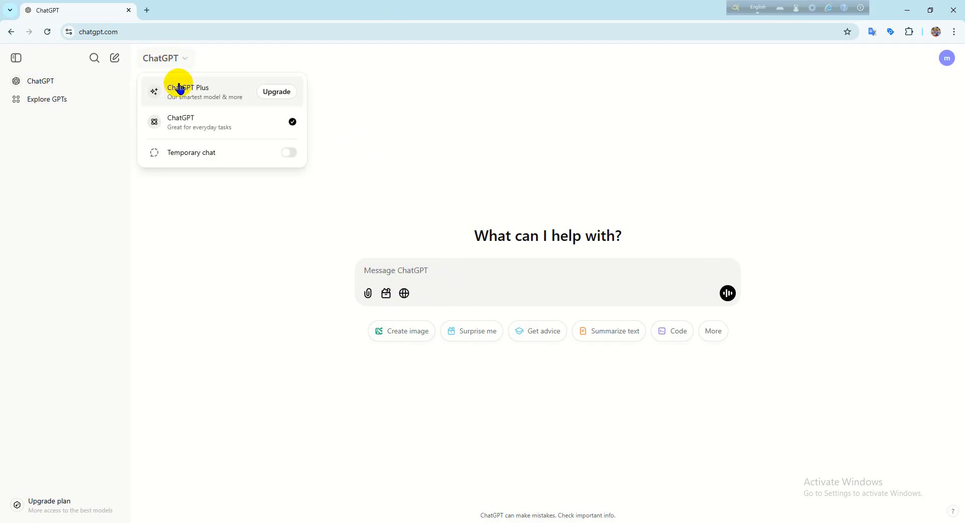
{"action": "left_click", "coordinate": [166, 113]}
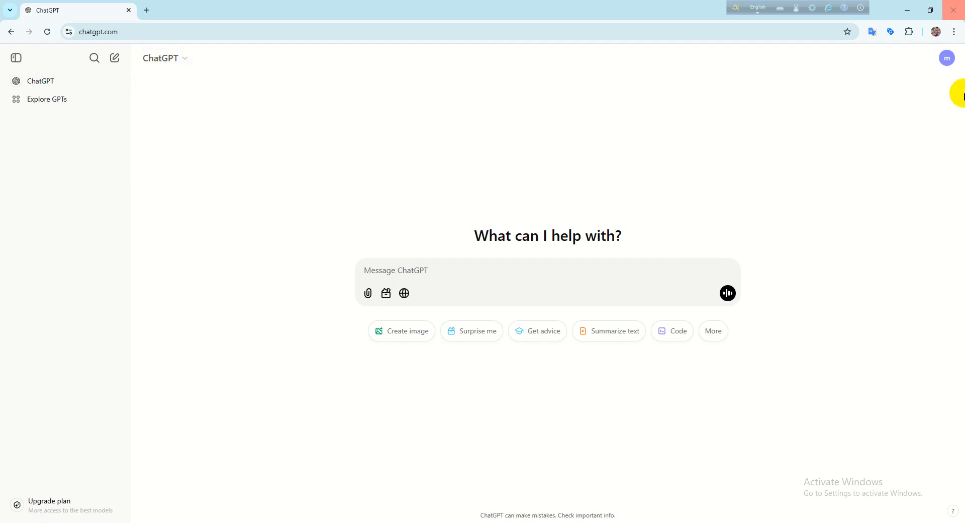
- Begin the ChatGPT prompt with "i provide the service of ads camping on facebook", using the spelling suggestion "camping"
{"action": "left_click", "coordinate": [404, 280]}
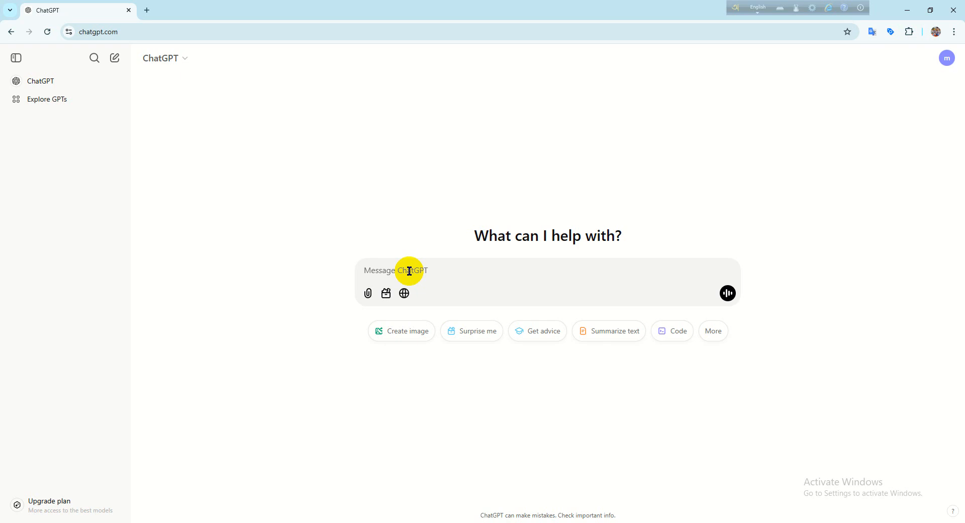
{"action": "type", "text": "i"}
{"action": "key", "text": "BackSpace"}
{"action": "type", "text": "i pro"}
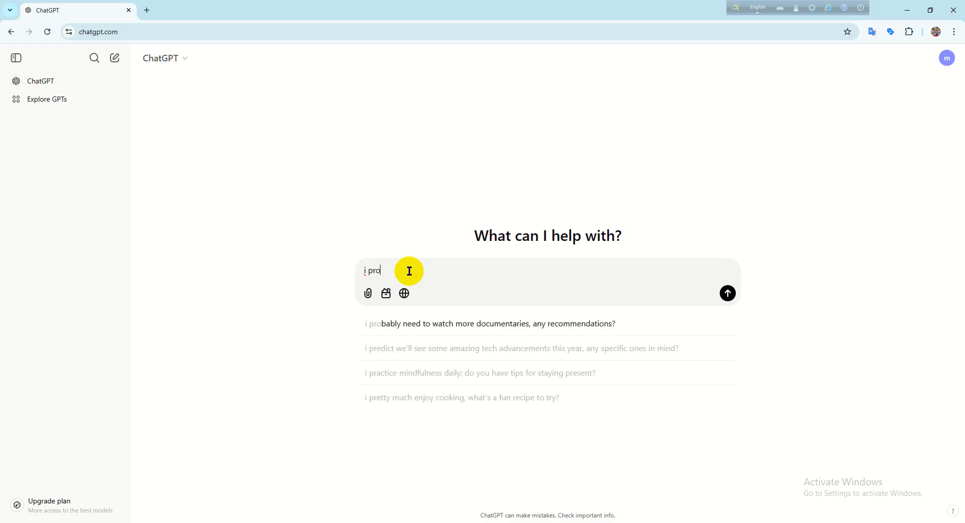
{"action": "type", "text": "vi"}
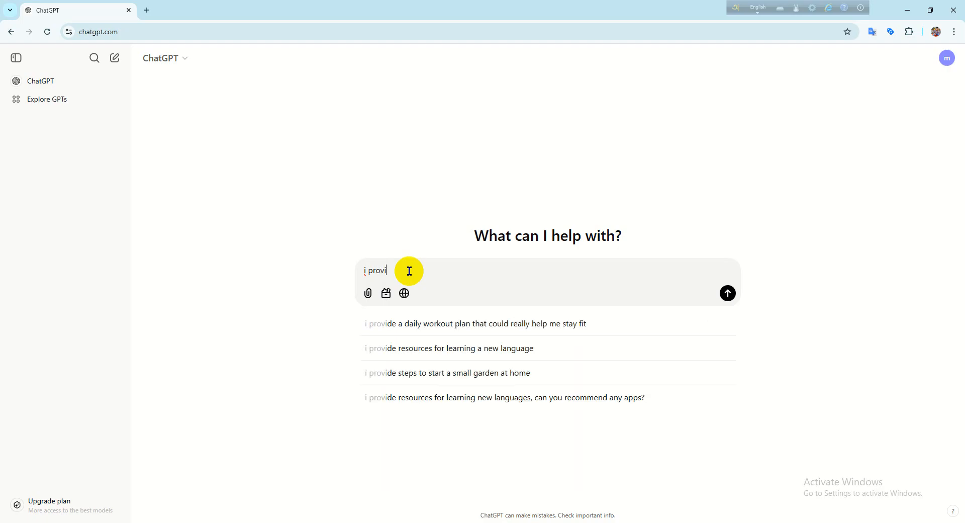
{"action": "type", "text": "de th"}
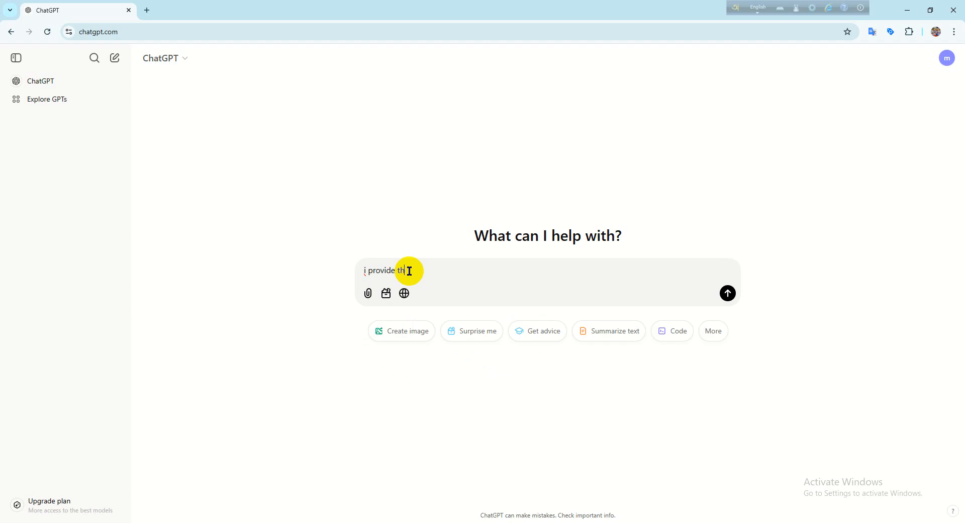
{"action": "type", "text": "e service of ads campaing"}
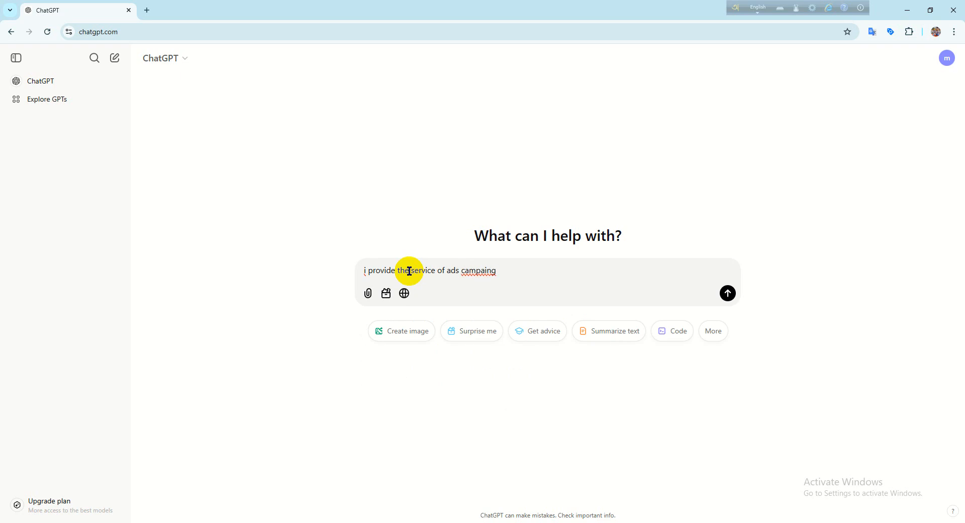
{"action": "type", "text": "on facebook"}
{"action": "right_click", "coordinate": [479, 274]}
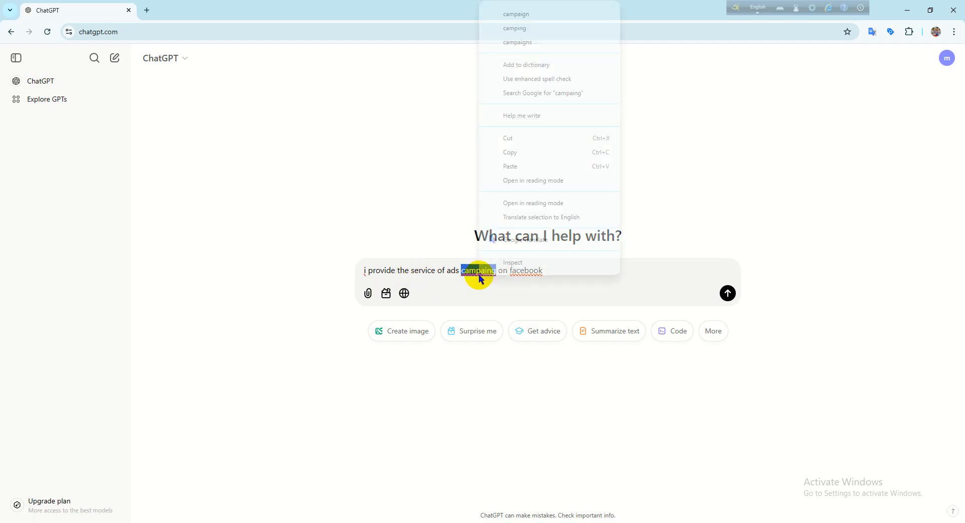
{"action": "left_click", "coordinate": [523, 27]}
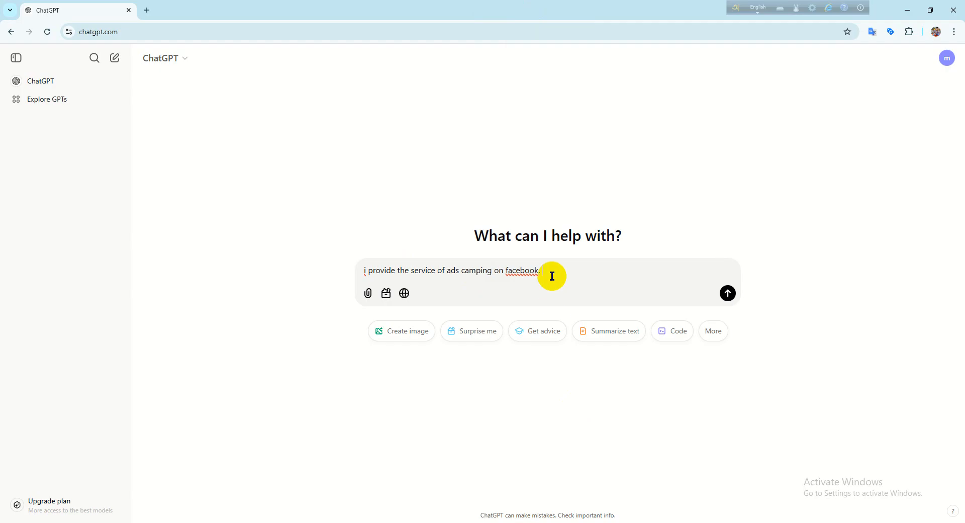
- Add the request "you write me facebook ad service related description" to the prompt, correcting the spelling of "related"
{"action": "type", "text": "yo"}
{"action": "type", "text": "u write me facebook ad service"}
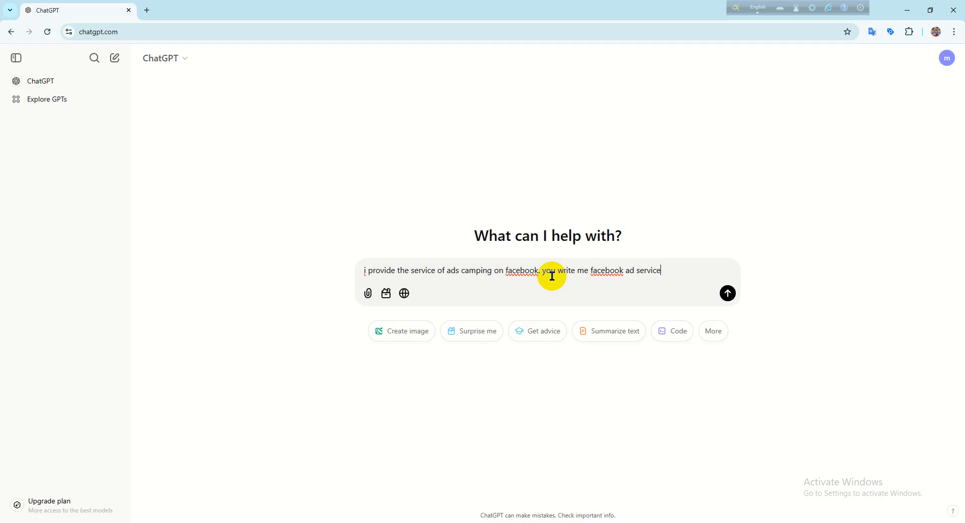
{"action": "type", "text": " realated"}
{"action": "type", "text": "description"}
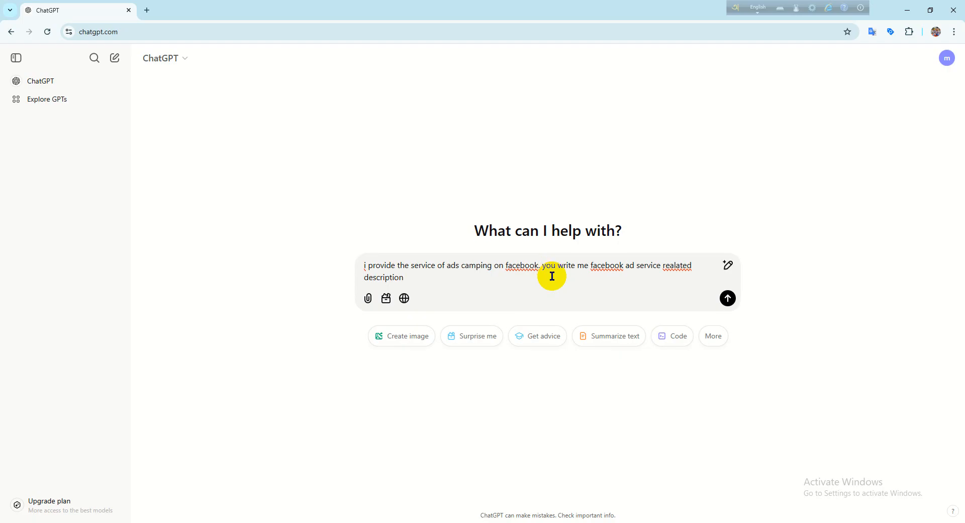
{"action": "right_click", "coordinate": [677, 266]}
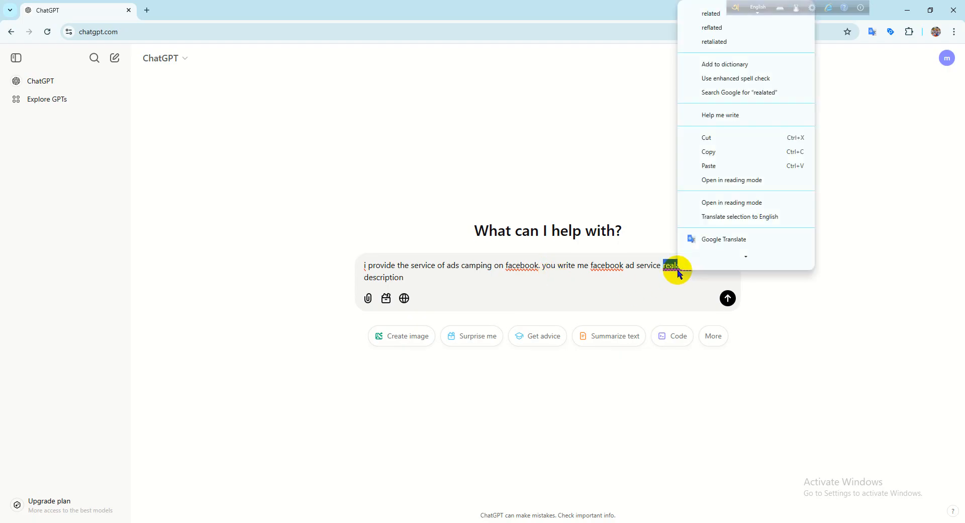
{"action": "left_click", "coordinate": [711, 14]}
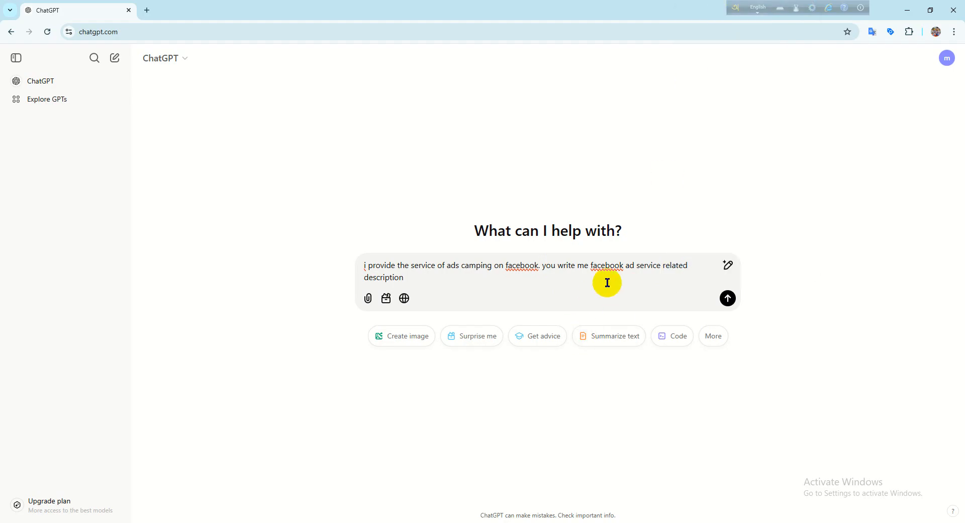
- Submit the prompt to ChatGPT and review the generated Facebook ad service description
{"action": "left_click", "coordinate": [727, 298]}
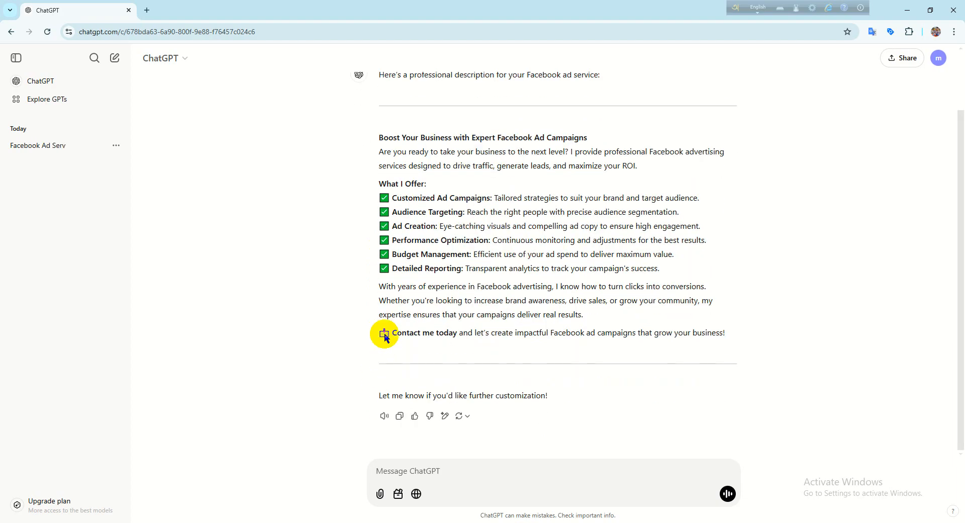
{"action": "scroll", "coordinate": [386, 332], "scroll_direction": "up", "scroll_amount": 2}
{"action": "scroll", "coordinate": [409, 317], "scroll_direction": "down", "scroll_amount": 2}
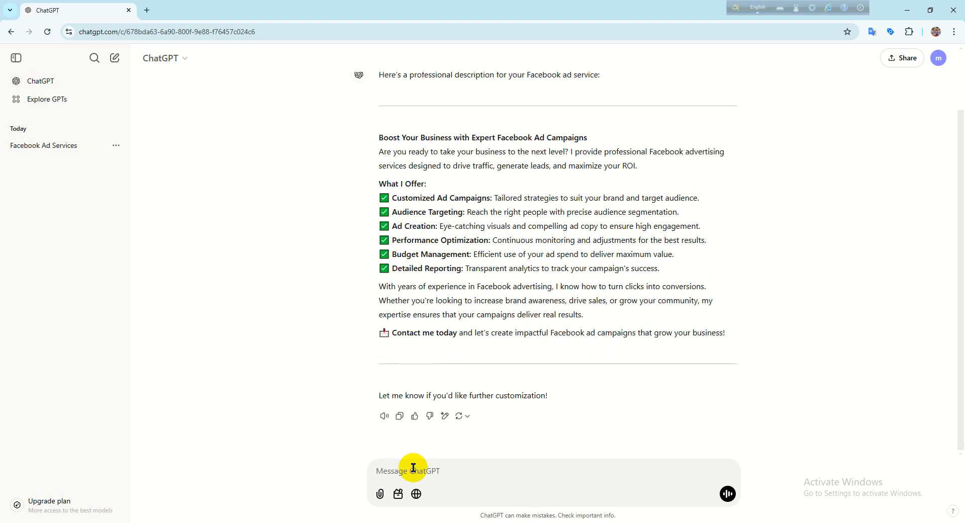
- Ask ChatGPT for a condensed description with the prompt "short" and compare it with the original longer version
{"action": "left_click", "coordinate": [407, 466]}
{"action": "type", "text": "short"}
{"action": "key", "text": "Return"}
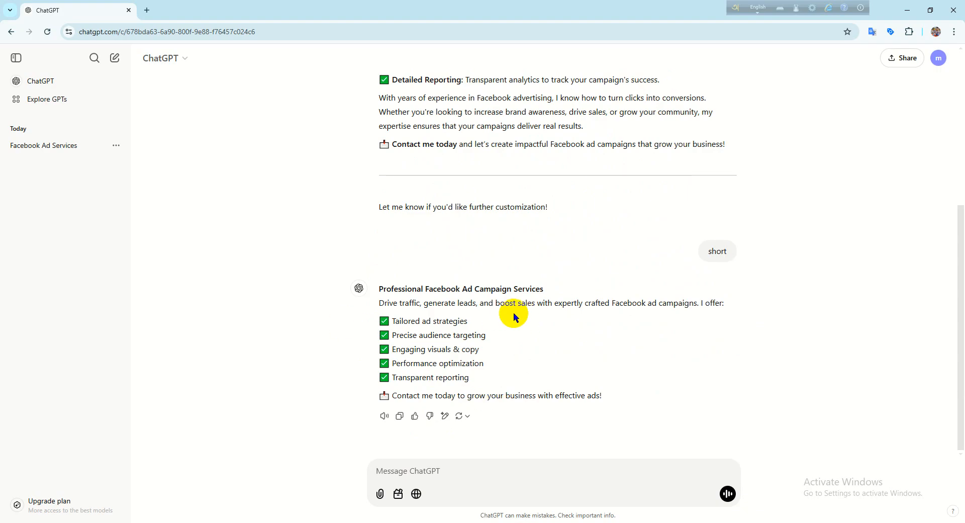
{"action": "scroll", "coordinate": [519, 315], "scroll_direction": "up", "scroll_amount": 3}
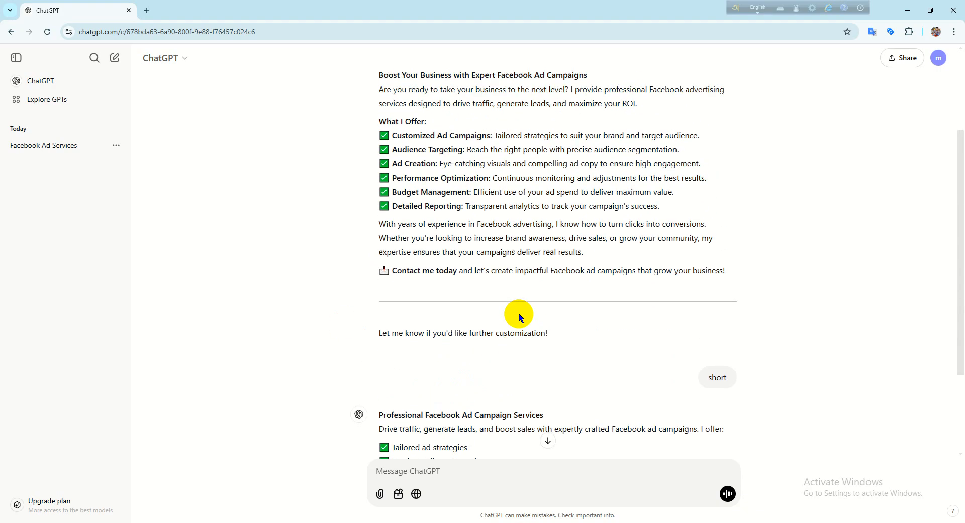
{"action": "scroll", "coordinate": [517, 312], "scroll_direction": "up", "scroll_amount": 1}
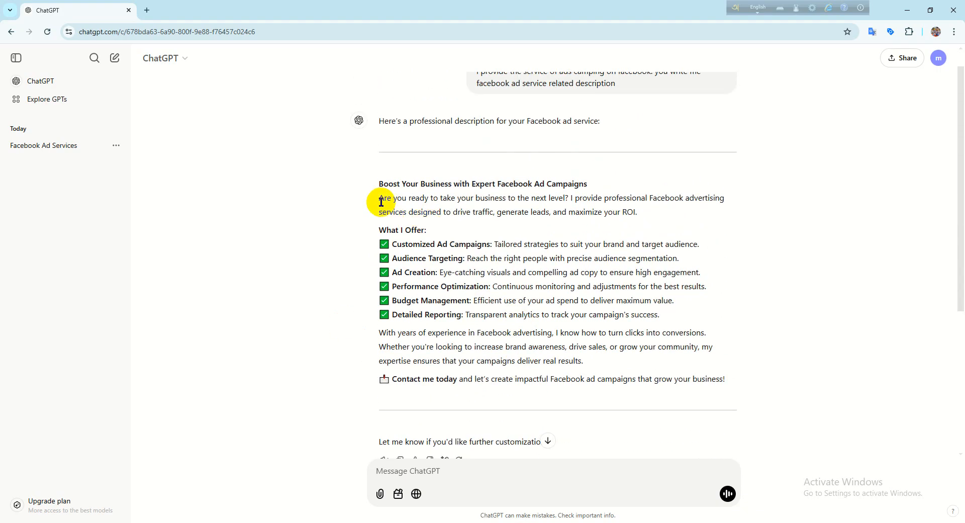
{"action": "left_click_drag", "start_coordinate": [378, 199], "coordinate": [717, 369]}
{"action": "left_click", "coordinate": [725, 269]}
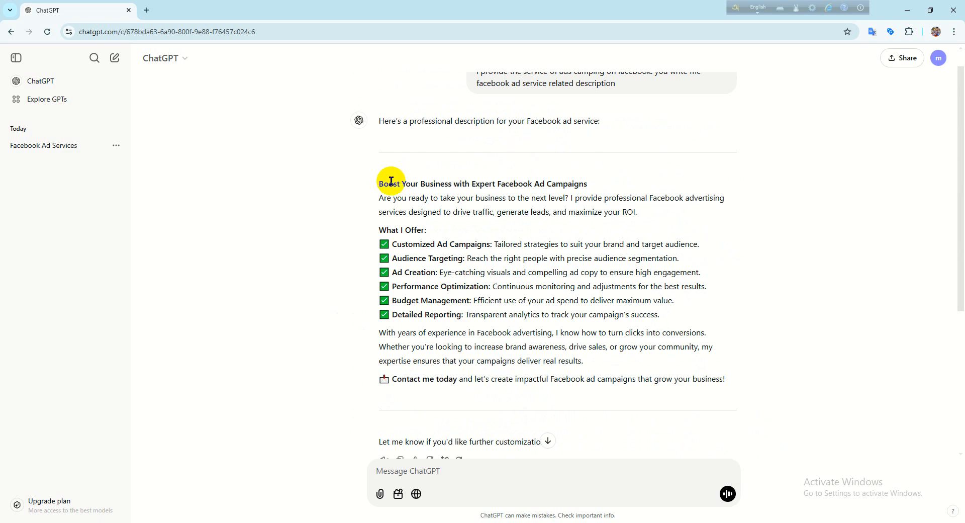
{"action": "scroll", "coordinate": [503, 151], "scroll_direction": "up", "scroll_amount": 1}
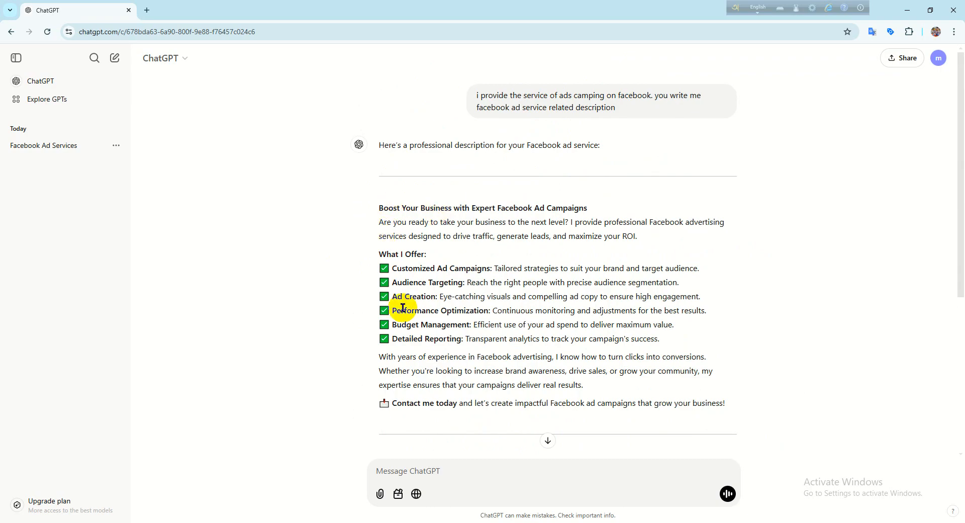
- Ask ChatGPT for an expanded version of the description with the prompt "more"
{"action": "scroll", "coordinate": [397, 337], "scroll_direction": "down", "scroll_amount": 5}
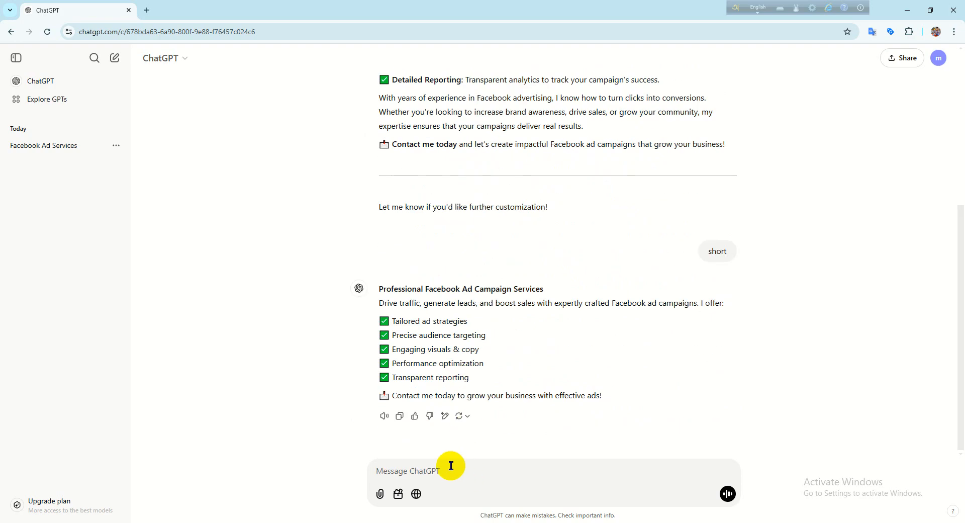
{"action": "type", "text": "more"}
{"action": "key", "text": "Return"}
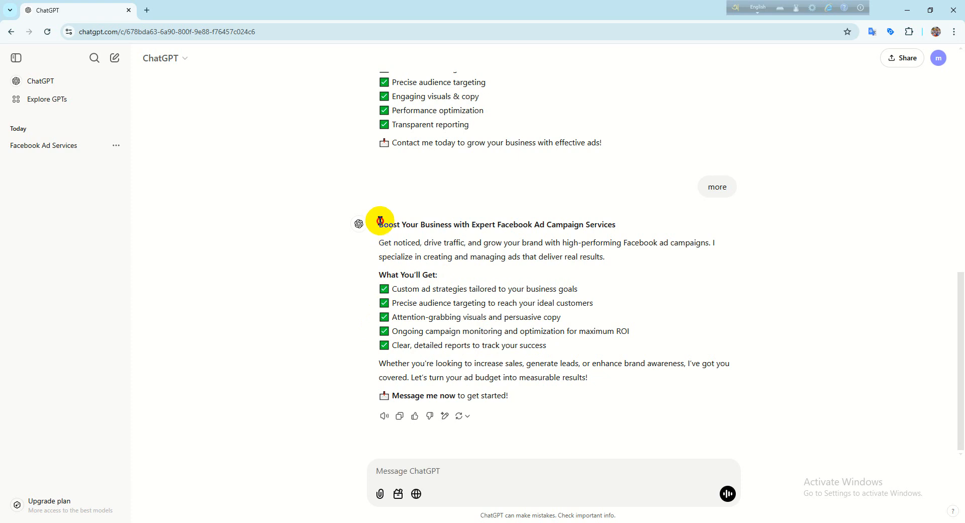
- Copy the whole "Boost Your Business with Expert Facebook Ad Campaign Services" description and switch to the Facebook post draft
{"action": "left_click_drag", "start_coordinate": [380, 221], "coordinate": [601, 397]}
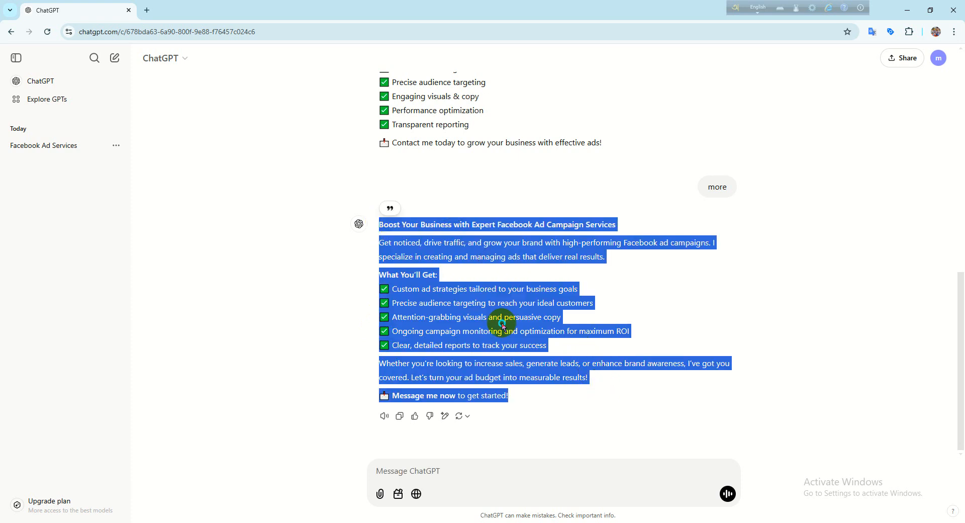
{"action": "right_click", "coordinate": [502, 326]}
{"action": "left_click", "coordinate": [528, 338]}
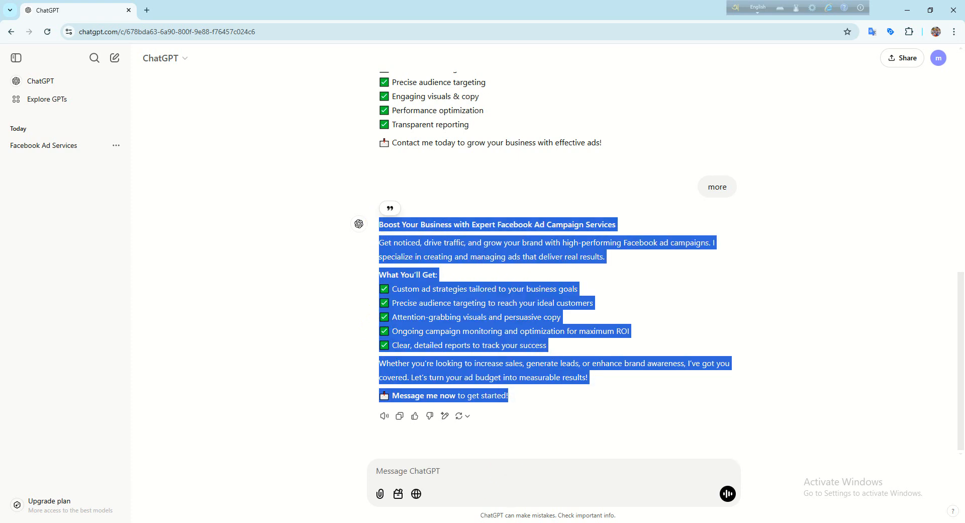
{"action": "key", "text": "alt+Tab"}
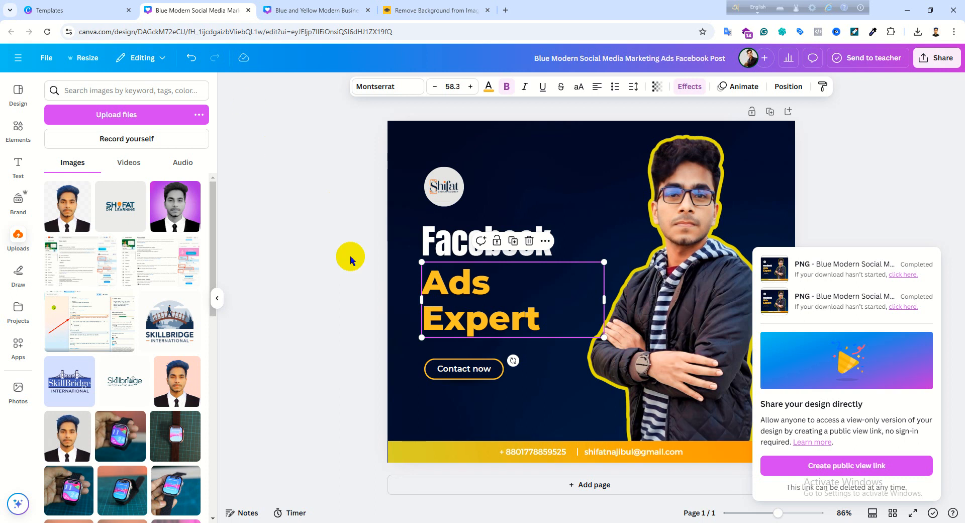
{"action": "left_click", "coordinate": [502, 522]}
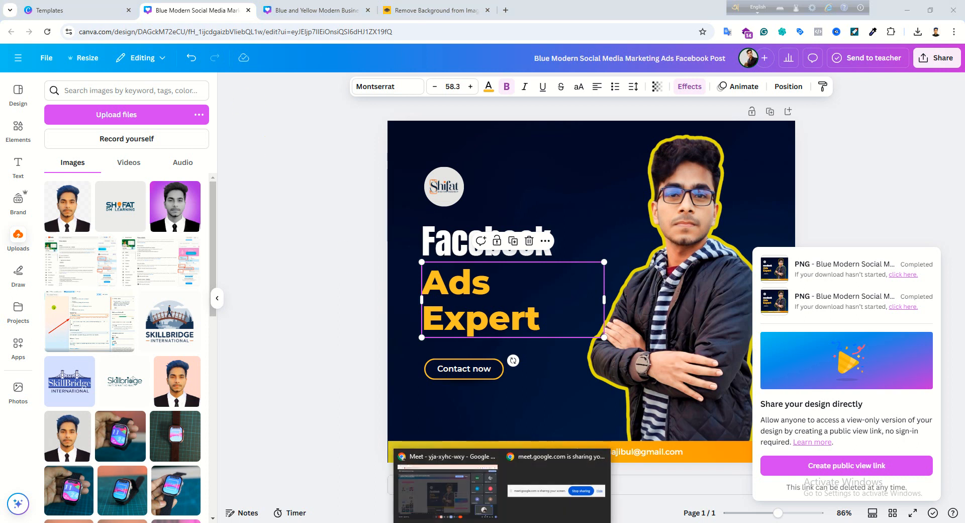
{"action": "left_click", "coordinate": [477, 522]}
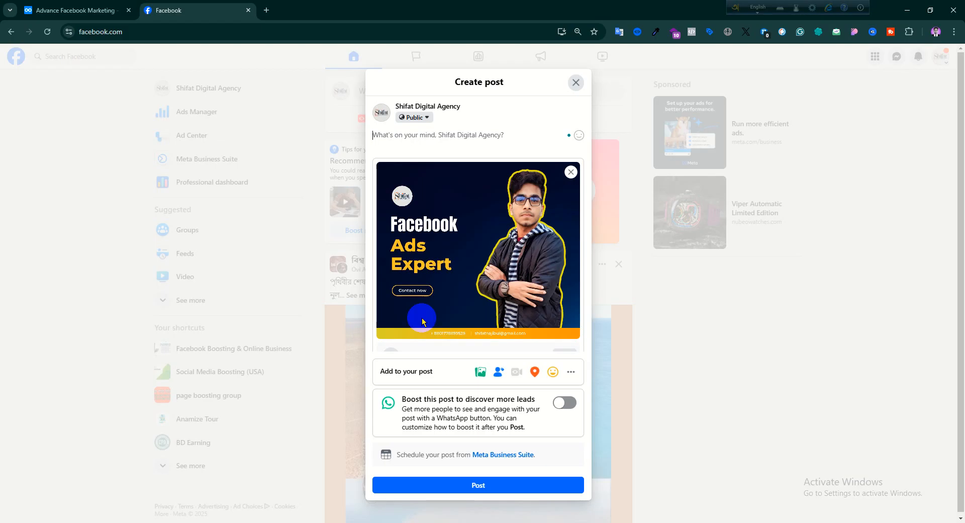
- Paste the copied description into the text area of the Shifat Digital Agency post and check it
{"action": "left_click", "coordinate": [399, 129]}
{"action": "right_click", "coordinate": [399, 129]}
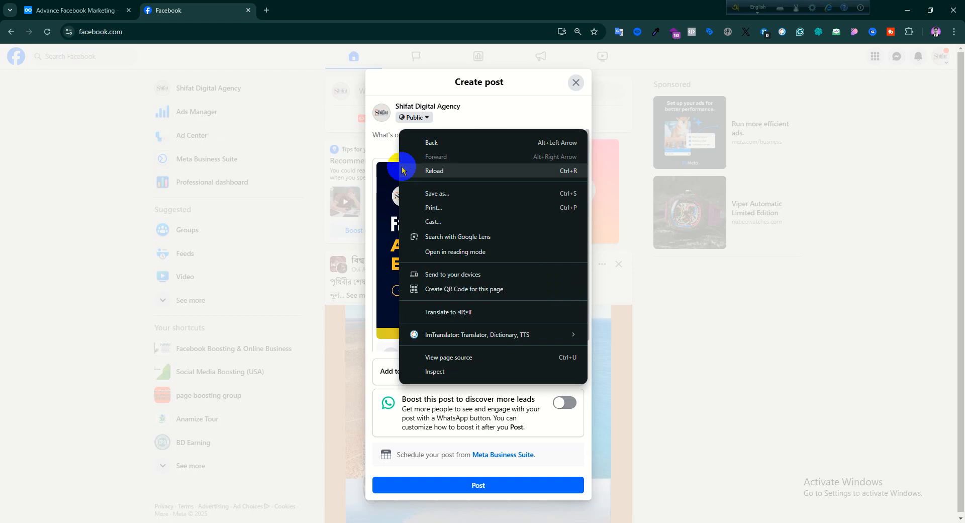
{"action": "left_click", "coordinate": [388, 132]}
{"action": "right_click", "coordinate": [389, 134]}
{"action": "left_click", "coordinate": [421, 246]}
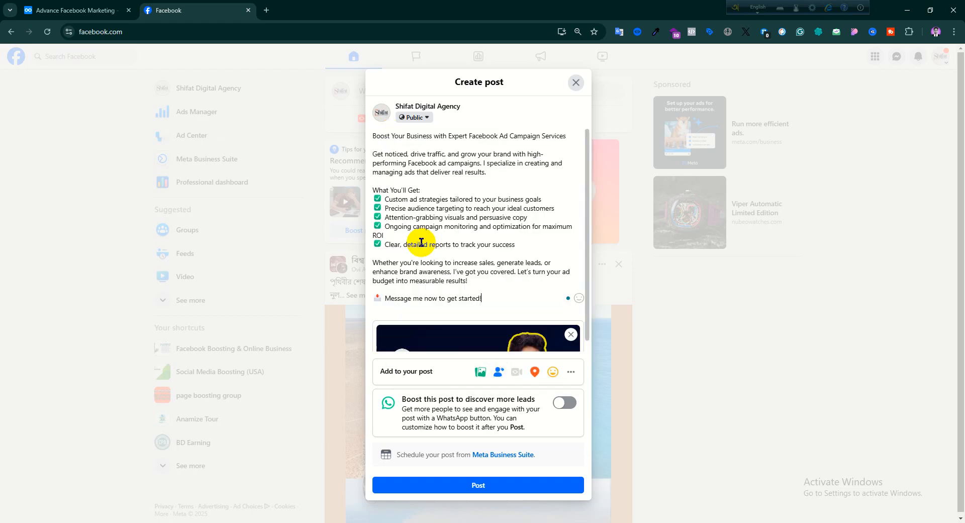
{"action": "scroll", "coordinate": [423, 243], "scroll_direction": "down", "scroll_amount": 2}
{"action": "scroll", "coordinate": [423, 249], "scroll_direction": "up", "scroll_amount": 2}
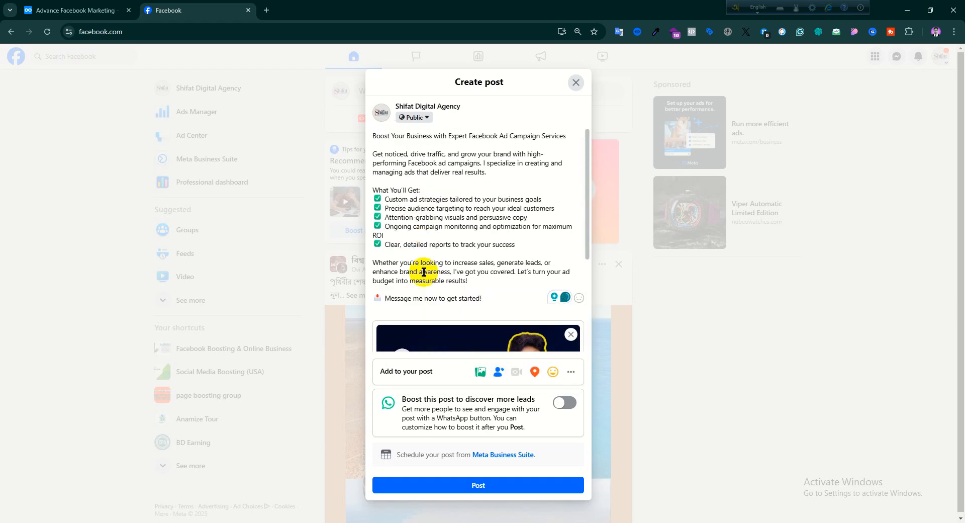
- In the Dynalist outline, mark "Right way Facebook Post" as done and highlight the "# research" item
{"action": "key", "text": "ctrl+Tab"}
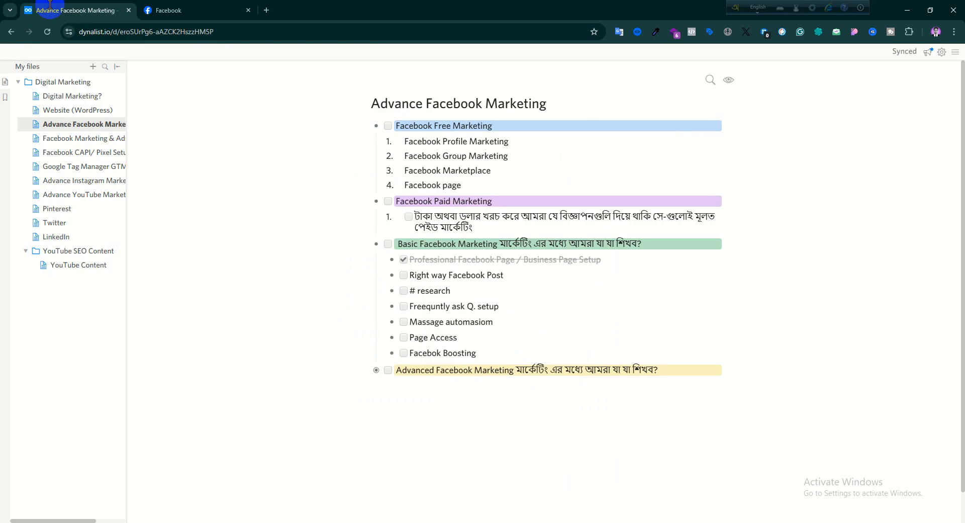
{"action": "left_click", "coordinate": [404, 276]}
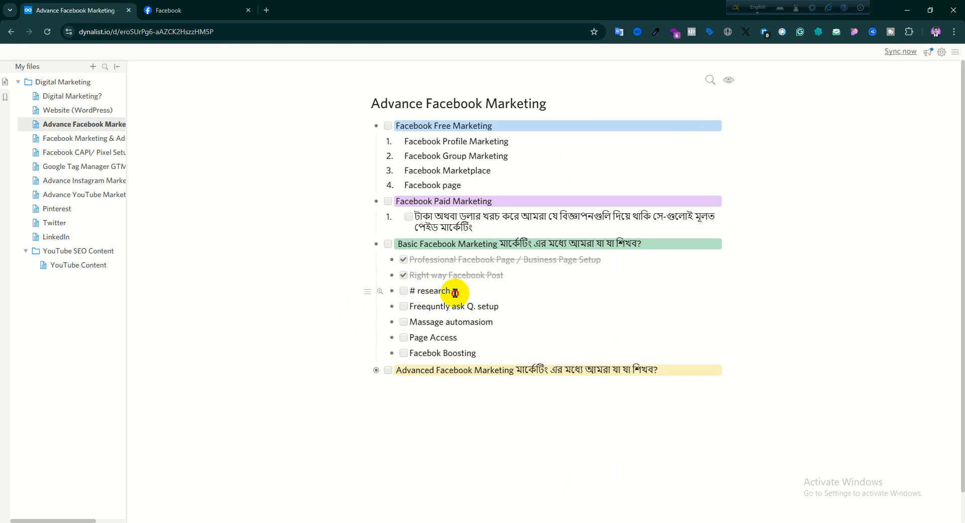
{"action": "left_click_drag", "start_coordinate": [452, 291], "coordinate": [411, 288]}
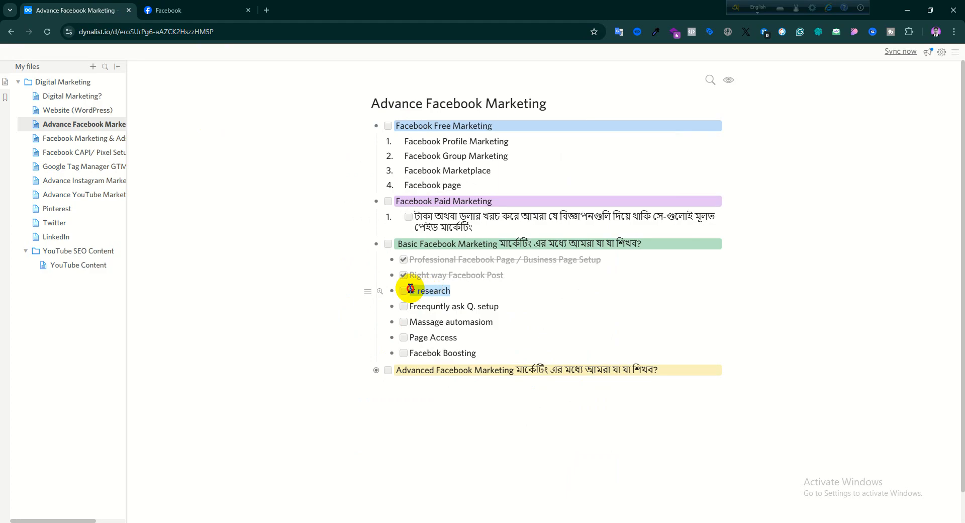
- Back in the Facebook post, add the suggested hashtags #facebookboosting and #facebookadscampaigns on a new line below the description
{"action": "left_click", "coordinate": [206, 10]}
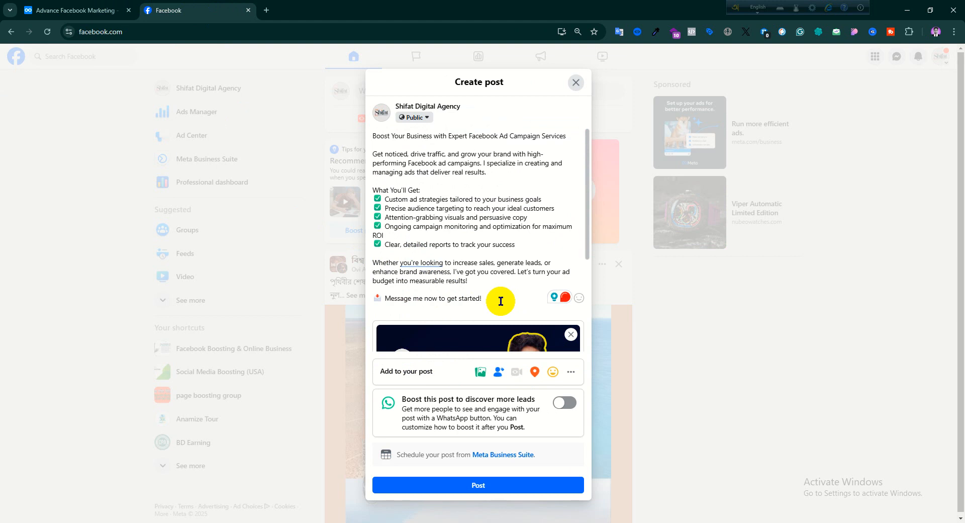
{"action": "scroll", "coordinate": [501, 301], "scroll_direction": "down", "scroll_amount": 3}
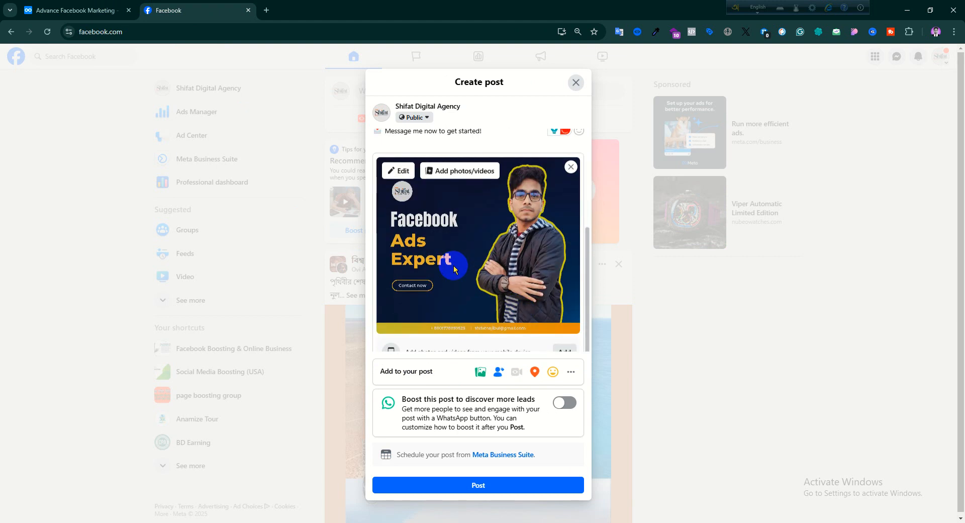
{"action": "scroll", "coordinate": [454, 264], "scroll_direction": "up", "scroll_amount": 2}
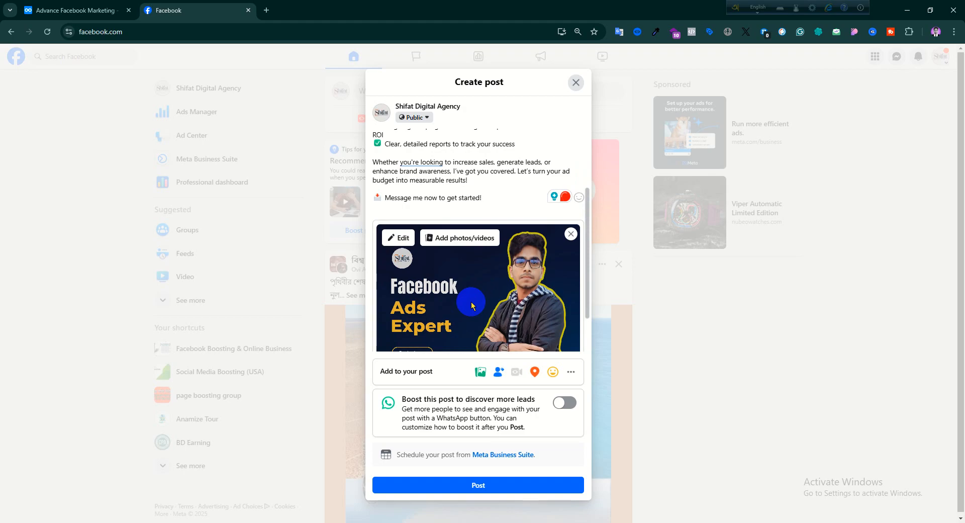
{"action": "scroll", "coordinate": [471, 301], "scroll_direction": "up", "scroll_amount": 2}
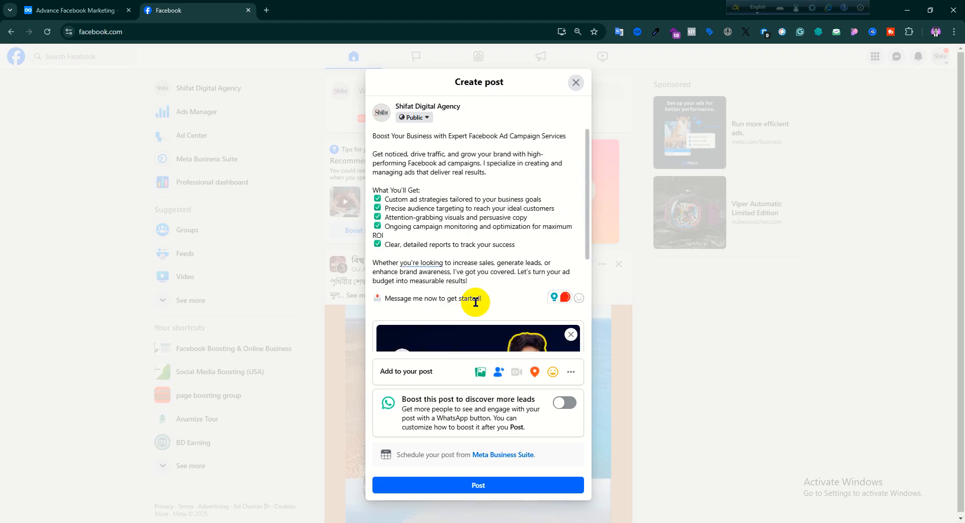
{"action": "key", "text": "Return"}
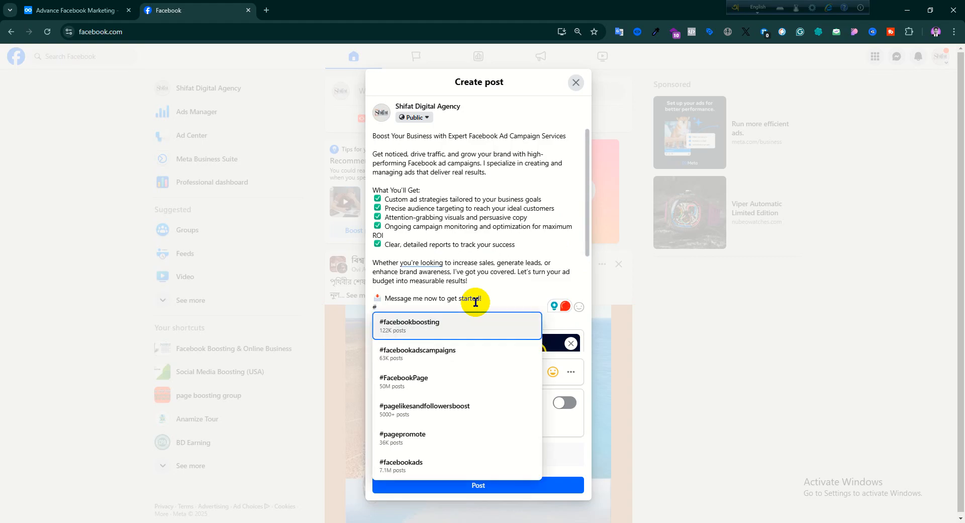
{"action": "left_click", "coordinate": [414, 331]}
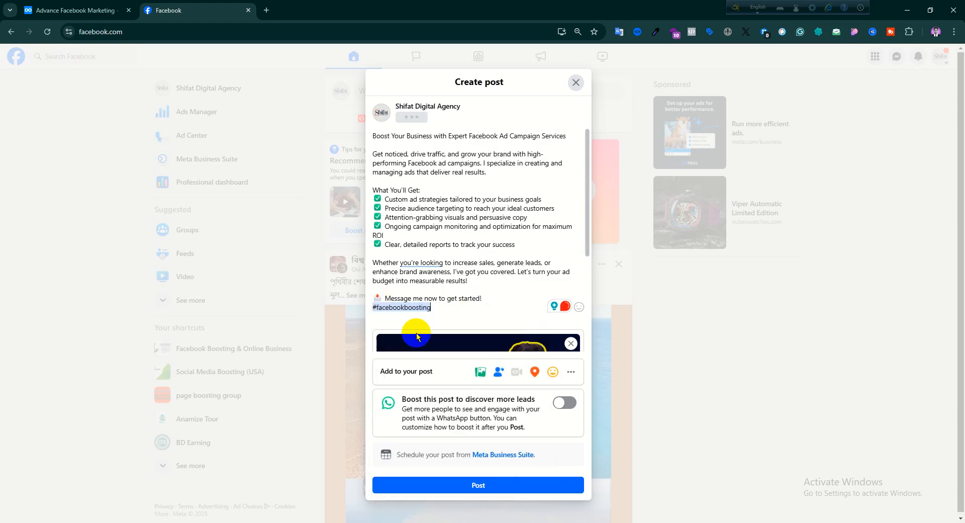
{"action": "scroll", "coordinate": [440, 336], "scroll_direction": "down", "scroll_amount": 2}
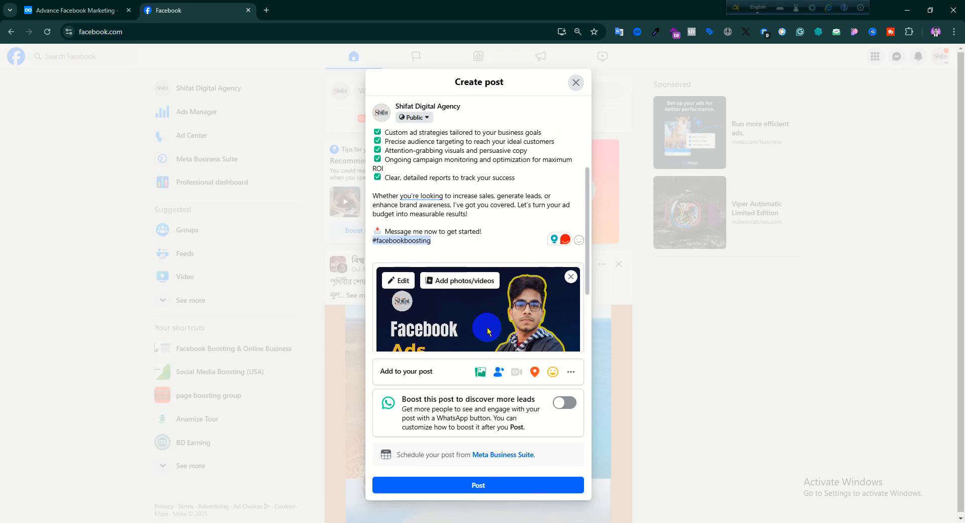
{"action": "type", "text": "#face"}
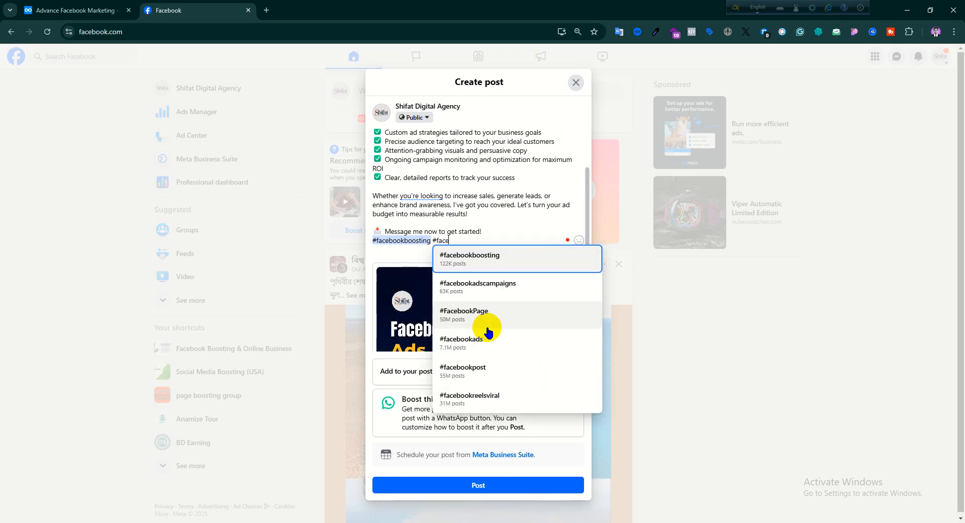
{"action": "left_click", "coordinate": [483, 287]}
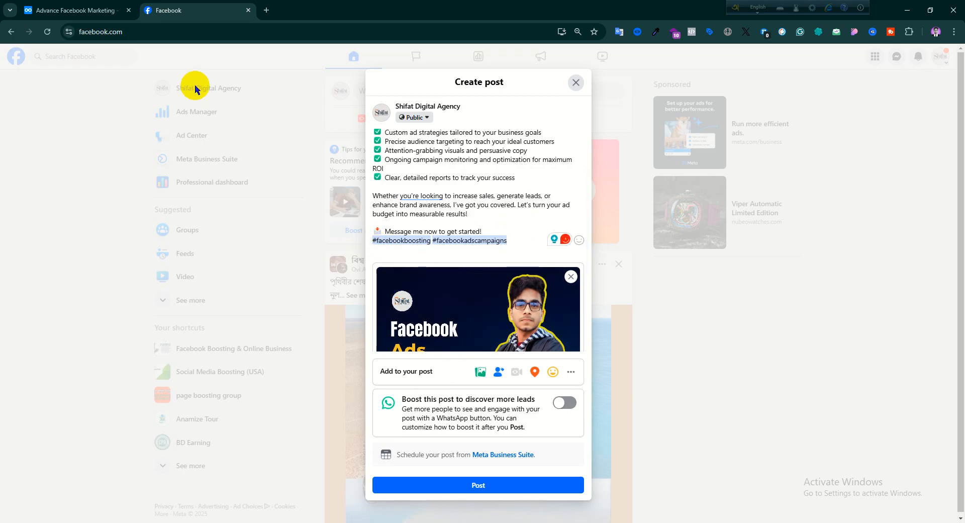
- Search Google for "hashtag generator" in a new tab and open Inflact's hashtag generator for Instagram
{"action": "left_click", "coordinate": [266, 10]}
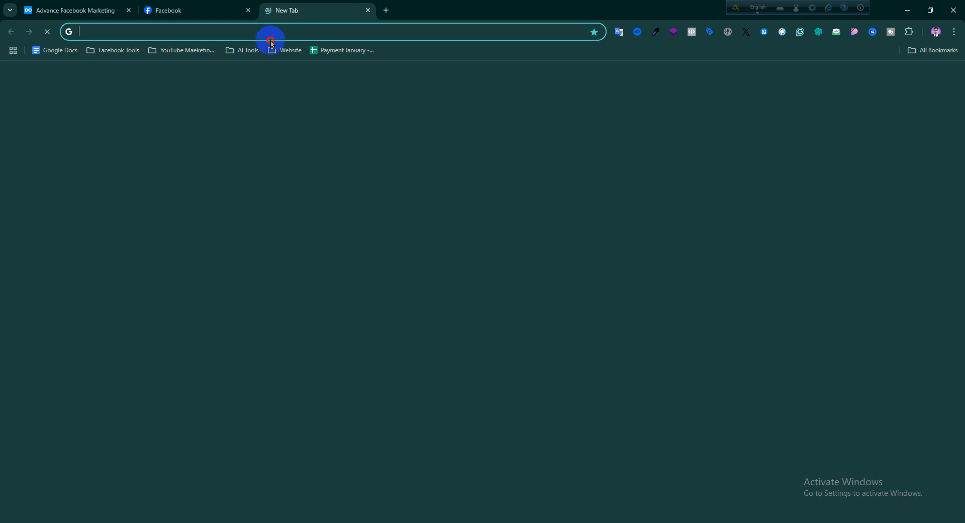
{"action": "left_click", "coordinate": [263, 35]}
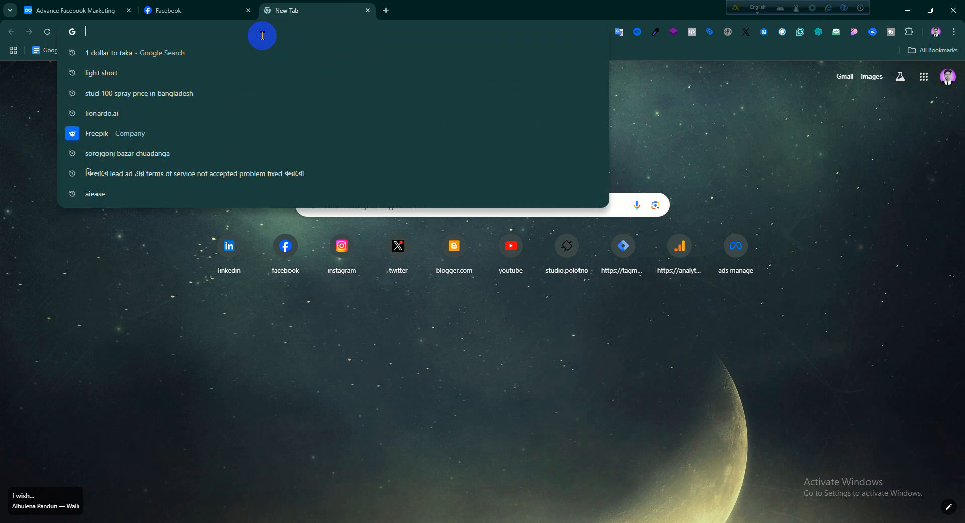
{"action": "type", "text": "hastag"}
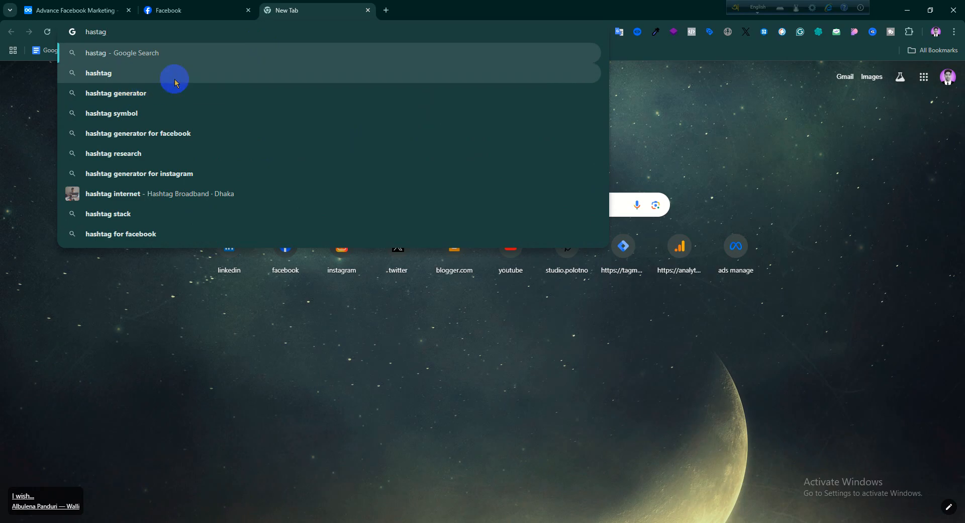
{"action": "left_click", "coordinate": [166, 95]}
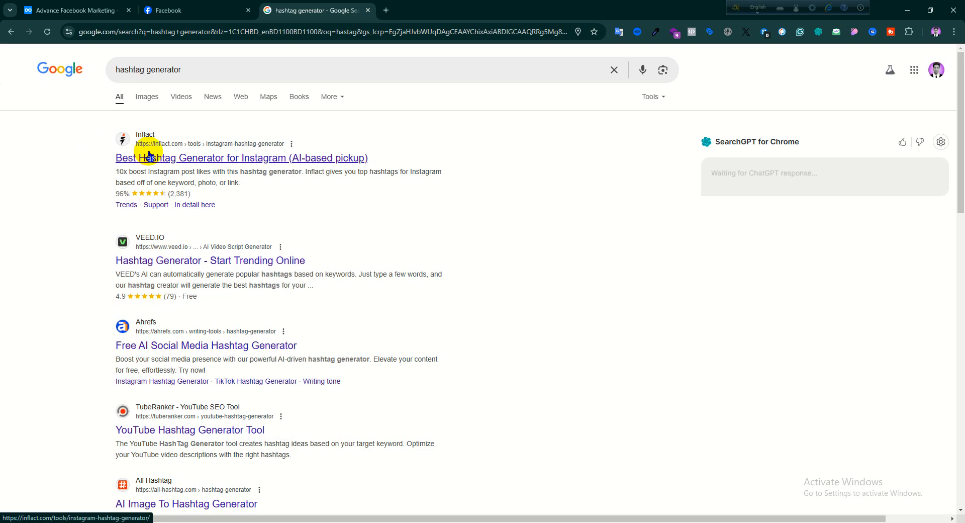
{"action": "scroll", "coordinate": [149, 156], "scroll_direction": "down", "scroll_amount": 4}
{"action": "scroll", "coordinate": [151, 158], "scroll_direction": "up", "scroll_amount": 4}
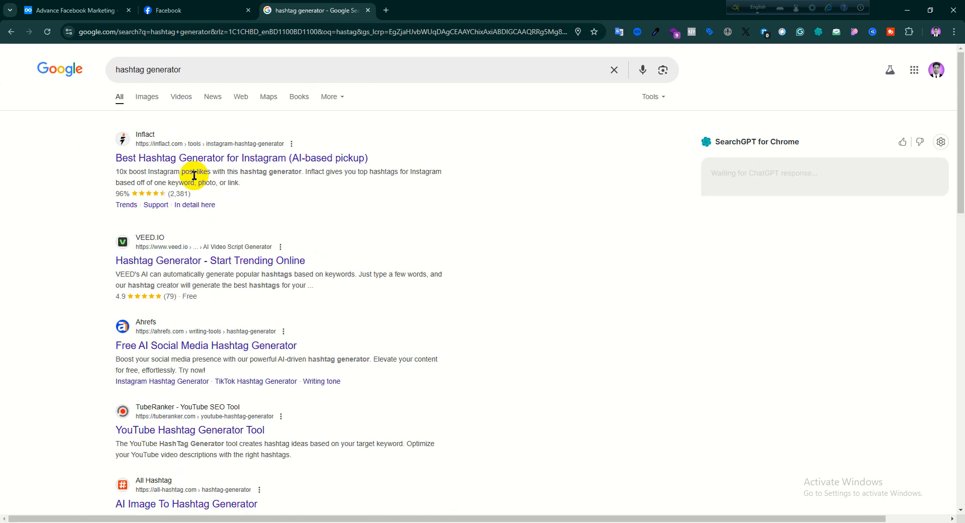
{"action": "left_click", "coordinate": [149, 158]}
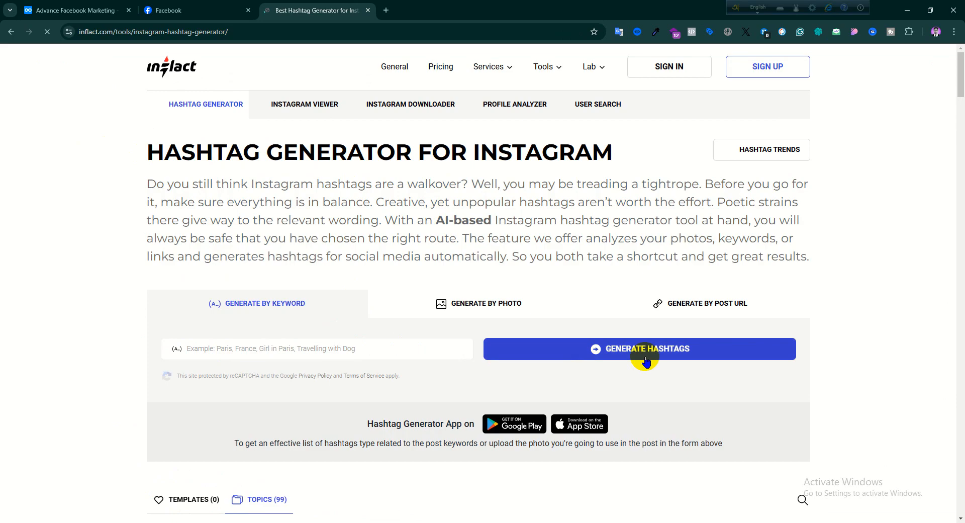
- Generate hashtags by keyword for "facebook ads" in the Inflact generator
{"action": "left_click", "coordinate": [238, 350]}
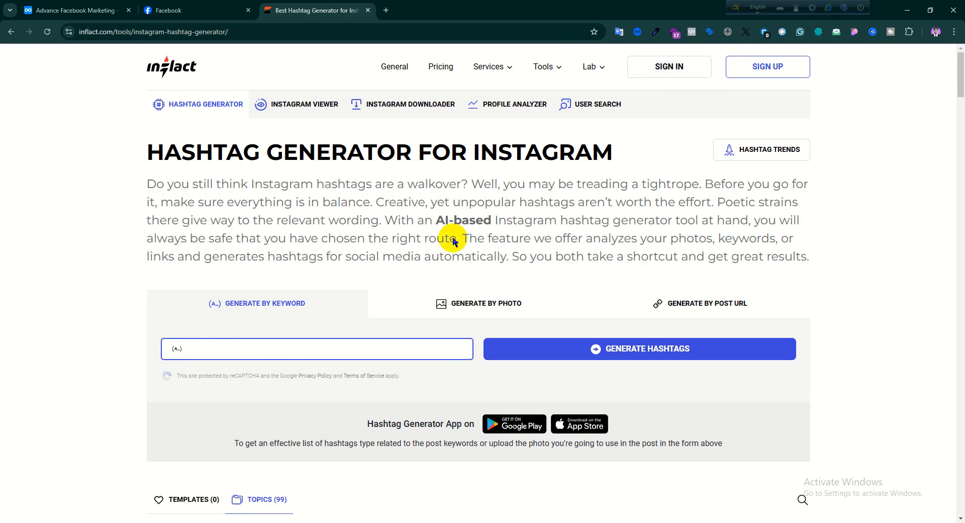
{"action": "left_click", "coordinate": [604, 343]}
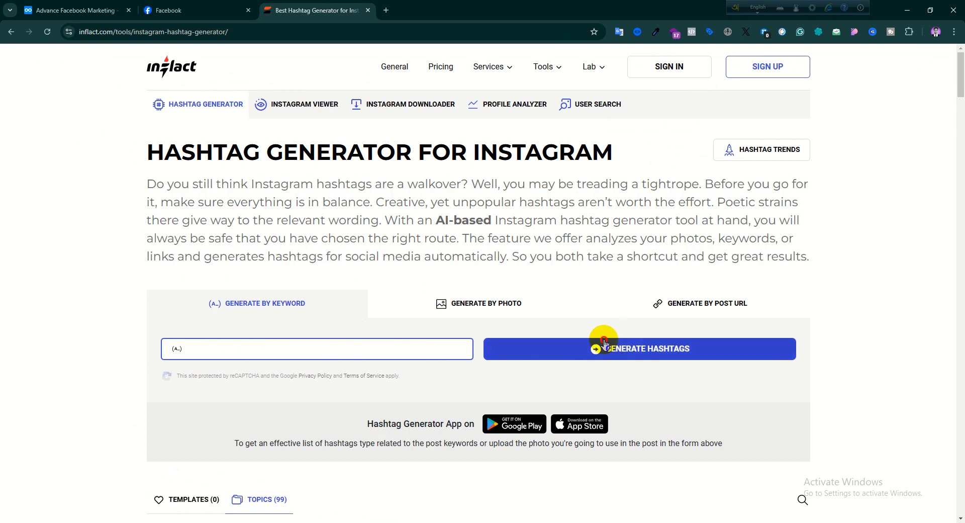
{"action": "left_click", "coordinate": [235, 349]}
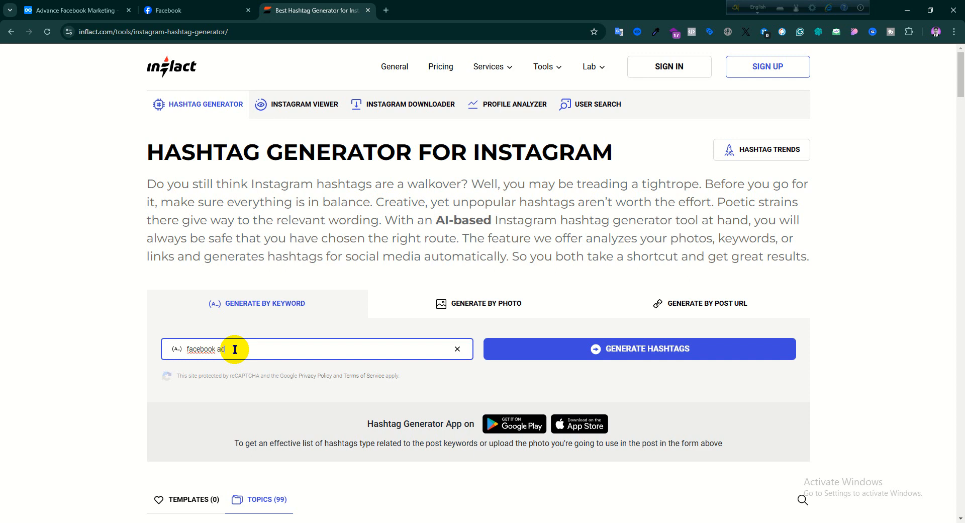
{"action": "left_click", "coordinate": [624, 347]}
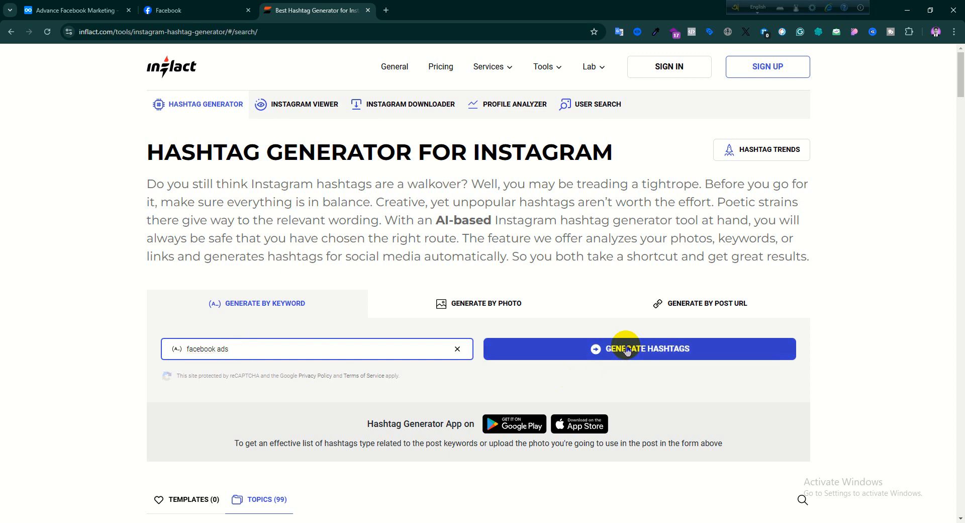
- Review the similar hashtags and select the Rare ones from #facebookleads down through #facebookmarketingads
{"action": "scroll", "coordinate": [501, 291], "scroll_direction": "up", "scroll_amount": 2}
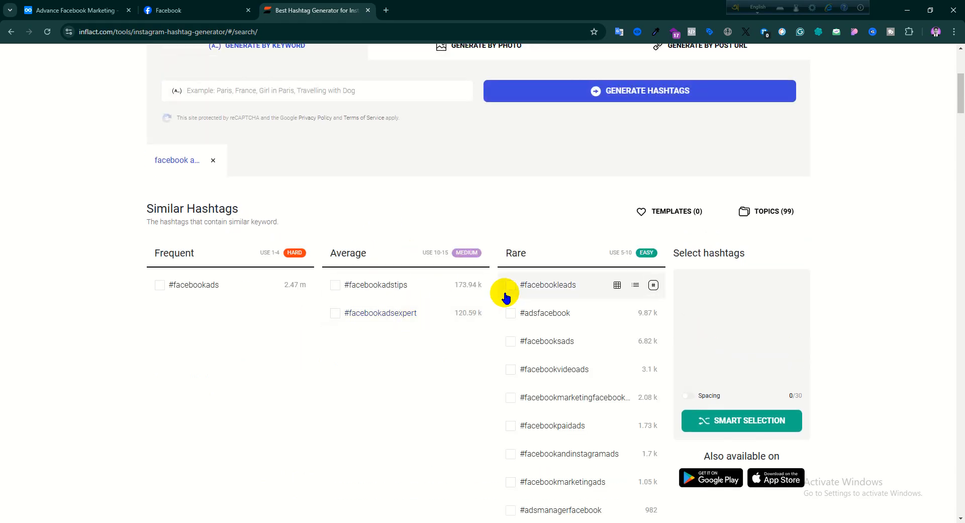
{"action": "scroll", "coordinate": [508, 292], "scroll_direction": "down", "scroll_amount": 3}
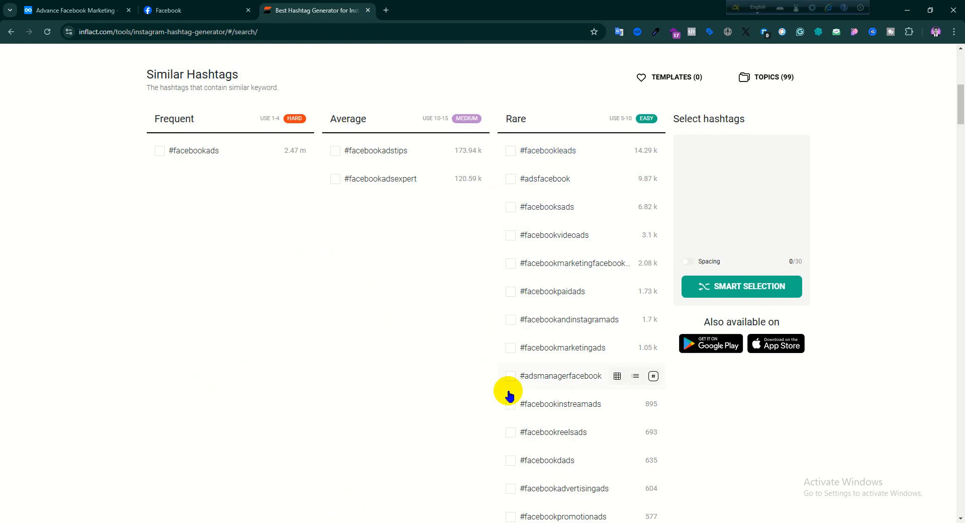
{"action": "scroll", "coordinate": [505, 415], "scroll_direction": "down", "scroll_amount": 1}
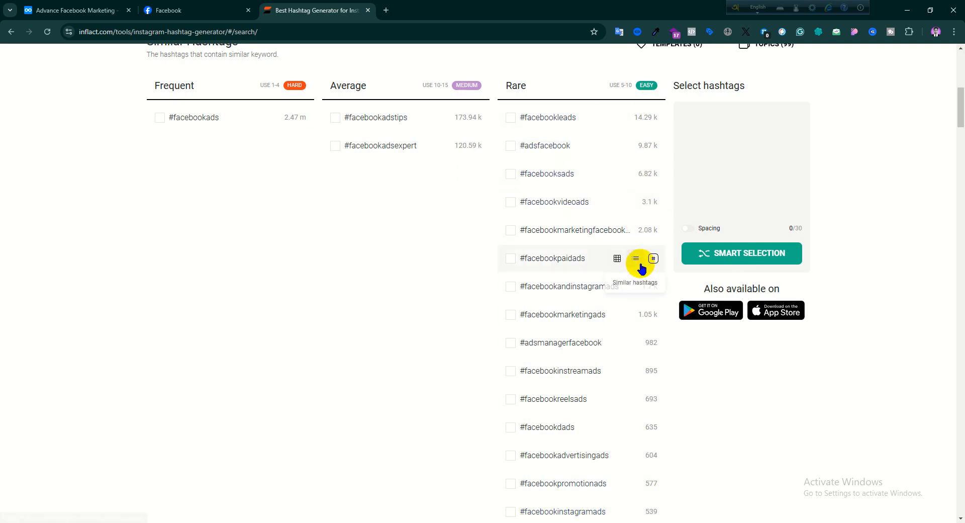
{"action": "scroll", "coordinate": [649, 352], "scroll_direction": "down", "scroll_amount": 3}
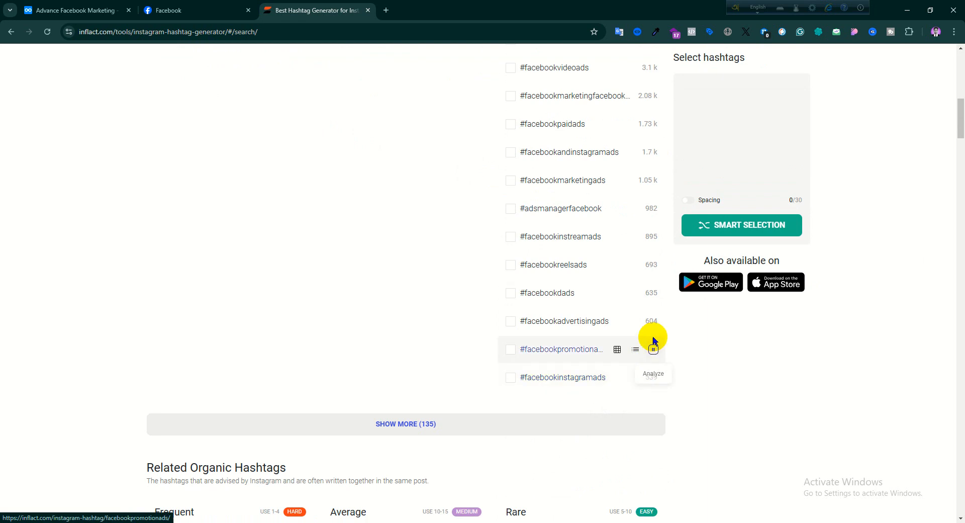
{"action": "scroll", "coordinate": [655, 264], "scroll_direction": "up", "scroll_amount": 3}
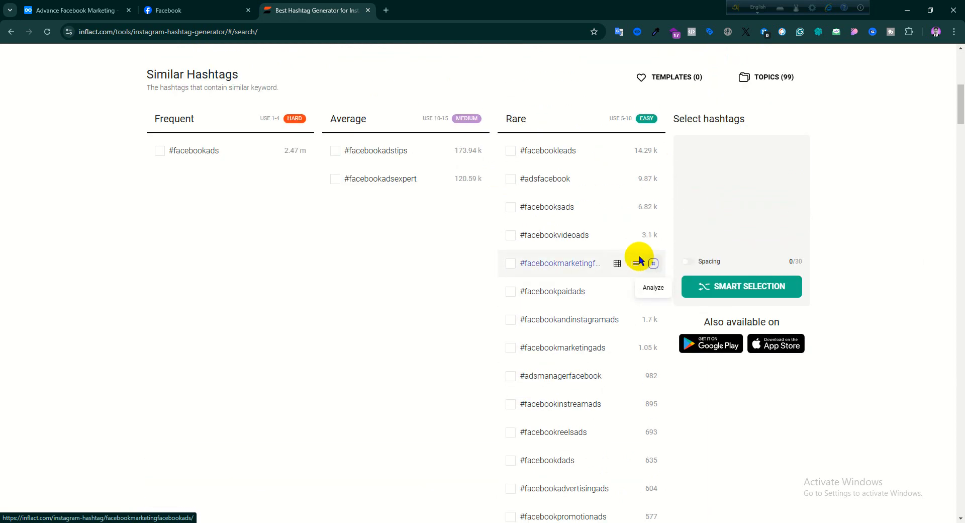
{"action": "left_click", "coordinate": [510, 151]}
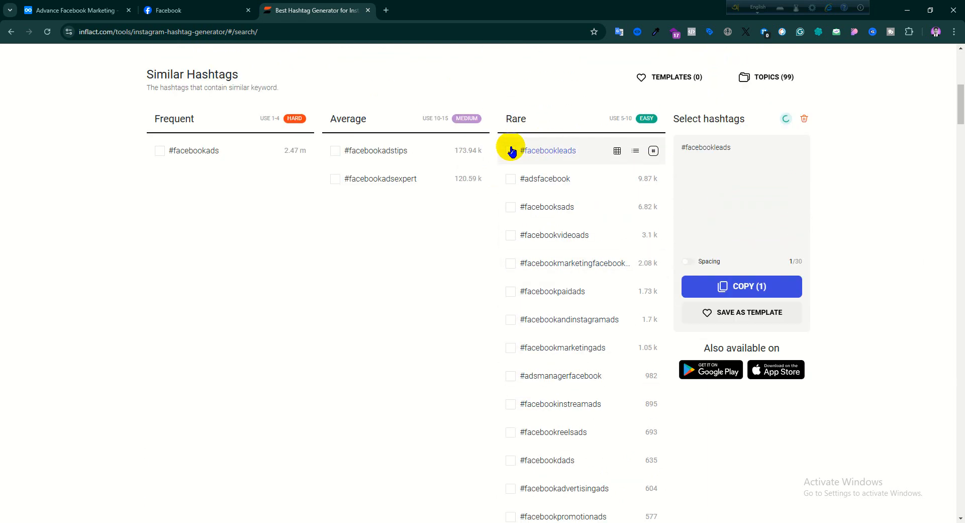
{"action": "left_click", "coordinate": [511, 178]}
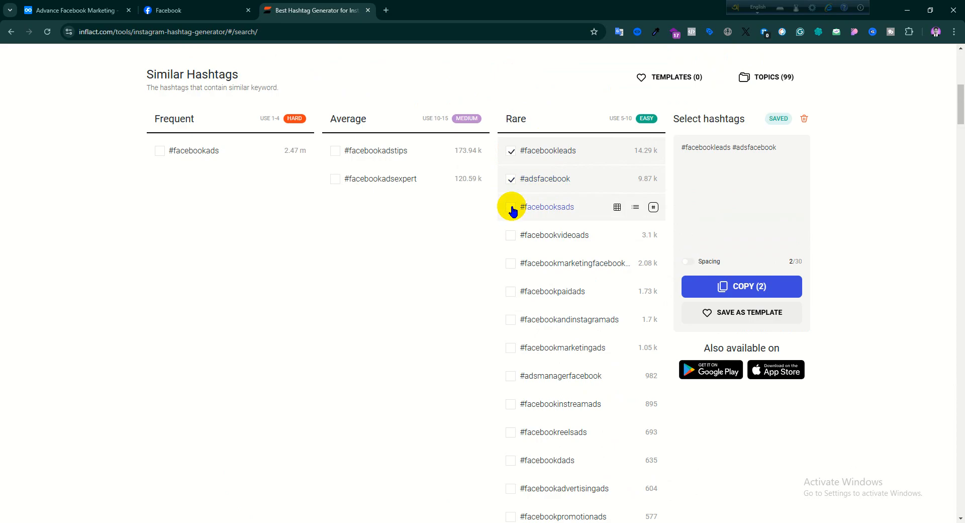
{"action": "left_click", "coordinate": [512, 236]}
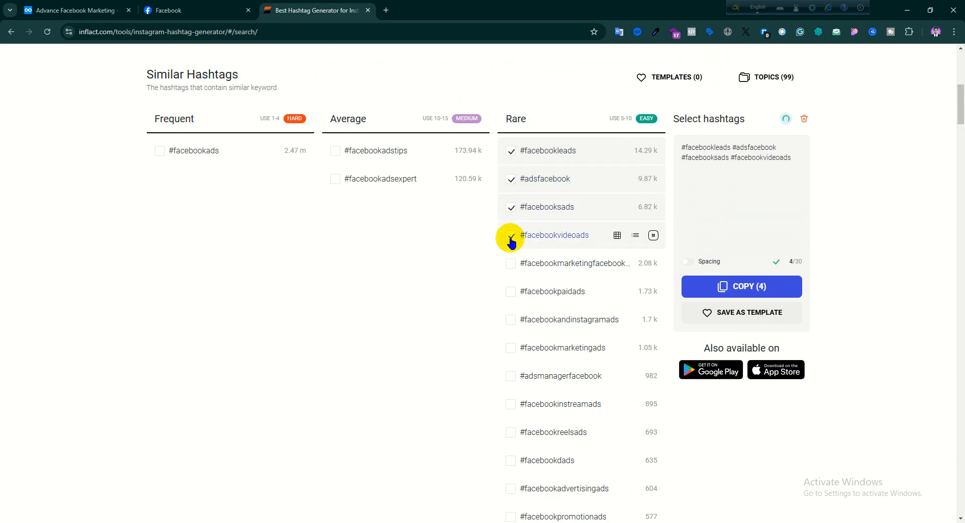
{"action": "left_click", "coordinate": [511, 263]}
{"action": "left_click", "coordinate": [511, 291]}
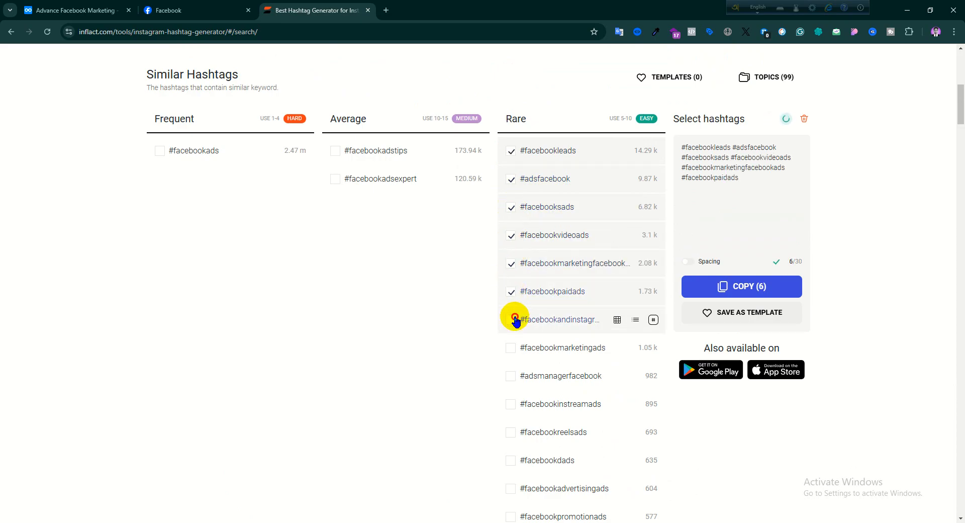
{"action": "left_click", "coordinate": [511, 319]}
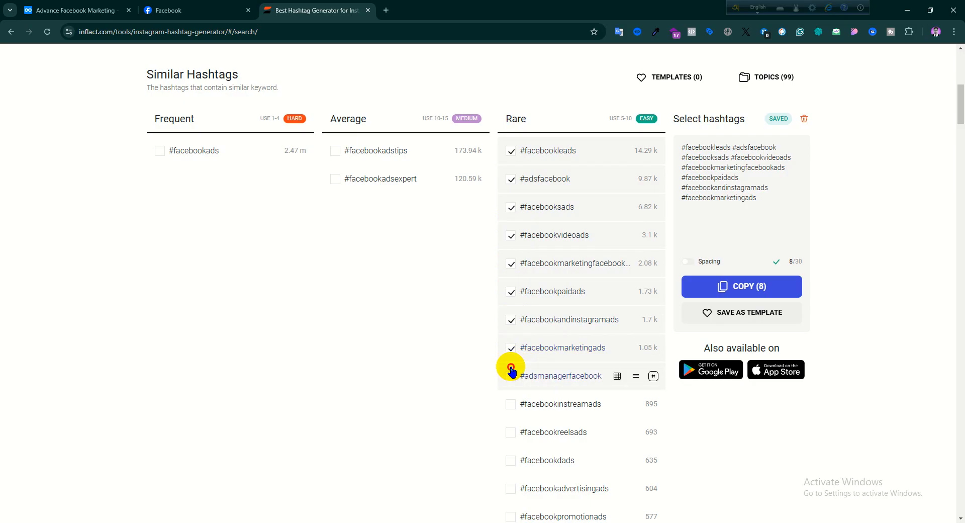
- Select the remaining Rare hashtags from #adsmanagerfacebook through #facebookinstagramads and copy the whole selection
{"action": "scroll", "coordinate": [511, 372], "scroll_direction": "down", "scroll_amount": 1}
{"action": "left_click", "coordinate": [510, 337]}
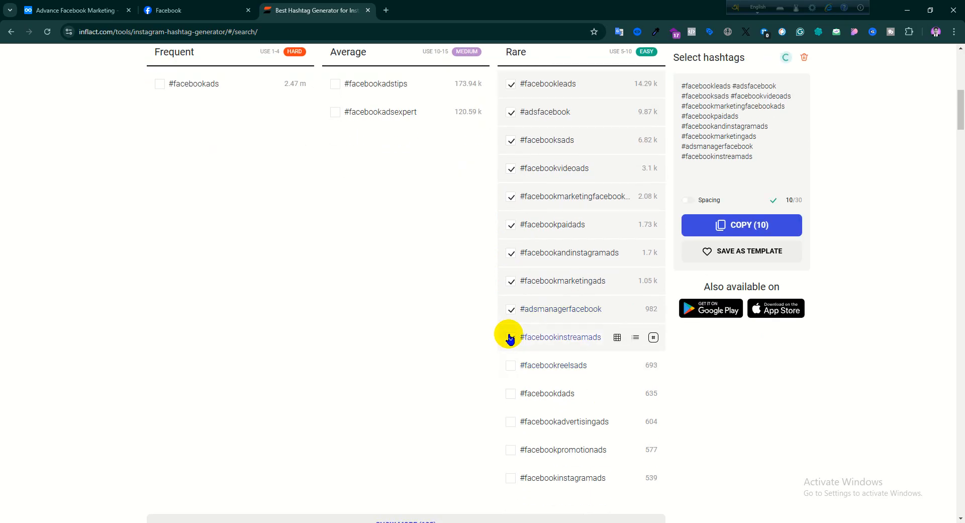
{"action": "left_click", "coordinate": [511, 396]}
{"action": "left_click", "coordinate": [511, 422]}
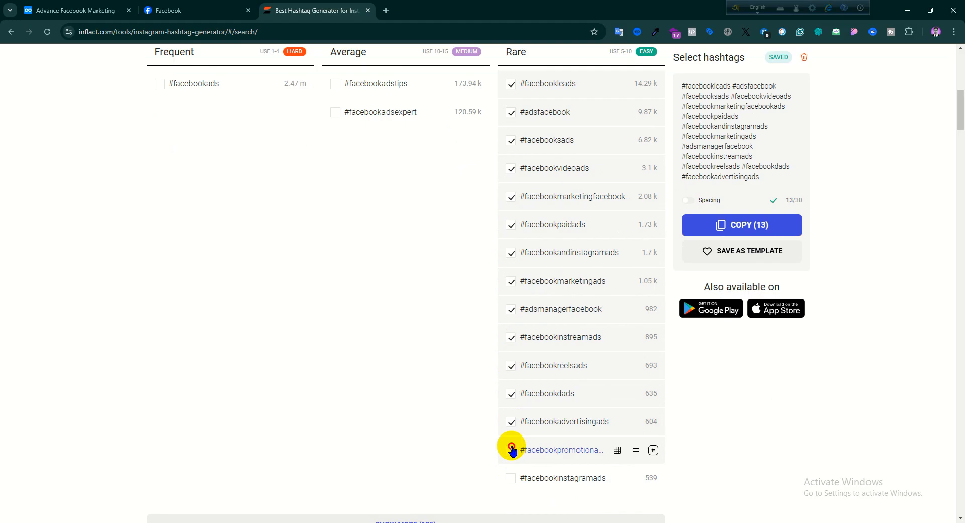
{"action": "left_click", "coordinate": [511, 450]}
{"action": "left_click", "coordinate": [734, 225]}
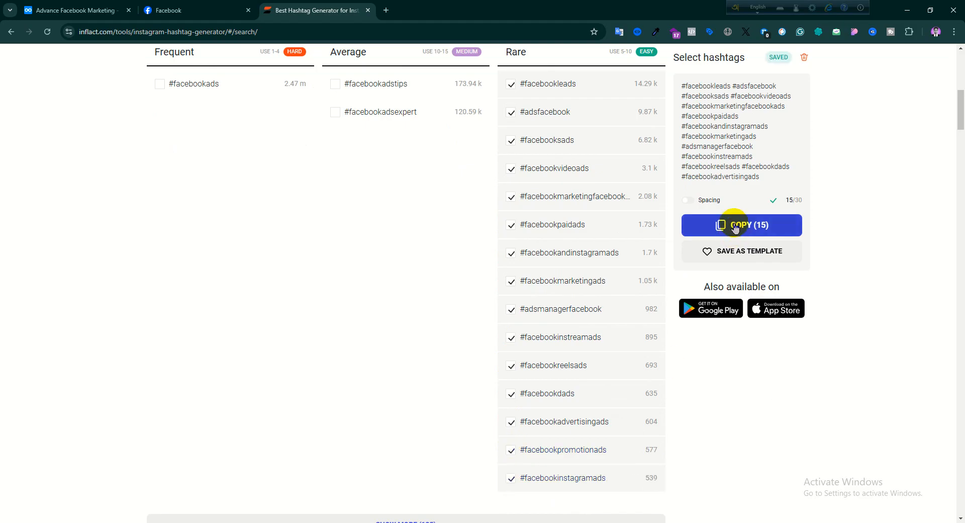
{"action": "left_click", "coordinate": [742, 232]}
- Paste the copied hashtags after #facebookadscampaigns in the Facebook post and delete the trailing dots and "Created by" credit line
{"action": "left_click", "coordinate": [177, 7]}
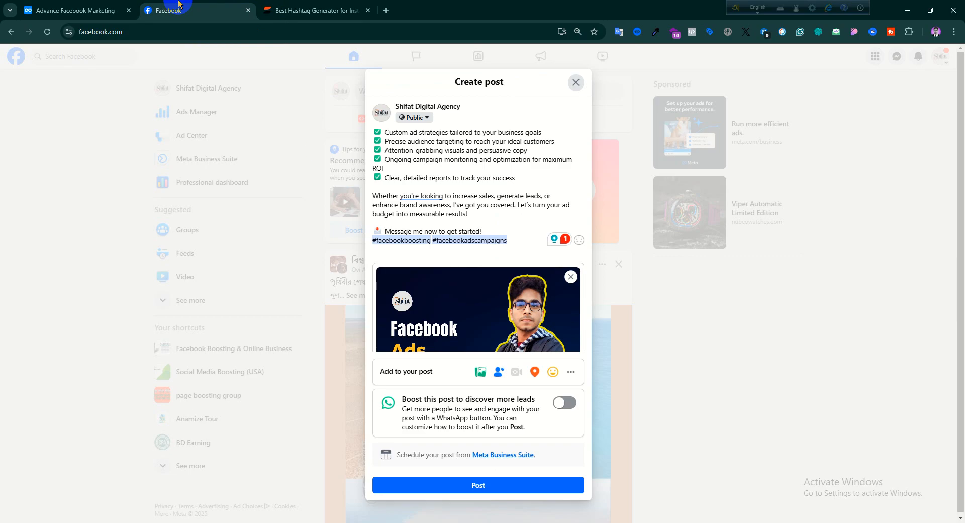
{"action": "right_click", "coordinate": [522, 228]}
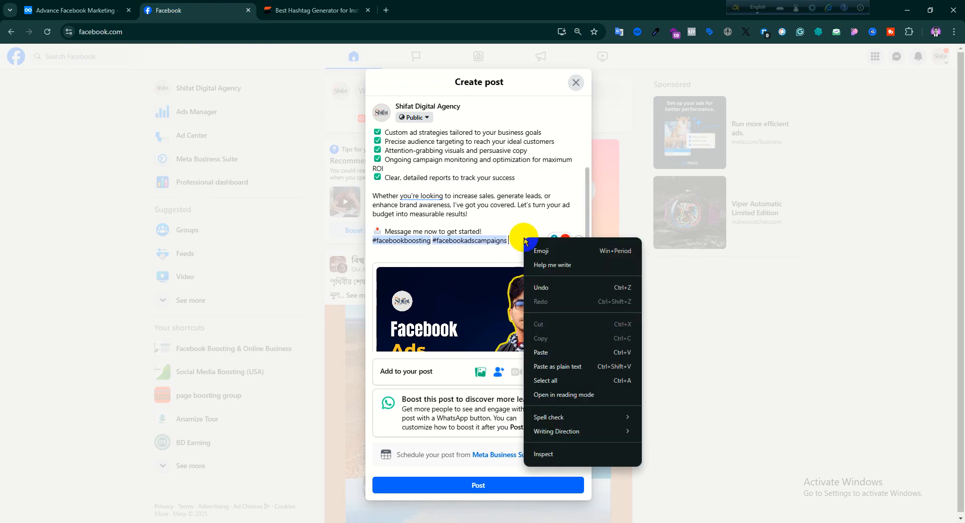
{"action": "left_click", "coordinate": [541, 351]}
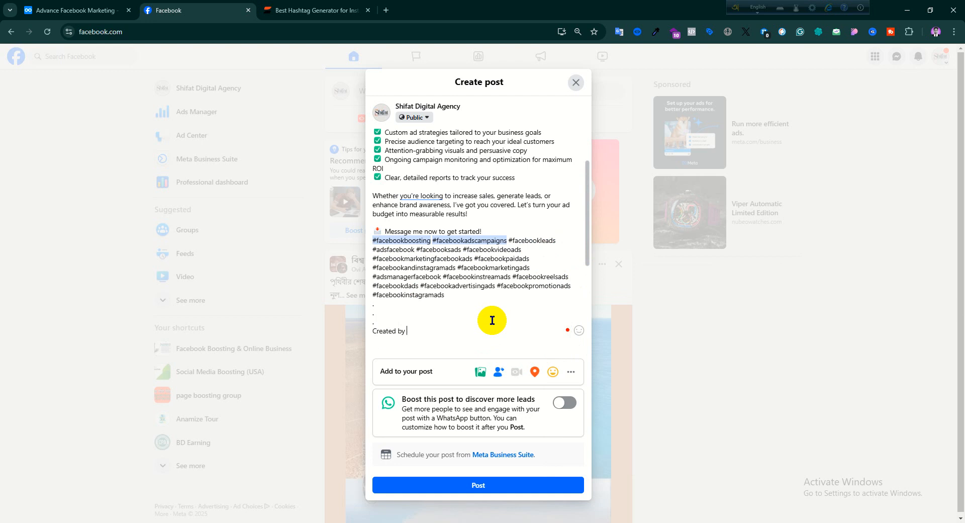
{"action": "key", "text": "BackSpace"}
{"action": "key", "text": "BackSpace"}
{"action": "key", "text": "BackSpace"}
{"action": "key", "text": "BackSpace"}
{"action": "key", "text": "BackSpace"}
{"action": "key", "text": "BackSpace"}
{"action": "key", "text": "BackSpace"}
{"action": "key", "text": "BackSpace"}
{"action": "key", "text": "BackSpace"}
{"action": "key", "text": "BackSpace"}
{"action": "key", "text": "BackSpace"}
{"action": "key", "text": "BackSpace"}
{"action": "key", "text": "BackSpace"}
{"action": "key", "text": "BackSpace"}
{"action": "key", "text": "BackSpace"}
{"action": "key", "text": "BackSpace"}
{"action": "key", "text": "BackSpace"}
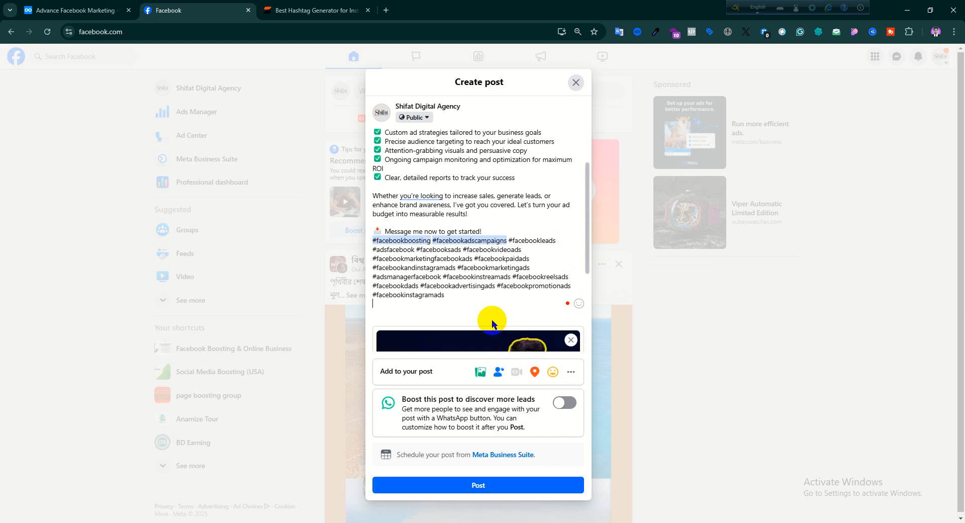
{"action": "key", "text": "BackSpace"}
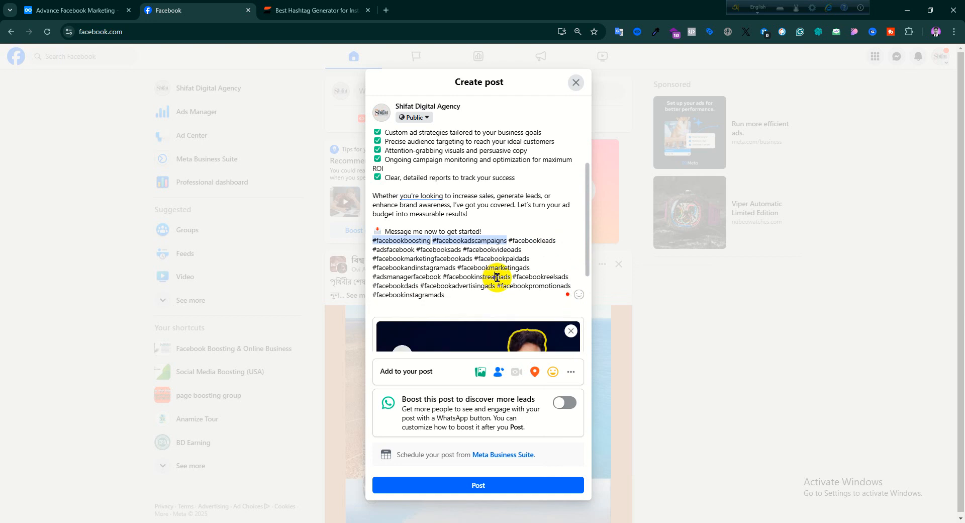
{"action": "left_click", "coordinate": [496, 276]}
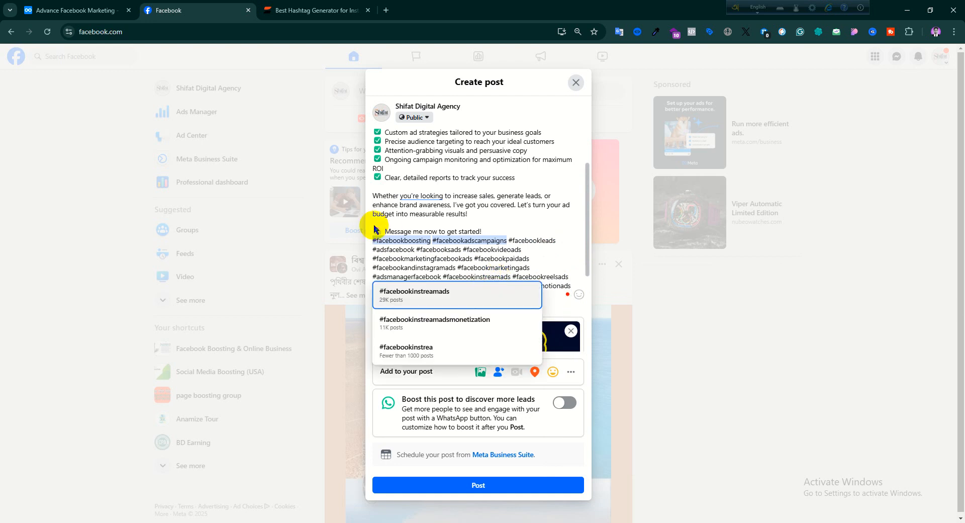
{"action": "left_click", "coordinate": [523, 267]}
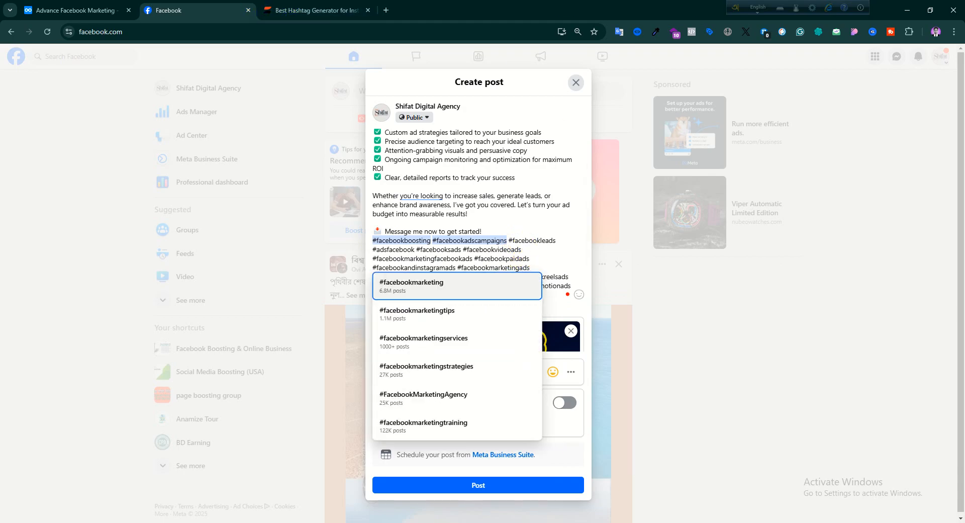
{"action": "key", "text": "alt+Tab"}
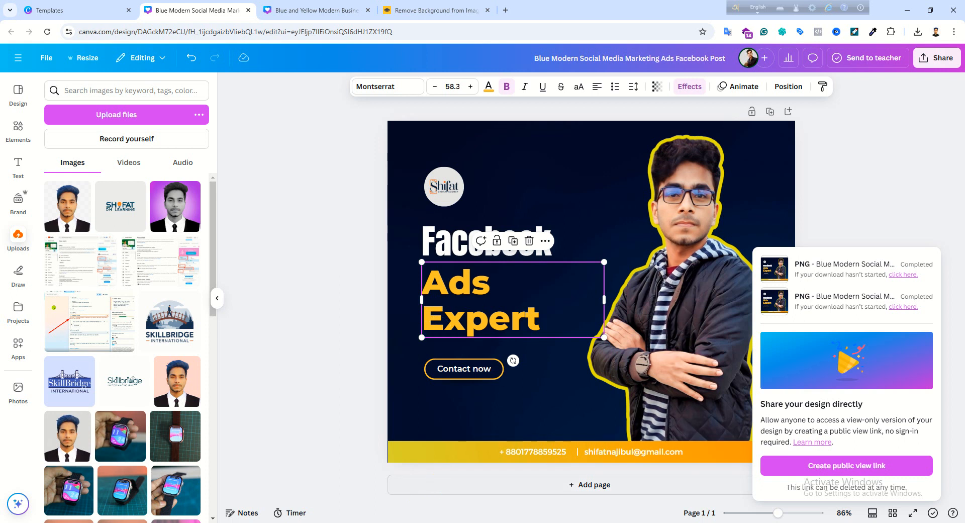
{"action": "key", "text": "alt+Tab"}
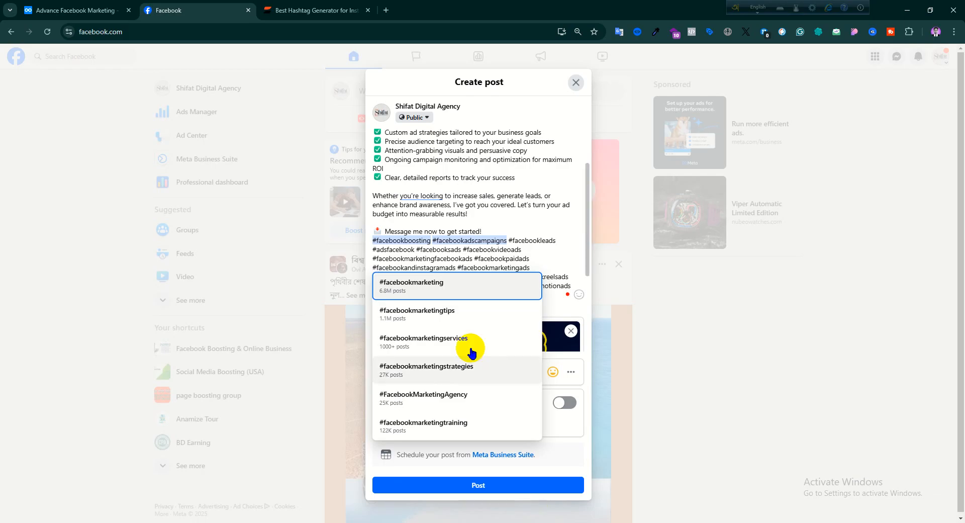
{"action": "left_click", "coordinate": [293, 4]}
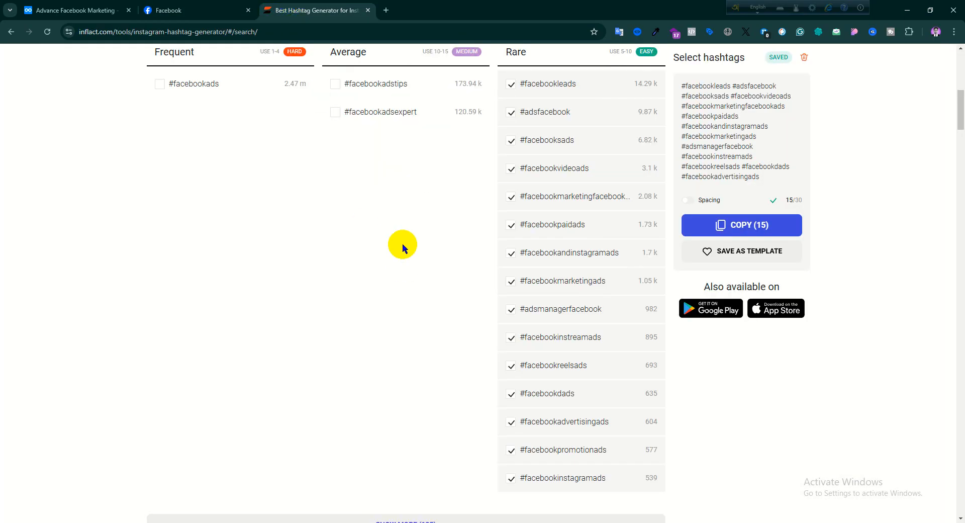
{"action": "scroll", "coordinate": [402, 244], "scroll_direction": "up", "scroll_amount": 8}
{"action": "scroll", "coordinate": [444, 278], "scroll_direction": "down", "scroll_amount": 8}
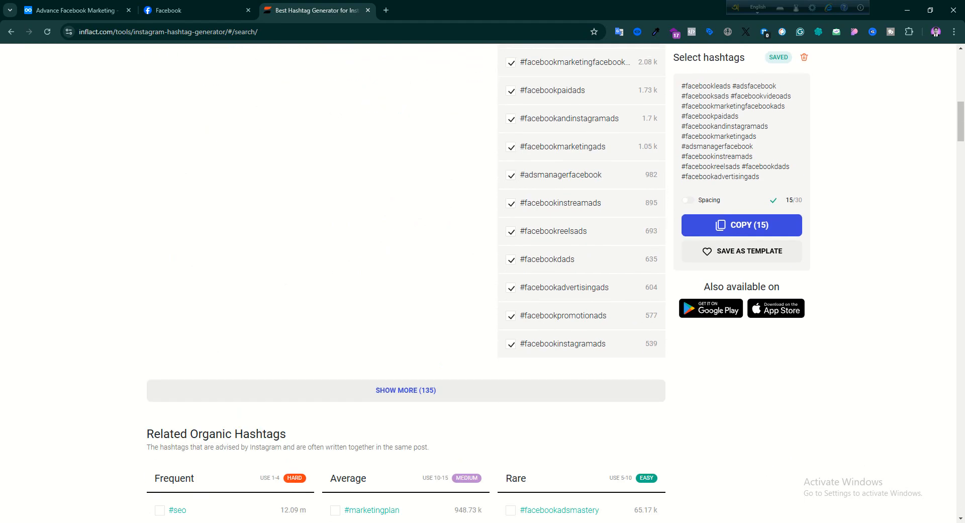
- Switch to ChatGPT and send the prompt "hastags" in the Facebook Ad Services chat
{"action": "left_click", "coordinate": [430, 522]}
{"action": "left_click", "coordinate": [435, 473]}
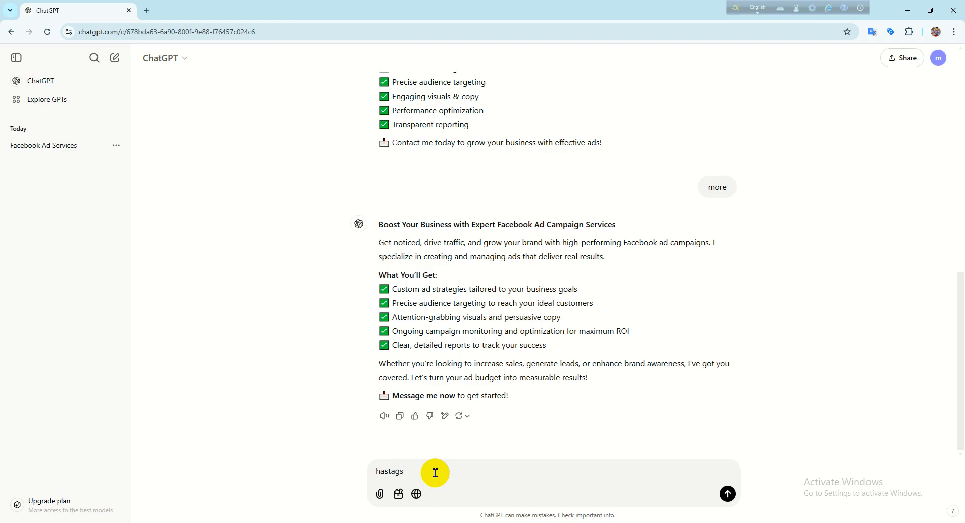
{"action": "key", "text": "Return"}
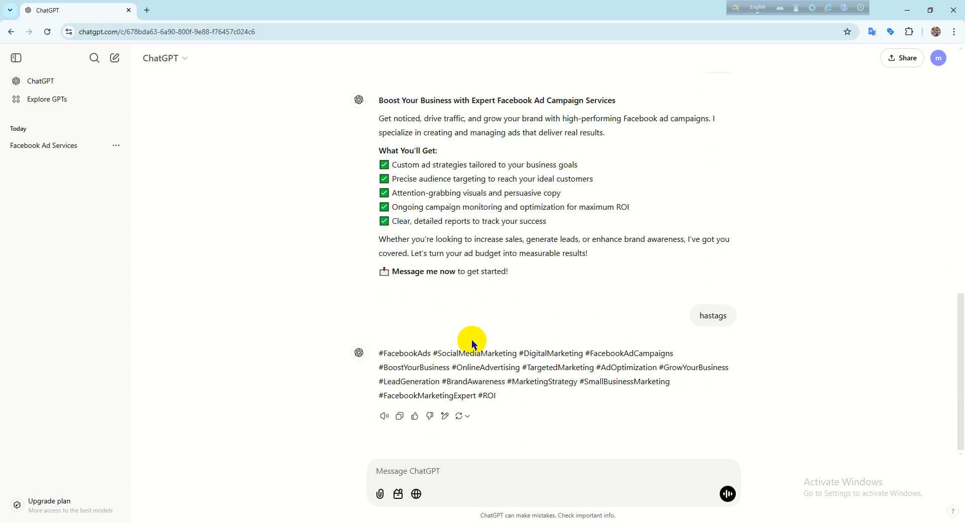
- Examine the hashtags ChatGPT suggested and compare them with the original ad service prompt in the chat
{"action": "left_click_drag", "start_coordinate": [488, 353], "coordinate": [513, 352]}
{"action": "left_click_drag", "start_coordinate": [501, 400], "coordinate": [371, 351]}
{"action": "scroll", "coordinate": [546, 332], "scroll_direction": "up", "scroll_amount": 15}
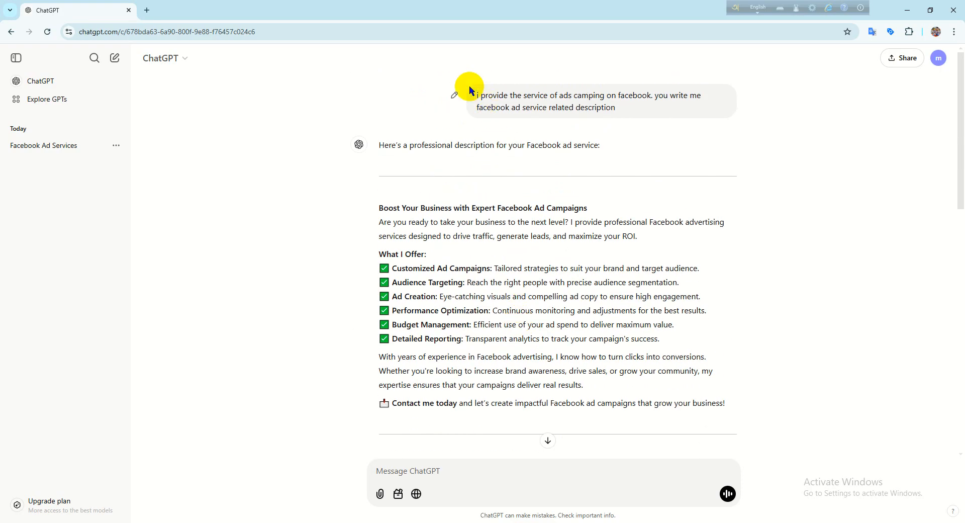
{"action": "left_click_drag", "start_coordinate": [476, 95], "coordinate": [613, 108]}
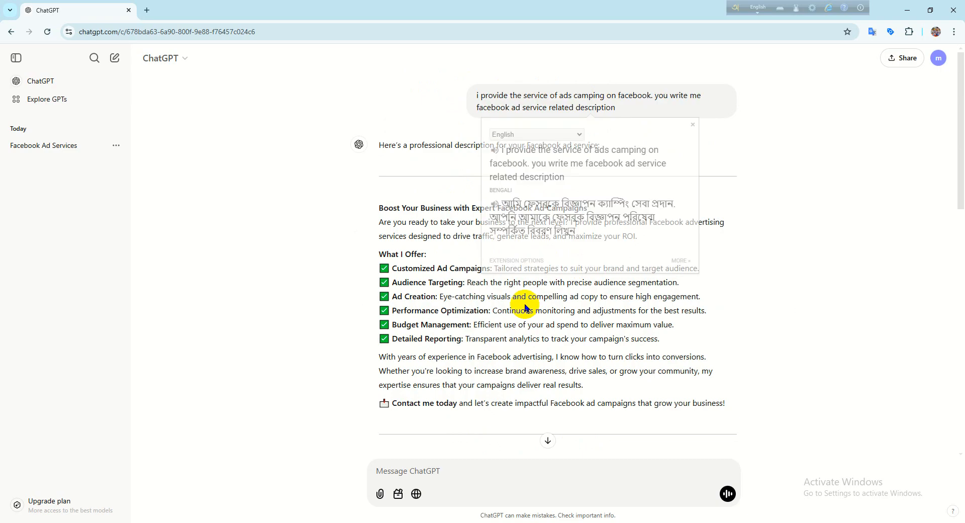
{"action": "scroll", "coordinate": [525, 329], "scroll_direction": "down", "scroll_amount": 3}
{"action": "scroll", "coordinate": [526, 332], "scroll_direction": "down", "scroll_amount": 11}
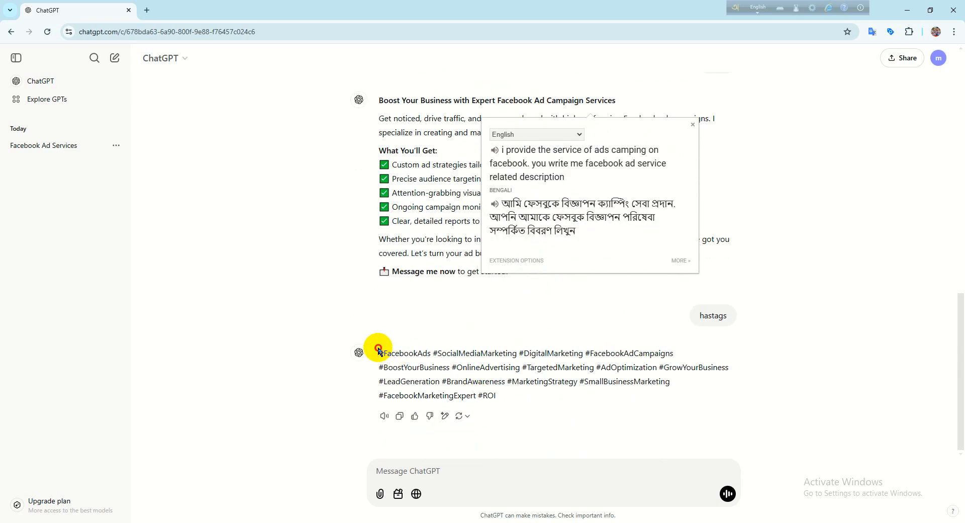
{"action": "left_click_drag", "start_coordinate": [378, 351], "coordinate": [511, 402]}
{"action": "scroll", "coordinate": [511, 400], "scroll_direction": "up", "scroll_amount": 7}
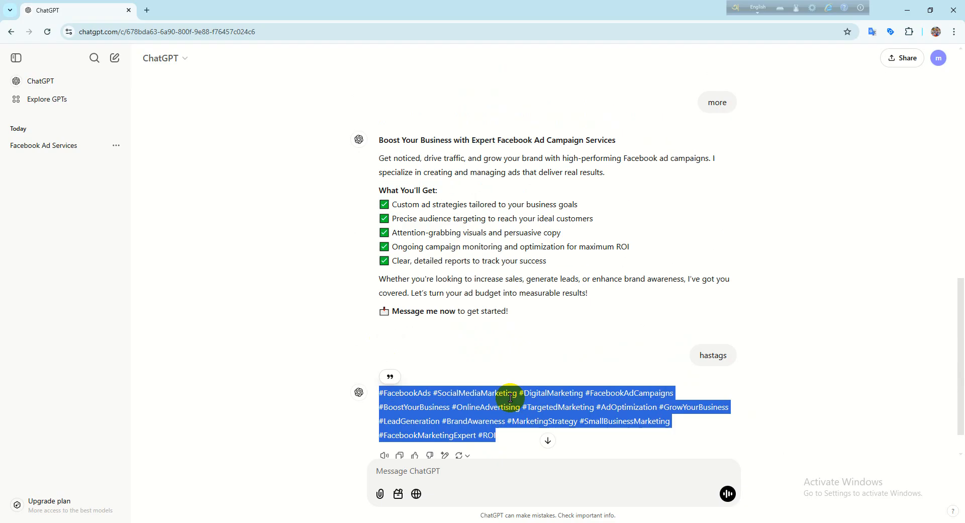
- Open a blank ChatGPT chat, return to the Facebook Ad Services chat and review its replies to the "short" and "more" prompts
{"action": "left_click", "coordinate": [115, 58]}
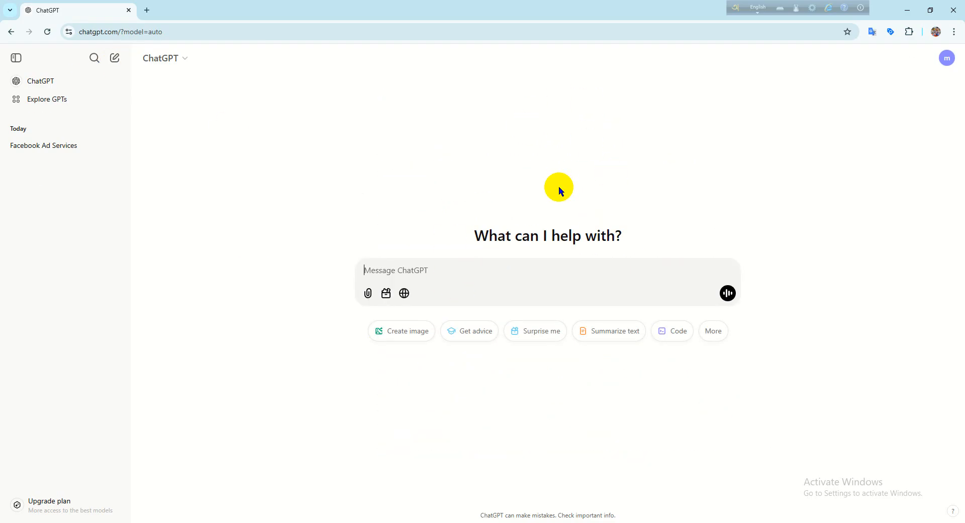
{"action": "left_click", "coordinate": [61, 151]}
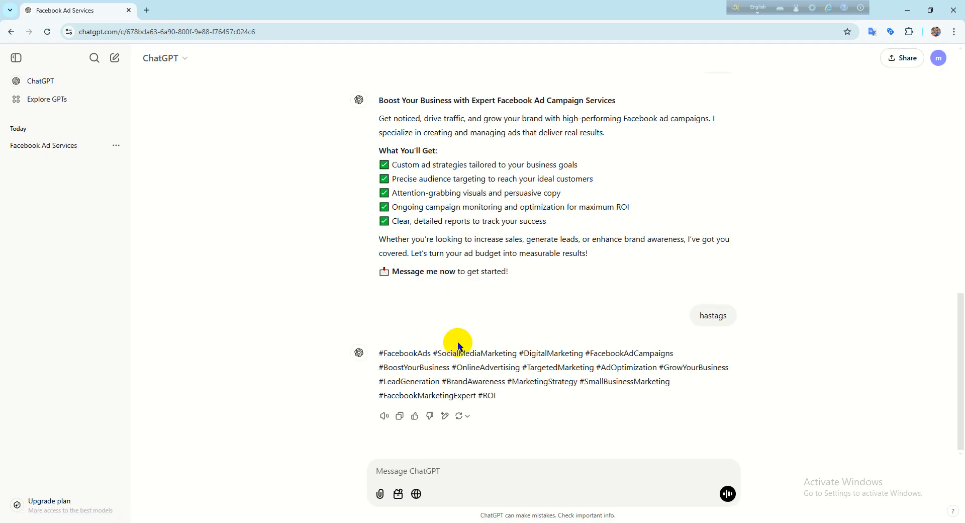
{"action": "scroll", "coordinate": [611, 381], "scroll_direction": "up", "scroll_amount": 3}
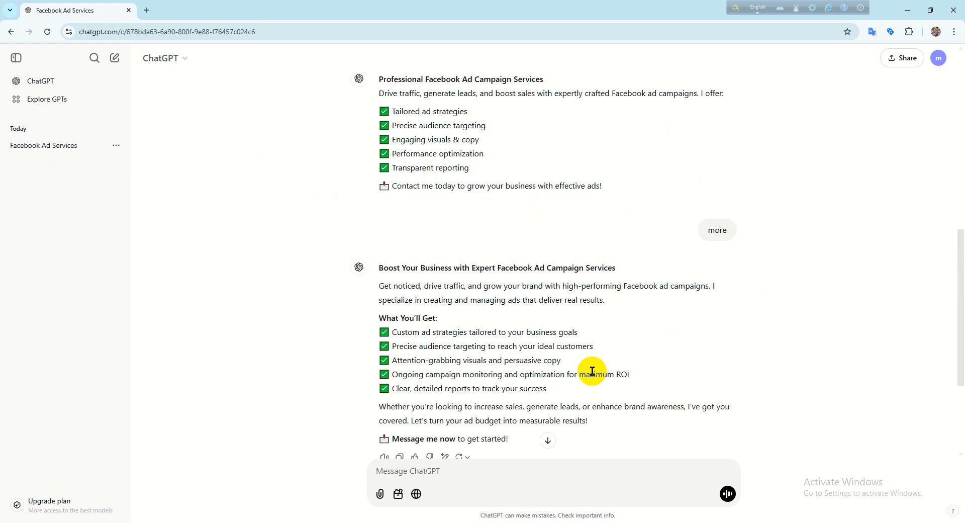
{"action": "double_click", "coordinate": [709, 225]}
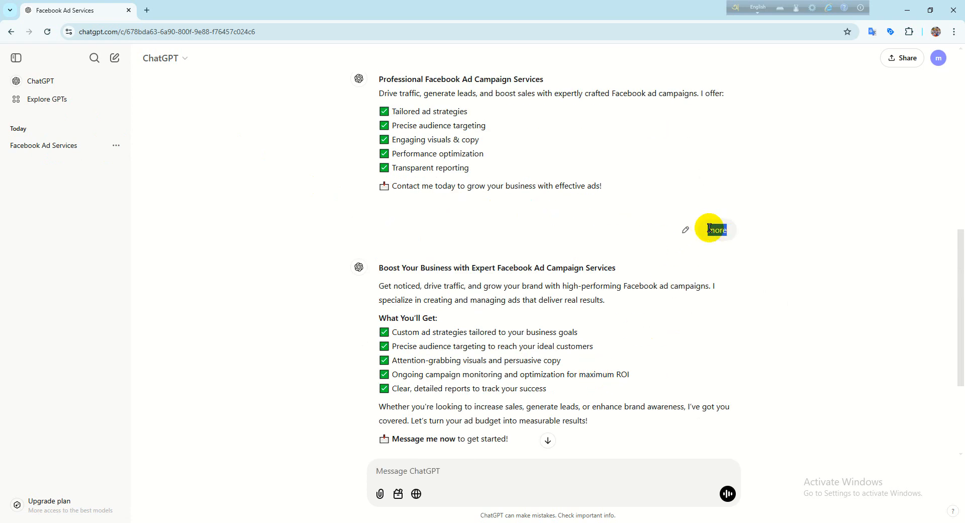
{"action": "scroll", "coordinate": [503, 236], "scroll_direction": "up", "scroll_amount": 3}
{"action": "scroll", "coordinate": [502, 130], "scroll_direction": "up", "scroll_amount": 3}
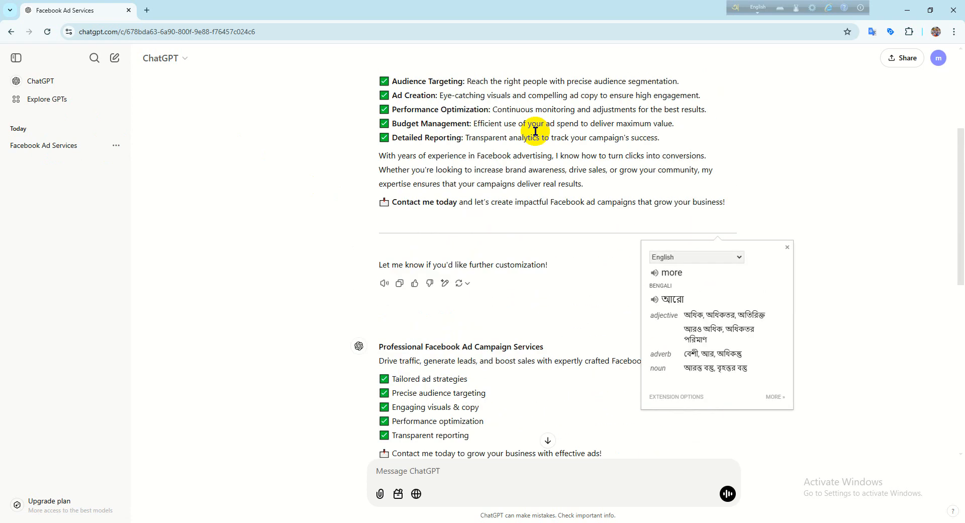
{"action": "scroll", "coordinate": [432, 251], "scroll_direction": "down", "scroll_amount": 2}
{"action": "scroll", "coordinate": [429, 253], "scroll_direction": "down", "scroll_amount": 1}
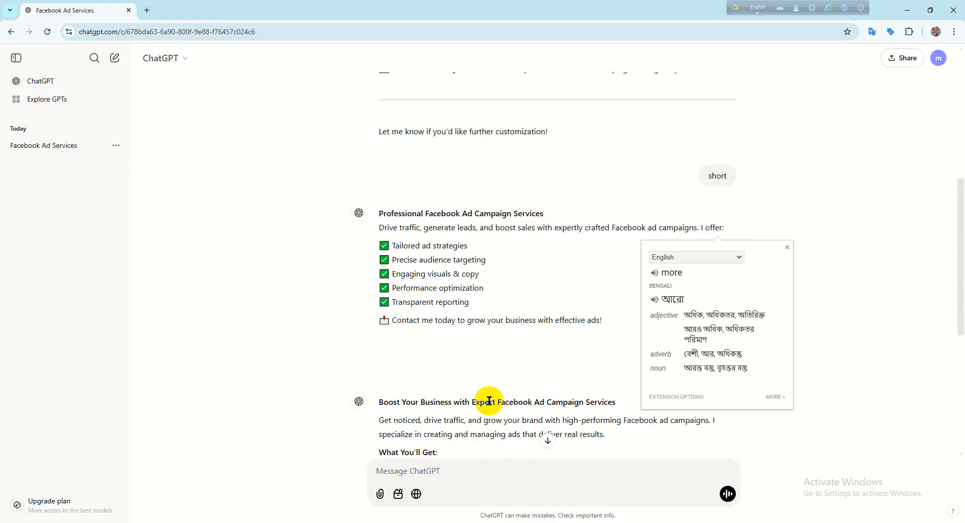
{"action": "left_click", "coordinate": [54, 152]}
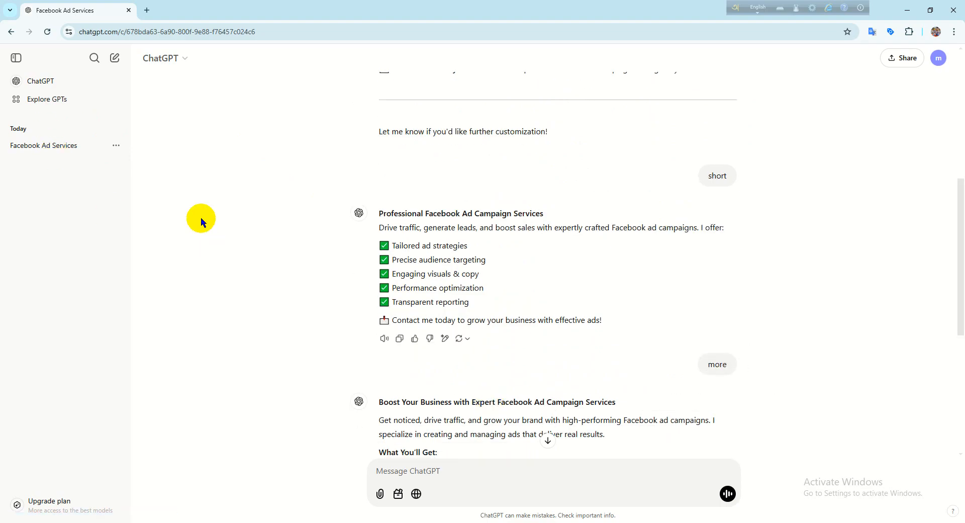
- Open another blank chat, reopen Facebook Ad Services and highlight the hashtag list from #FacebookAds to #ROI for reading
{"action": "left_click", "coordinate": [114, 60]}
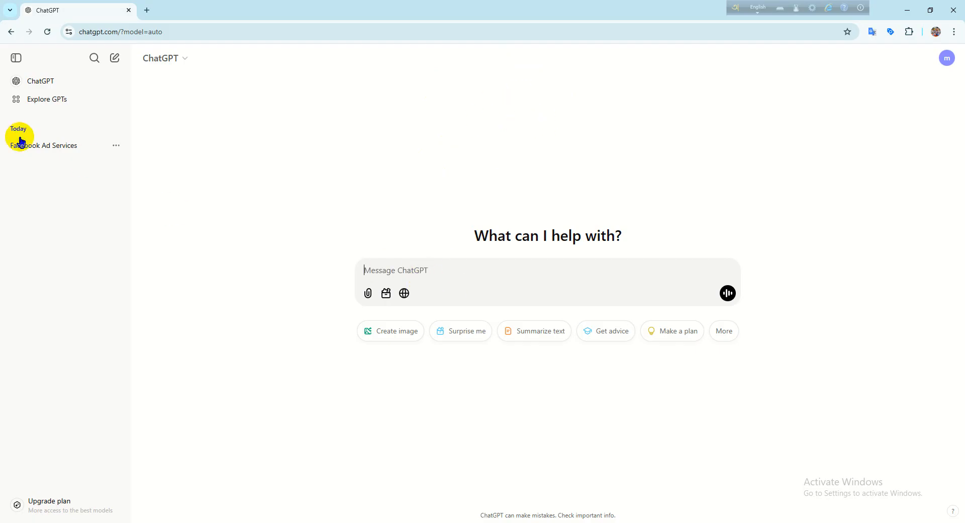
{"action": "left_click", "coordinate": [70, 149]}
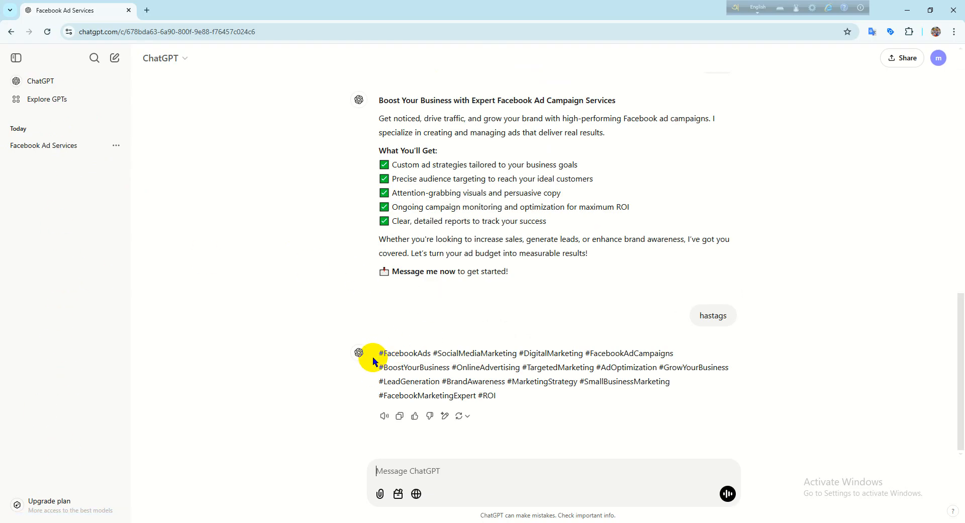
{"action": "left_click_drag", "start_coordinate": [382, 353], "coordinate": [625, 396]}
{"action": "left_click", "coordinate": [778, 425]}
- Switch to the Facebook post draft and add the location USA (United States of America, Washington D.C.)
{"action": "left_click", "coordinate": [907, 10]}
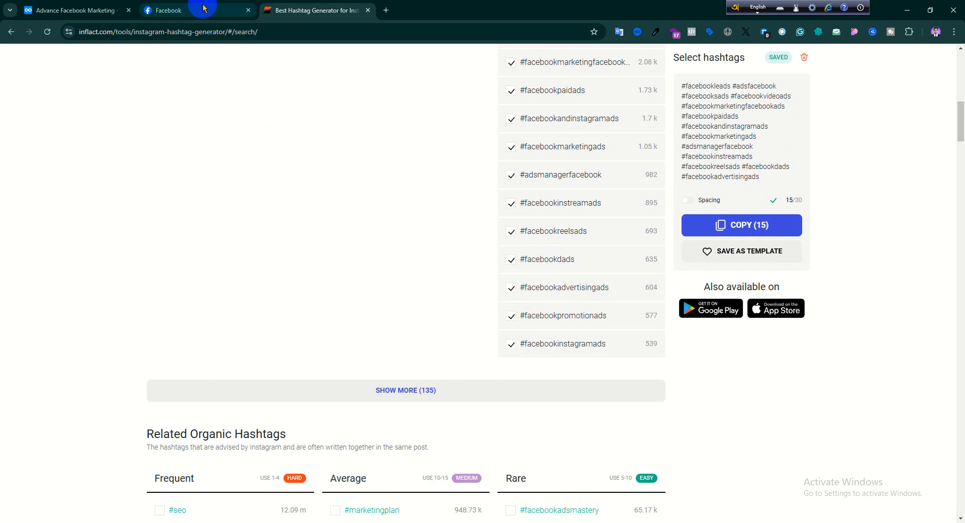
{"action": "left_click", "coordinate": [168, 10]}
{"action": "left_click", "coordinate": [478, 293]}
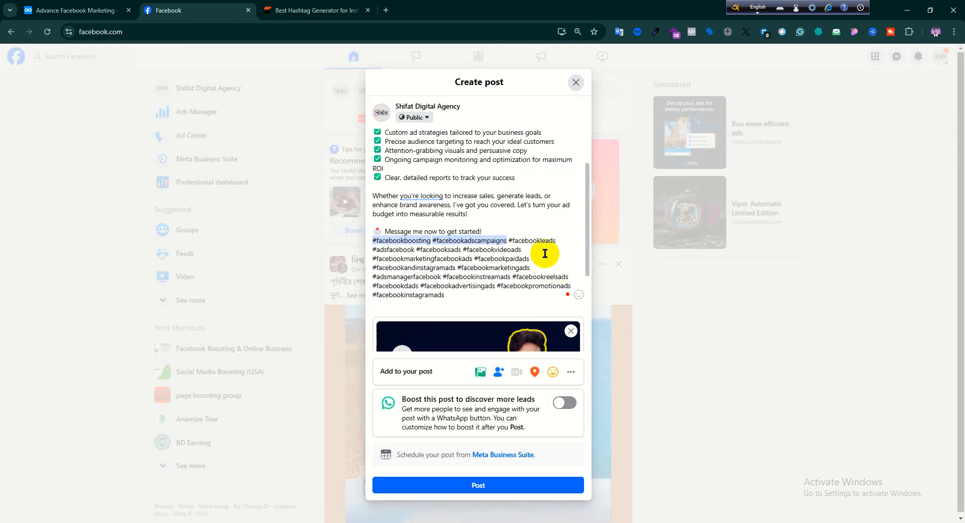
{"action": "scroll", "coordinate": [497, 327], "scroll_direction": "down", "scroll_amount": 3}
{"action": "left_click", "coordinate": [497, 373]}
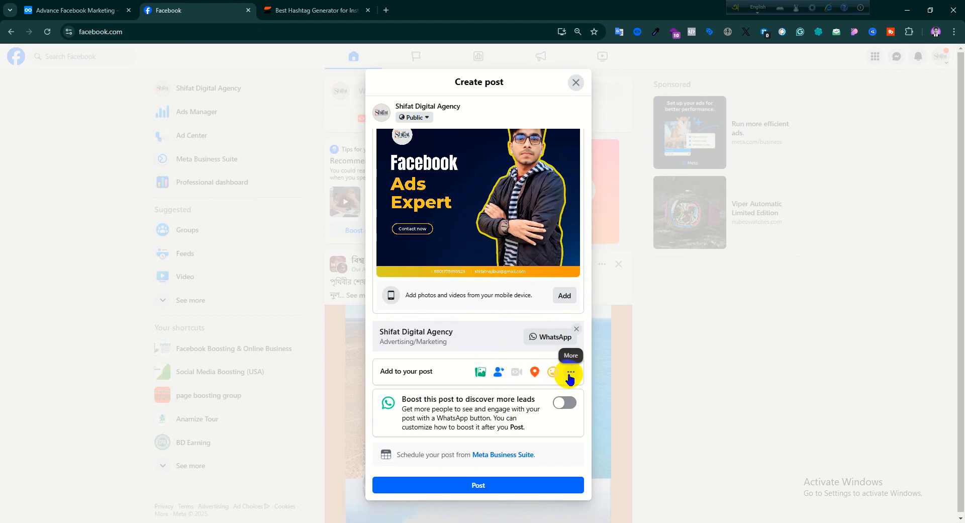
{"action": "left_click", "coordinate": [534, 372]}
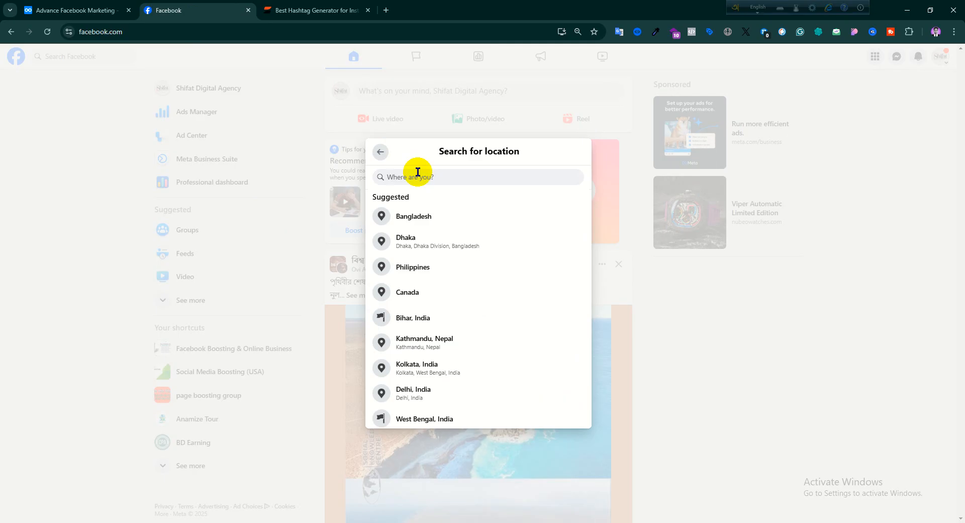
{"action": "type", "text": "usa"}
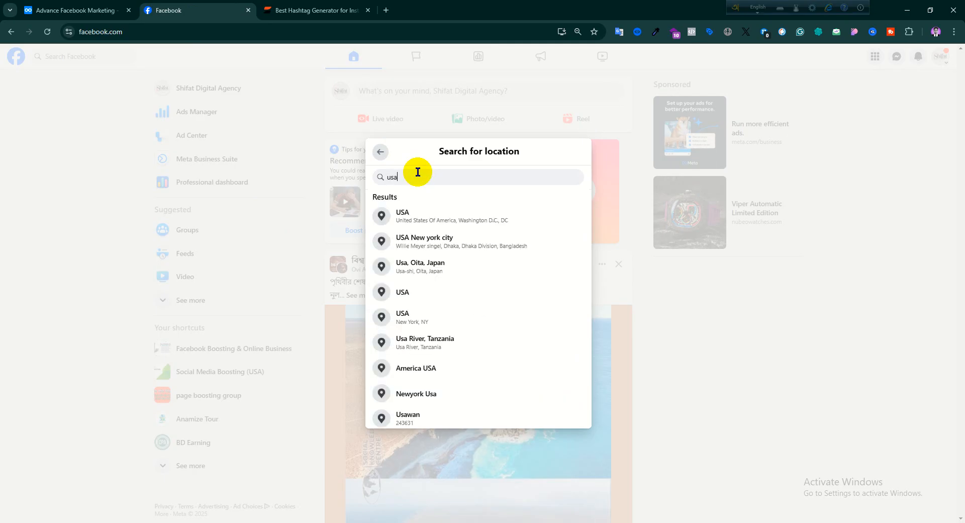
{"action": "left_click", "coordinate": [438, 221]}
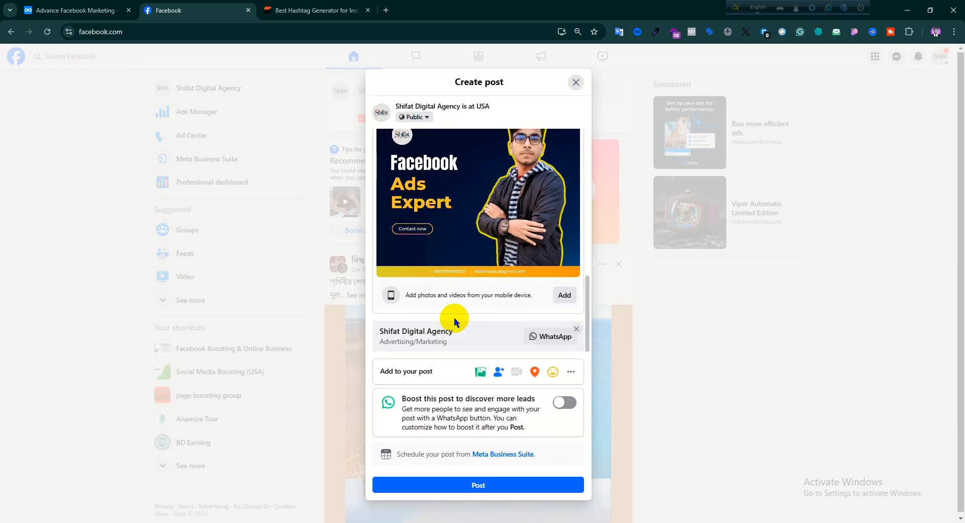
- Check the draft's WhatsApp button, hashtags and image, and publish the post to the Shifat Digital Agency Page
{"action": "left_click", "coordinate": [577, 329]}
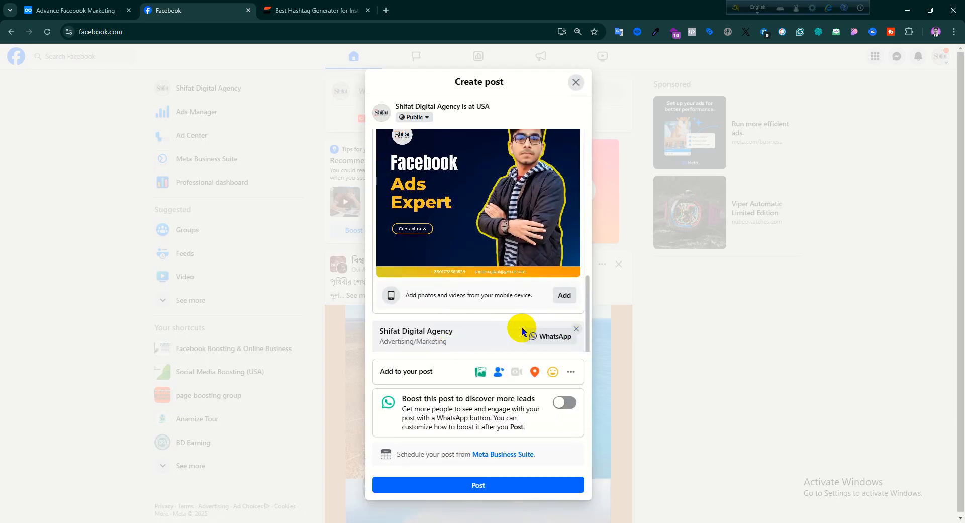
{"action": "scroll", "coordinate": [506, 194], "scroll_direction": "up", "scroll_amount": 5}
{"action": "scroll", "coordinate": [508, 196], "scroll_direction": "down", "scroll_amount": 4}
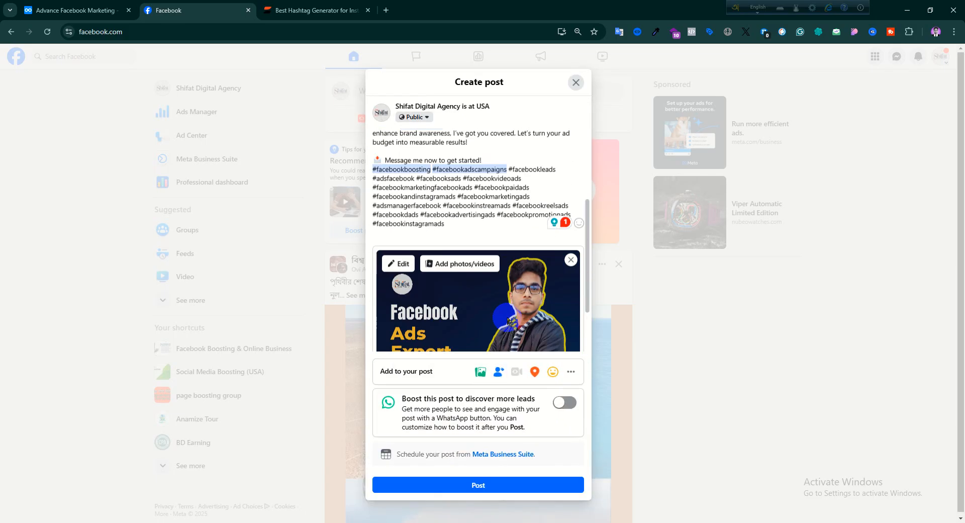
{"action": "left_click", "coordinate": [487, 487]}
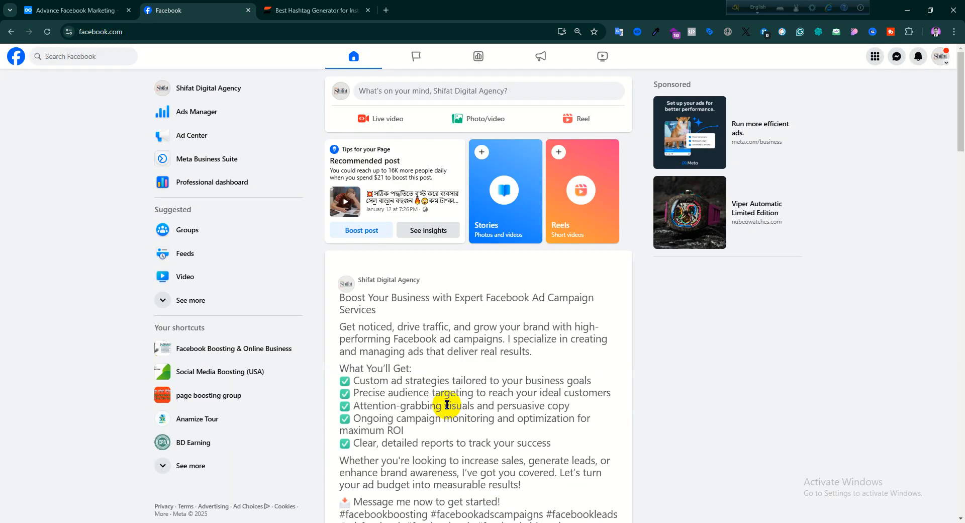
- Open the Shifat Digital Agency Page and examine the newly published post's location, description, hashtags, image and WhatsApp button
{"action": "scroll", "coordinate": [413, 388], "scroll_direction": "down", "scroll_amount": 15}
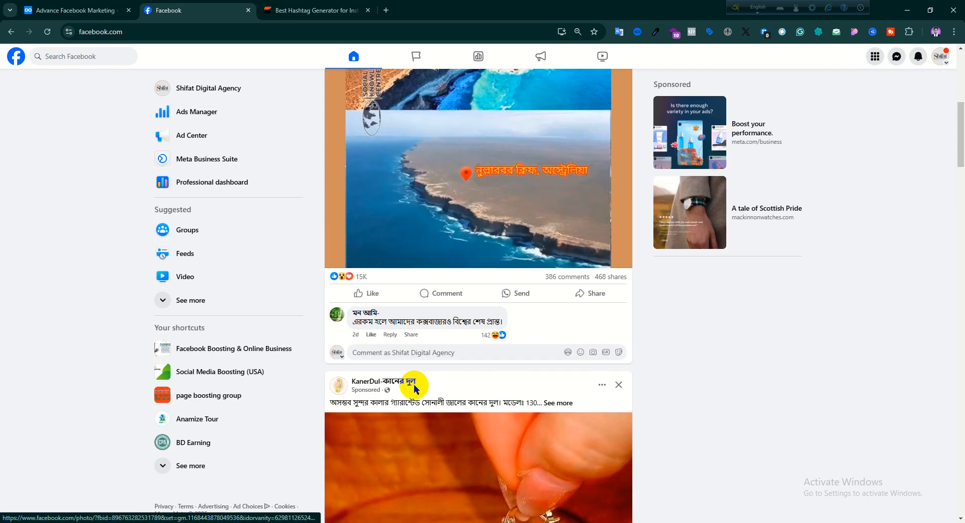
{"action": "scroll", "coordinate": [366, 345], "scroll_direction": "up", "scroll_amount": 4}
{"action": "scroll", "coordinate": [367, 344], "scroll_direction": "up", "scroll_amount": 10}
{"action": "left_click", "coordinate": [195, 91]}
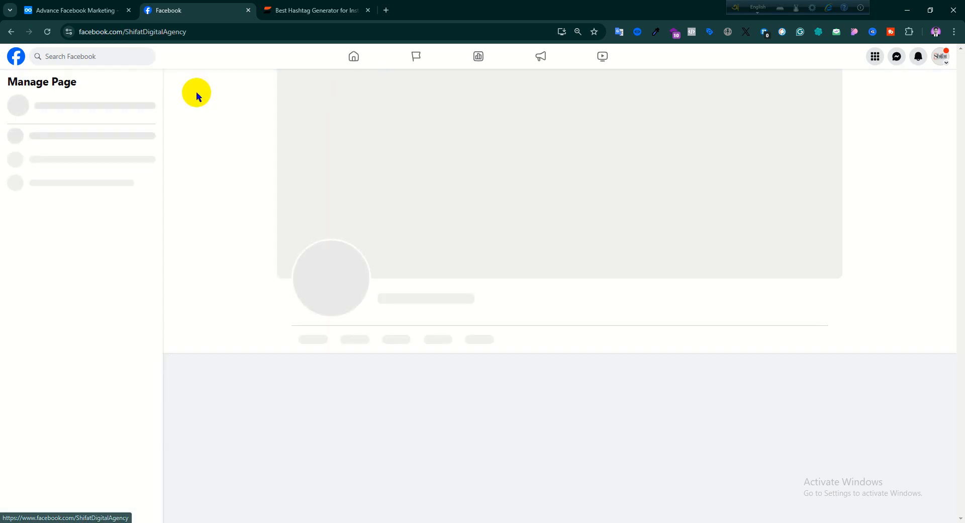
{"action": "scroll", "coordinate": [406, 263], "scroll_direction": "down", "scroll_amount": 6}
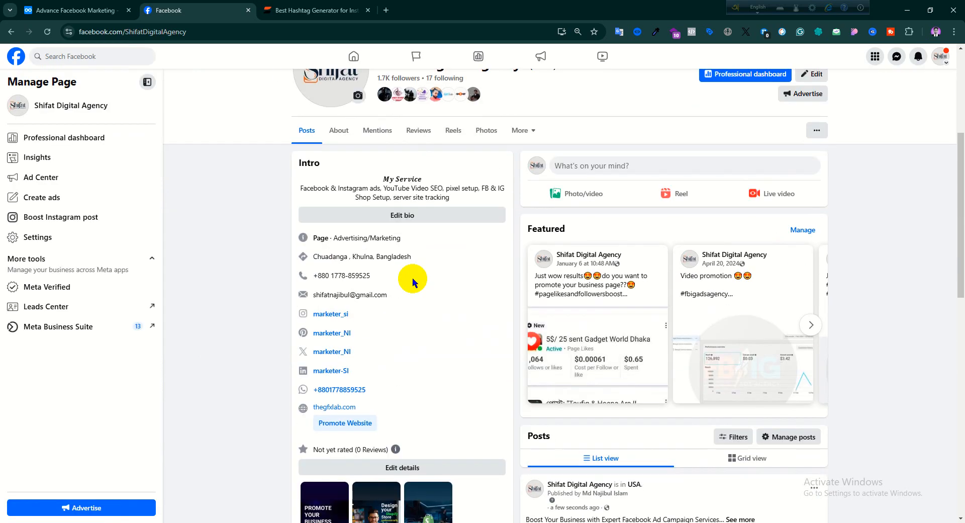
{"action": "left_click", "coordinate": [740, 286]}
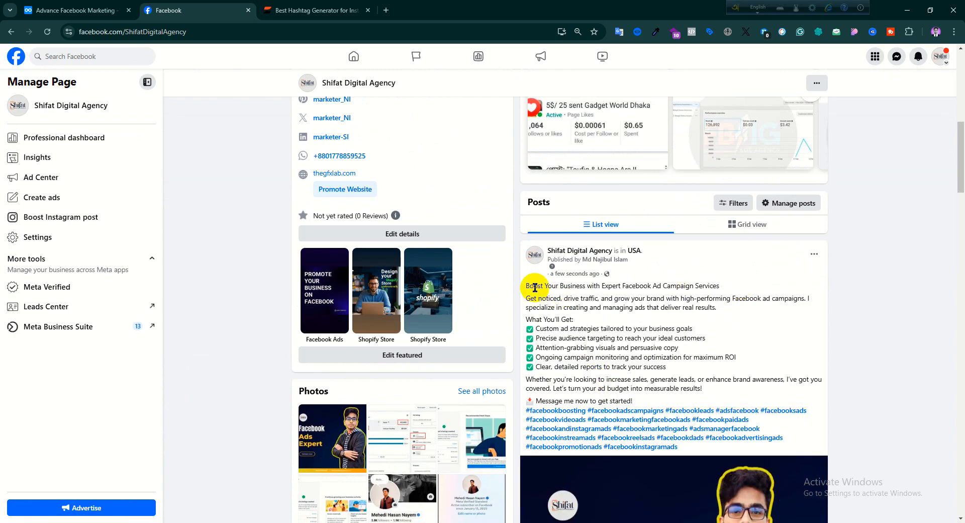
{"action": "scroll", "coordinate": [553, 290], "scroll_direction": "down", "scroll_amount": 4}
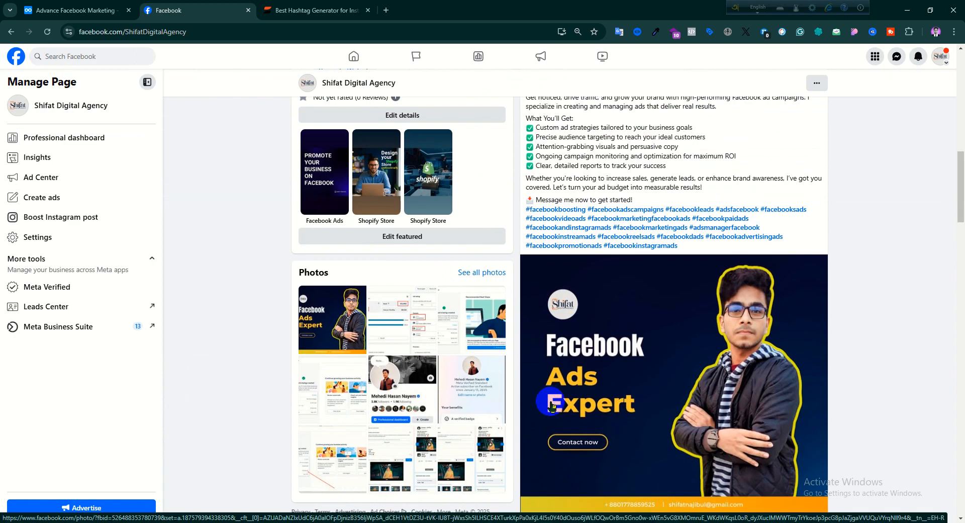
{"action": "scroll", "coordinate": [573, 413], "scroll_direction": "down", "scroll_amount": 1}
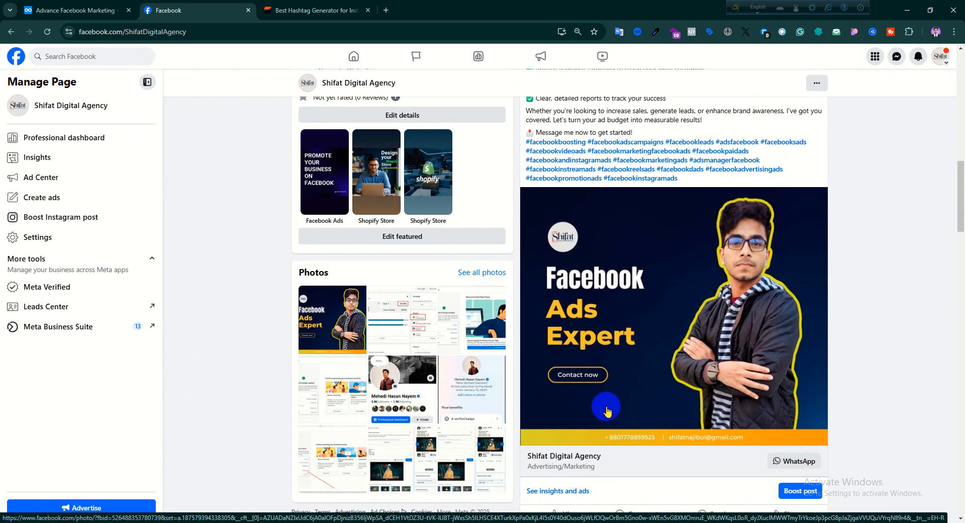
{"action": "scroll", "coordinate": [602, 408], "scroll_direction": "up", "scroll_amount": 3}
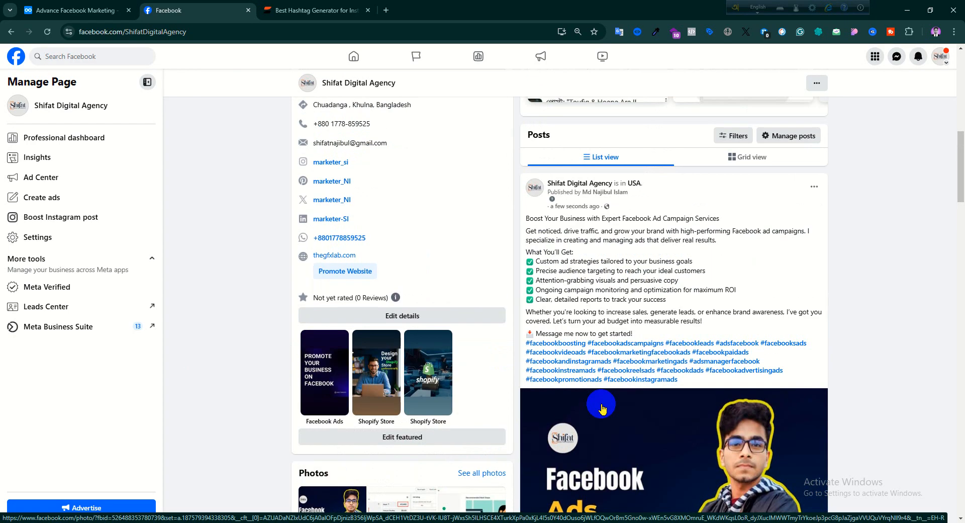
{"action": "scroll", "coordinate": [621, 466], "scroll_direction": "up", "scroll_amount": 2}
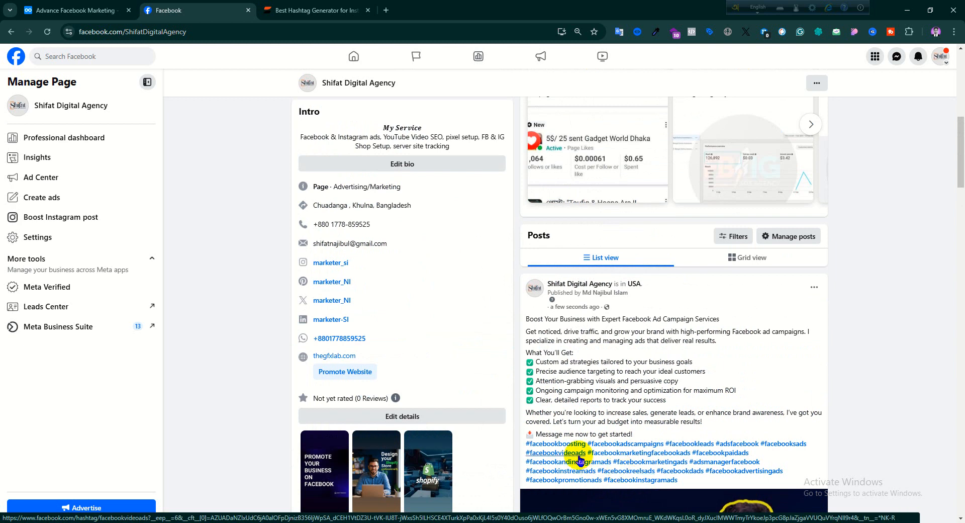
{"action": "scroll", "coordinate": [548, 435], "scroll_direction": "down", "scroll_amount": 2}
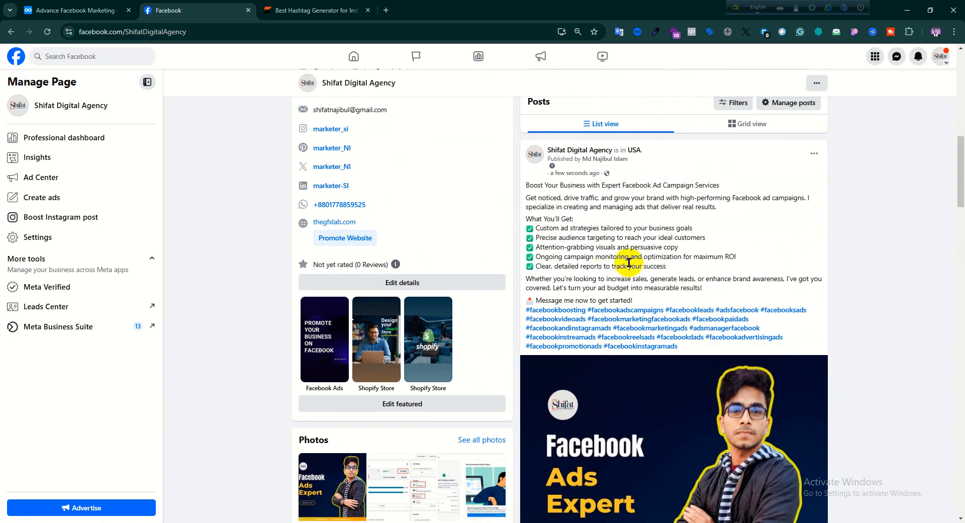
{"action": "scroll", "coordinate": [542, 188], "scroll_direction": "down", "scroll_amount": 3}
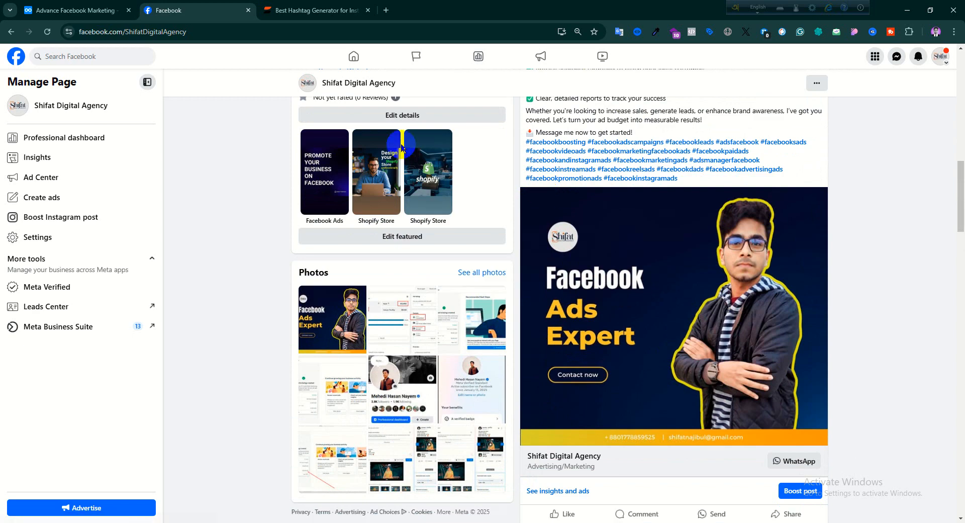
- Switch to the Advance Facebook Marketing outline in Dynalist and check off the "# research" item
{"action": "left_click", "coordinate": [106, 7]}
{"action": "left_click", "coordinate": [293, 273]}
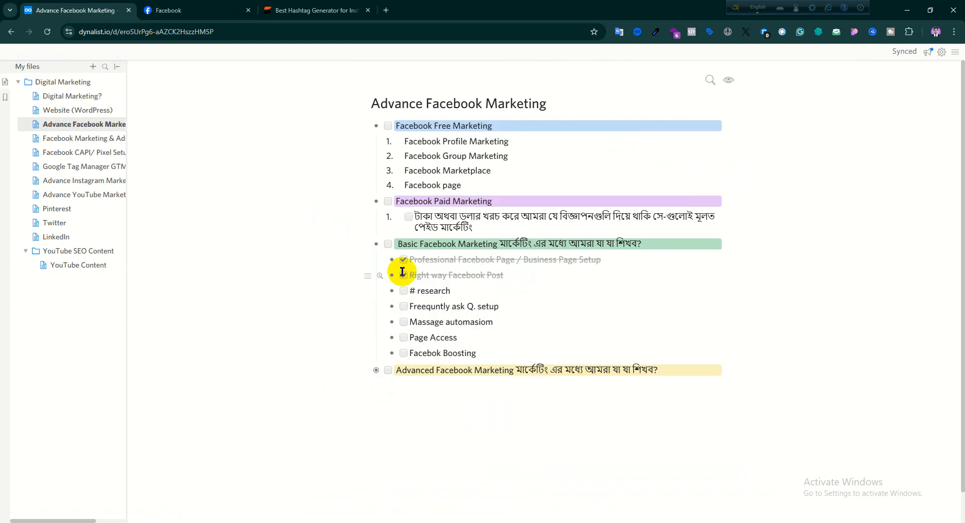
{"action": "left_click", "coordinate": [404, 291]}
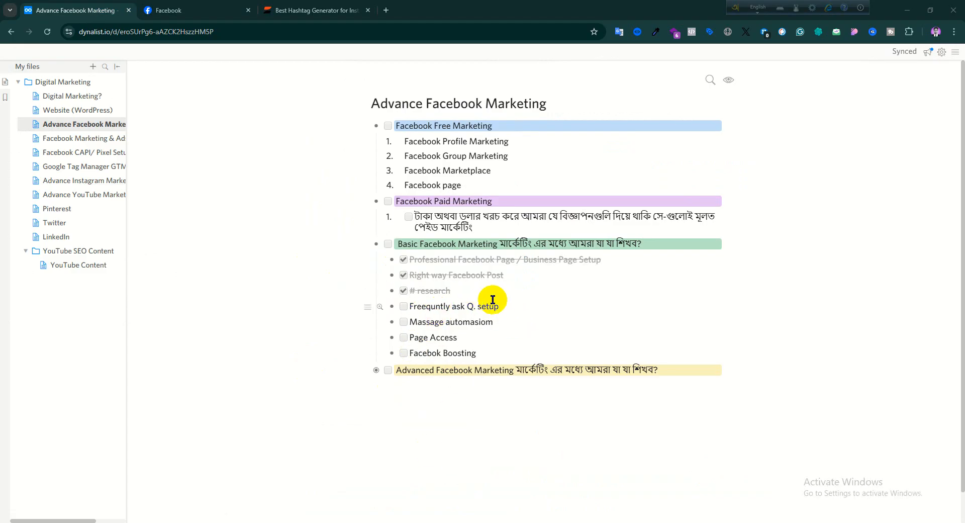
- Highlight the "Freequntly ask Q. setup", "Massage automasiom" and "Page Access" items in the outline to review the remaining topics
{"action": "left_click_drag", "start_coordinate": [498, 308], "coordinate": [399, 308]}
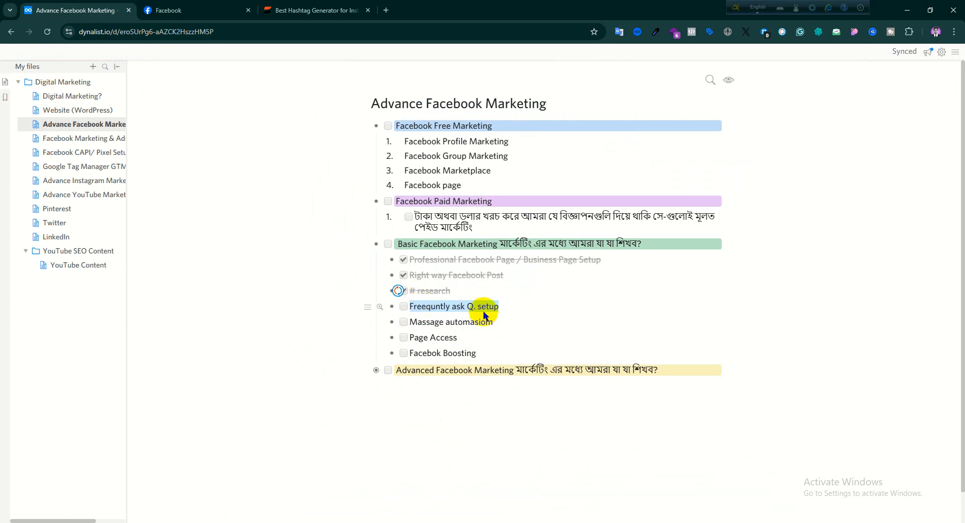
{"action": "left_click_drag", "start_coordinate": [495, 322], "coordinate": [424, 332]}
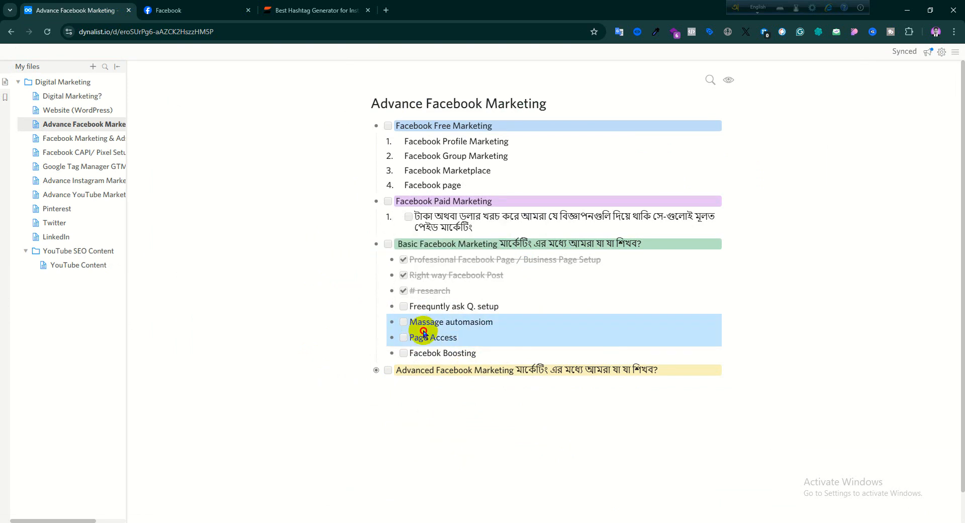
{"action": "left_click", "coordinate": [420, 399]}
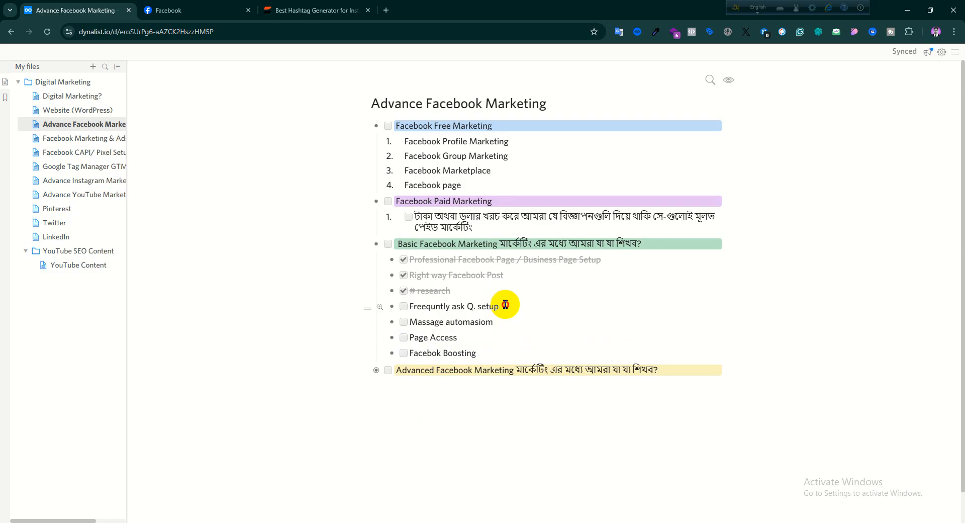
{"action": "left_click_drag", "start_coordinate": [505, 304], "coordinate": [413, 305]}
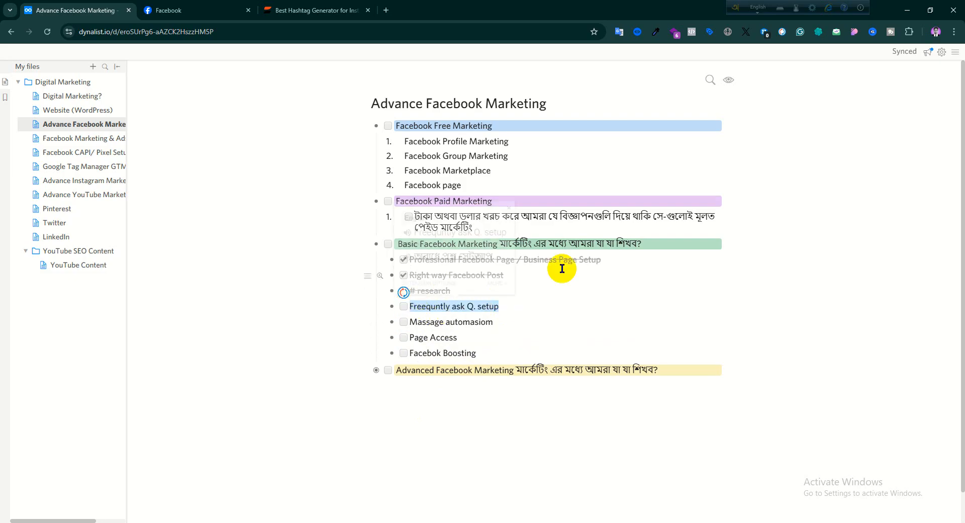
- Review the "Freequntly ask Q. setup", "Massage automasiom" and "Professional Facebook Page / Business Page Setup" items in the outline by highlighting each one
{"action": "left_click", "coordinate": [237, 319]}
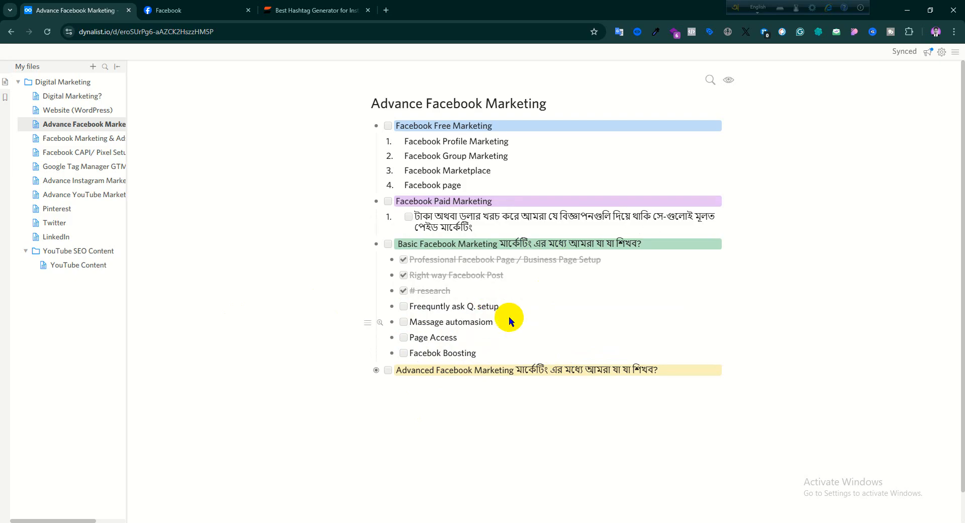
{"action": "left_click_drag", "start_coordinate": [502, 306], "coordinate": [405, 306]}
{"action": "left_click", "coordinate": [397, 292]}
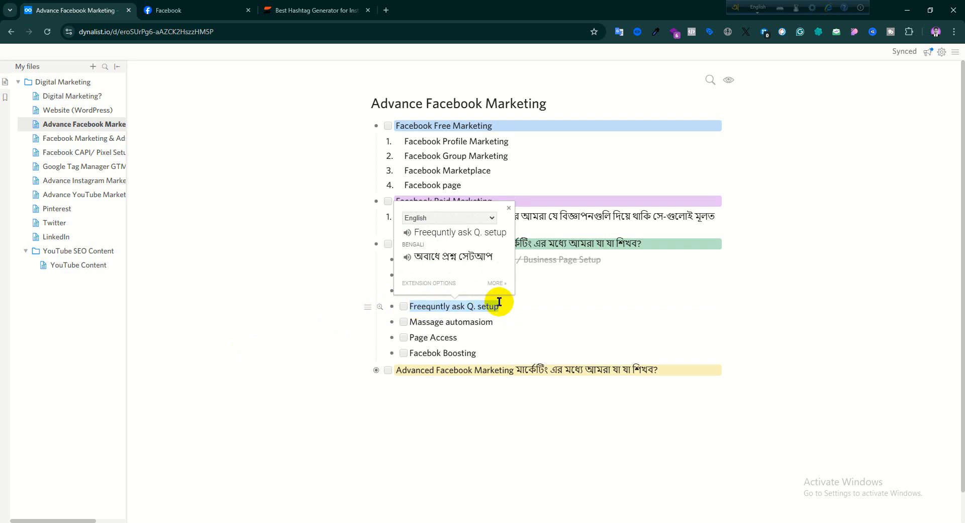
{"action": "left_click_drag", "start_coordinate": [501, 324], "coordinate": [422, 328]}
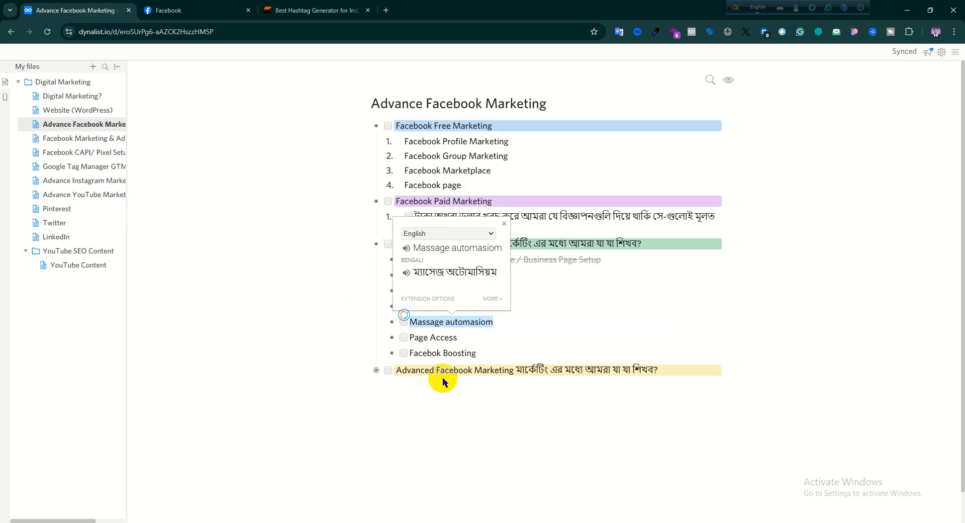
{"action": "left_click", "coordinate": [507, 322]}
{"action": "left_click_drag", "start_coordinate": [500, 306], "coordinate": [410, 305]}
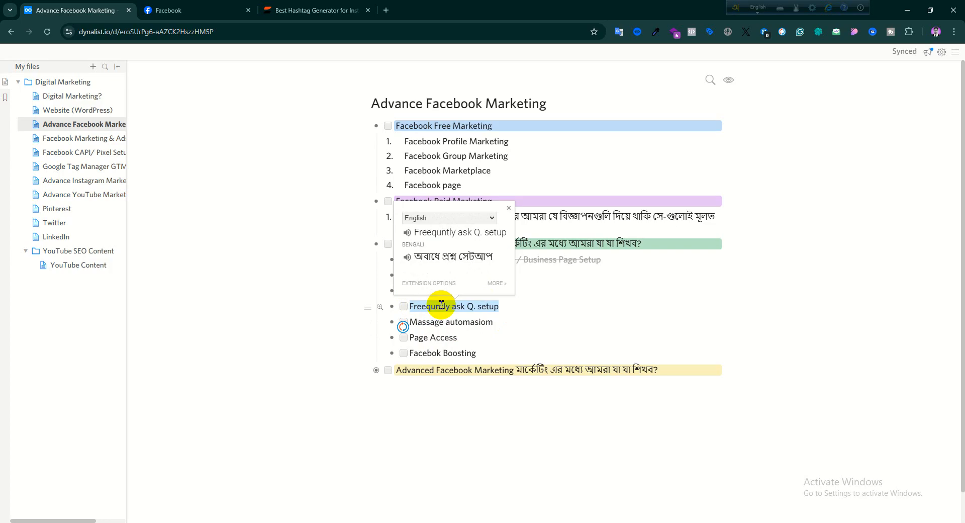
{"action": "left_click", "coordinate": [467, 421]}
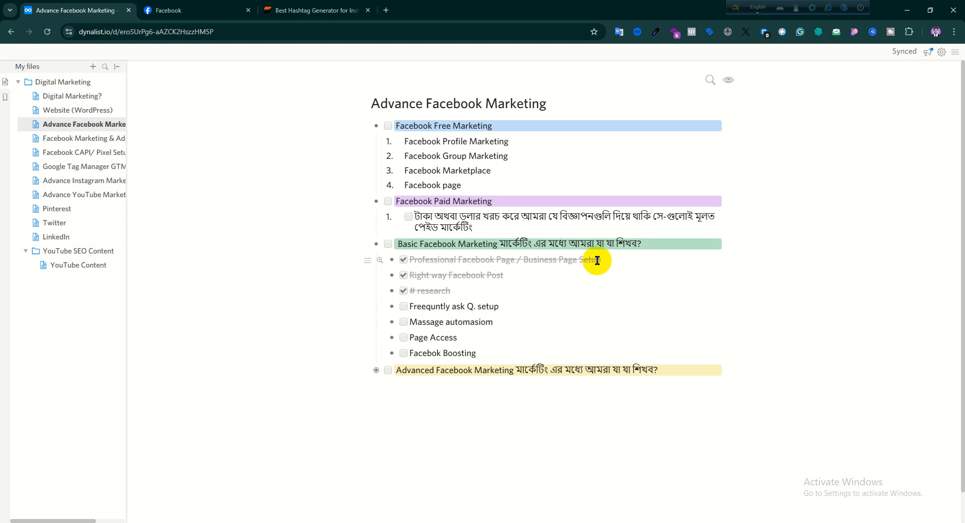
{"action": "left_click_drag", "start_coordinate": [598, 259], "coordinate": [409, 265]}
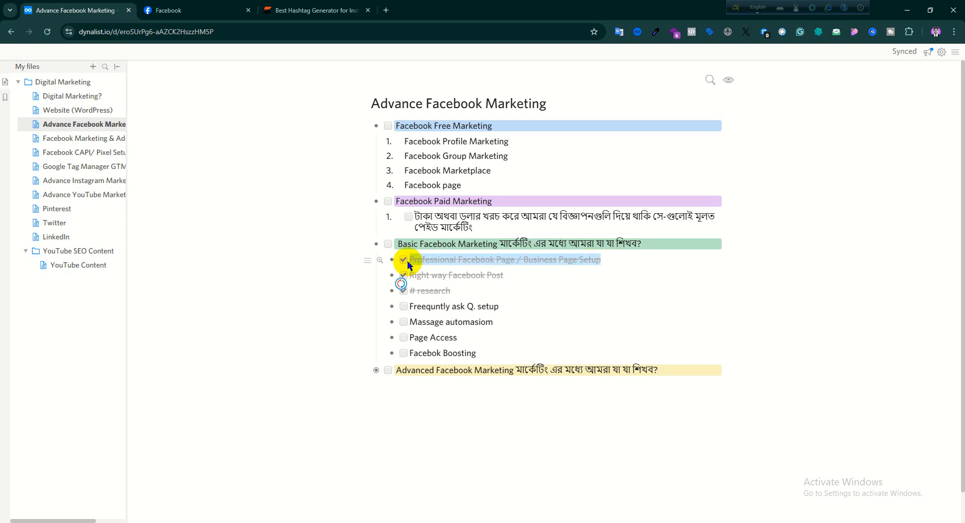
{"action": "left_click", "coordinate": [325, 292]}
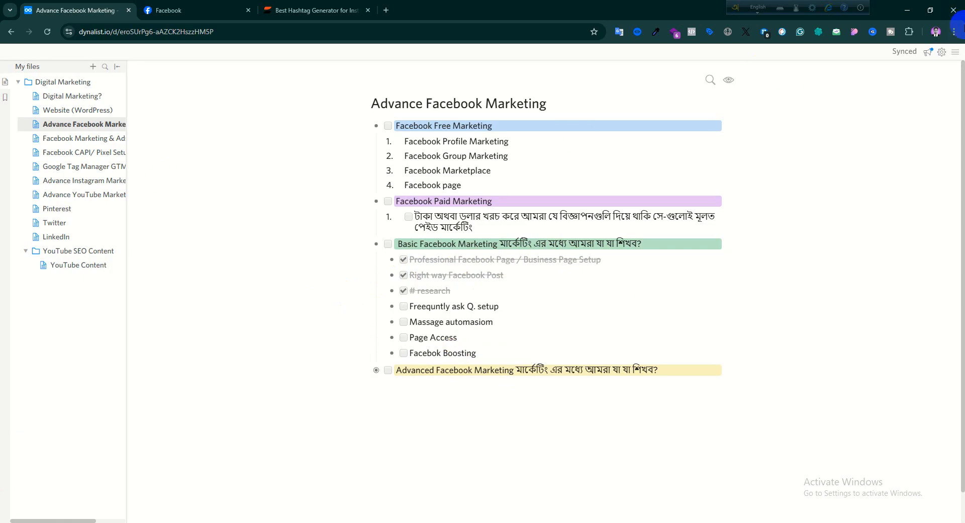
{"action": "left_click", "coordinate": [936, 32]}
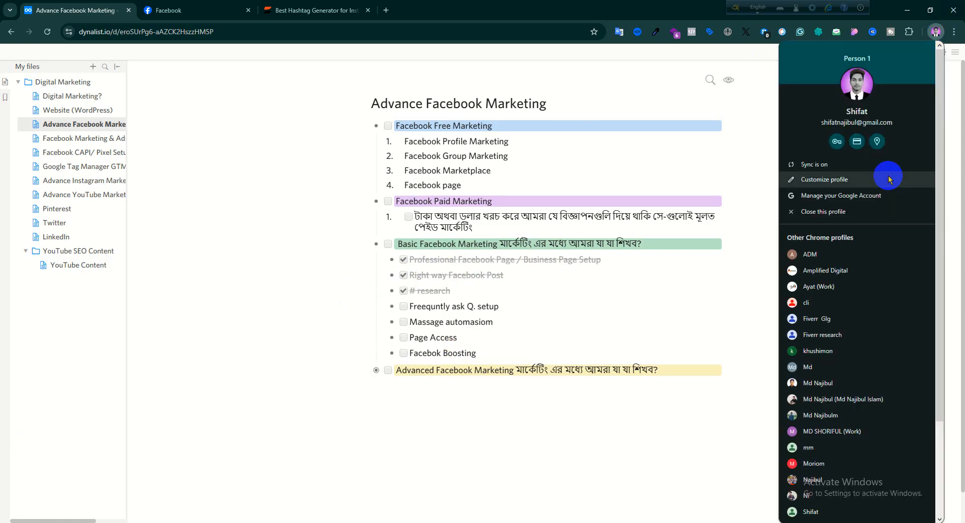
{"action": "left_click", "coordinate": [810, 254]}
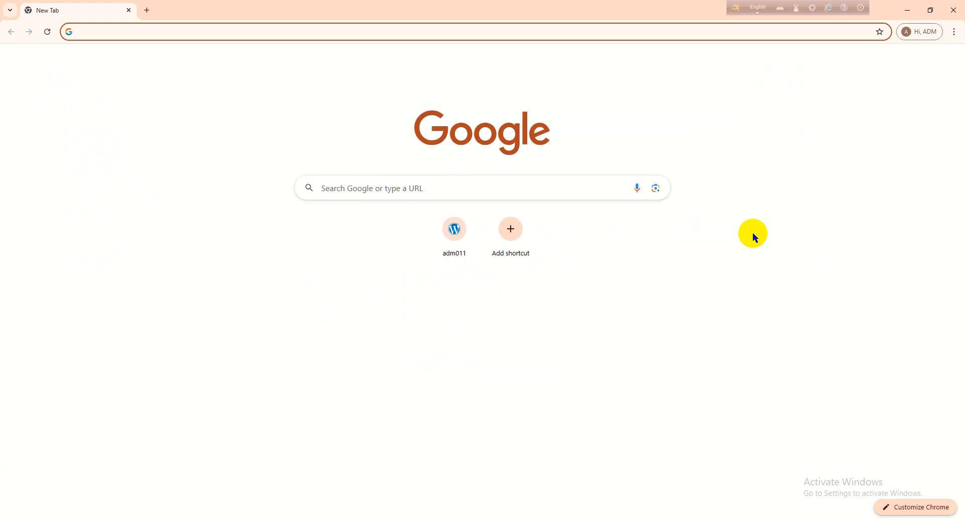
{"action": "left_click", "coordinate": [400, 186]}
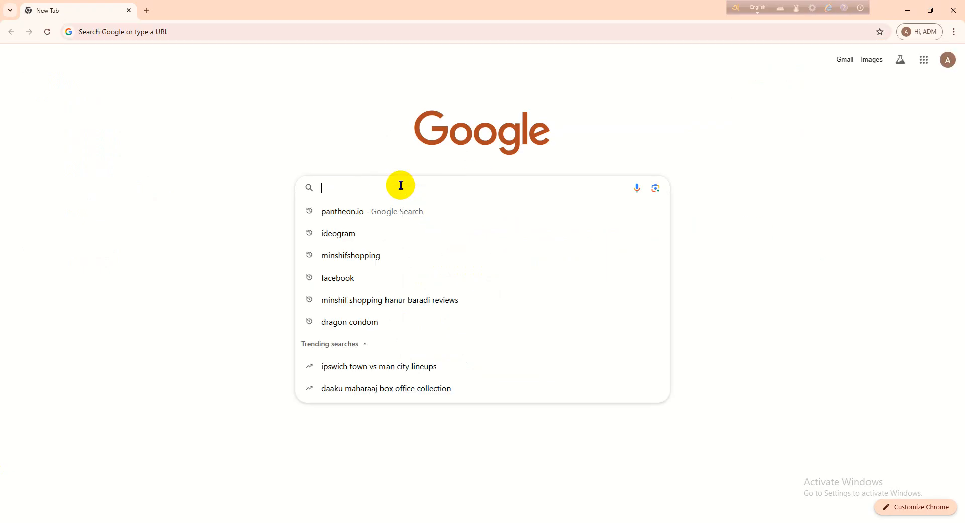
{"action": "left_click", "coordinate": [249, 188]}
- Switch to the Chrome profile signed in to the Facebook account that manages the Pages and open Facebook in a new tab
{"action": "left_click", "coordinate": [938, 34]}
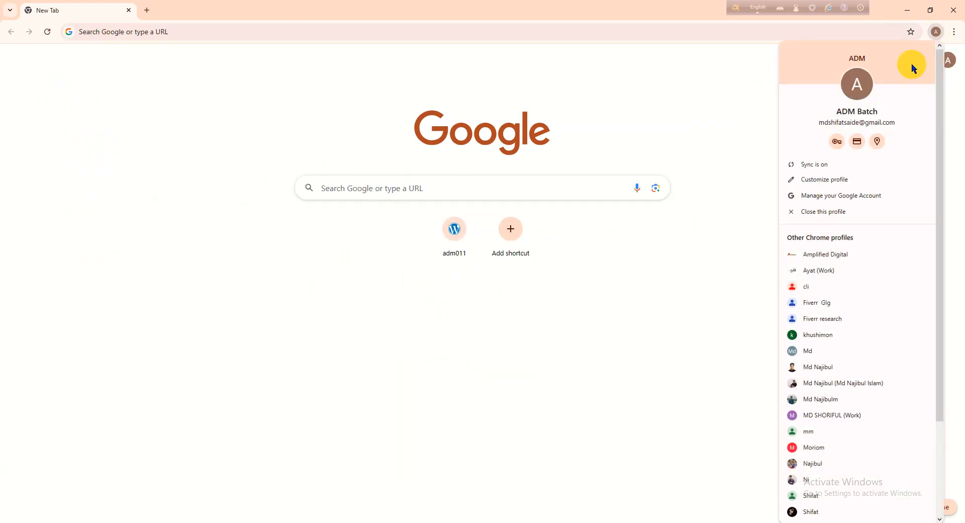
{"action": "scroll", "coordinate": [836, 399], "scroll_direction": "down", "scroll_amount": 3}
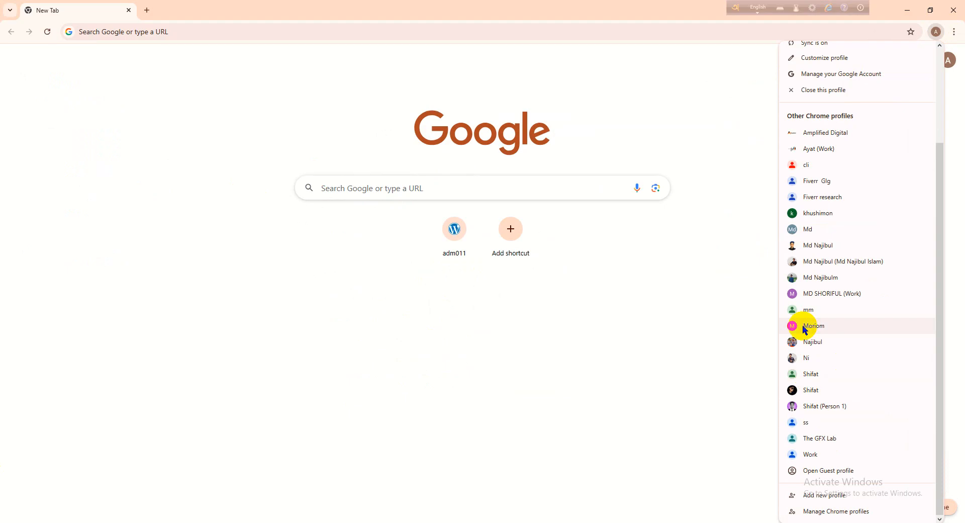
{"action": "left_click", "coordinate": [802, 341]}
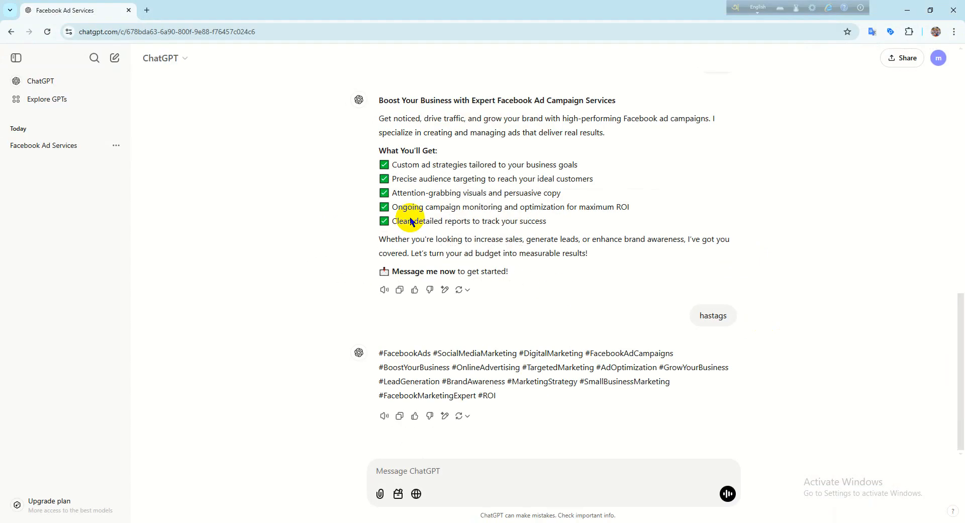
{"action": "left_click", "coordinate": [148, 10]}
{"action": "left_click", "coordinate": [424, 258]}
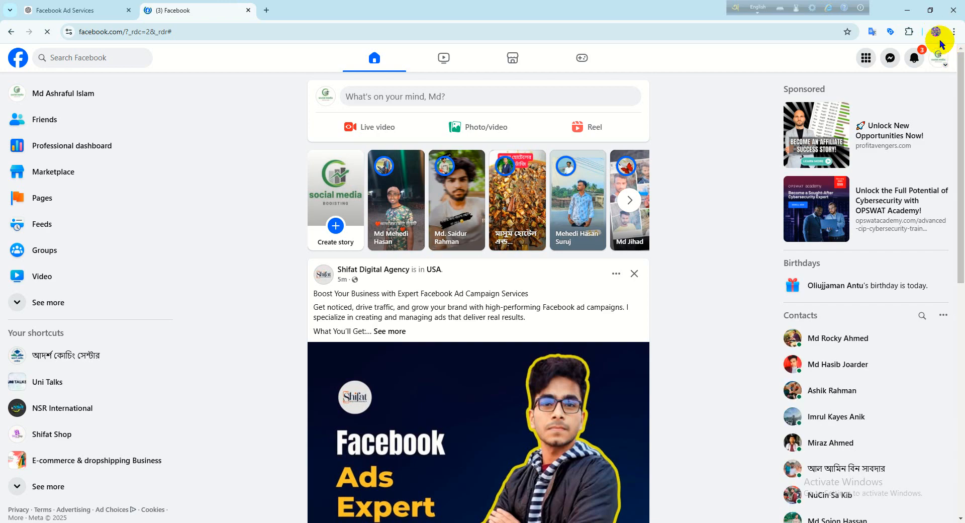
- Switch the active Facebook profile to Shifat Shop and open that Page
{"action": "left_click", "coordinate": [940, 59]}
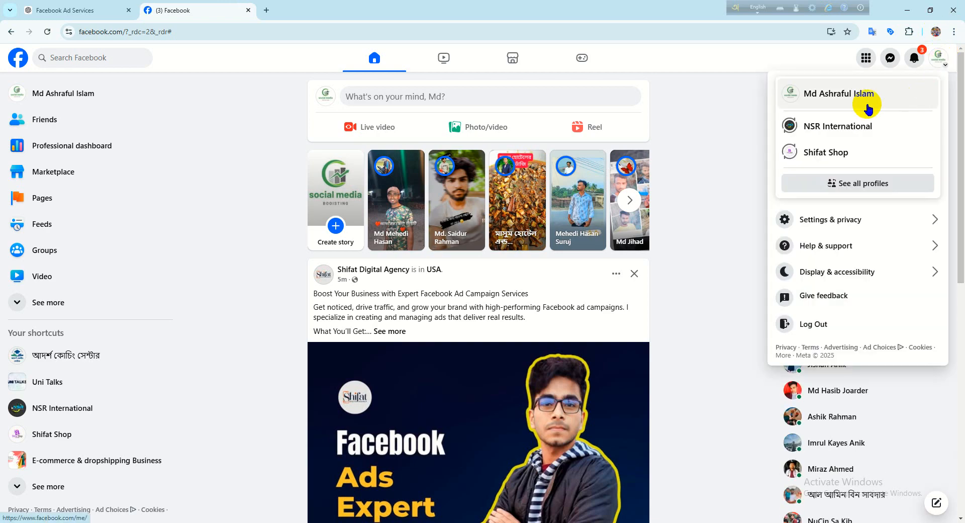
{"action": "left_click", "coordinate": [806, 157]}
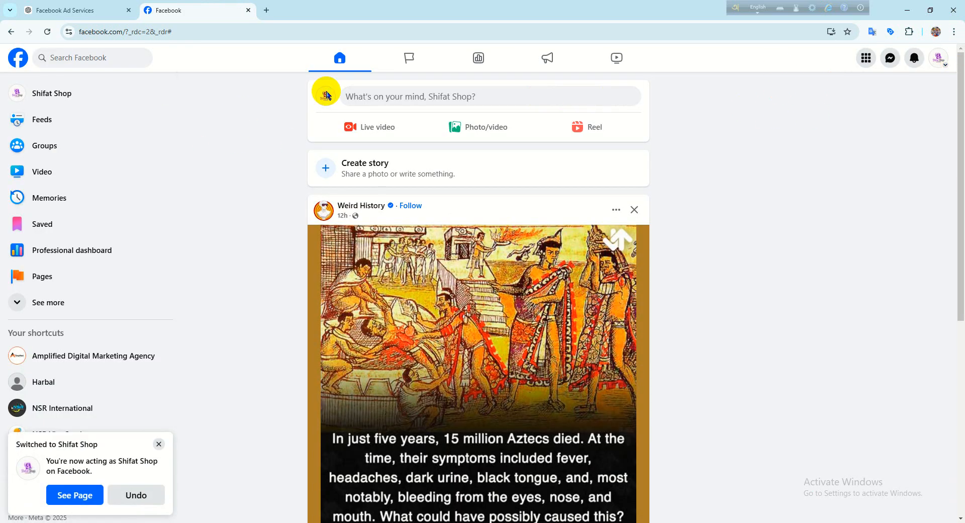
{"action": "left_click", "coordinate": [942, 65]}
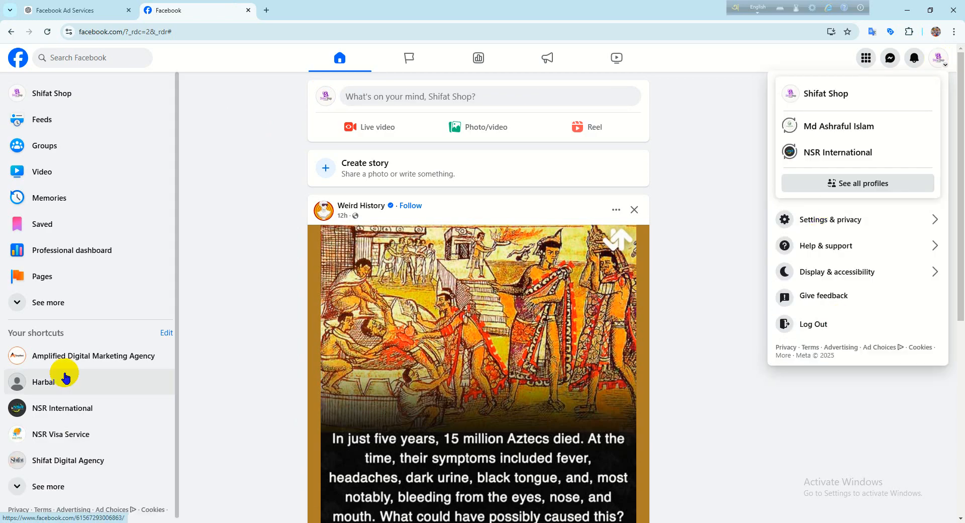
{"action": "left_click", "coordinate": [58, 95]}
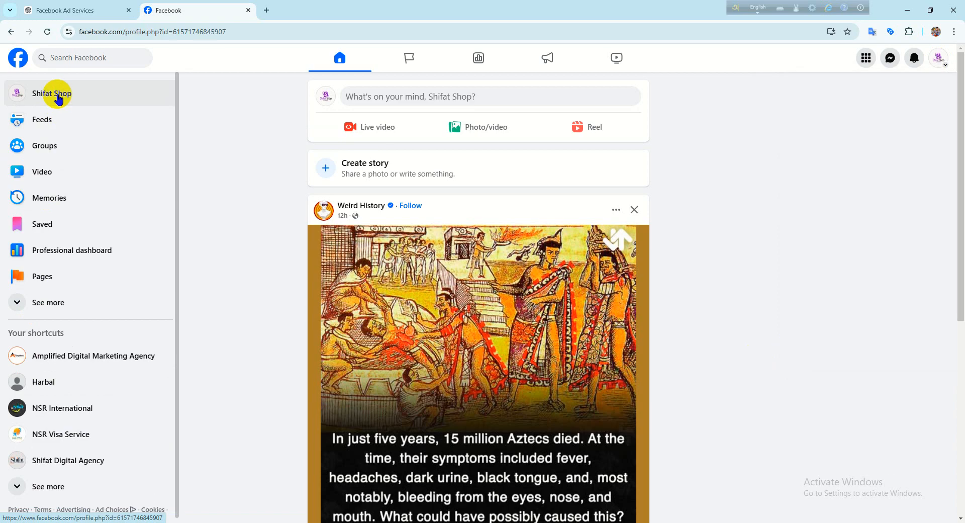
{"action": "scroll", "coordinate": [414, 216], "scroll_direction": "up", "scroll_amount": 2}
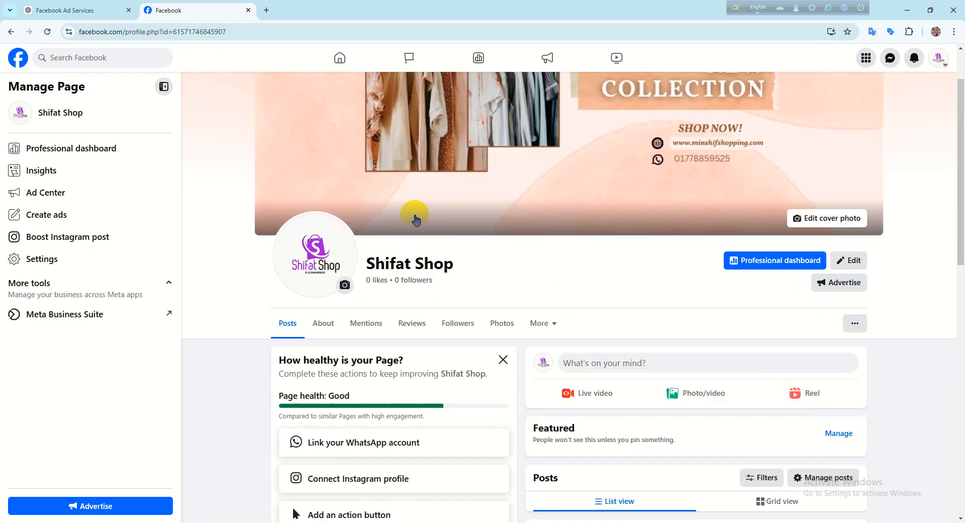
{"action": "scroll", "coordinate": [408, 223], "scroll_direction": "down", "scroll_amount": 1}
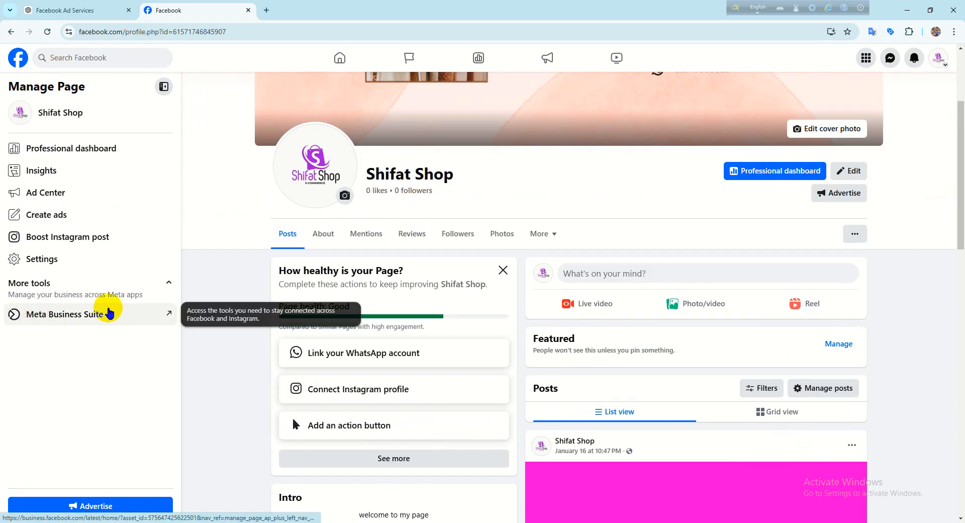
- Open the Shifat Shop inbox in Meta Business Suite and open the list of business assets
{"action": "left_click", "coordinate": [104, 316]}
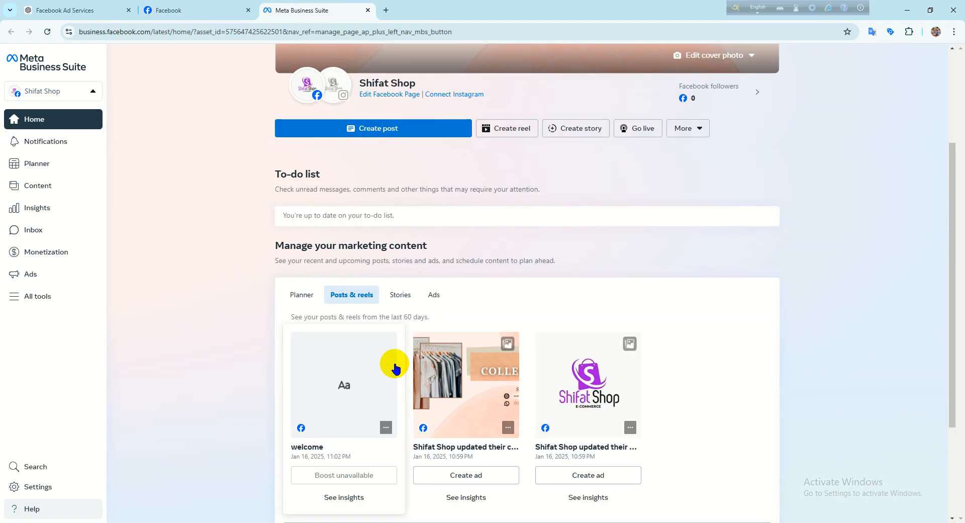
{"action": "left_click", "coordinate": [41, 234]}
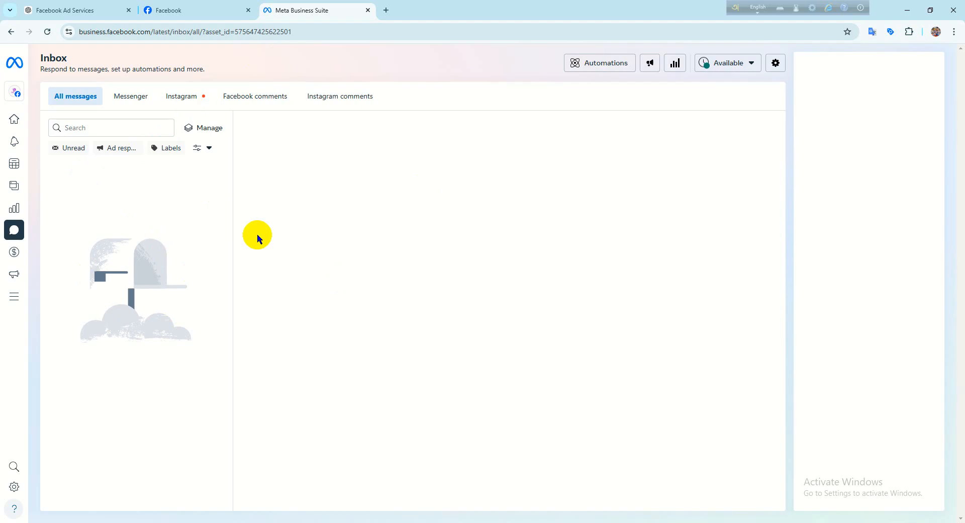
{"action": "mouse_move", "coordinate": [26, 90]}
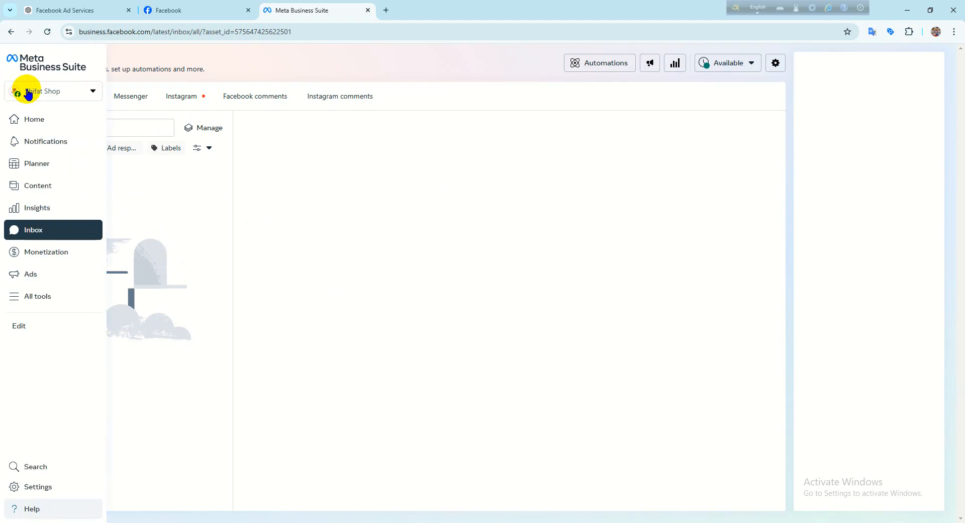
{"action": "left_click", "coordinate": [54, 92]}
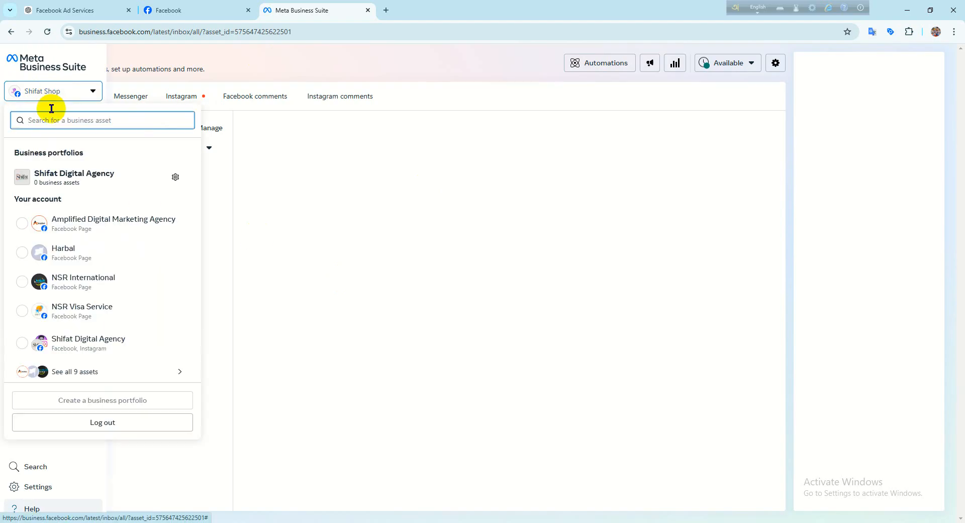
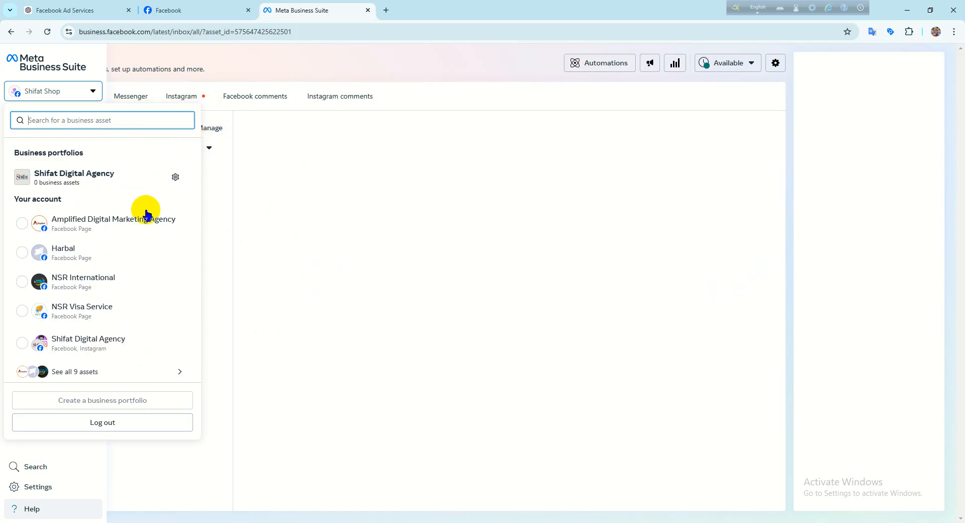
- Close the business asset list, open the inbox automations for Shifat Shop and start the suggested Instant reply automation
{"action": "left_click", "coordinate": [289, 239]}
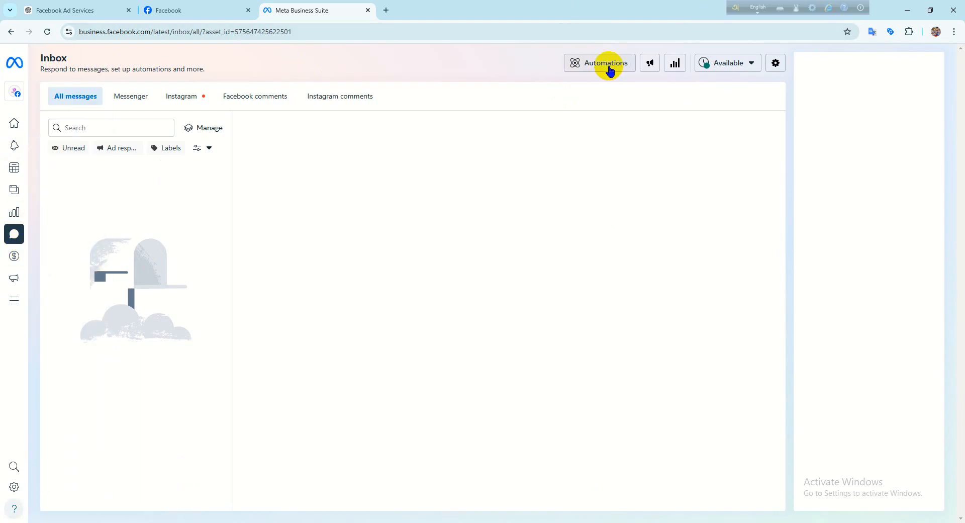
{"action": "mouse_move", "coordinate": [23, 239]}
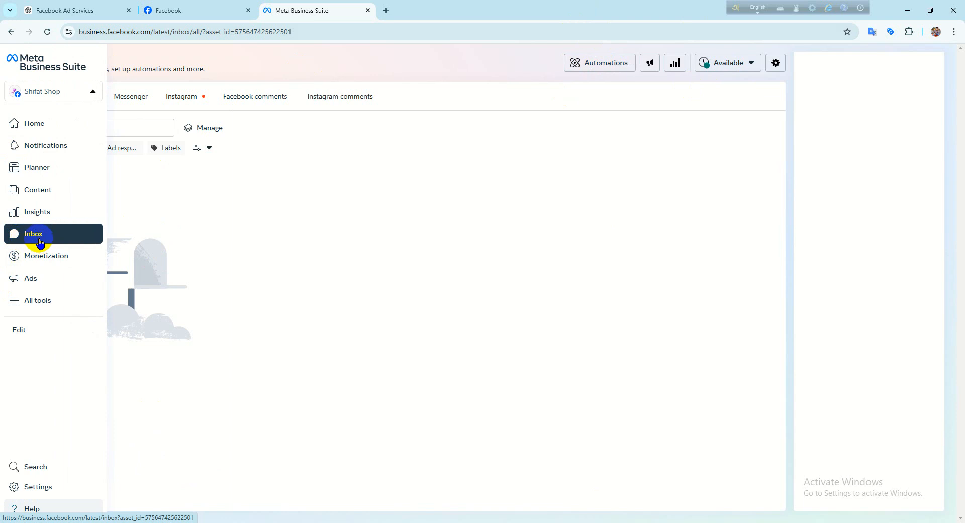
{"action": "left_click", "coordinate": [584, 70]}
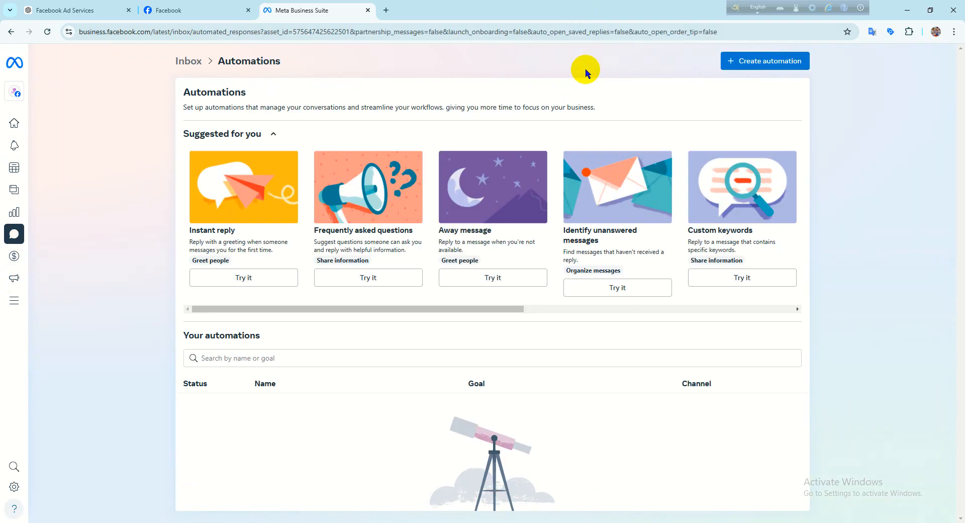
{"action": "scroll", "coordinate": [491, 370], "scroll_direction": "down", "scroll_amount": 1}
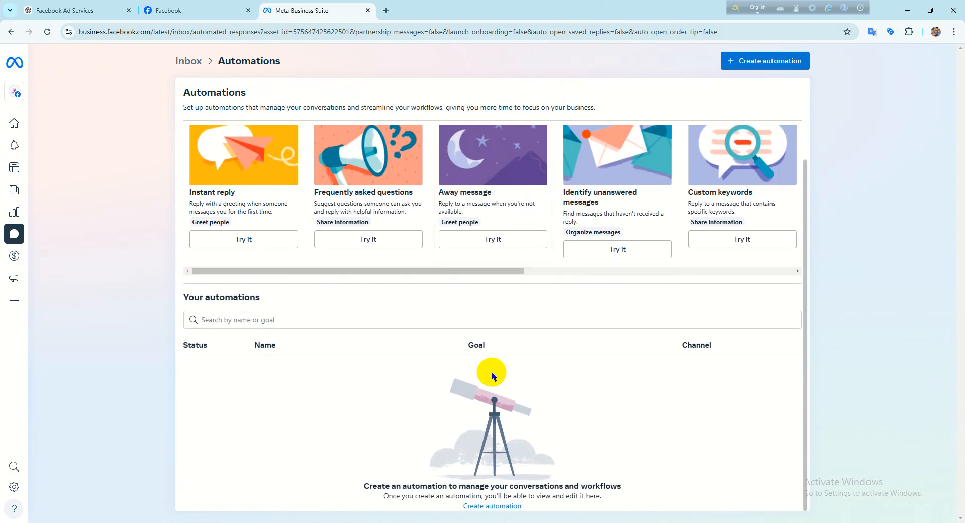
{"action": "scroll", "coordinate": [282, 338], "scroll_direction": "up", "scroll_amount": 1}
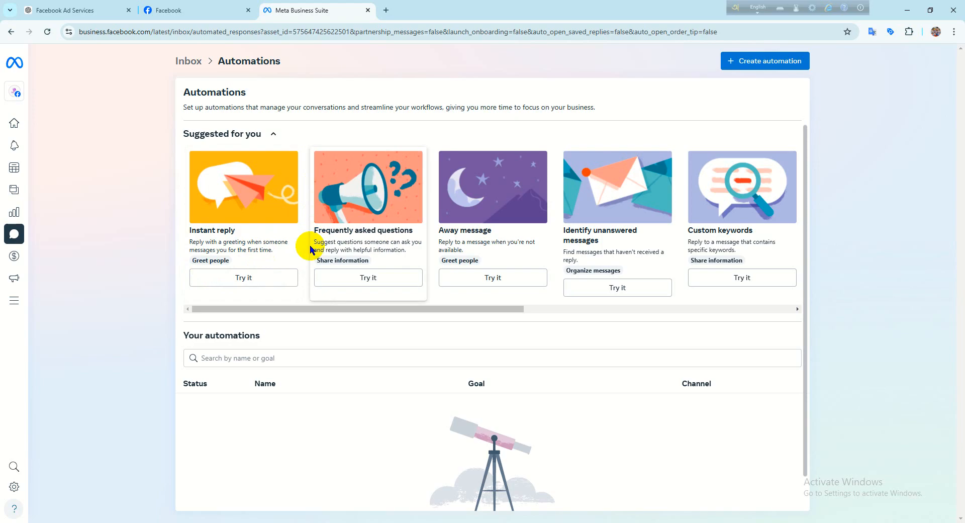
{"action": "left_click", "coordinate": [248, 281]}
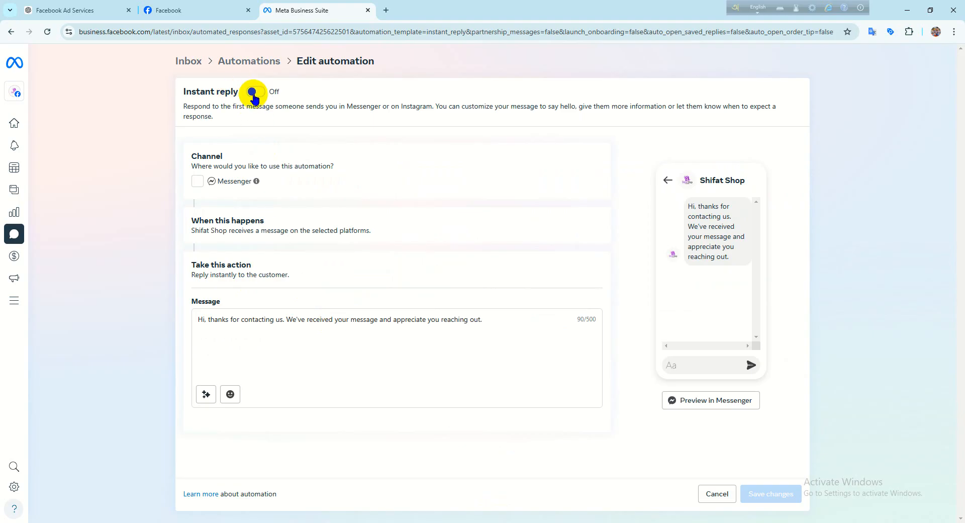
- Turn on the Instant reply automation with Messenger as its channel and reload the page
{"action": "left_click", "coordinate": [197, 185]}
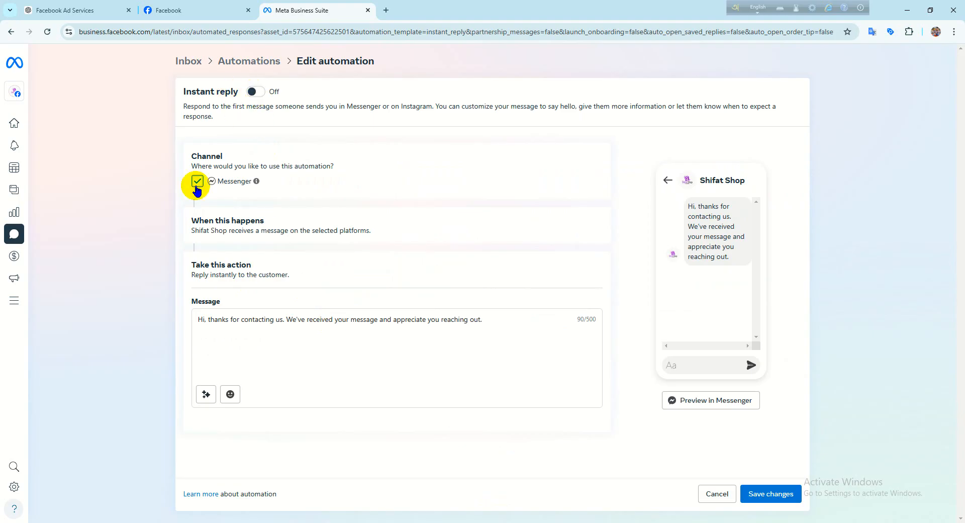
{"action": "left_click", "coordinate": [262, 93]}
{"action": "left_click", "coordinate": [261, 94]}
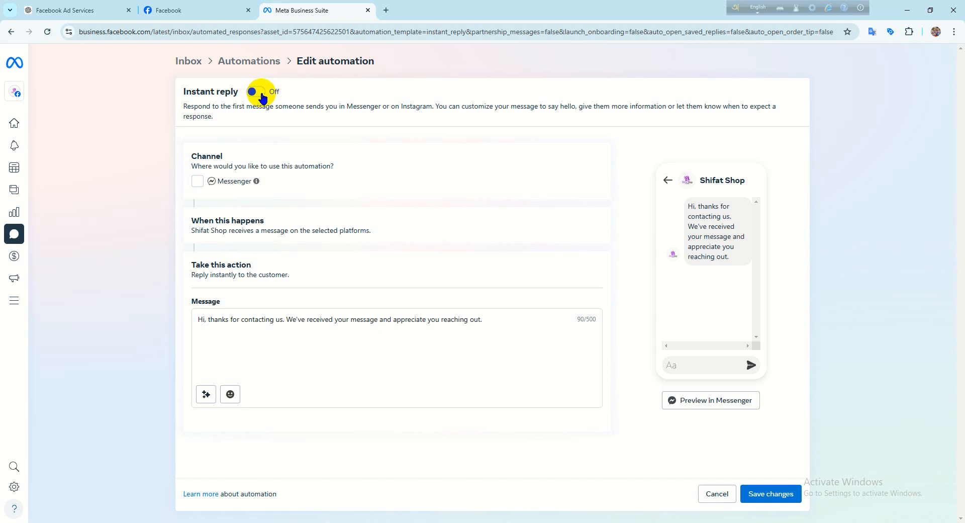
{"action": "left_click", "coordinate": [261, 95]}
{"action": "left_click", "coordinate": [262, 95]}
{"action": "left_click", "coordinate": [46, 32]}
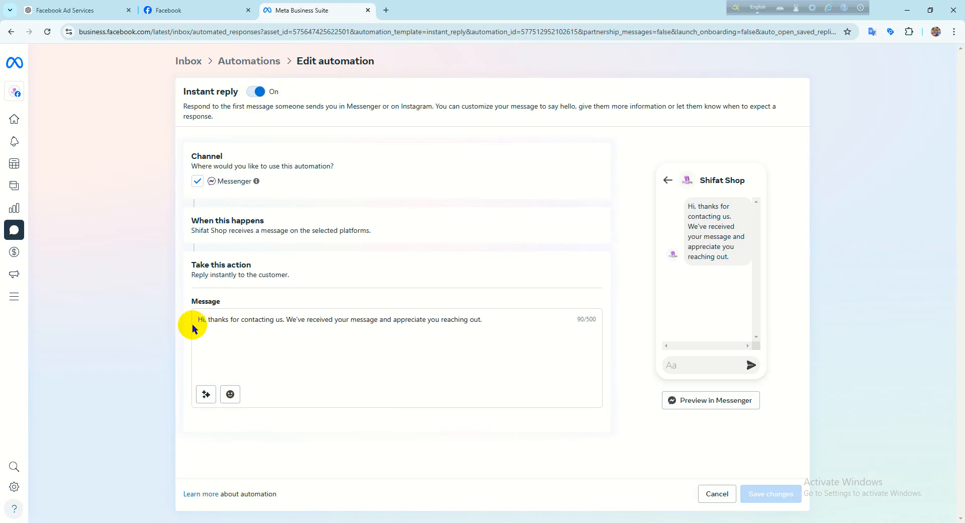
- Review the default instant reply message and its Bengali translation by highlighting the text
{"action": "left_click_drag", "start_coordinate": [484, 319], "coordinate": [175, 327]}
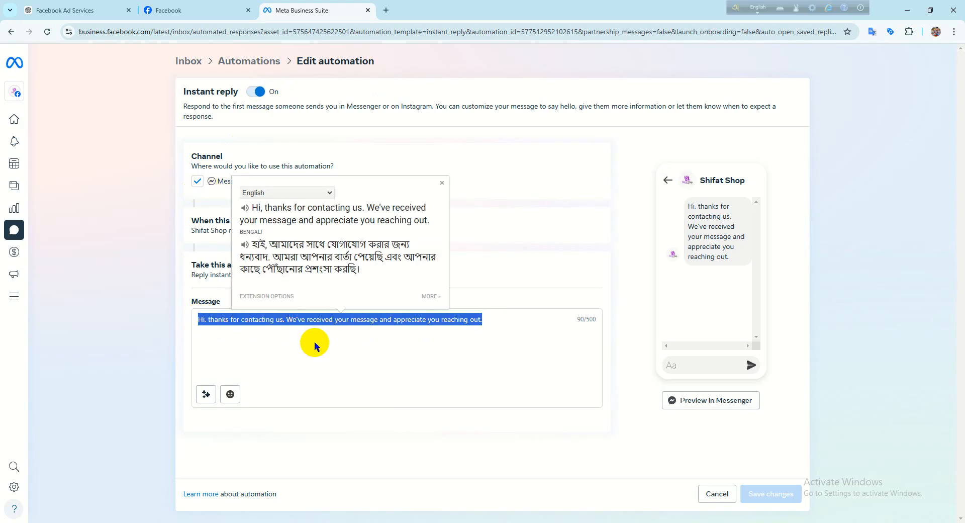
{"action": "left_click", "coordinate": [314, 341]}
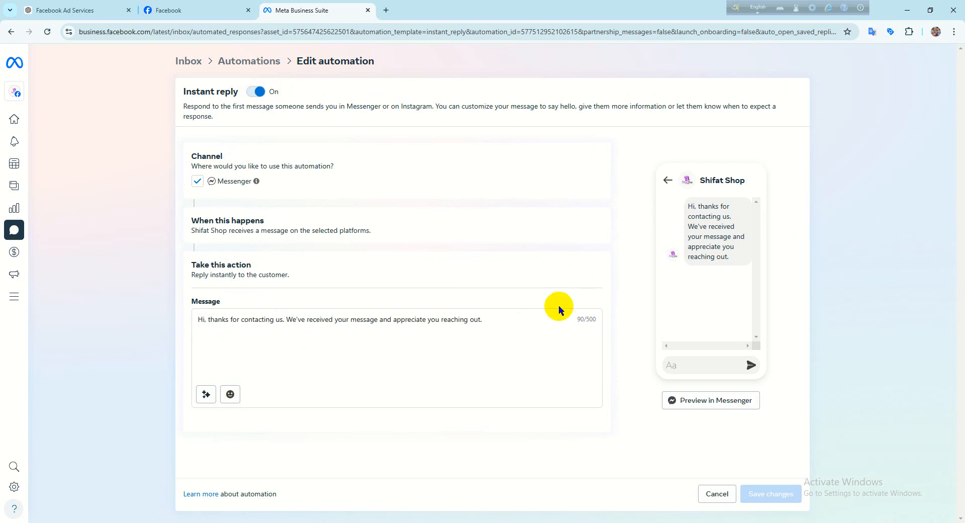
{"action": "left_click_drag", "start_coordinate": [505, 322], "coordinate": [176, 318]}
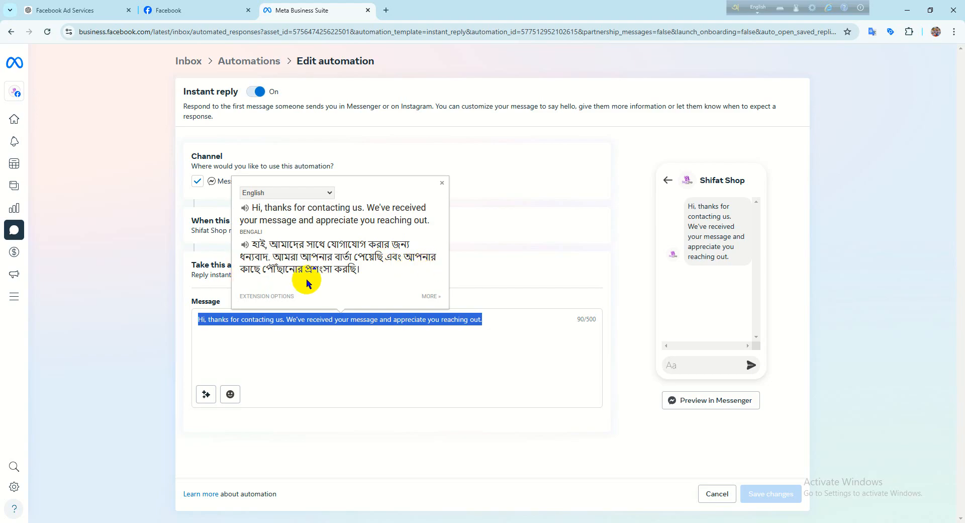
{"action": "left_click", "coordinate": [497, 319]}
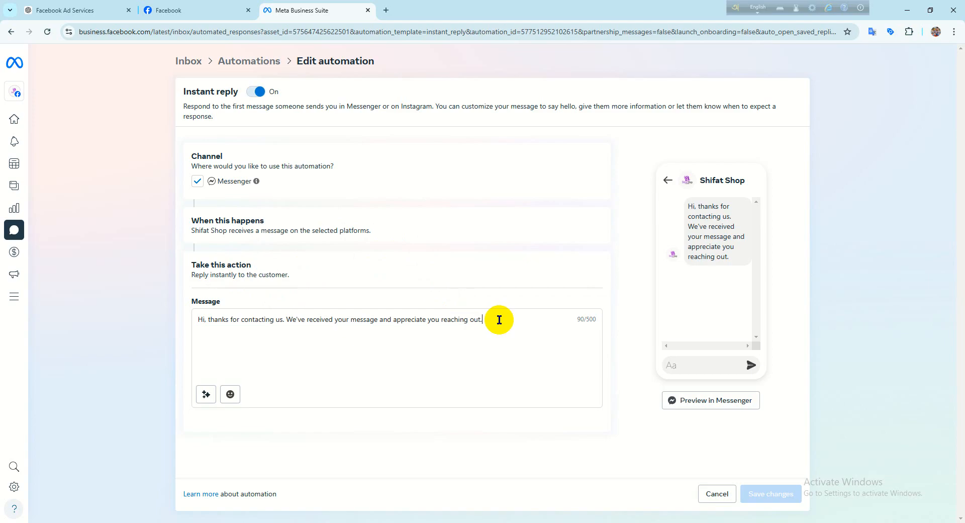
{"action": "left_click_drag", "start_coordinate": [497, 318], "coordinate": [162, 322]}
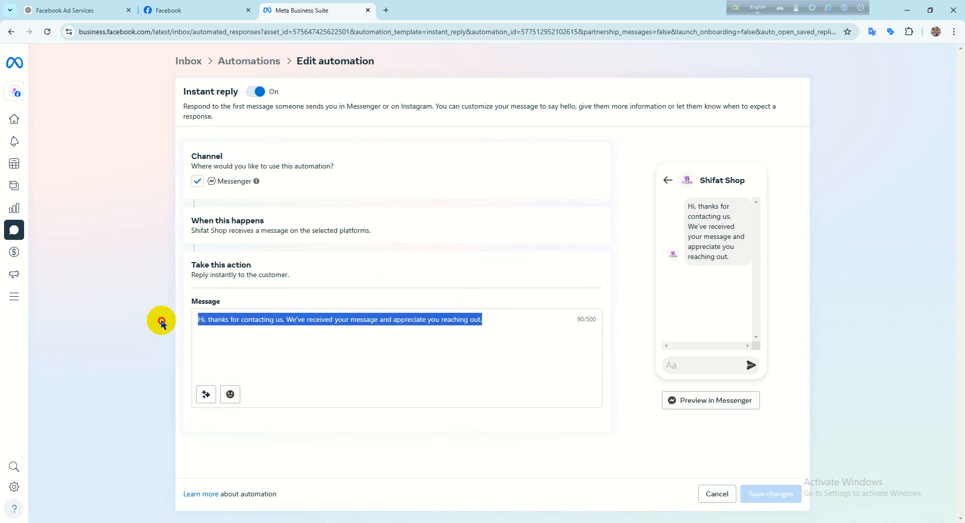
{"action": "left_click", "coordinate": [338, 342]}
{"action": "left_click_drag", "start_coordinate": [503, 320], "coordinate": [173, 327]}
{"action": "left_click", "coordinate": [334, 341]}
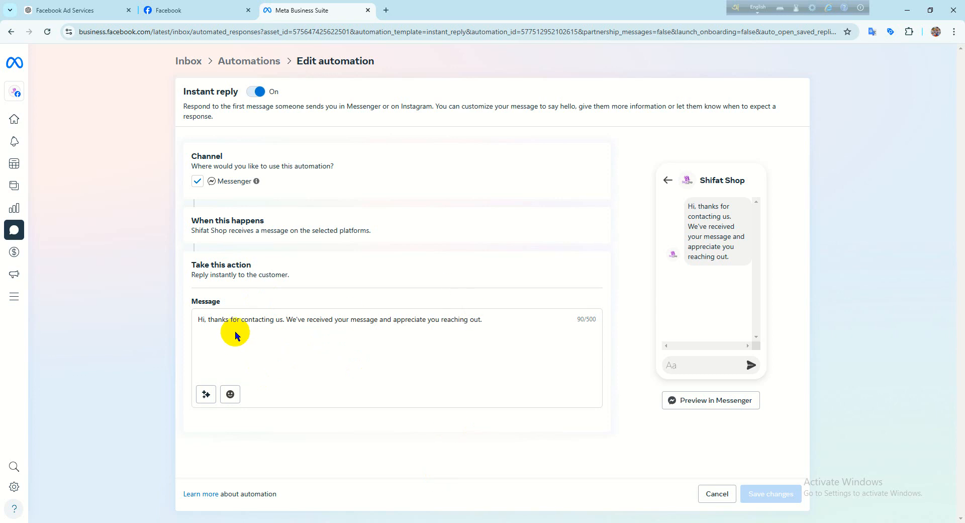
{"action": "left_click", "coordinate": [491, 319]}
{"action": "left_click_drag", "start_coordinate": [487, 321], "coordinate": [411, 320]}
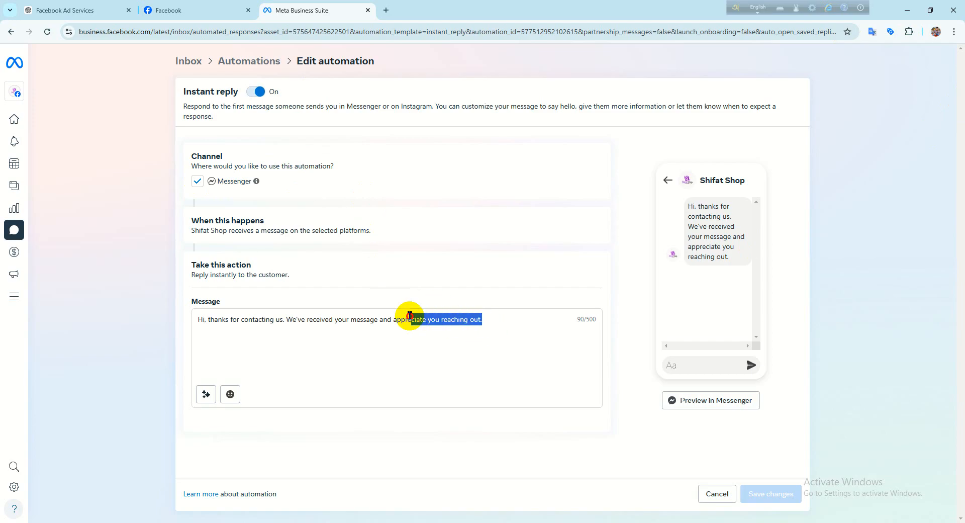
{"action": "left_click", "coordinate": [383, 334]}
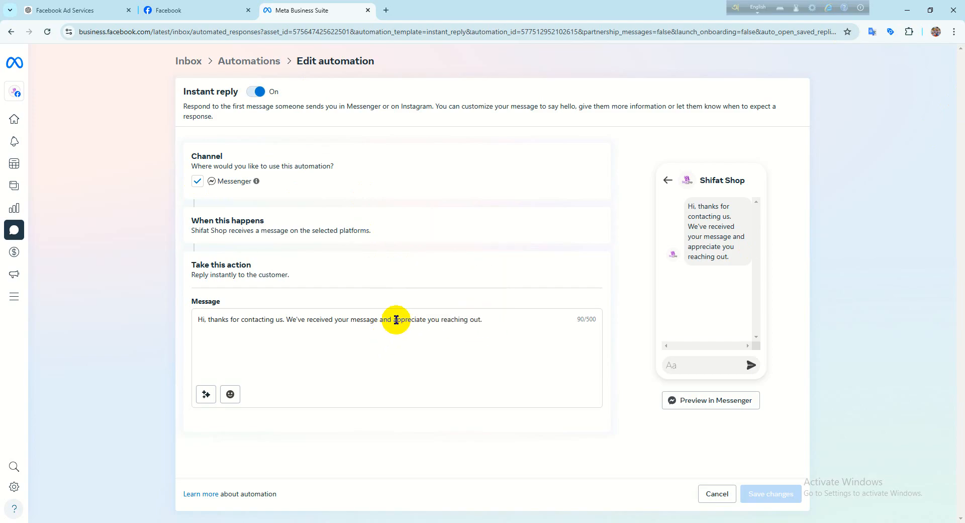
{"action": "left_click_drag", "start_coordinate": [392, 319], "coordinate": [493, 327]}
- Remove the period at the end of the instant reply message and save the changes
{"action": "left_click", "coordinate": [494, 329]}
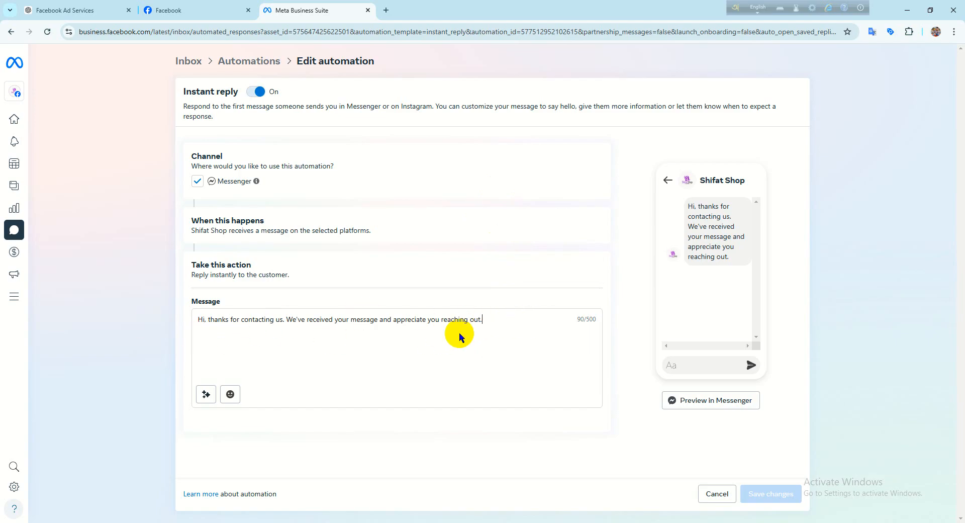
{"action": "key", "text": "BackSpace"}
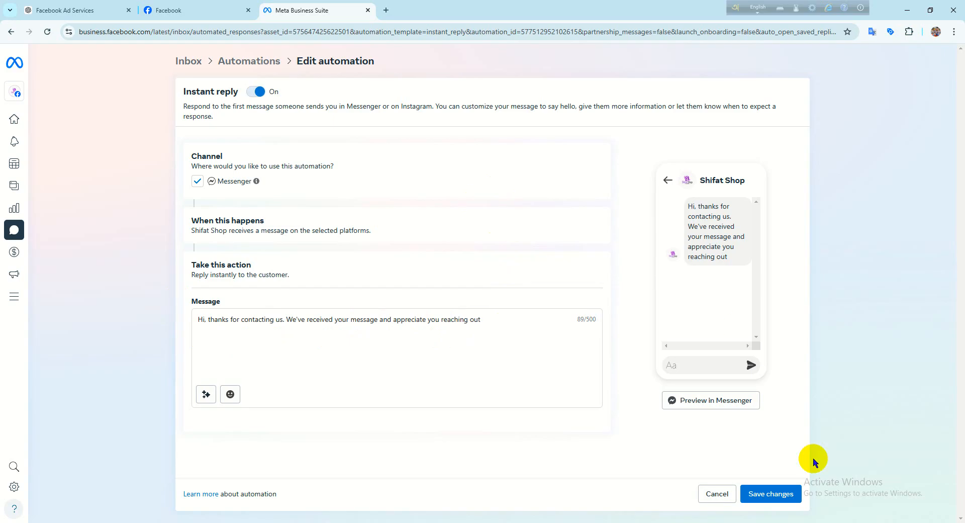
{"action": "left_click", "coordinate": [787, 492]}
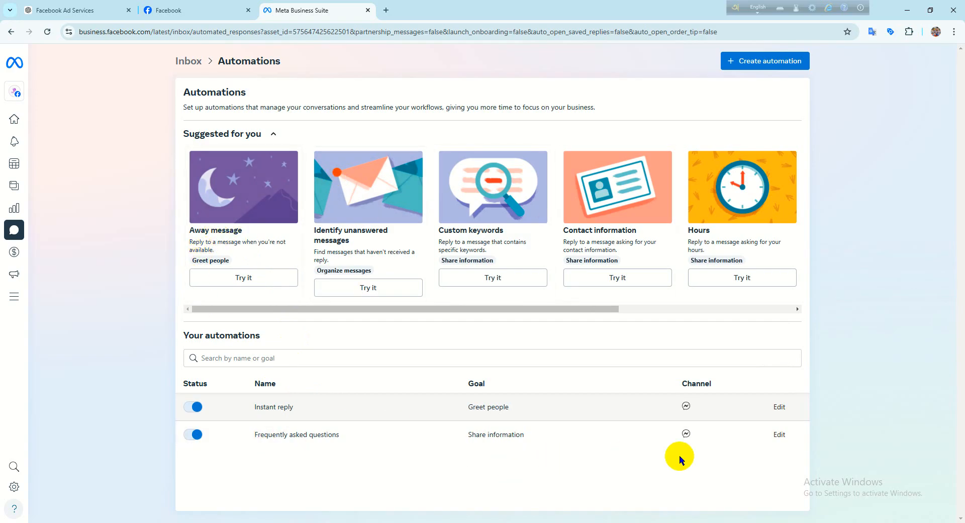
- Open the Frequently asked questions automation for editing, add a question for Messenger and expand its details
{"action": "left_click", "coordinate": [778, 435]}
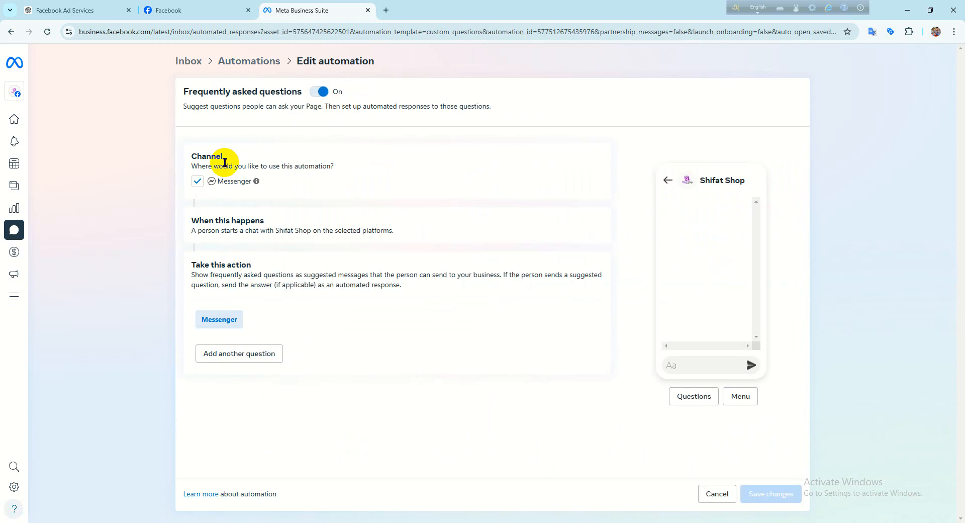
{"action": "double_click", "coordinate": [231, 182]}
{"action": "left_click", "coordinate": [409, 200]}
{"action": "left_click", "coordinate": [253, 362]}
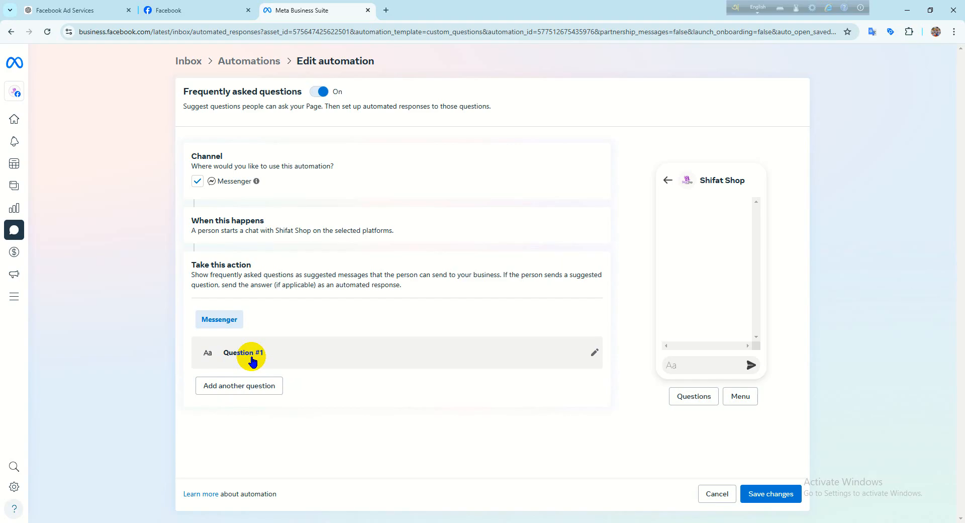
{"action": "left_click", "coordinate": [593, 349]}
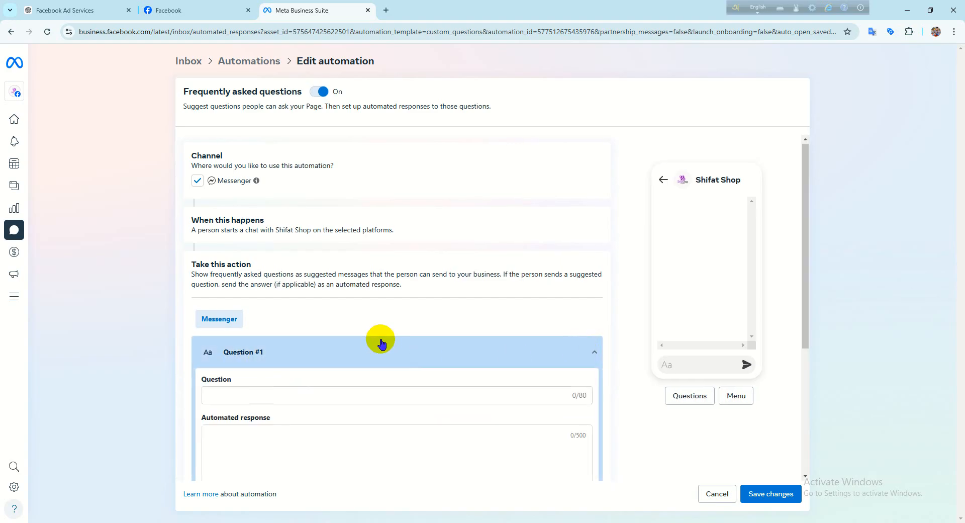
- Examine the Question and Automated response fields of the first frequently asked question
{"action": "scroll", "coordinate": [381, 343], "scroll_direction": "down", "scroll_amount": 3}
{"action": "left_click", "coordinate": [207, 261]}
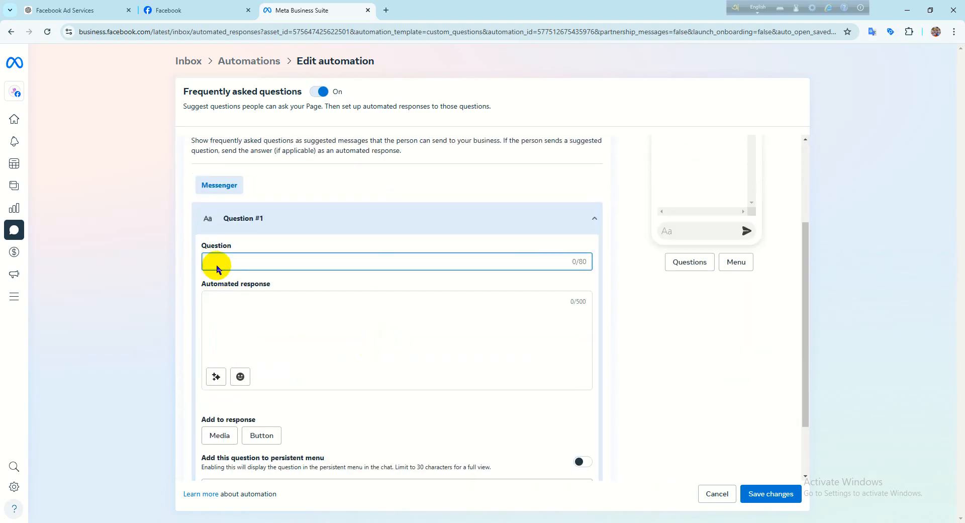
{"action": "left_click", "coordinate": [232, 296]}
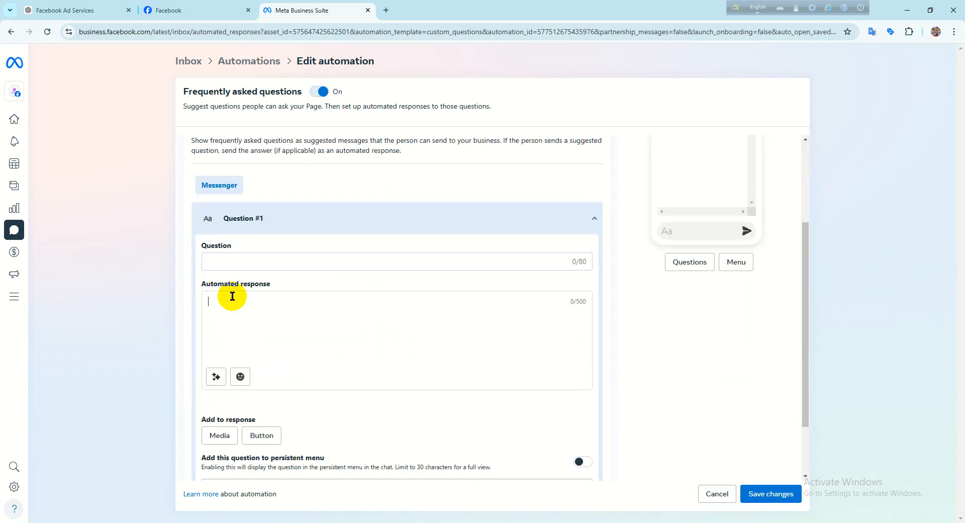
{"action": "left_click", "coordinate": [227, 261]}
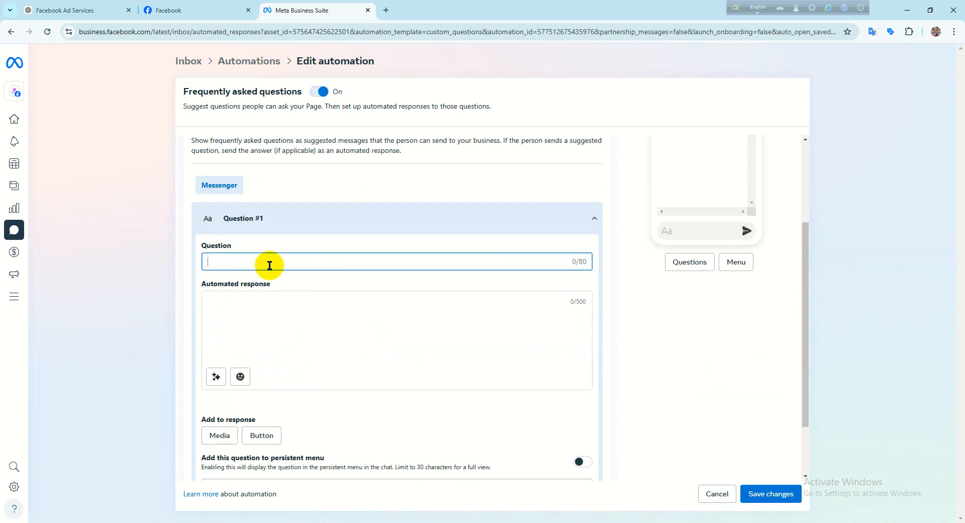
{"action": "left_click", "coordinate": [250, 292]}
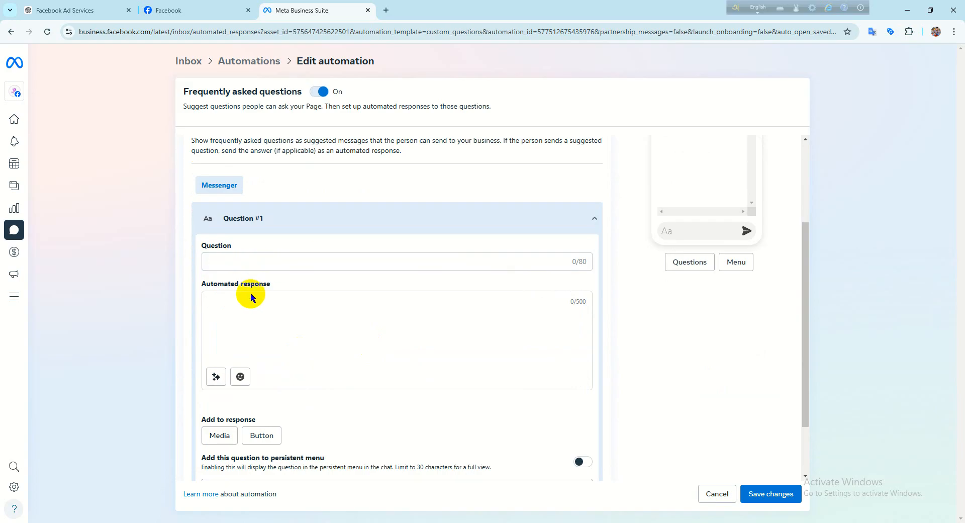
{"action": "left_click", "coordinate": [212, 261]}
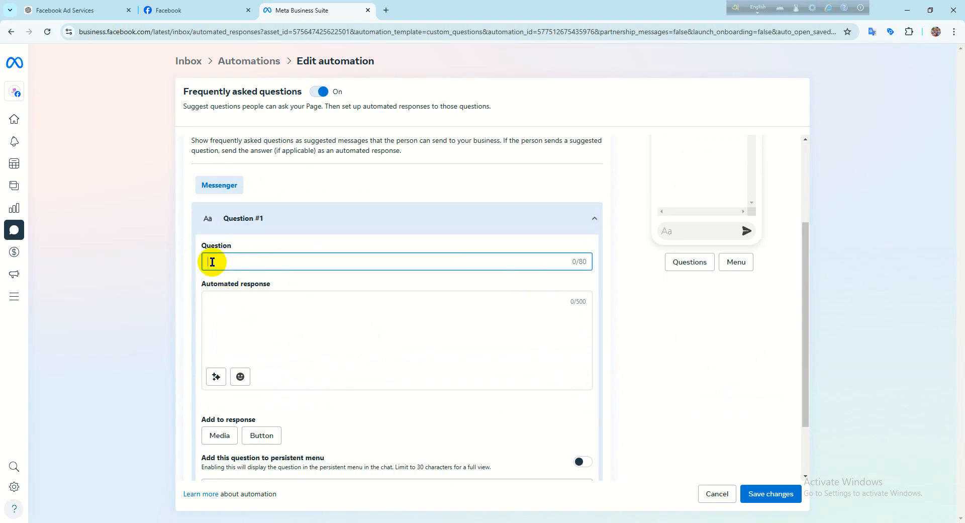
{"action": "scroll", "coordinate": [430, 324], "scroll_direction": "up", "scroll_amount": 2}
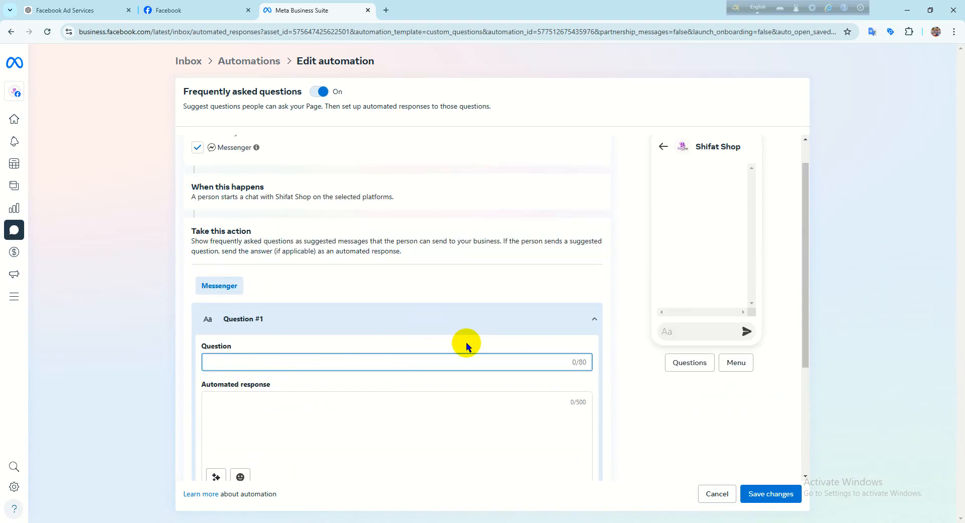
{"action": "scroll", "coordinate": [333, 381], "scroll_direction": "down", "scroll_amount": 1}
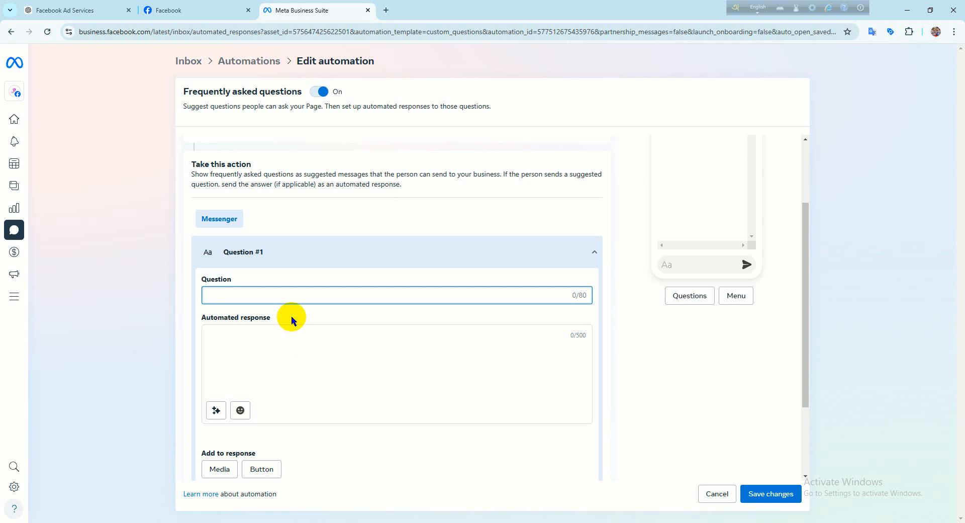
{"action": "scroll", "coordinate": [367, 337], "scroll_direction": "up", "scroll_amount": 2}
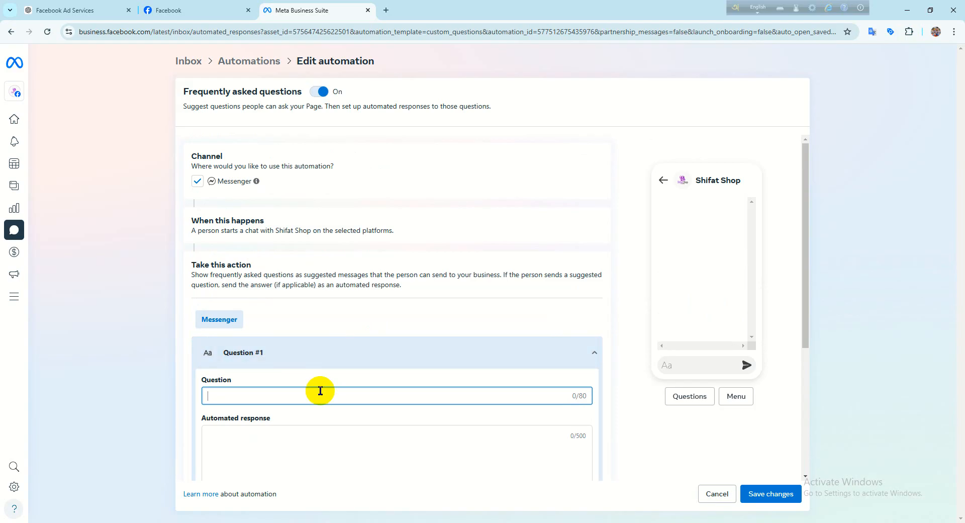
{"action": "scroll", "coordinate": [318, 403], "scroll_direction": "down", "scroll_amount": 2}
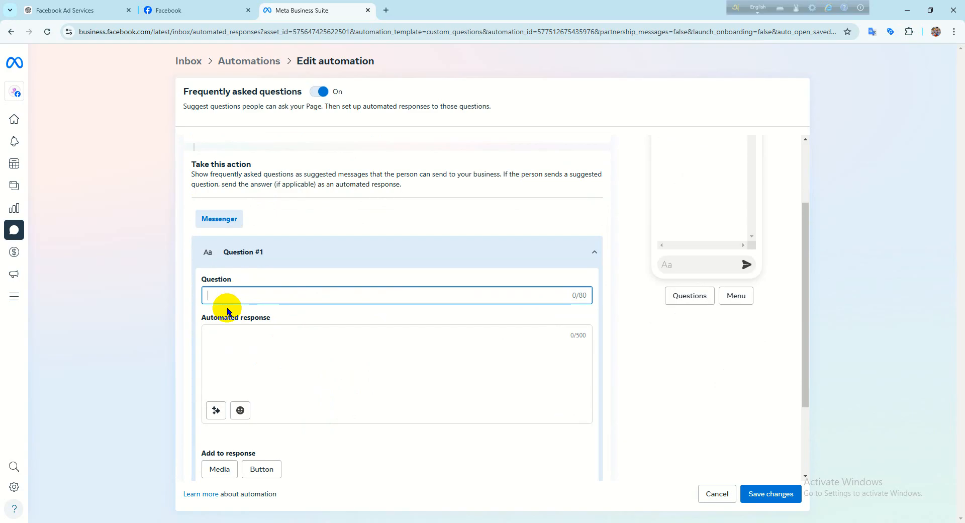
- Enter "Price koto?" as the first frequently asked question and "500 tk" as its automated response
{"action": "type", "text": "Pr"}
{"action": "type", "text": "iv"}
{"action": "type", "text": "ce"}
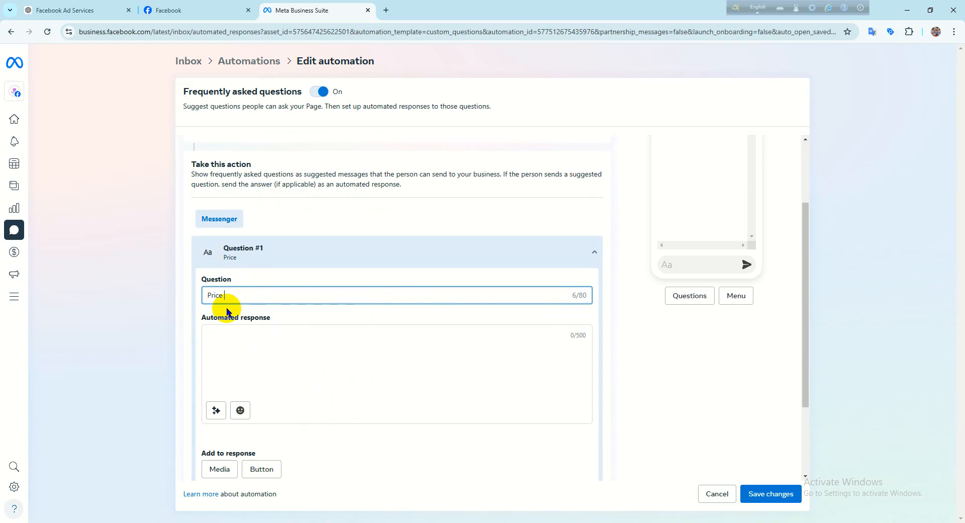
{"action": "type", "text": " koto?"}
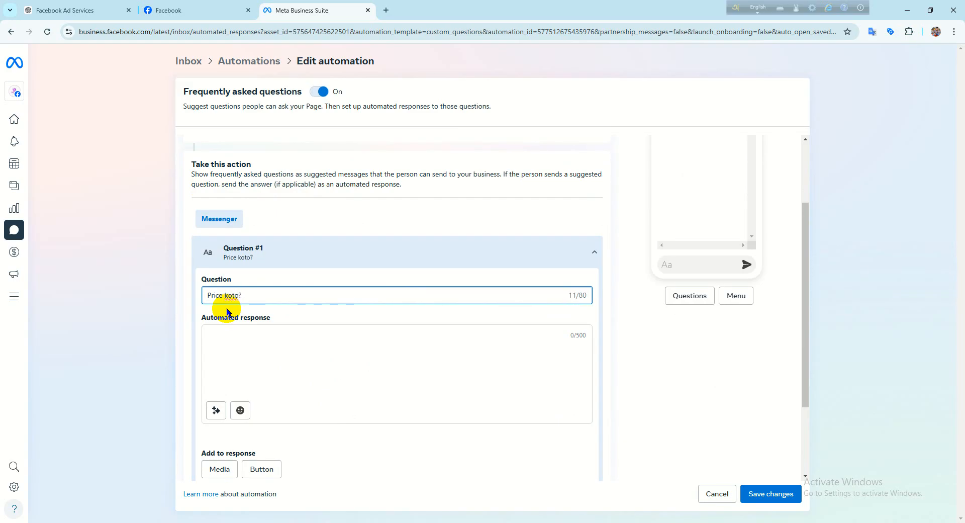
{"action": "left_click", "coordinate": [240, 337]}
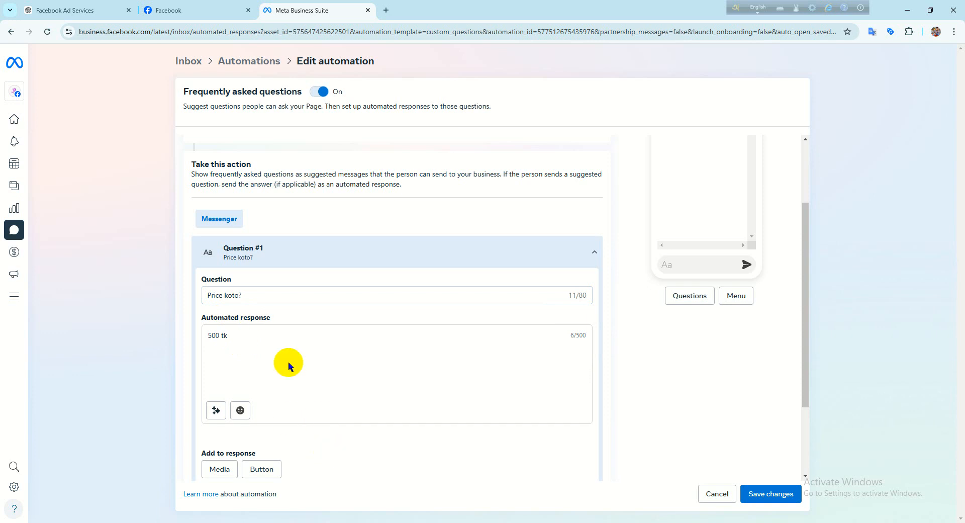
- Add a second question to the Frequently asked questions automation and expand its details
{"action": "scroll", "coordinate": [305, 363], "scroll_direction": "down", "scroll_amount": 1}
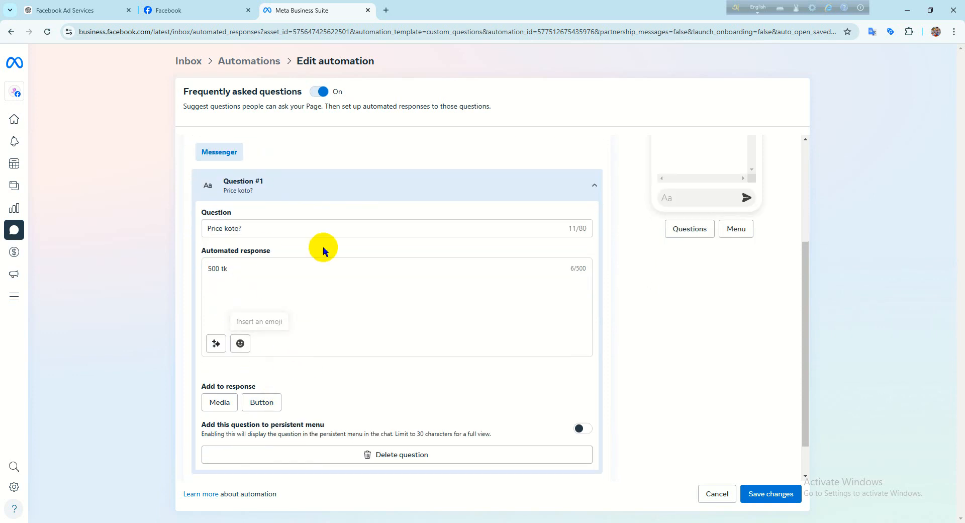
{"action": "scroll", "coordinate": [322, 261], "scroll_direction": "down", "scroll_amount": 1}
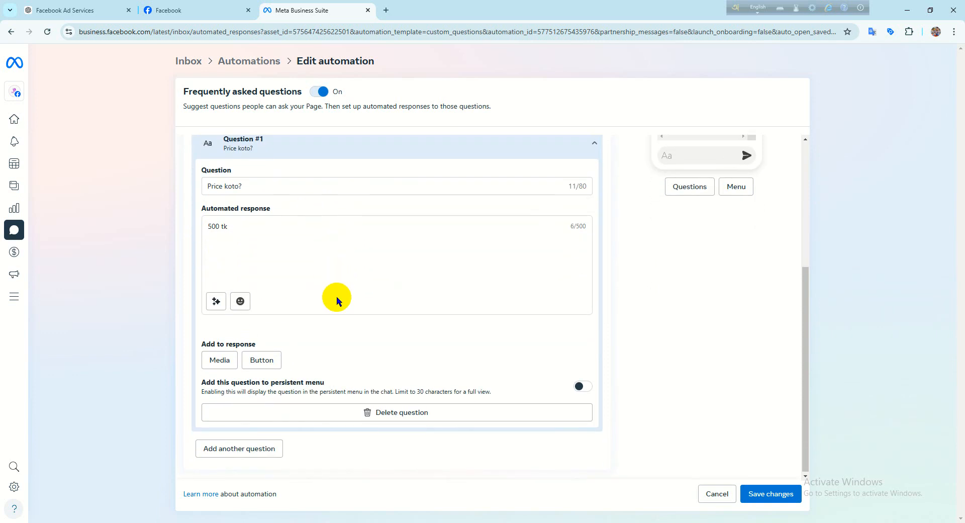
{"action": "left_click", "coordinate": [225, 448]}
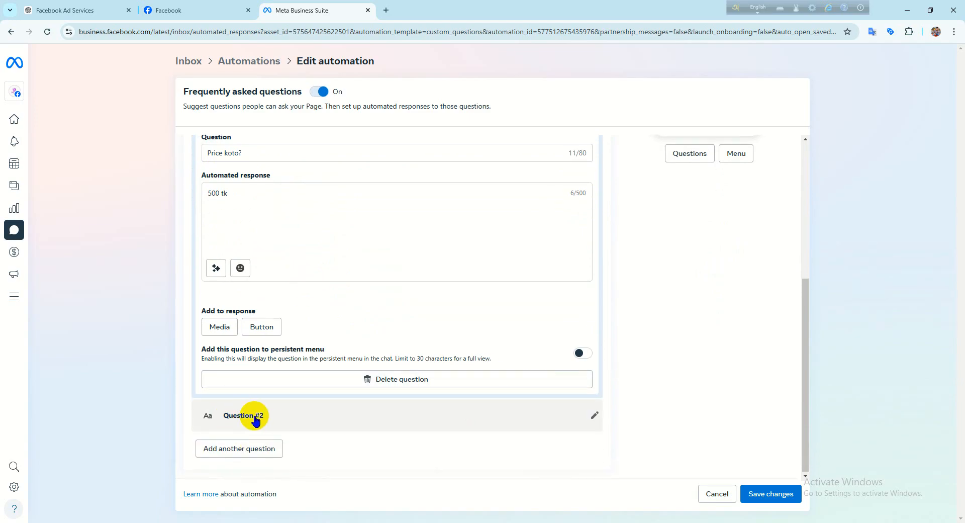
{"action": "left_click", "coordinate": [593, 416]}
- Enter "delivery charge koto?" as the second question, correcting the spelling of "delivery"
{"action": "left_click", "coordinate": [217, 327]}
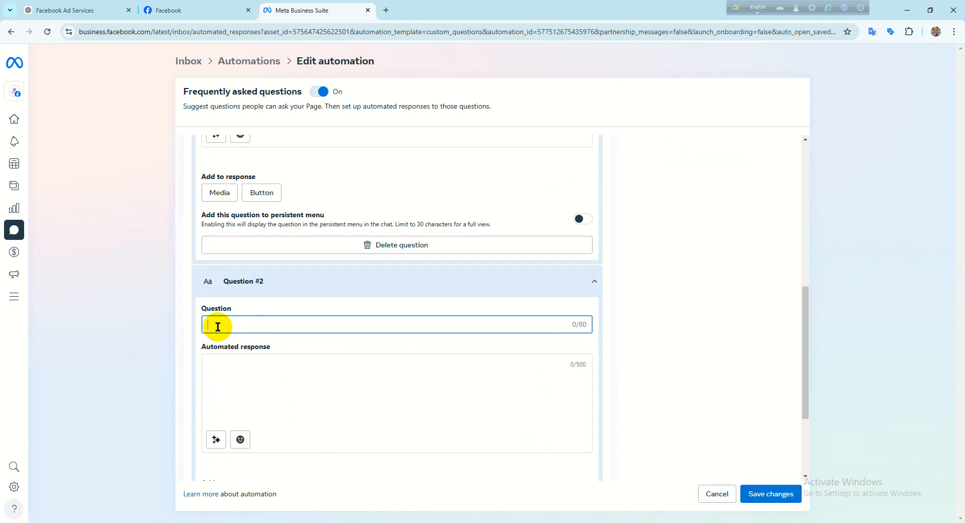
{"action": "type", "text": "dalyvary"}
{"action": "right_click", "coordinate": [218, 327]}
{"action": "left_click", "coordinate": [253, 90]}
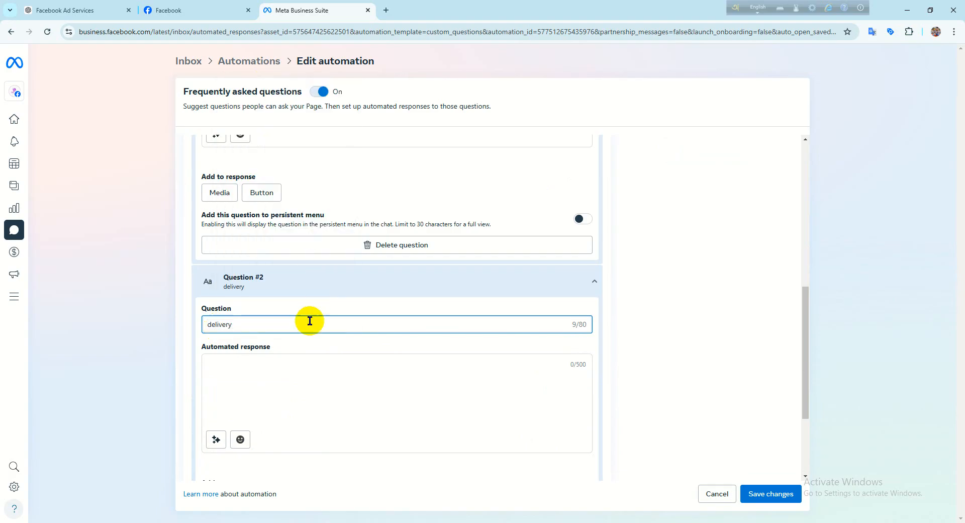
{"action": "type", "text": "charge koto?"}
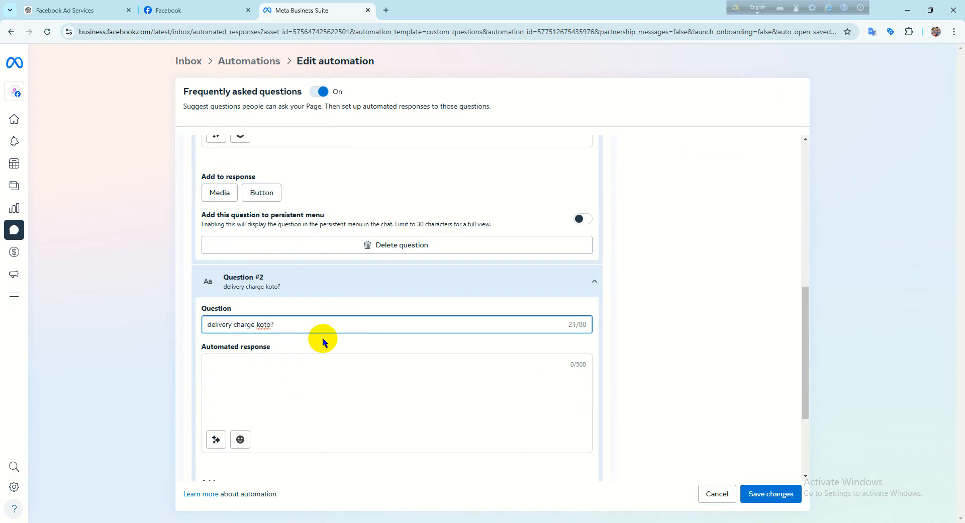
- Enter "Dhaka 60 tk, out of dhaka 120 tk" as the automated response to the delivery charge question
{"action": "left_click", "coordinate": [265, 372]}
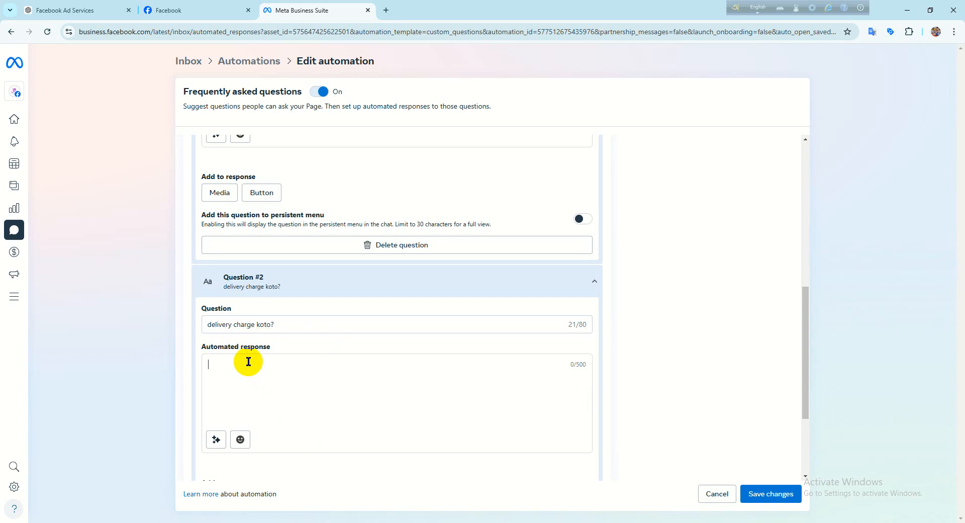
{"action": "type", "text": "Dha"}
{"action": "type", "text": "ka"}
{"action": "type", "text": " 60"}
{"action": "type", "text": " t"}
{"action": "type", "text": "k"}
{"action": "type", "text": "."}
{"action": "type", "text": " out o"}
{"action": "type", "text": "f "}
{"action": "type", "text": " dhaka"}
{"action": "type", "text": " 12"}
{"action": "type", "text": "0"}
{"action": "type", "text": " t"}
{"action": "type", "text": "k"}
- Add a third question to the automation and enter "apnar location kothy?" as its text
{"action": "scroll", "coordinate": [312, 365], "scroll_direction": "down", "scroll_amount": 3}
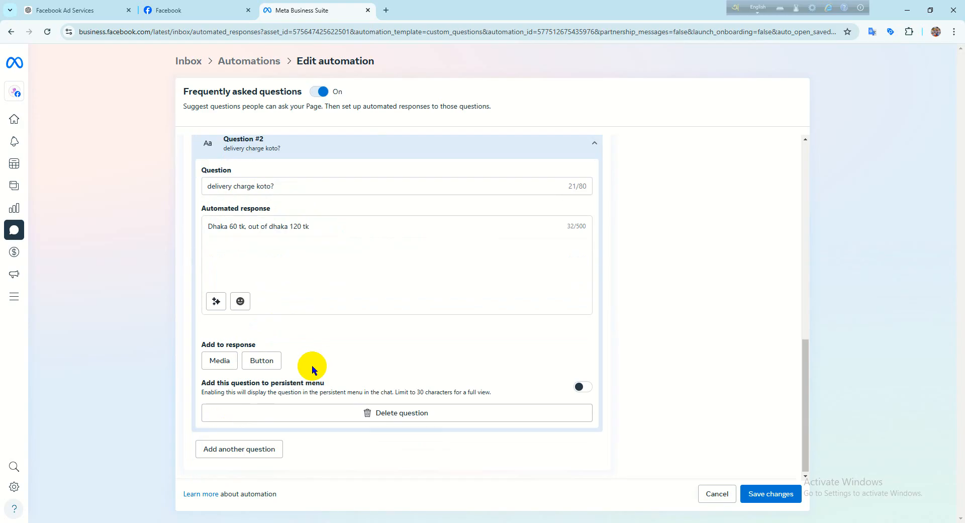
{"action": "left_click", "coordinate": [221, 447]}
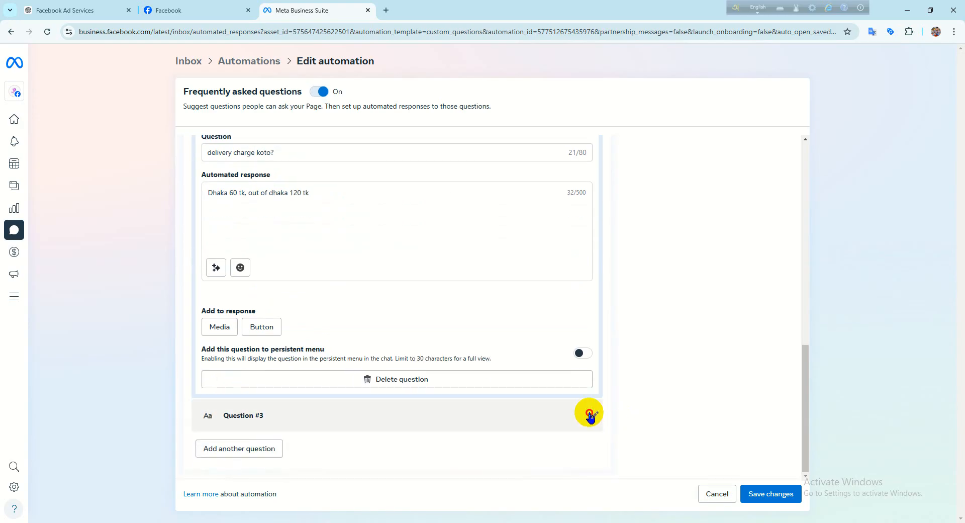
{"action": "left_click", "coordinate": [591, 414]}
{"action": "scroll", "coordinate": [392, 352], "scroll_direction": "down", "scroll_amount": 3}
{"action": "left_click", "coordinate": [240, 289]}
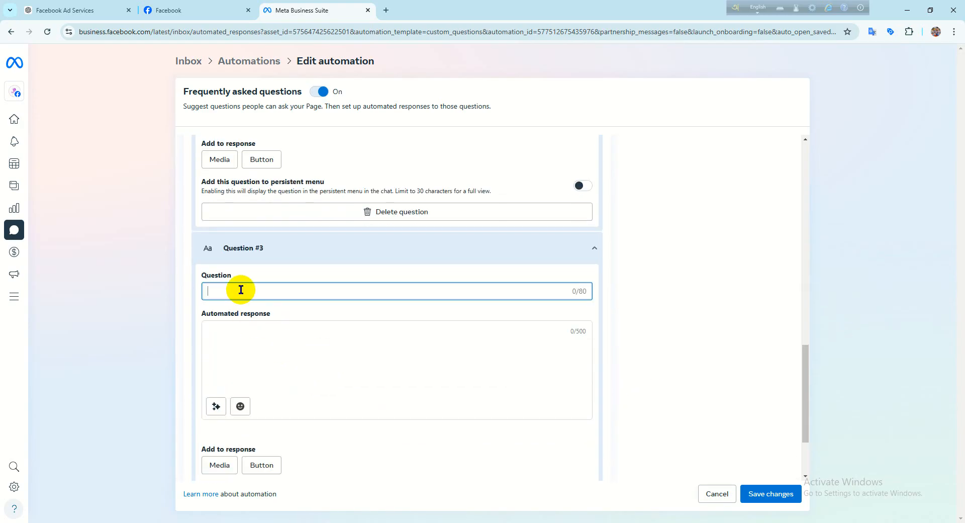
{"action": "type", "text": "apnar "}
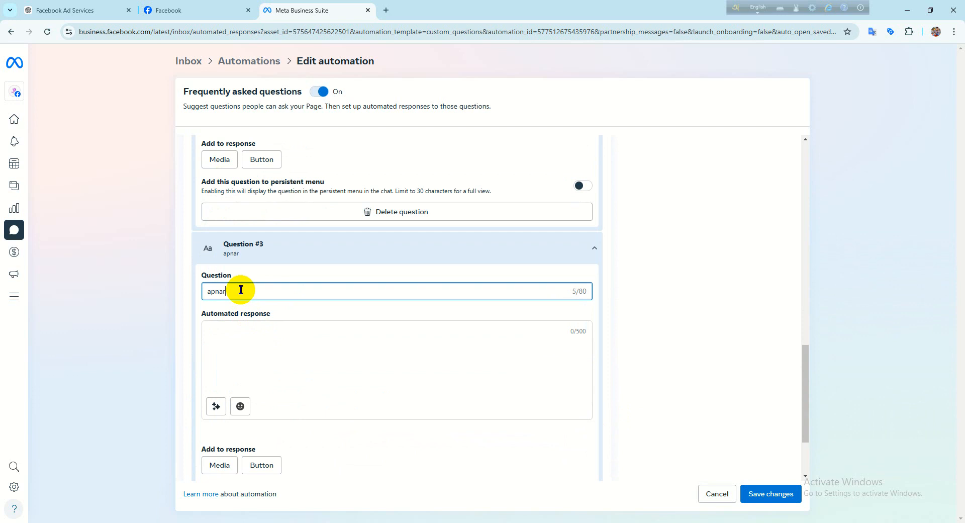
{"action": "type", "text": "location kothy?"}
- Enter "Chuadanga" as the automated response to the location question
{"action": "left_click", "coordinate": [229, 340]}
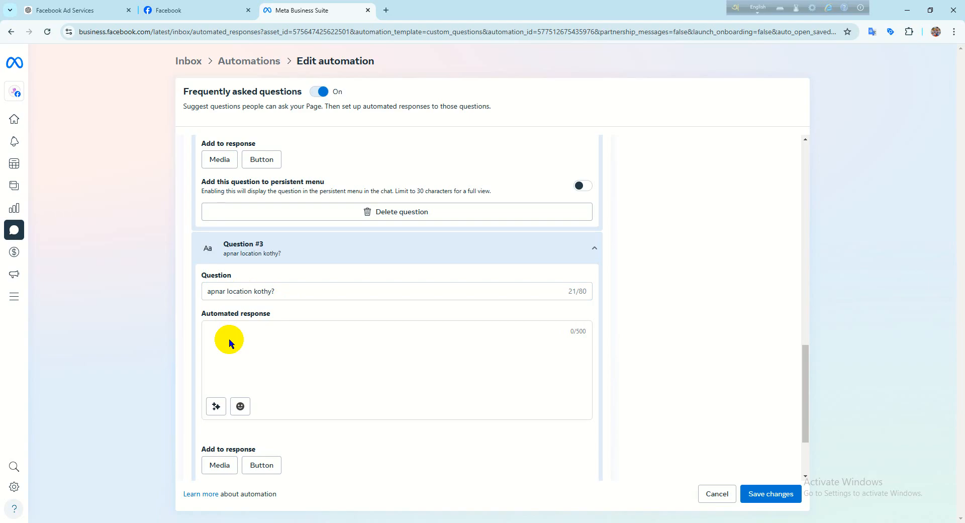
{"action": "left_click", "coordinate": [213, 327]}
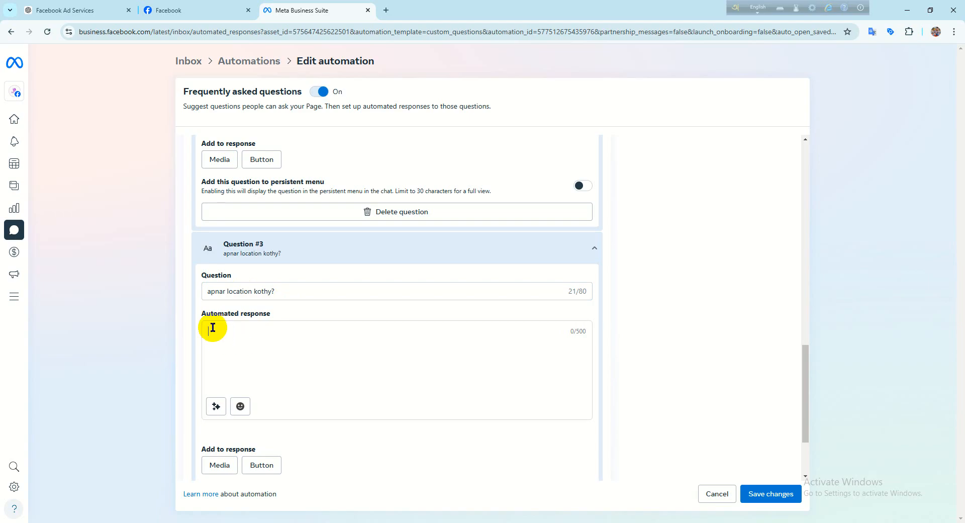
{"action": "type", "text": "Chuadanga"}
{"action": "scroll", "coordinate": [448, 313], "scroll_direction": "down", "scroll_amount": 2}
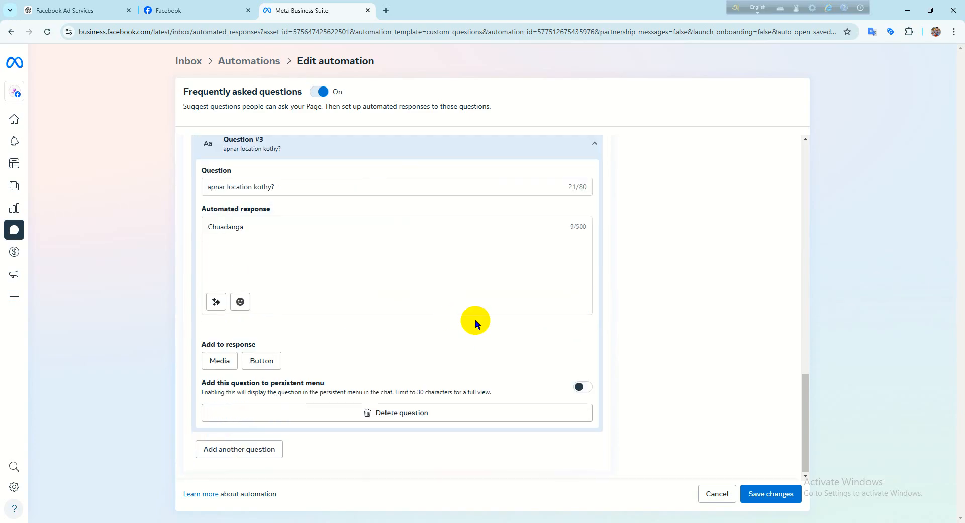
- Review the three questions with their responses and save the Frequently asked questions automation
{"action": "scroll", "coordinate": [475, 318], "scroll_direction": "up", "scroll_amount": 4}
{"action": "scroll", "coordinate": [421, 253], "scroll_direction": "up", "scroll_amount": 8}
{"action": "scroll", "coordinate": [421, 253], "scroll_direction": "down", "scroll_amount": 3}
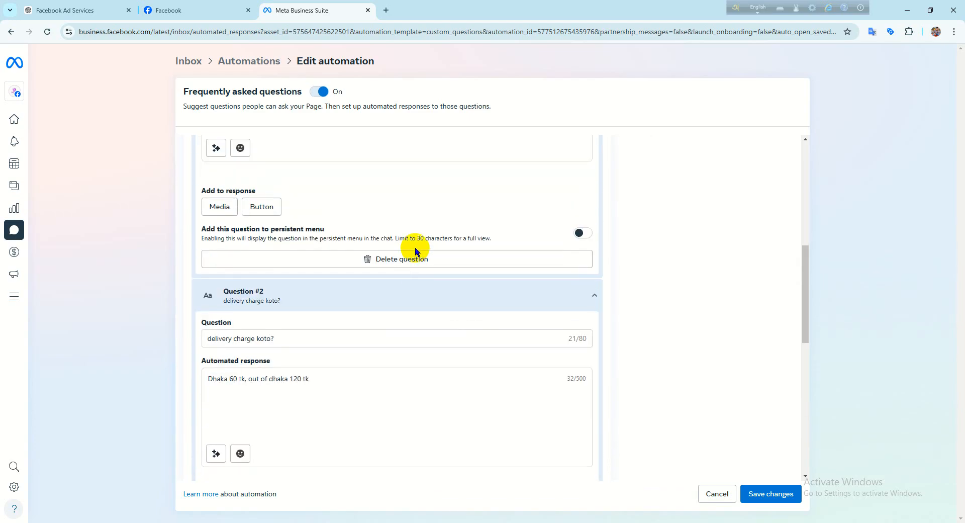
{"action": "scroll", "coordinate": [417, 246], "scroll_direction": "up", "scroll_amount": 4}
{"action": "scroll", "coordinate": [417, 246], "scroll_direction": "up", "scroll_amount": 5}
{"action": "scroll", "coordinate": [565, 434], "scroll_direction": "down", "scroll_amount": 10}
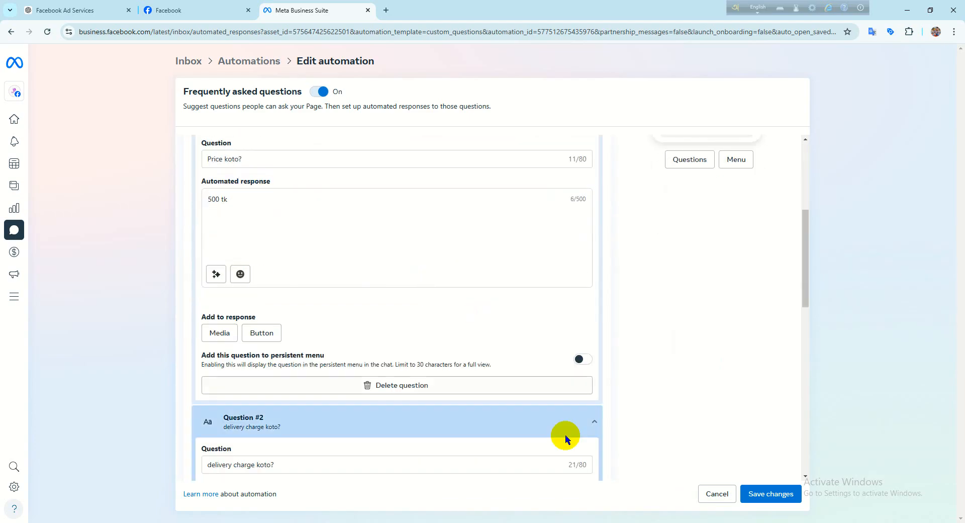
{"action": "left_click", "coordinate": [773, 495]}
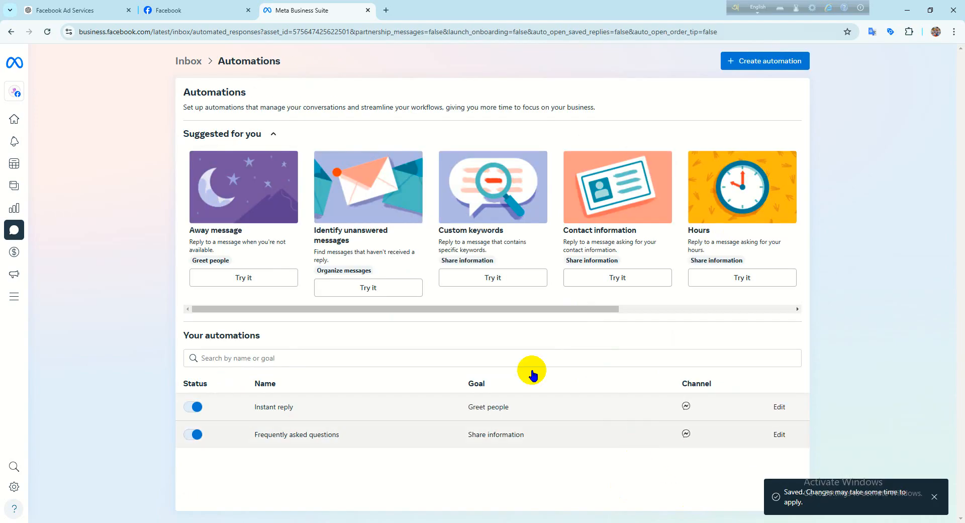
- Switch to the Shifat Shop Page on Facebook, copy its web address and reload the page
{"action": "left_click", "coordinate": [209, 19]}
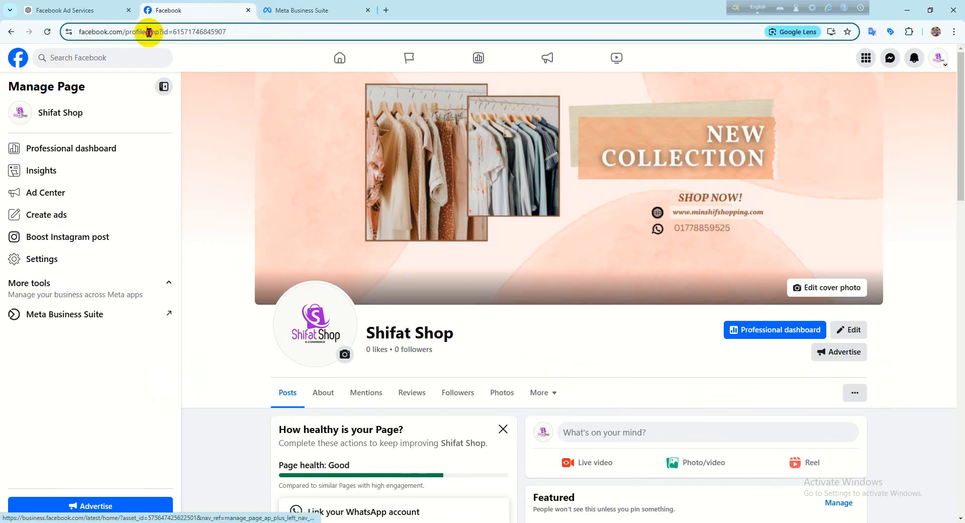
{"action": "left_click", "coordinate": [148, 32]}
{"action": "right_click", "coordinate": [149, 32]}
{"action": "left_click", "coordinate": [210, 118]}
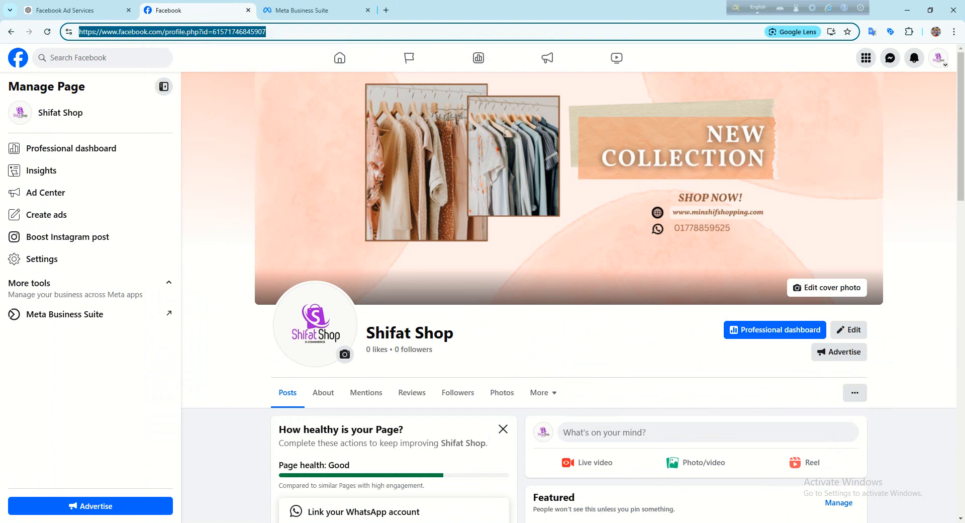
{"action": "left_click", "coordinate": [50, 35]}
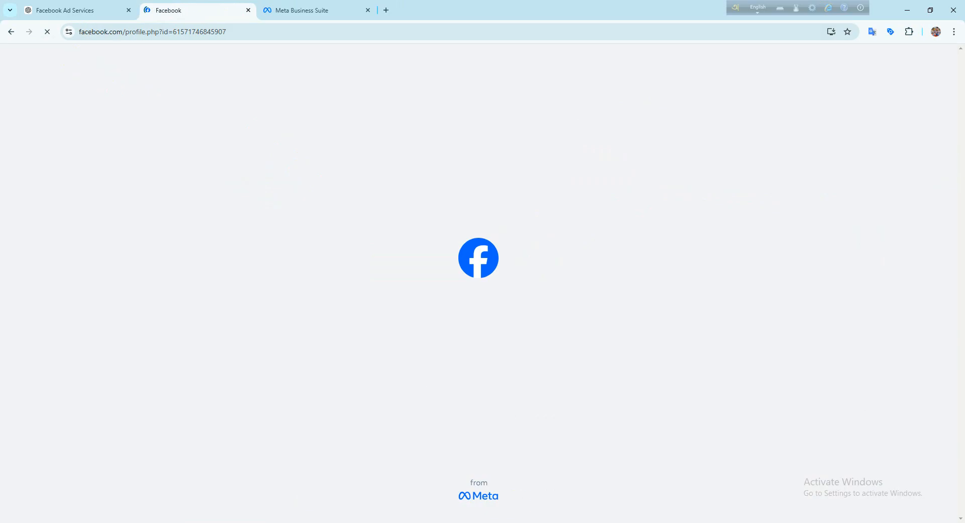
- Switch to the Google Meet call, send the copied Page link in the in-call messages and close the chat
{"action": "key", "text": "alt+Tab"}
{"action": "key", "text": "alt+Tab"}
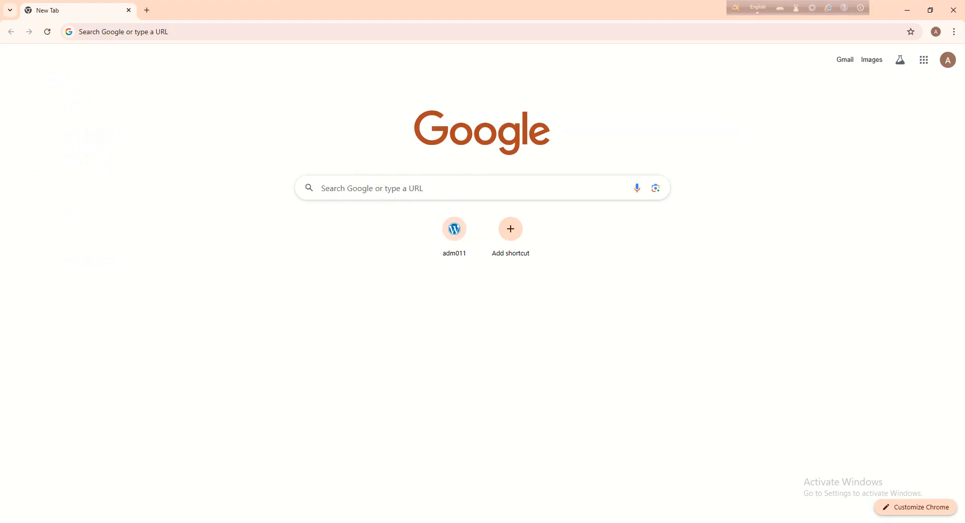
{"action": "left_click", "coordinate": [484, 510]}
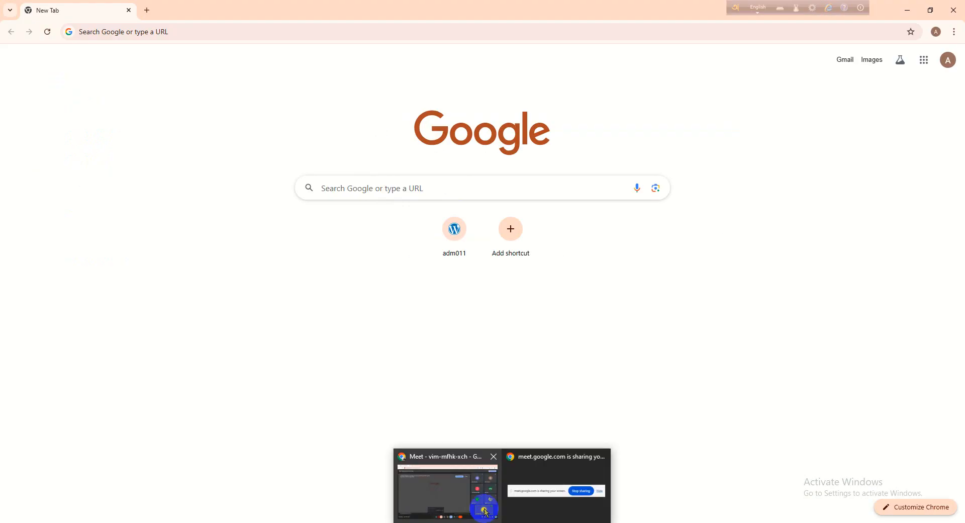
{"action": "left_click", "coordinate": [867, 502]}
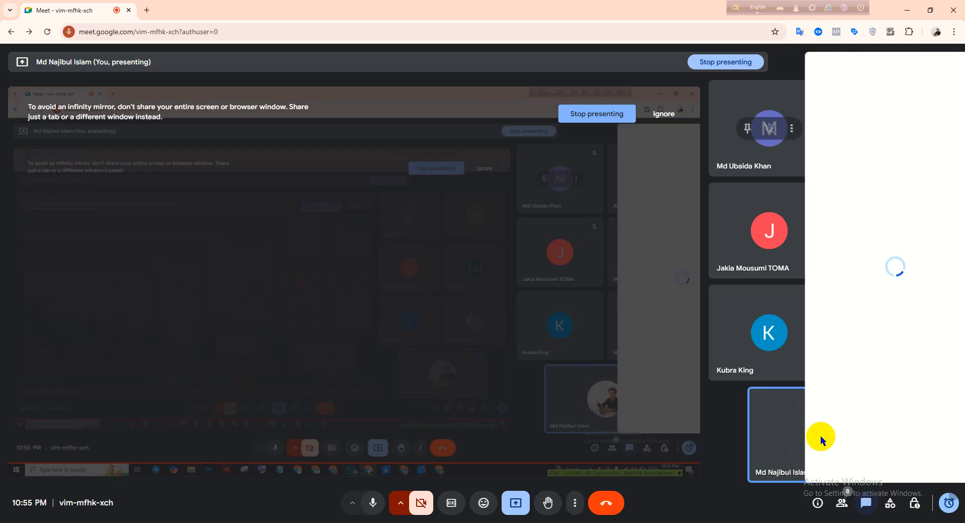
{"action": "right_click", "coordinate": [800, 462]}
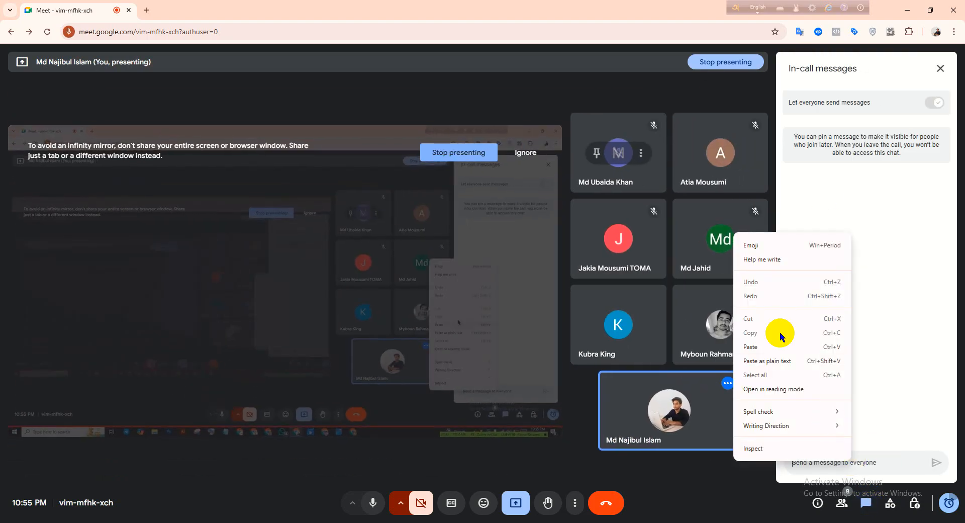
{"action": "left_click", "coordinate": [804, 347]}
{"action": "key", "text": "Return"}
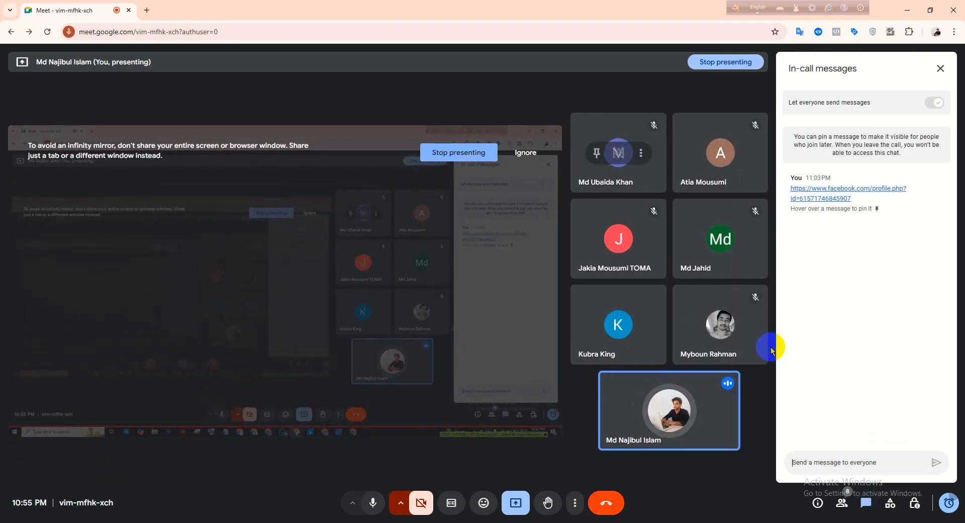
{"action": "left_click", "coordinate": [937, 71]}
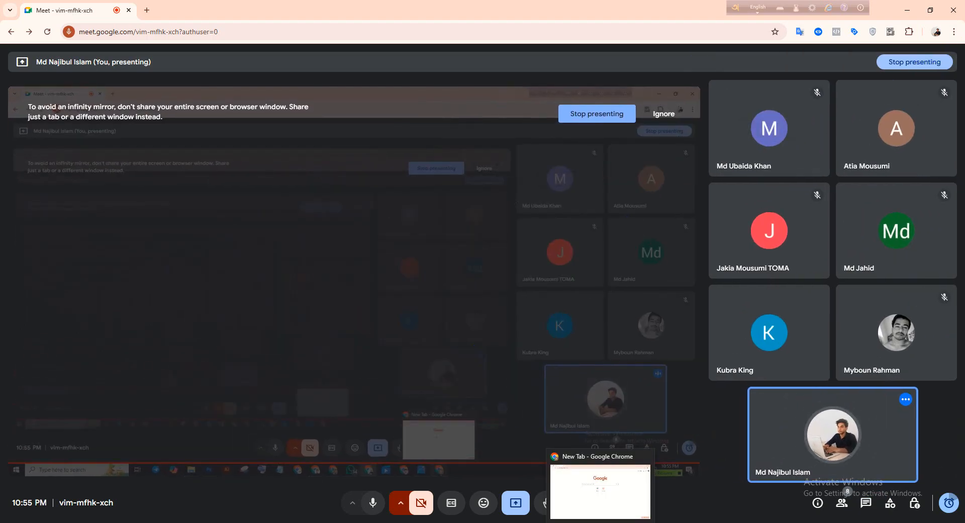
- Switch to the Dynalist outline and mark "Freequntly ask Q. setup" and "Massage automasiom" as done
{"action": "left_click", "coordinate": [556, 492]}
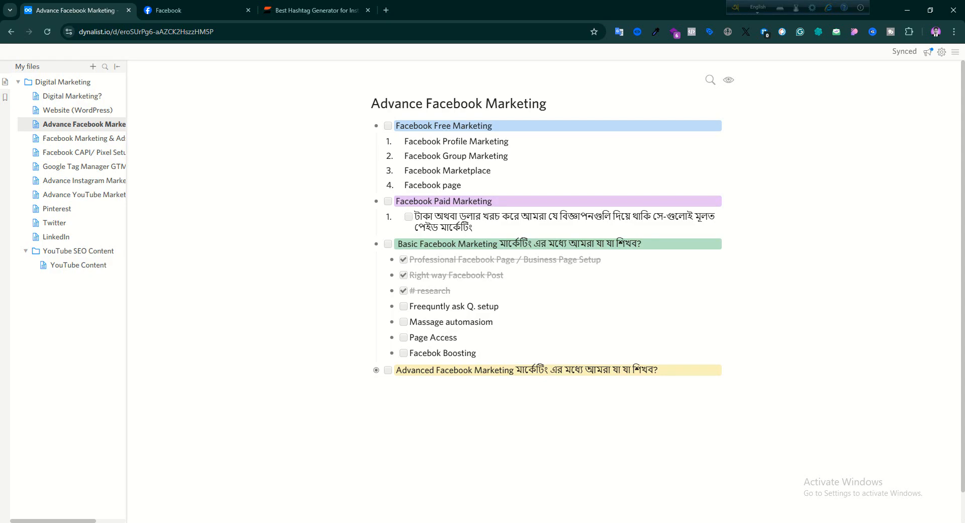
{"action": "left_click", "coordinate": [403, 306]}
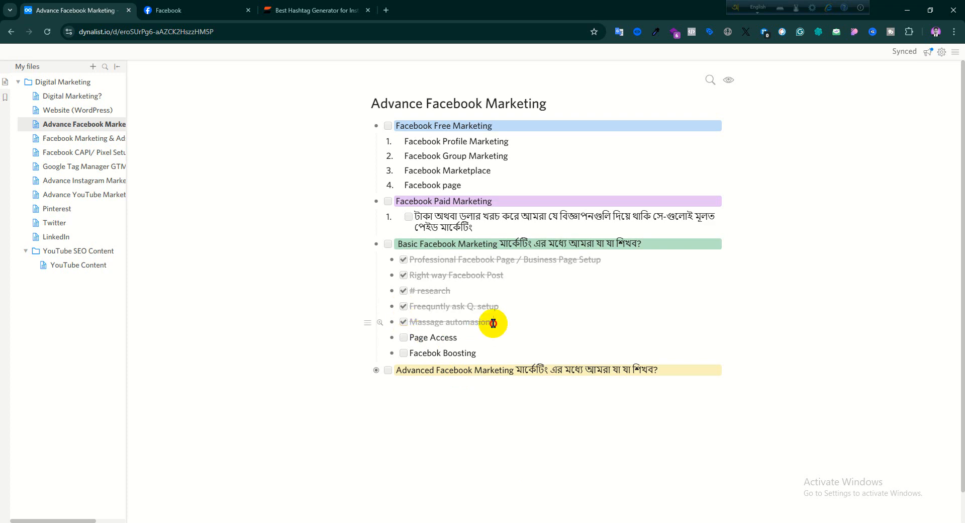
{"action": "left_click_drag", "start_coordinate": [493, 323], "coordinate": [409, 305]}
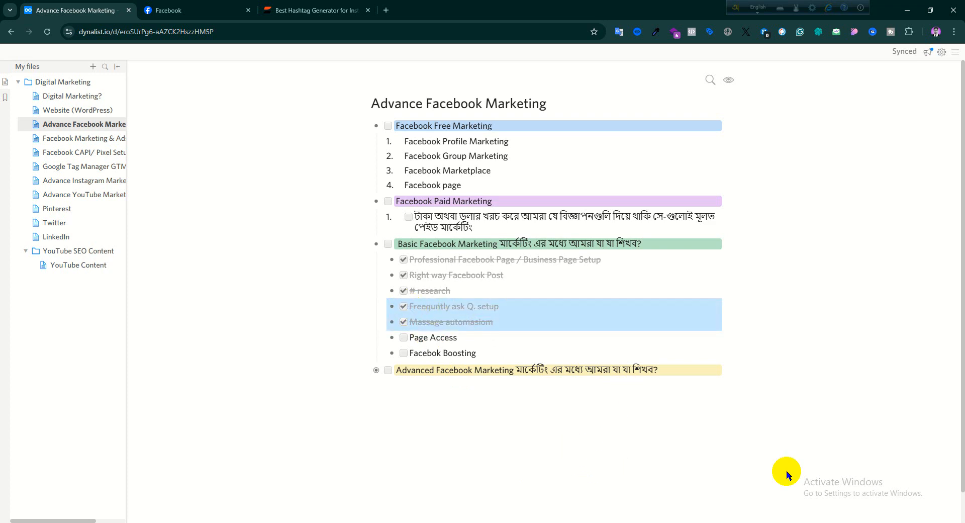
{"action": "left_click", "coordinate": [503, 423]}
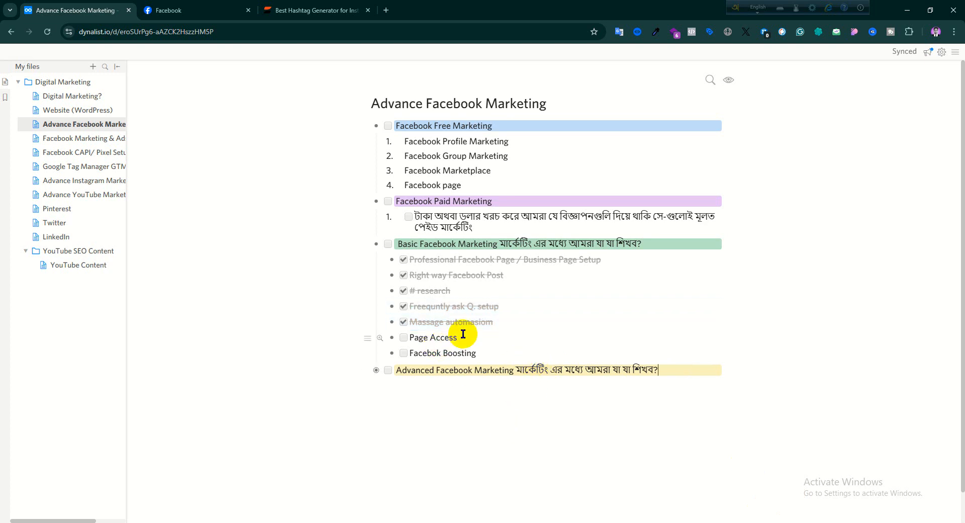
- Highlight the "Page Access" item in the Basic Facebook Marketing checklist
{"action": "left_click_drag", "start_coordinate": [461, 336], "coordinate": [405, 340]}
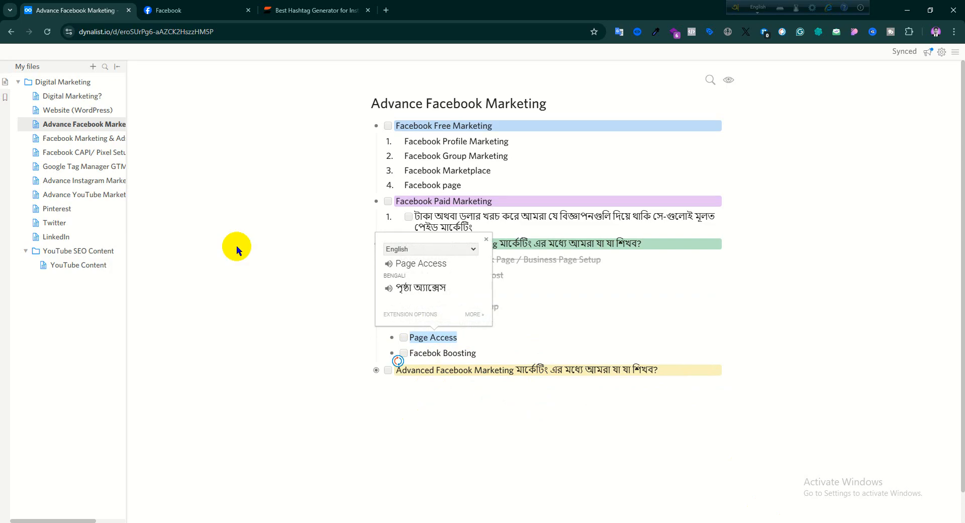
{"action": "left_click", "coordinate": [236, 245]}
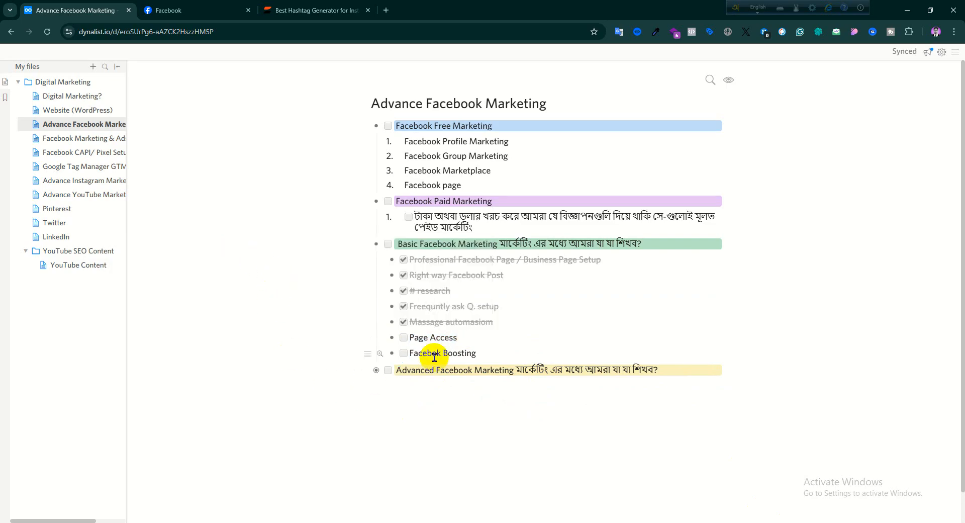
{"action": "left_click_drag", "start_coordinate": [445, 339], "coordinate": [408, 340]}
{"action": "left_click", "coordinate": [317, 305]}
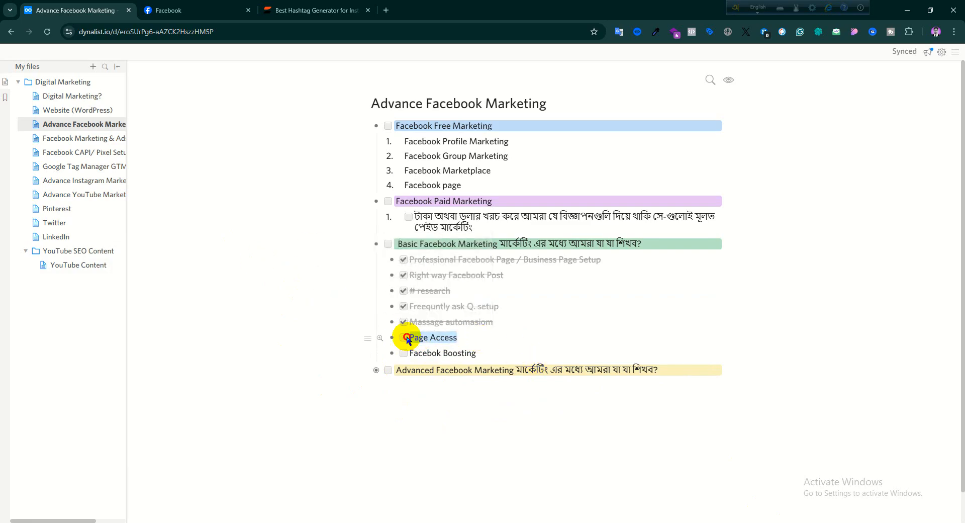
{"action": "left_click", "coordinate": [602, 439]}
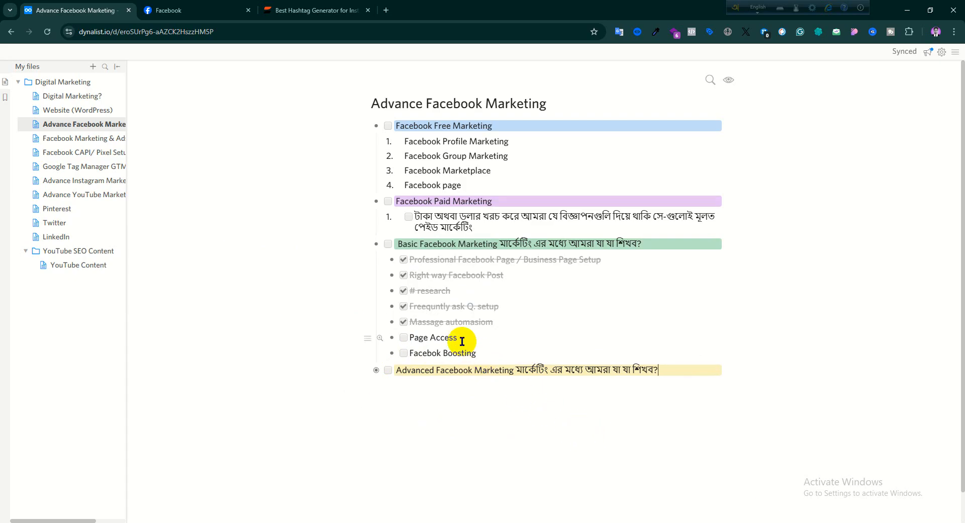
{"action": "left_click_drag", "start_coordinate": [458, 336], "coordinate": [390, 334]}
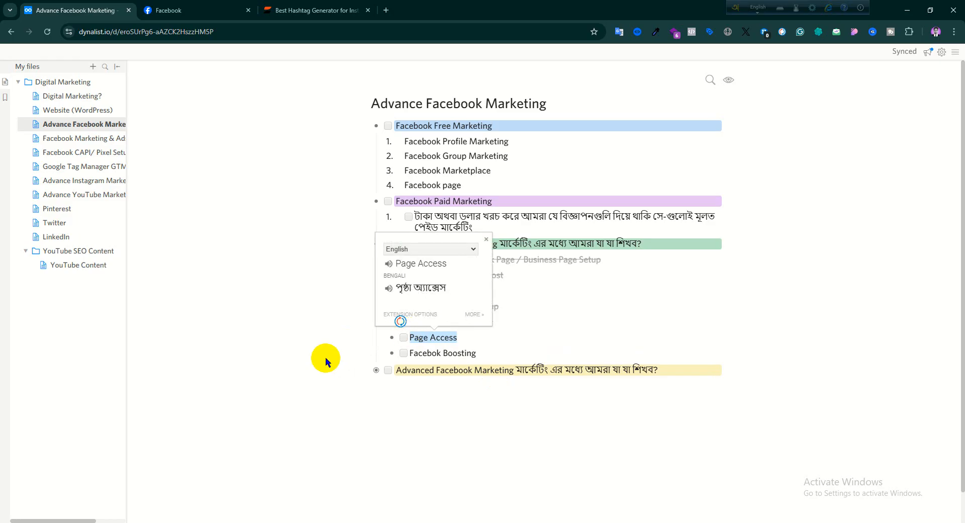
- Highlight the "Massage automasiom" and "Page Access" items in the Basic Facebook Marketing checklist and clear the selection
{"action": "left_click", "coordinate": [368, 404]}
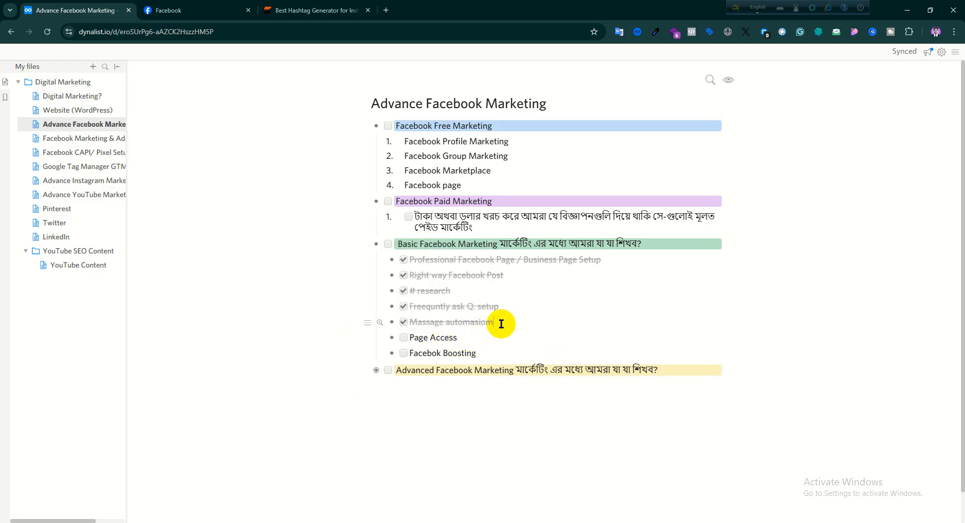
{"action": "left_click_drag", "start_coordinate": [501, 324], "coordinate": [339, 322]}
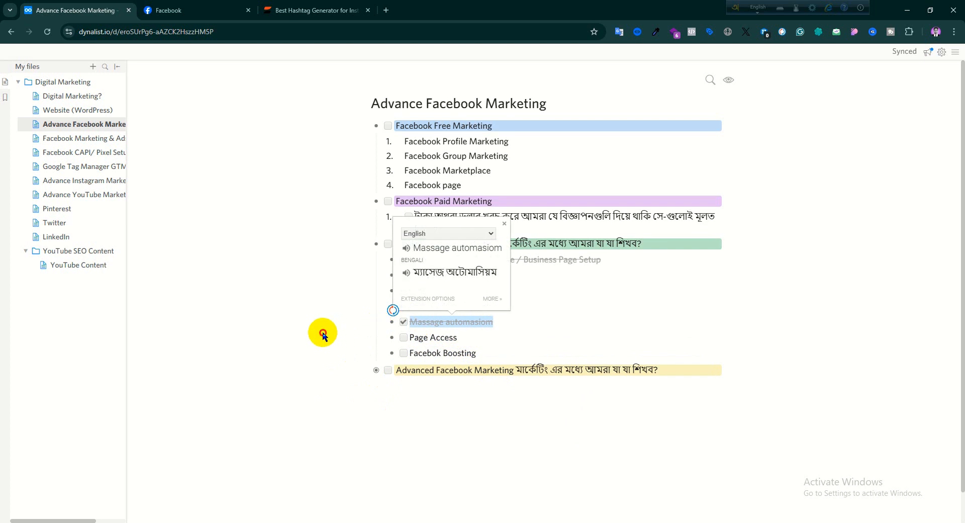
{"action": "left_click", "coordinate": [392, 345]}
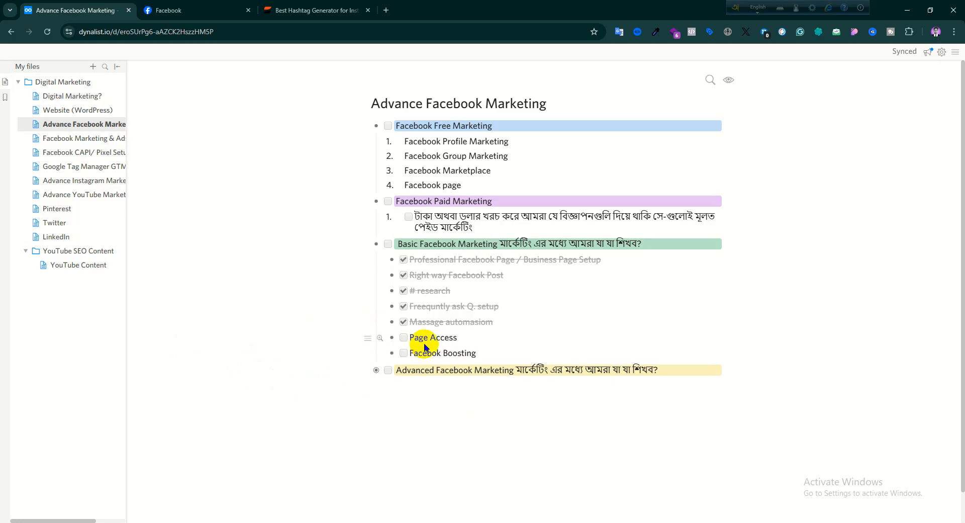
{"action": "left_click_drag", "start_coordinate": [467, 337], "coordinate": [397, 338]}
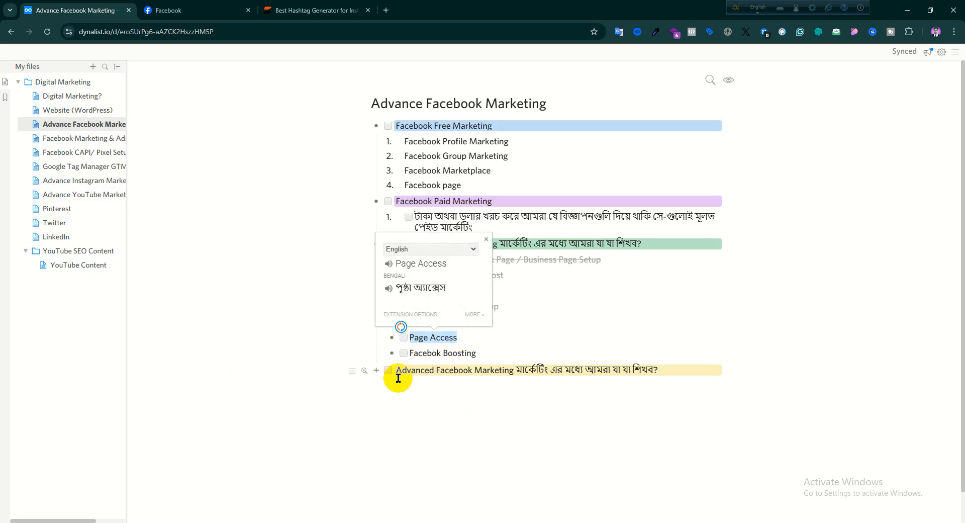
{"action": "left_click", "coordinate": [471, 411]}
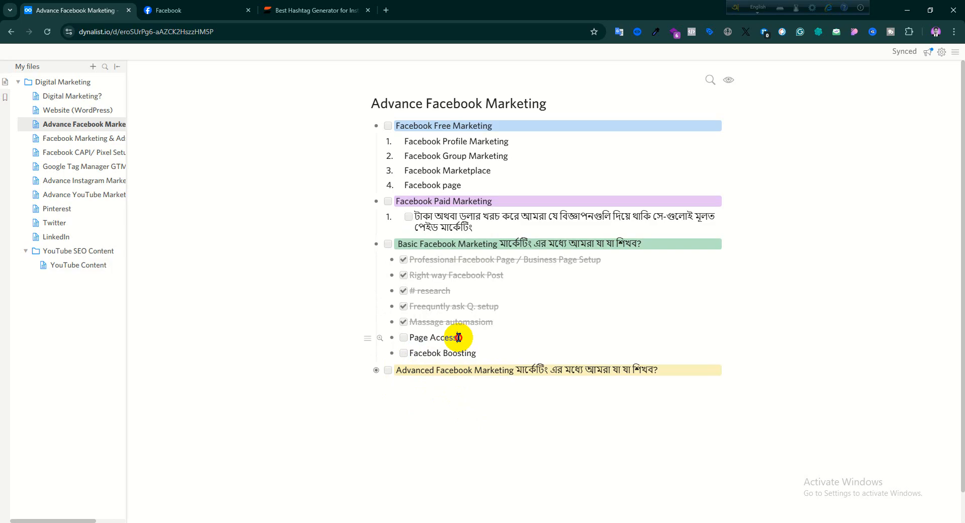
{"action": "left_click_drag", "start_coordinate": [459, 337], "coordinate": [402, 338]}
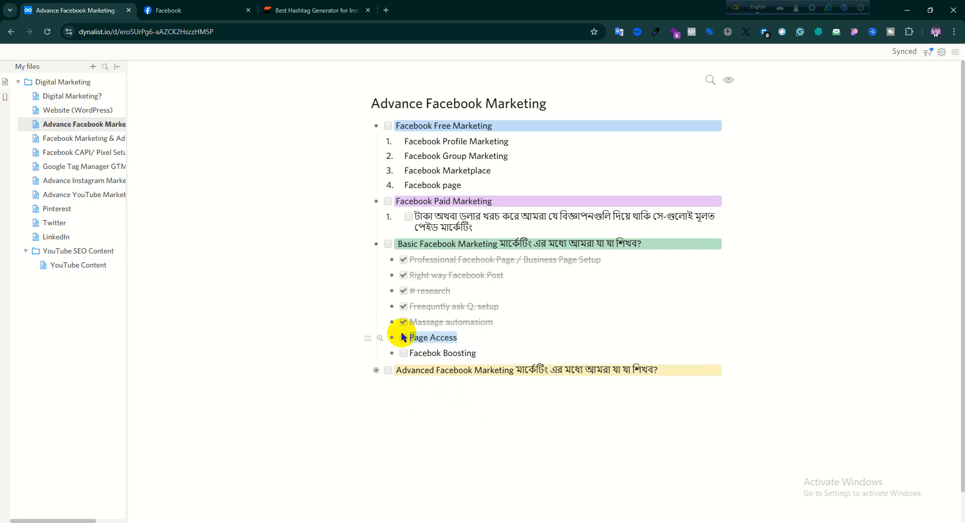
{"action": "left_click", "coordinate": [390, 399]}
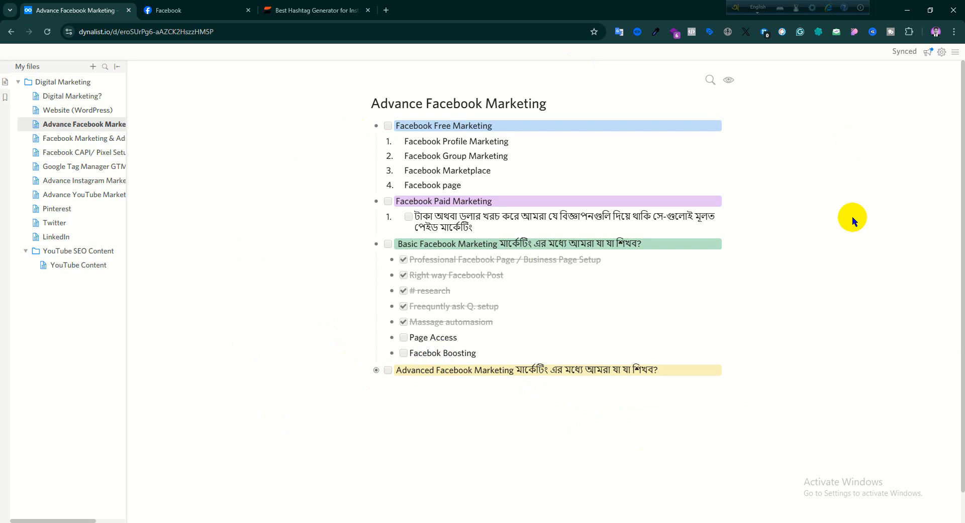
- Switch to the Shifat Shop Page on Facebook in the other browser window and open its account settings
{"action": "left_click", "coordinate": [578, 522]}
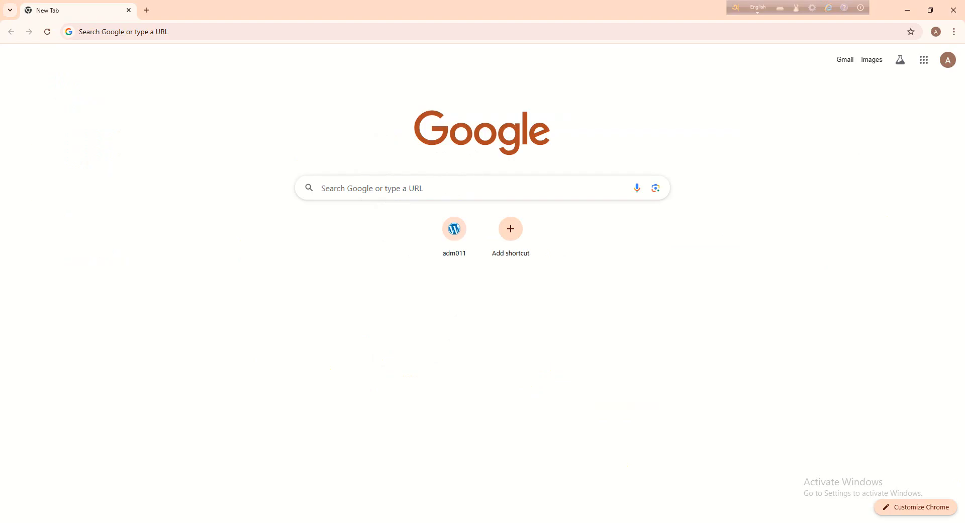
{"action": "left_click", "coordinate": [534, 522]}
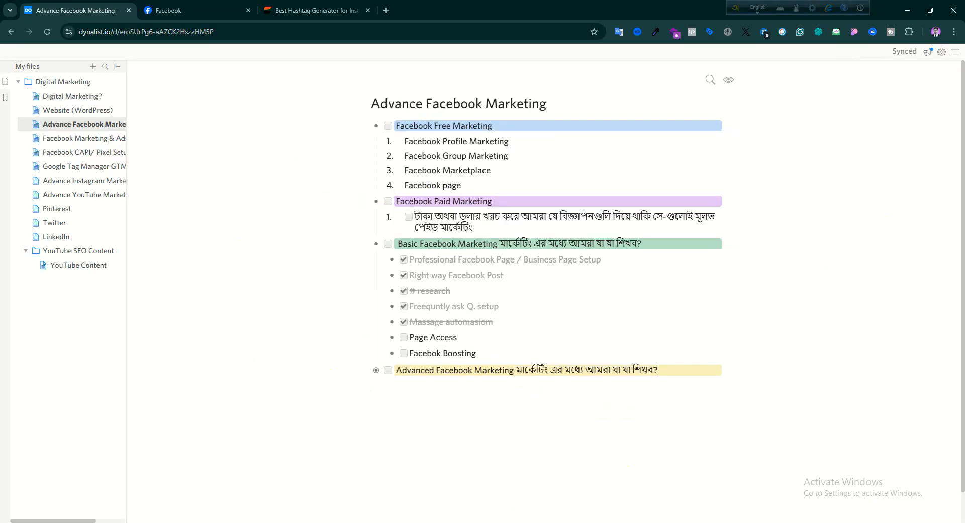
{"action": "left_click", "coordinate": [535, 522]}
{"action": "scroll", "coordinate": [459, 350], "scroll_direction": "up", "scroll_amount": 4}
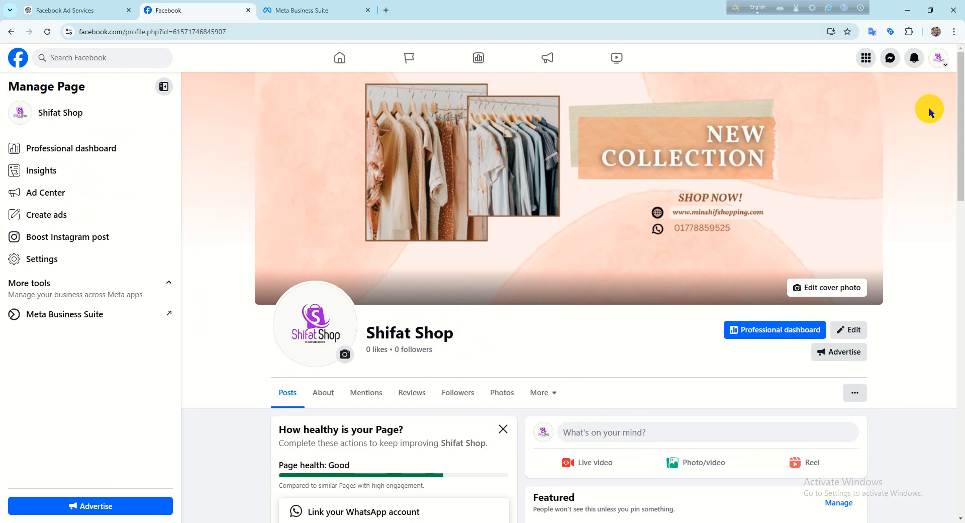
{"action": "left_click", "coordinate": [938, 59]}
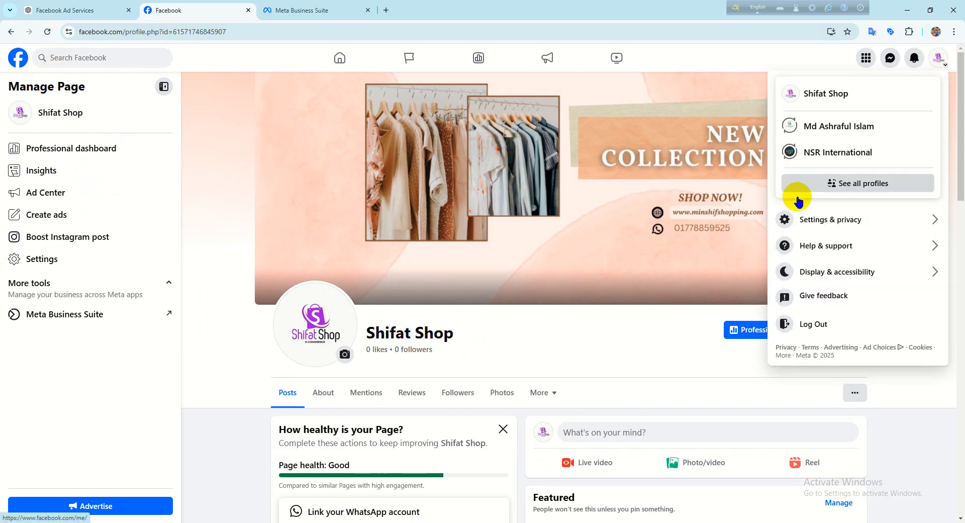
{"action": "left_click", "coordinate": [813, 223]}
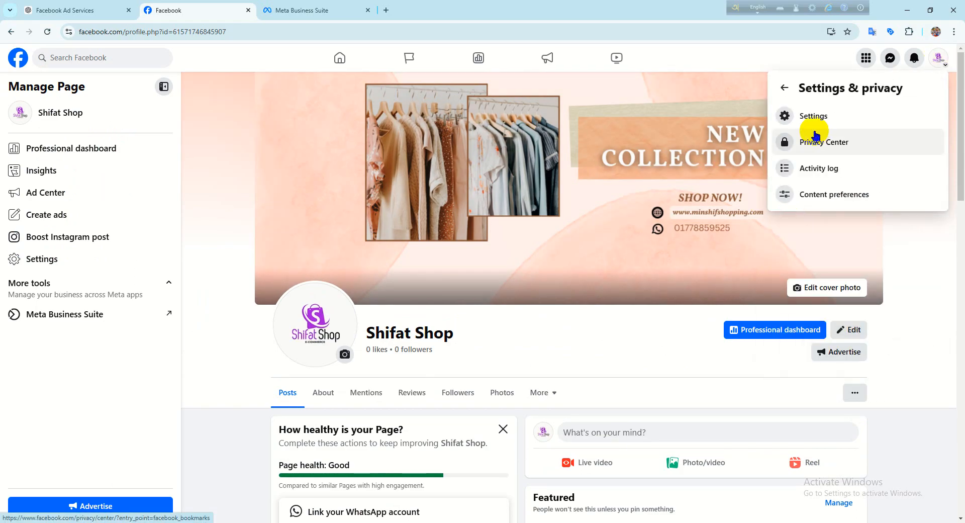
{"action": "left_click", "coordinate": [807, 118]}
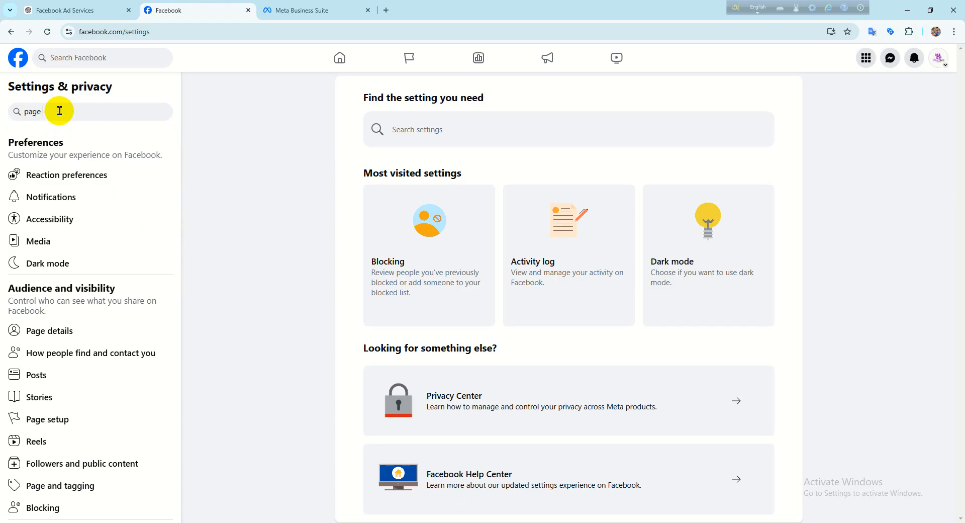
- Search the settings for "page access", open the Page access settings and view the current manager's access
{"action": "type", "text": "ccess"}
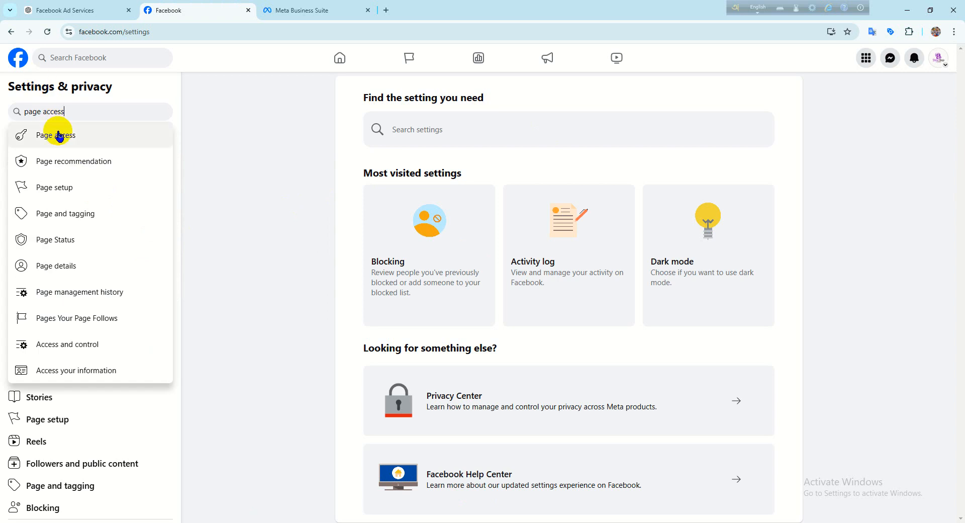
{"action": "left_click", "coordinate": [45, 136]}
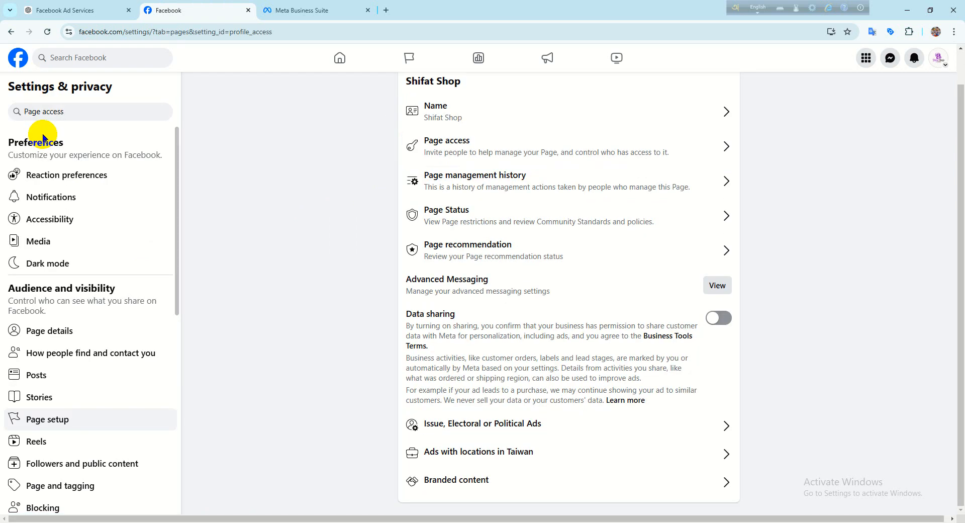
{"action": "left_click", "coordinate": [448, 149]}
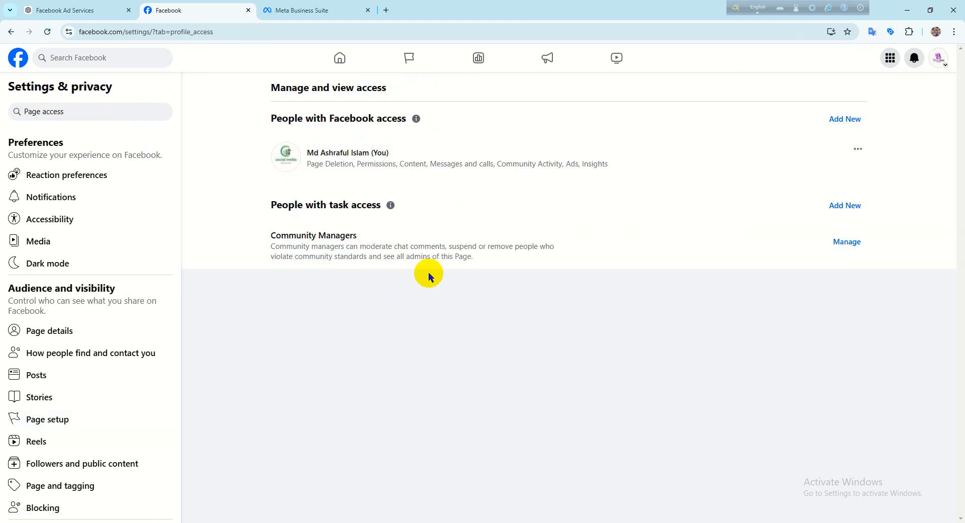
{"action": "left_click", "coordinate": [333, 162]}
{"action": "left_click", "coordinate": [586, 139]}
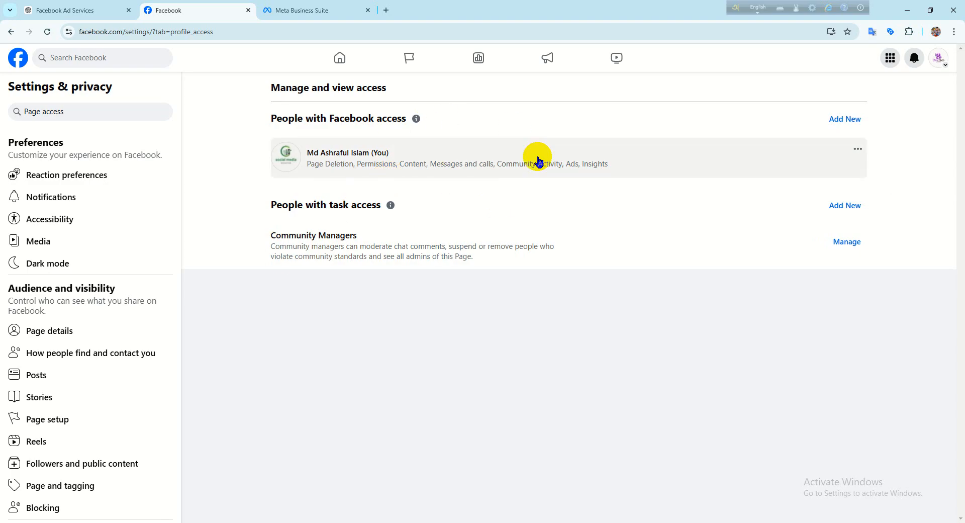
- Add a new person with Facebook access, find them by name and allow them to have full control
{"action": "left_click", "coordinate": [832, 119]}
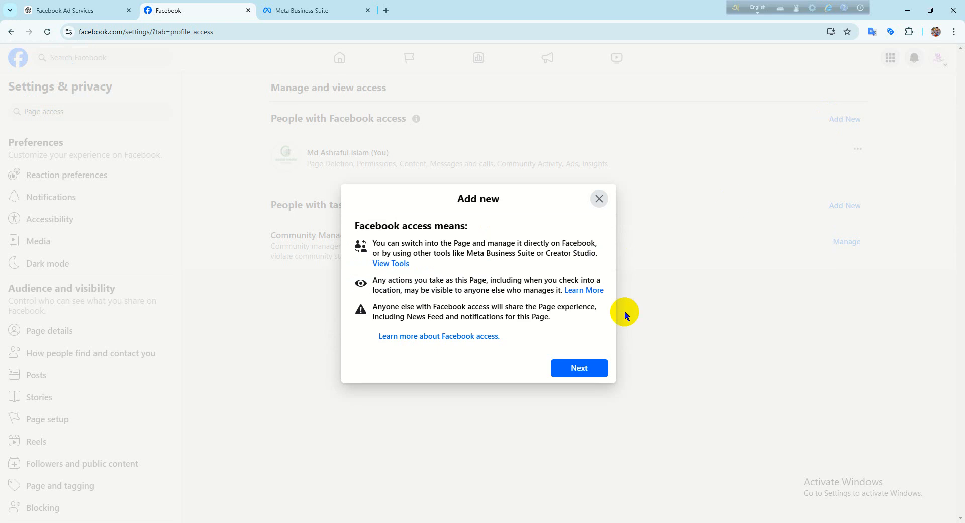
{"action": "left_click", "coordinate": [578, 368]}
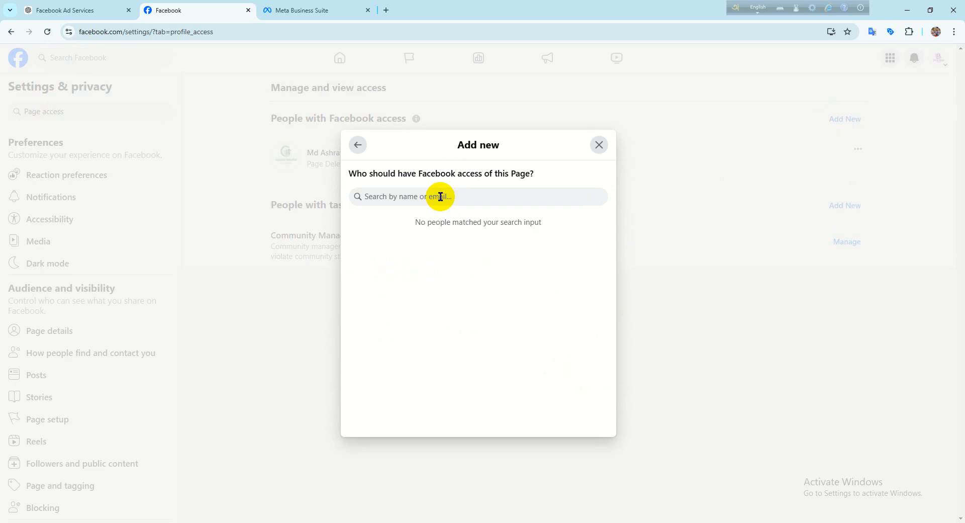
{"action": "type", "text": "md"}
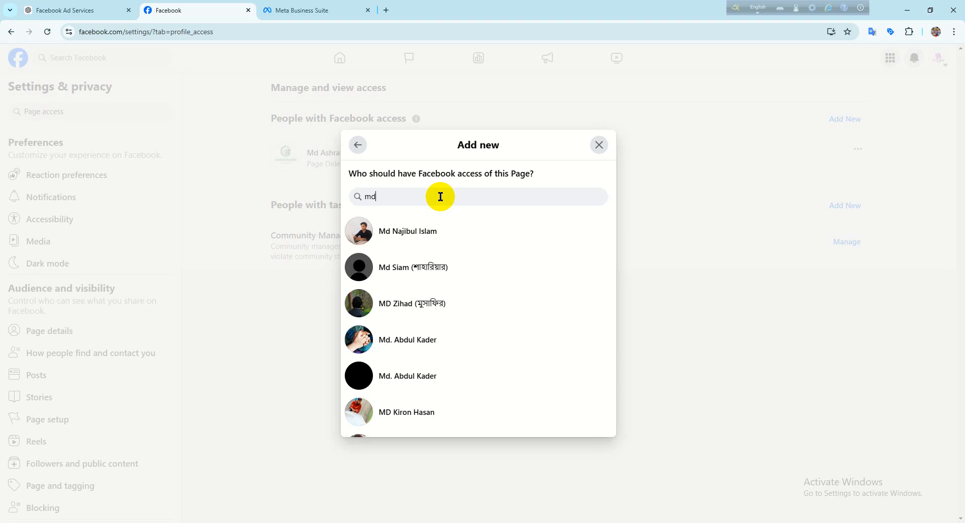
{"action": "left_click", "coordinate": [423, 235]}
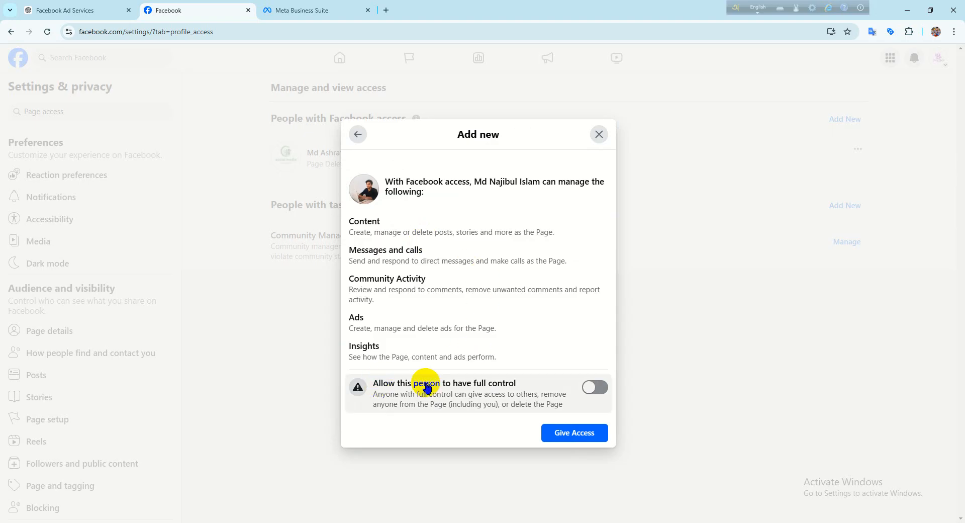
{"action": "left_click", "coordinate": [591, 392]}
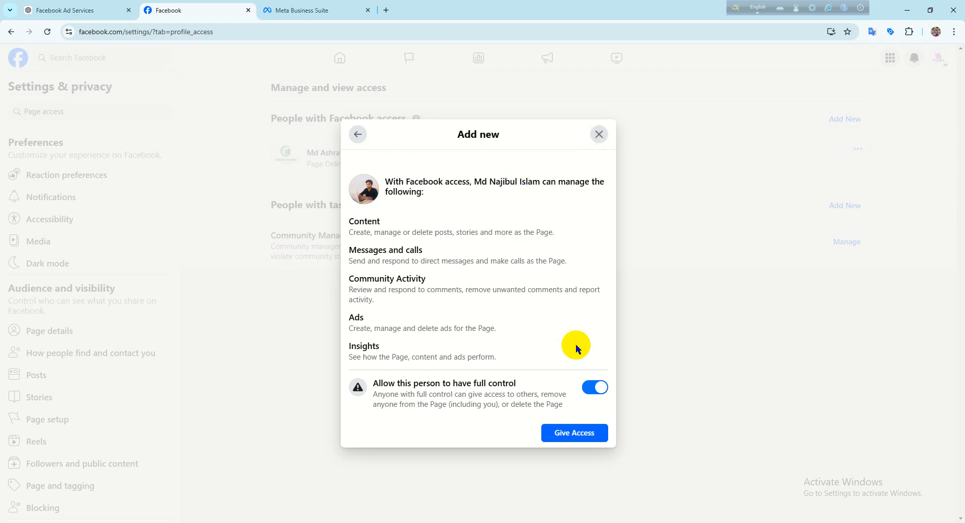
- Give the selected person access to the Page, filling in the saved Facebook profile password to confirm
{"action": "left_click", "coordinate": [574, 437]}
{"action": "left_click", "coordinate": [386, 291]}
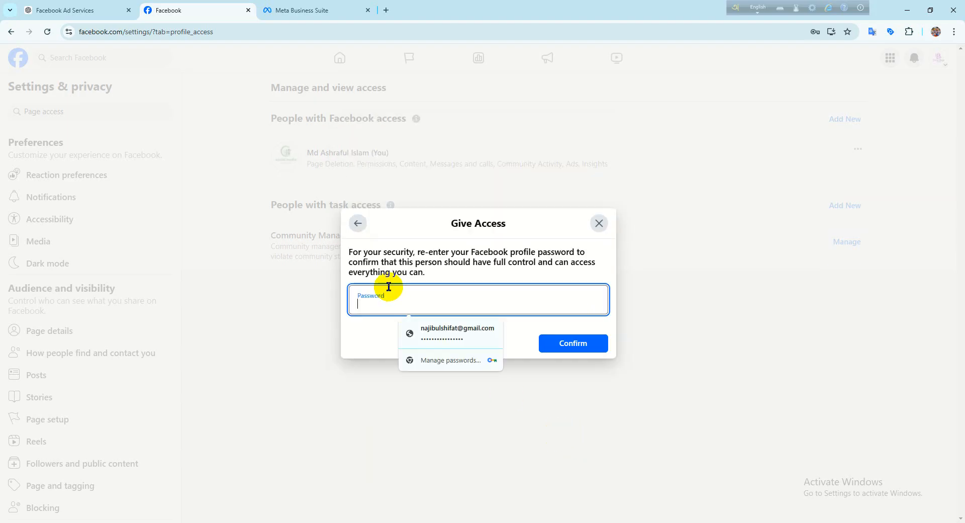
{"action": "left_click", "coordinate": [442, 333]}
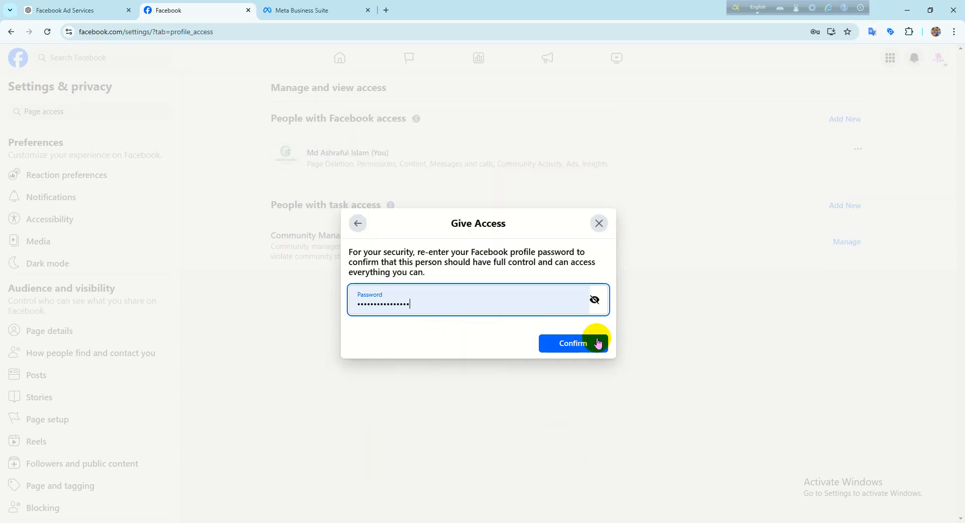
{"action": "left_click", "coordinate": [583, 343]}
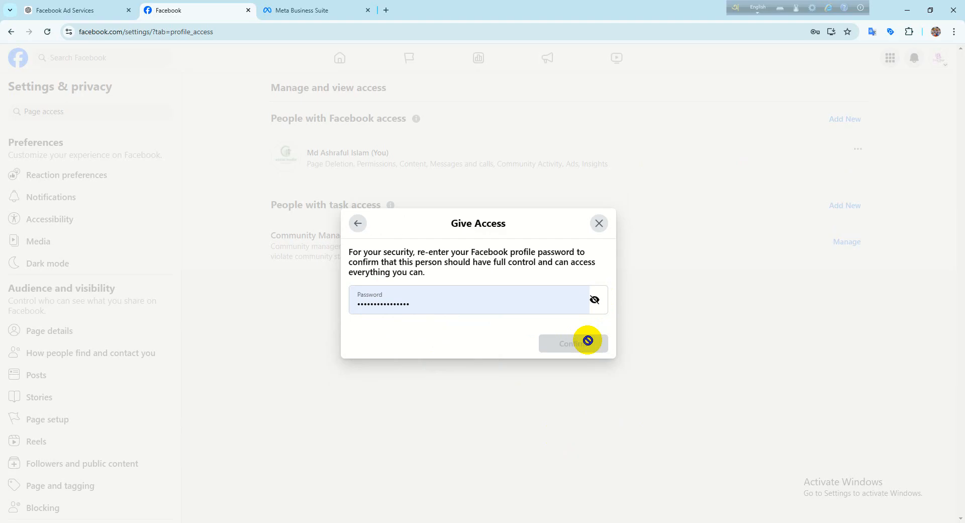
{"action": "left_click", "coordinate": [409, 310]}
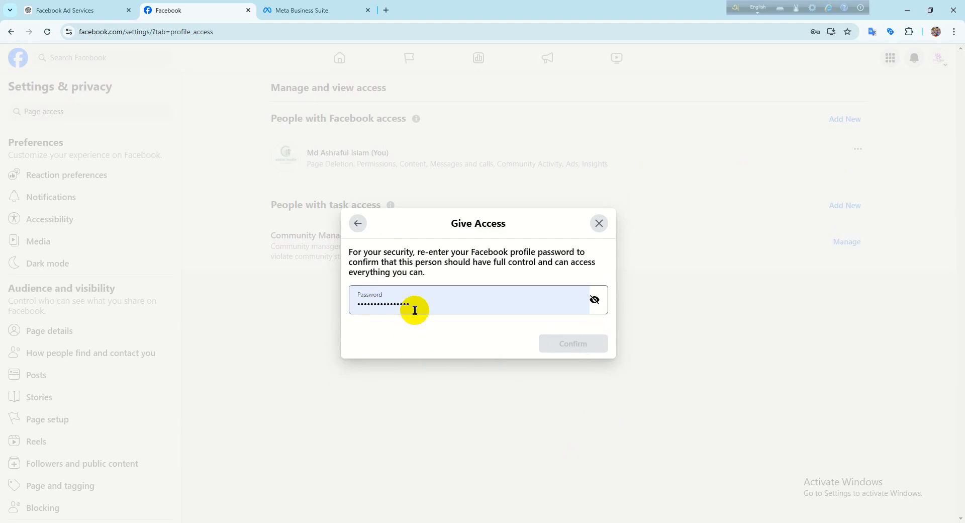
{"action": "key", "text": "Return"}
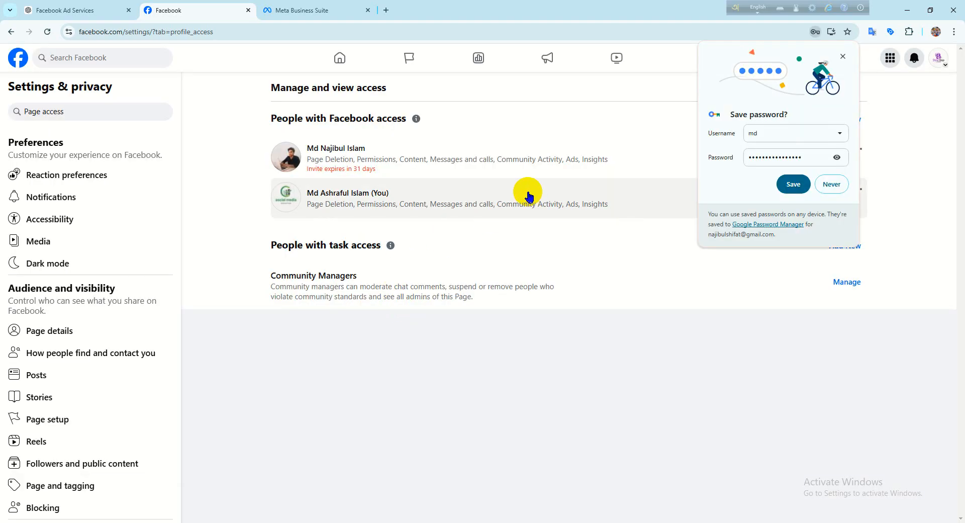
- Dismiss the offer to save the password and examine the invited person's entry under Facebook access
{"action": "left_click", "coordinate": [845, 58]}
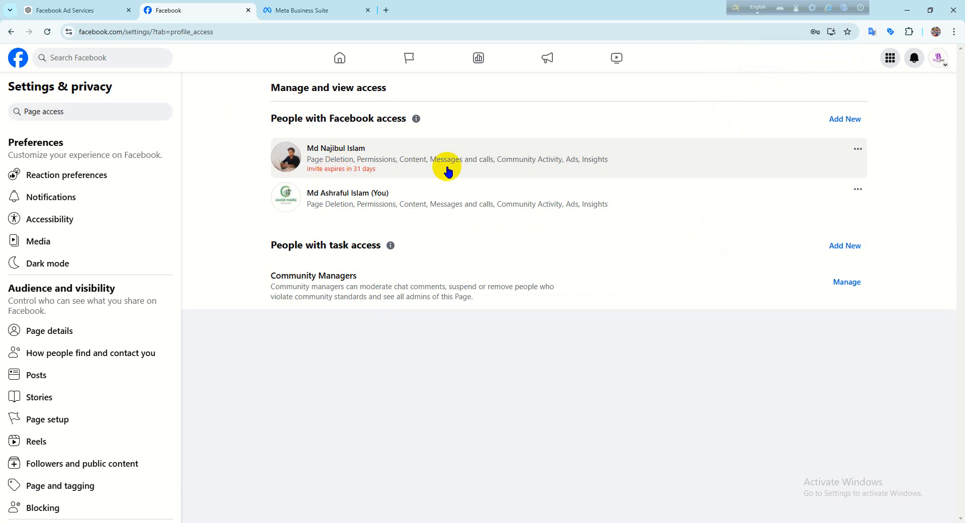
{"action": "left_click", "coordinate": [338, 164]}
{"action": "left_click", "coordinate": [585, 139]}
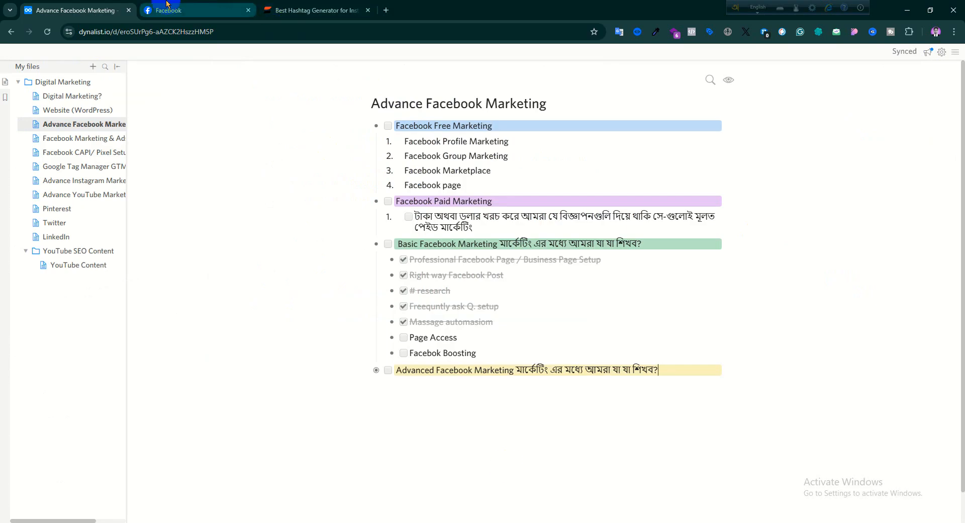
- In the other browser window, switch Facebook to the invited person's profile and open the Shifat Shop management invitation from the notifications
{"action": "left_click", "coordinate": [168, 10]}
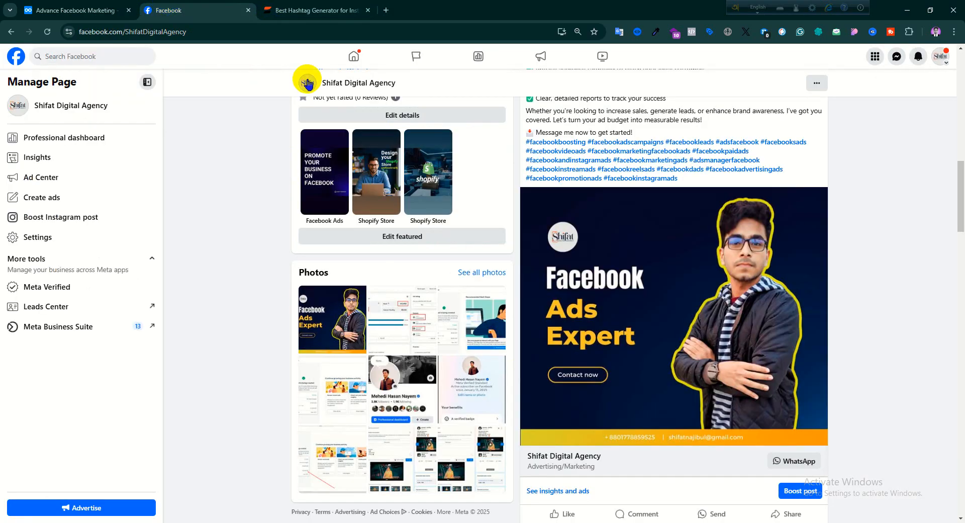
{"action": "left_click", "coordinate": [941, 59]}
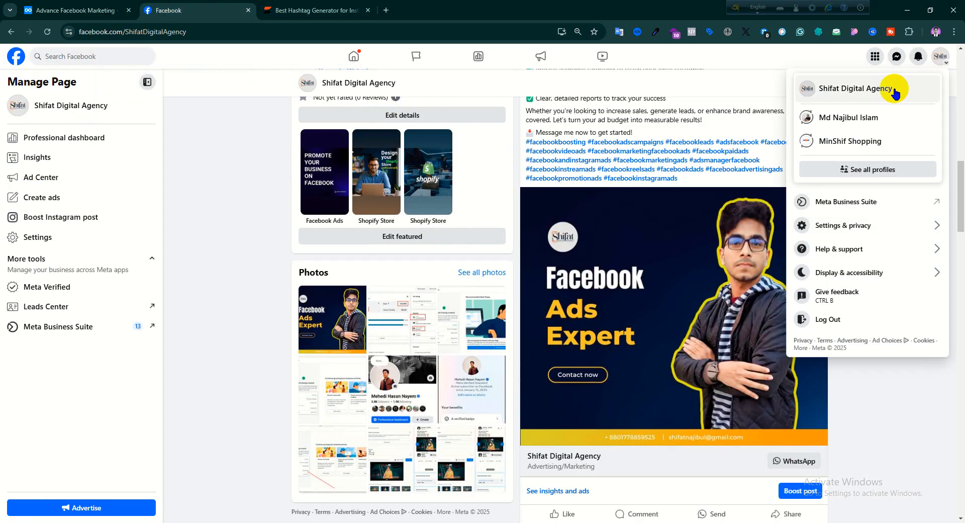
{"action": "left_click", "coordinate": [832, 116]}
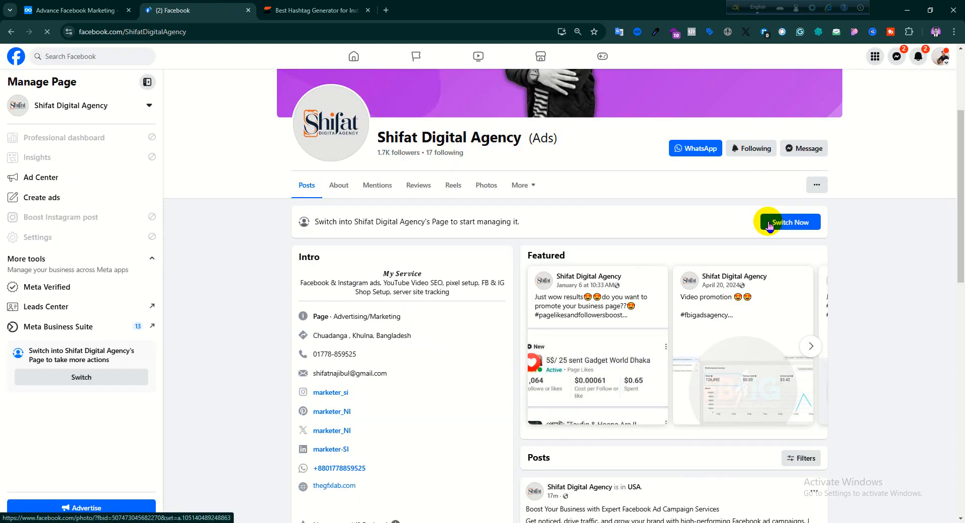
{"action": "scroll", "coordinate": [758, 183], "scroll_direction": "up", "scroll_amount": 1}
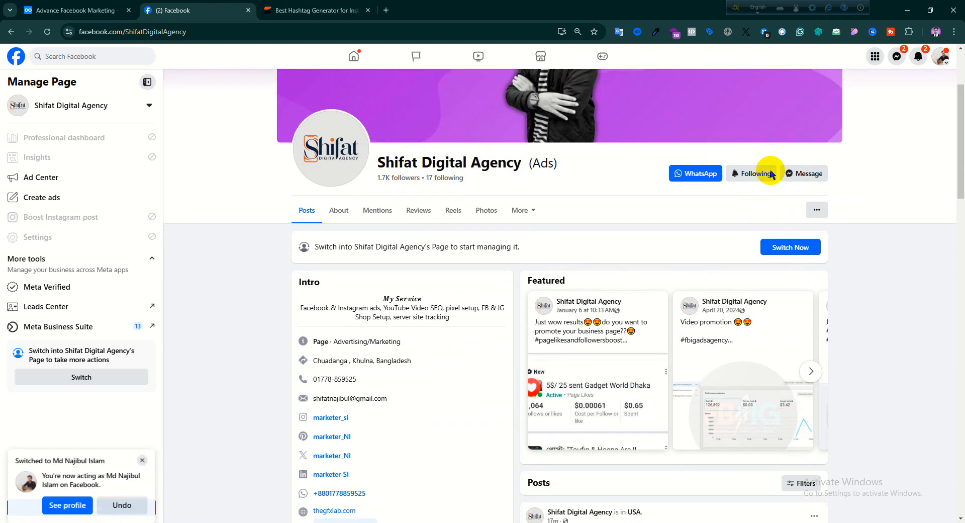
{"action": "left_click", "coordinate": [917, 59]}
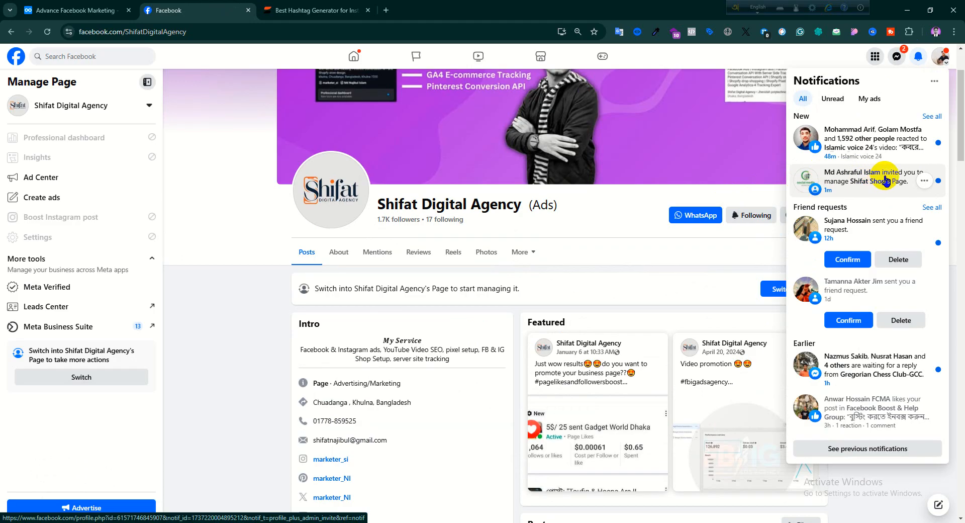
{"action": "left_click", "coordinate": [860, 187]}
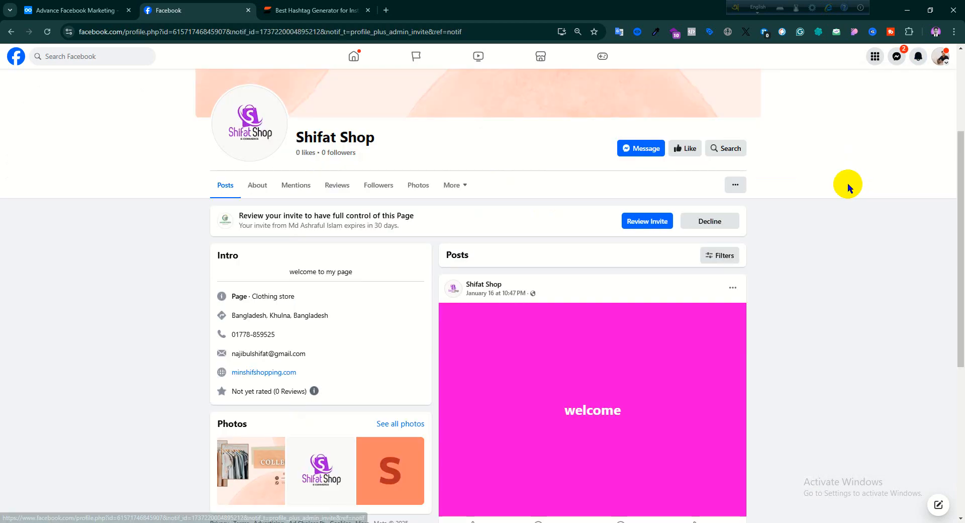
- Review and accept the invitation to have full control of the Shifat Shop Page, without switching into the Page yet
{"action": "scroll", "coordinate": [308, 242], "scroll_direction": "up", "scroll_amount": 4}
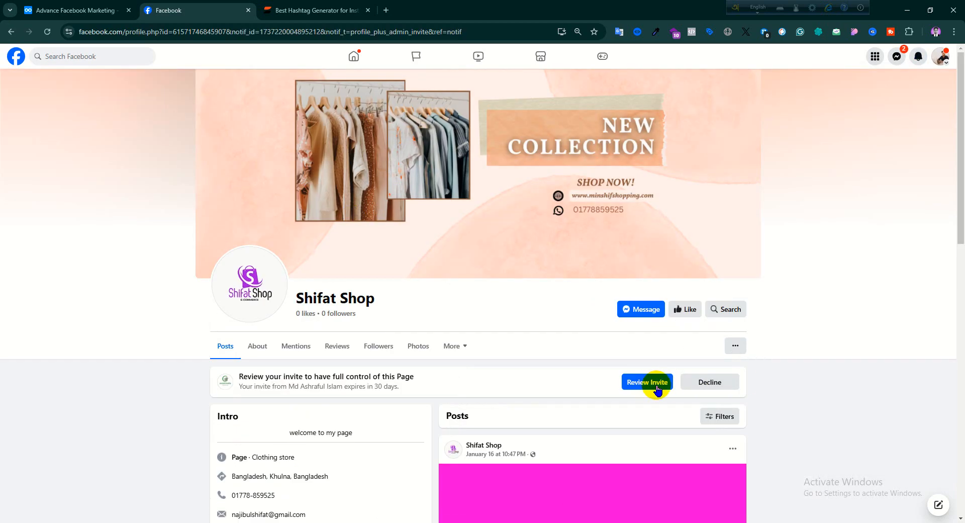
{"action": "scroll", "coordinate": [661, 388], "scroll_direction": "down", "scroll_amount": 2}
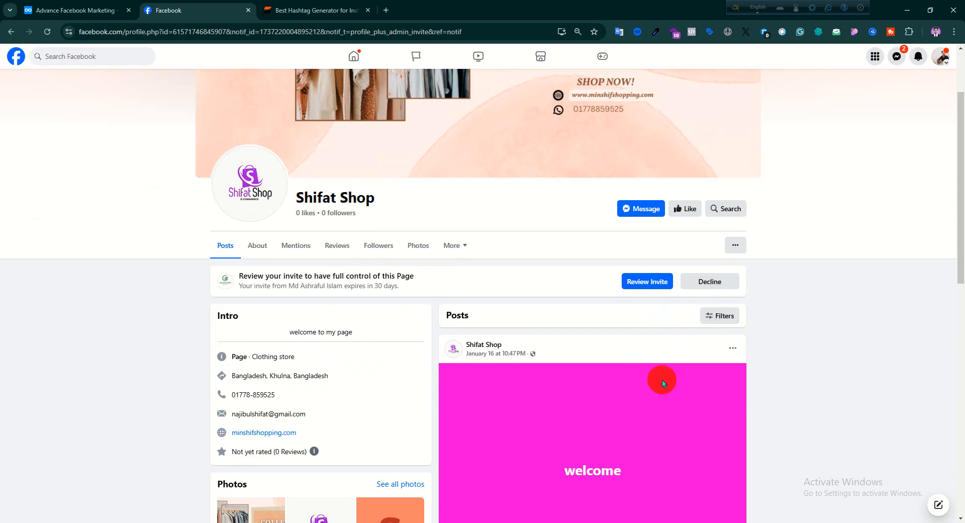
{"action": "left_click", "coordinate": [642, 285]}
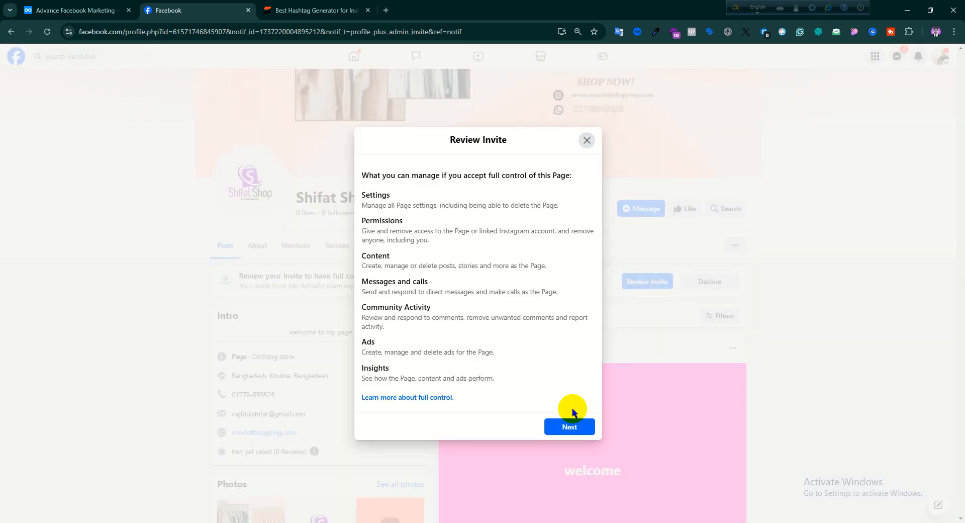
{"action": "left_click", "coordinate": [570, 427]}
{"action": "left_click", "coordinate": [578, 363]}
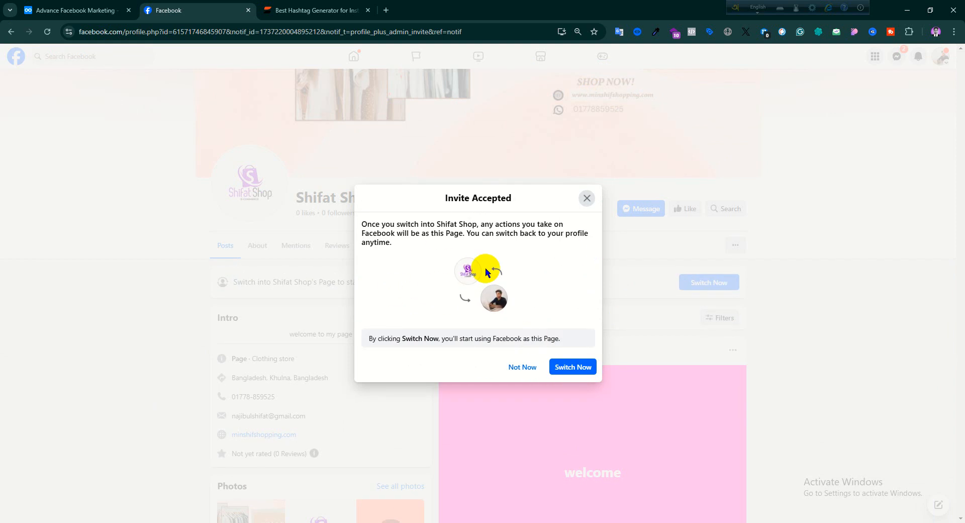
{"action": "left_click", "coordinate": [522, 367]}
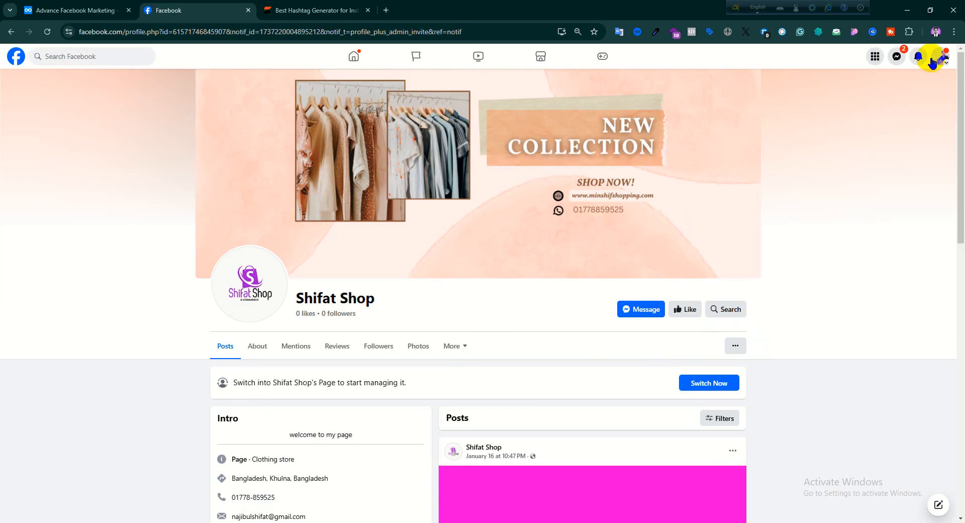
- Expand the full list of profiles and Pages and switch into Shifat Shop
{"action": "left_click", "coordinate": [933, 61]}
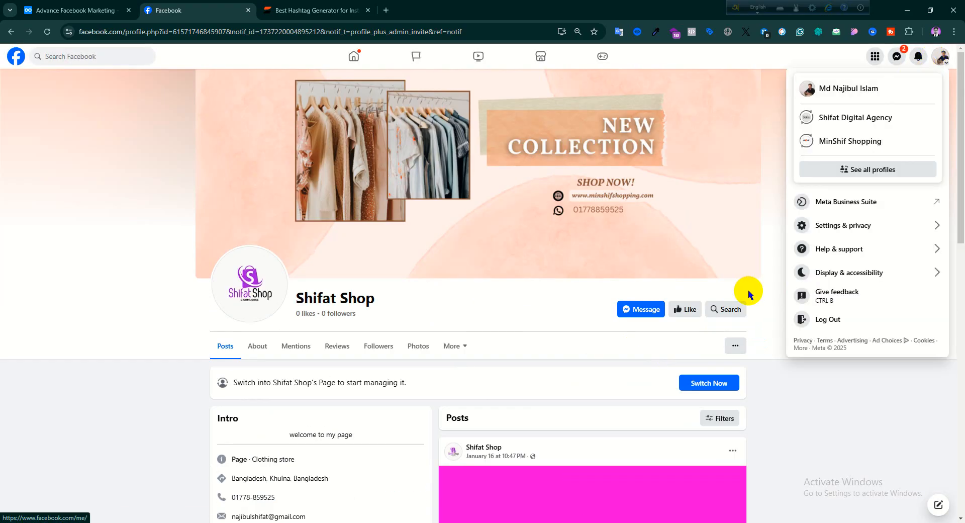
{"action": "left_click", "coordinate": [940, 57]}
{"action": "left_click", "coordinate": [940, 56]}
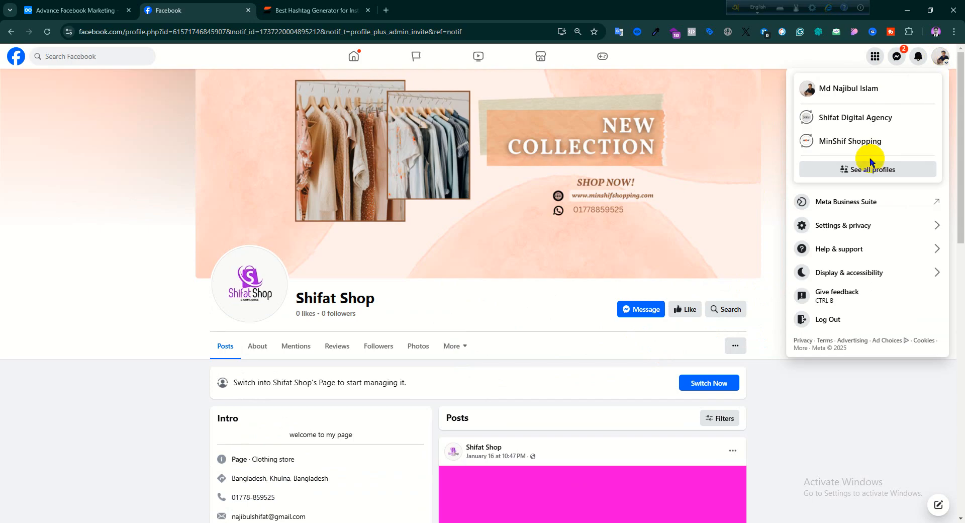
{"action": "left_click", "coordinate": [872, 166]}
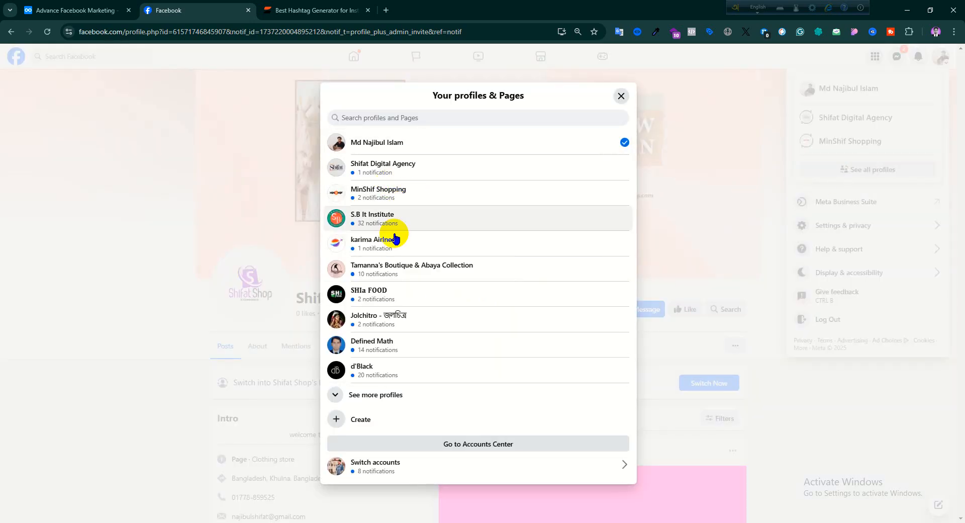
{"action": "left_click", "coordinate": [370, 395]}
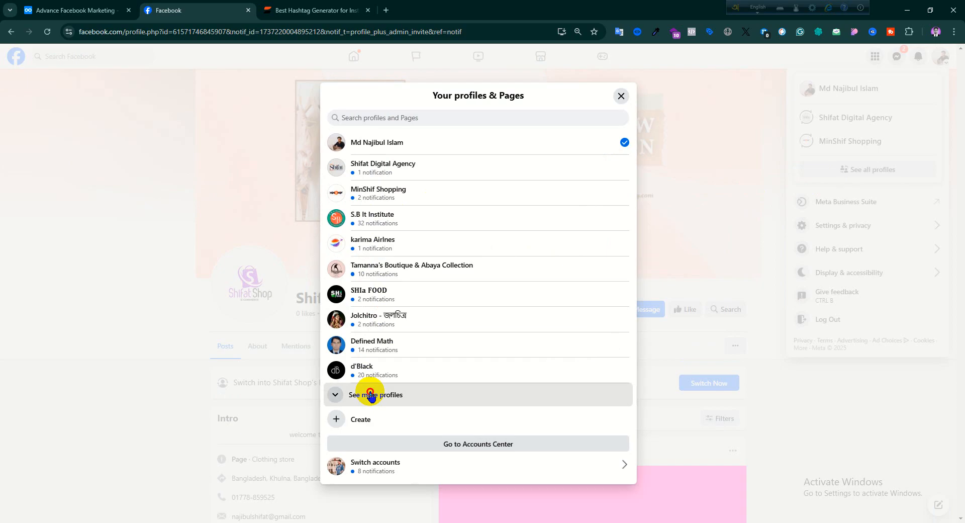
{"action": "scroll", "coordinate": [396, 337], "scroll_direction": "down", "scroll_amount": 3}
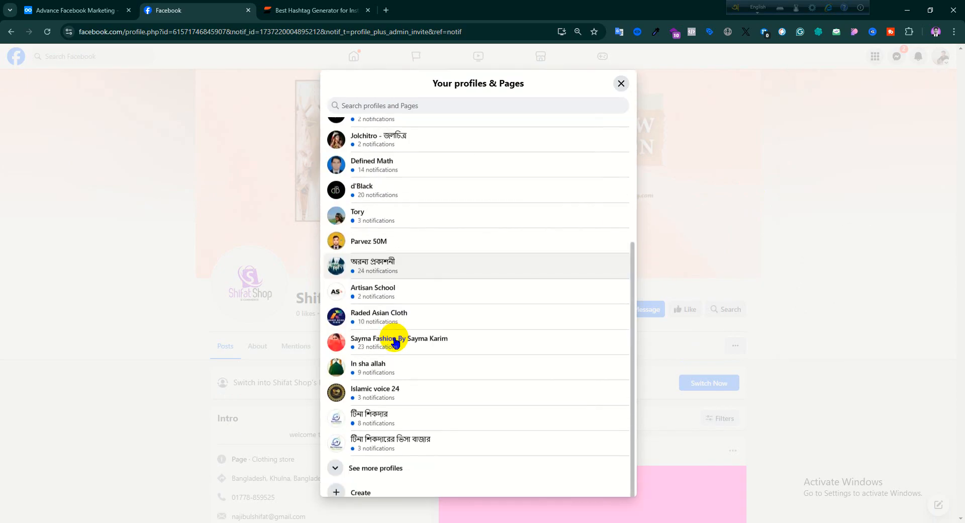
{"action": "scroll", "coordinate": [394, 340], "scroll_direction": "down", "scroll_amount": 1}
{"action": "left_click", "coordinate": [370, 403]}
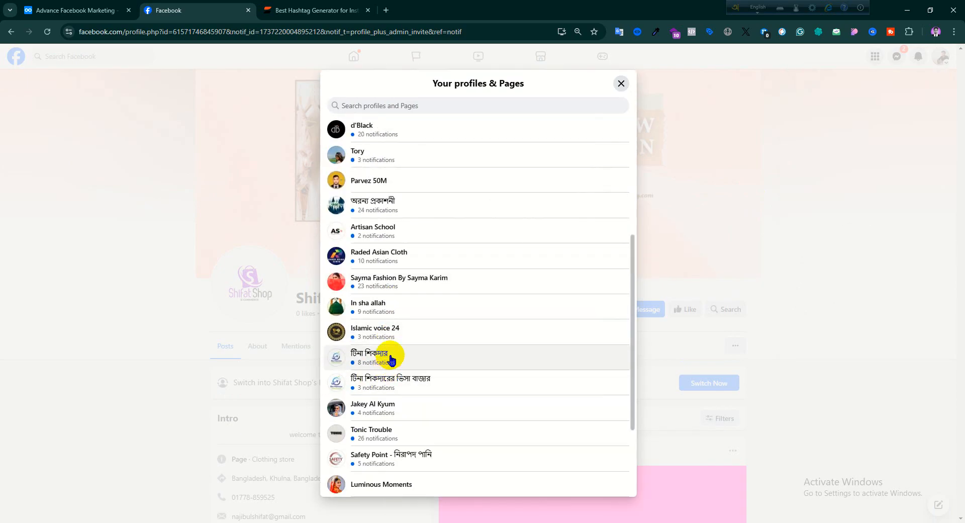
{"action": "scroll", "coordinate": [391, 358], "scroll_direction": "down", "scroll_amount": 5}
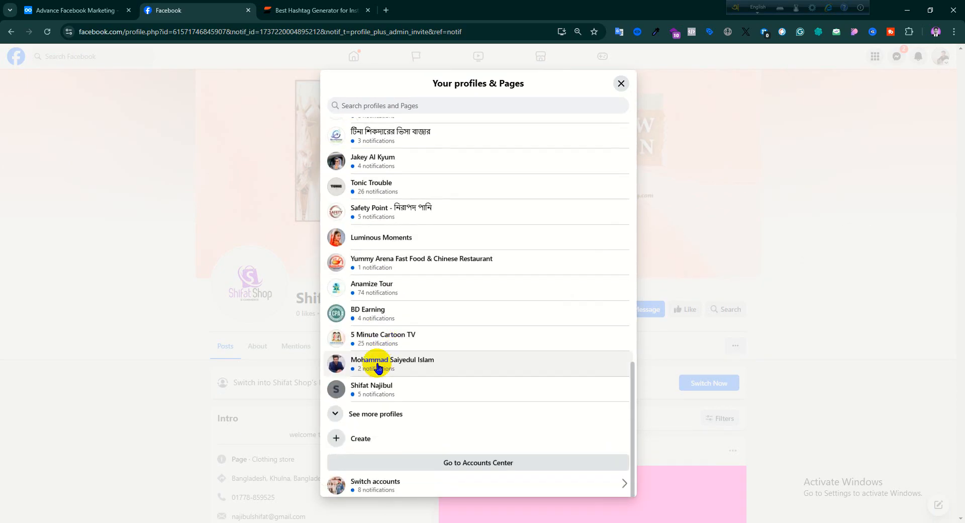
{"action": "left_click", "coordinate": [367, 403]}
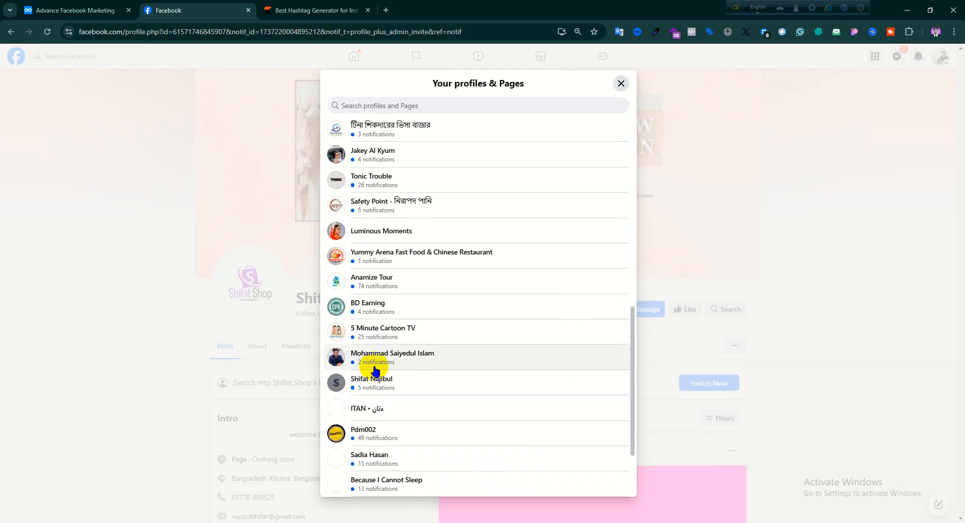
{"action": "scroll", "coordinate": [375, 371], "scroll_direction": "down", "scroll_amount": 5}
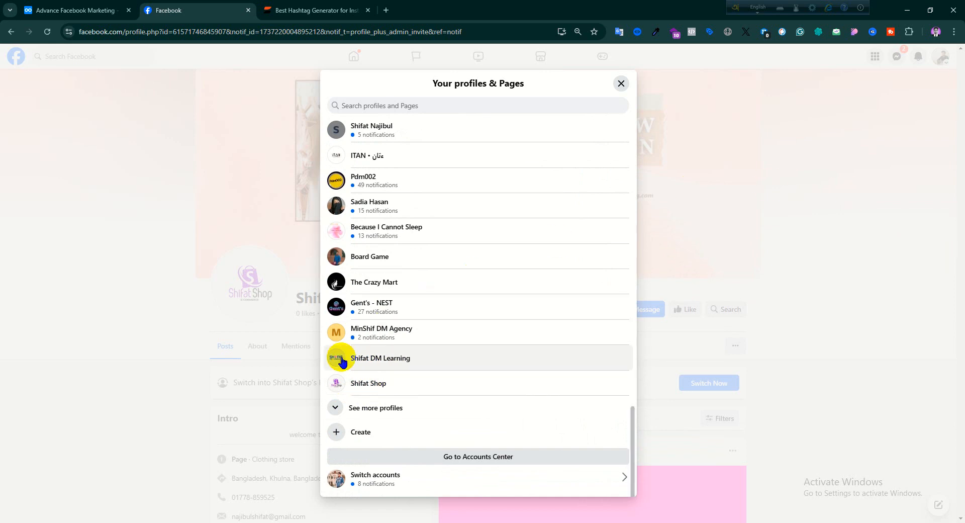
{"action": "left_click", "coordinate": [347, 390]}
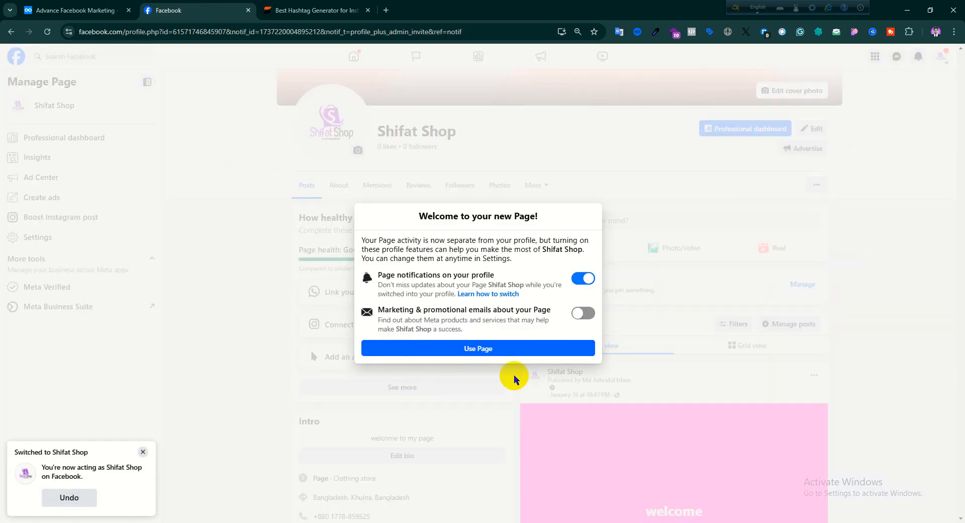
- Finish the new Page welcome dialog with its default options and refresh the access list in the inviter's browser window
{"action": "left_click", "coordinate": [480, 348]}
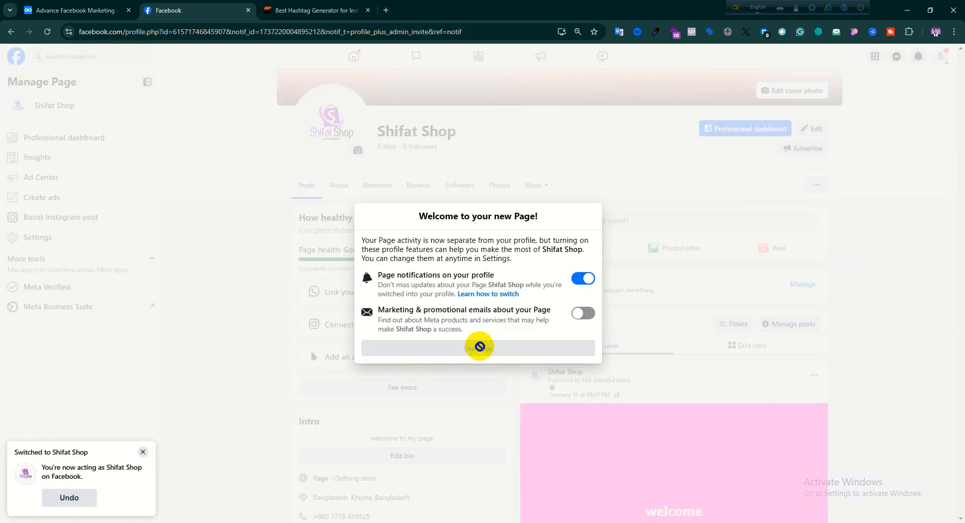
{"action": "scroll", "coordinate": [532, 339], "scroll_direction": "up", "scroll_amount": 3}
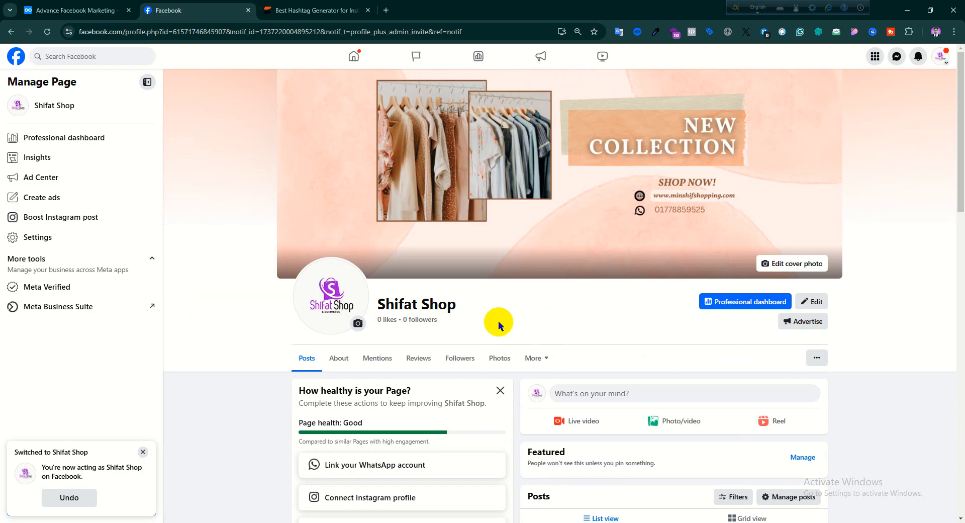
{"action": "scroll", "coordinate": [460, 265], "scroll_direction": "down", "scroll_amount": 4}
{"action": "scroll", "coordinate": [462, 269], "scroll_direction": "up", "scroll_amount": 4}
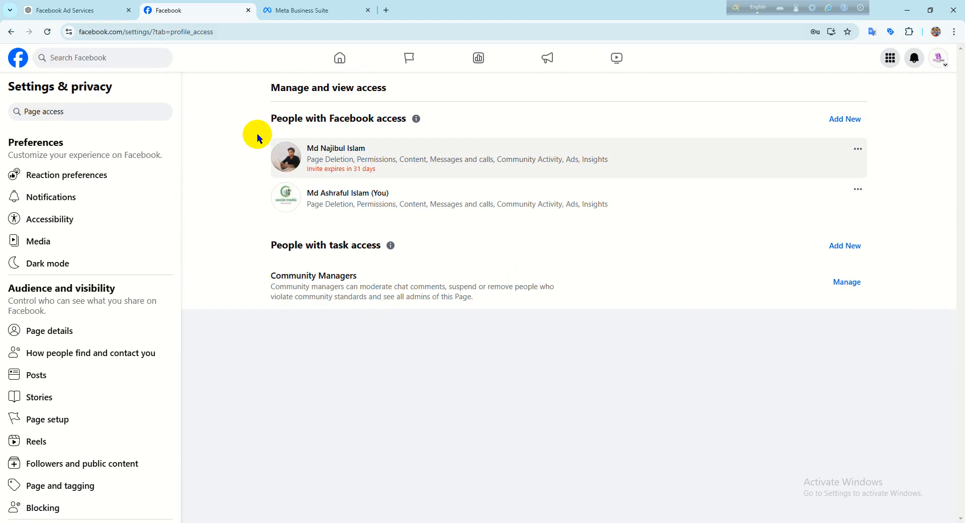
{"action": "left_click", "coordinate": [46, 32]}
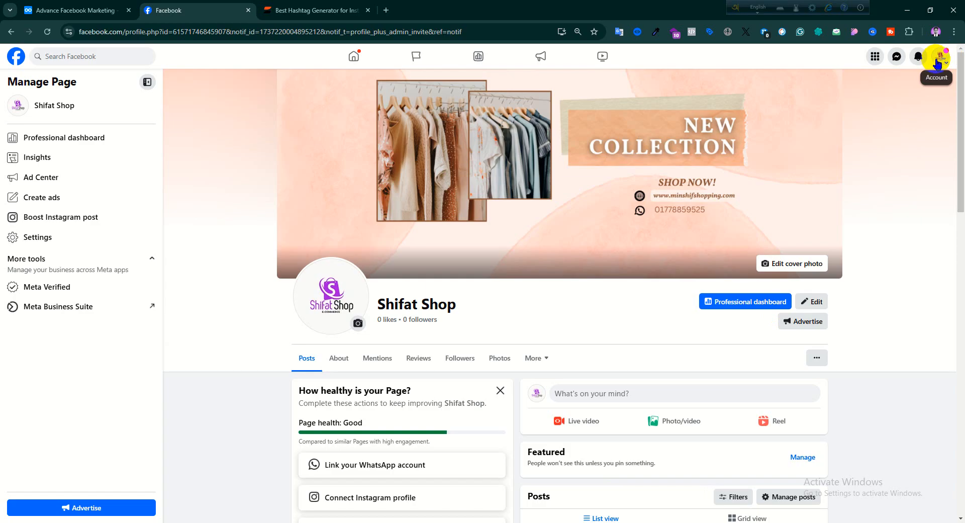
- In the invited person's window, search the Page's settings for "access", open Page access and show the inviter's access options
{"action": "left_click", "coordinate": [937, 62]}
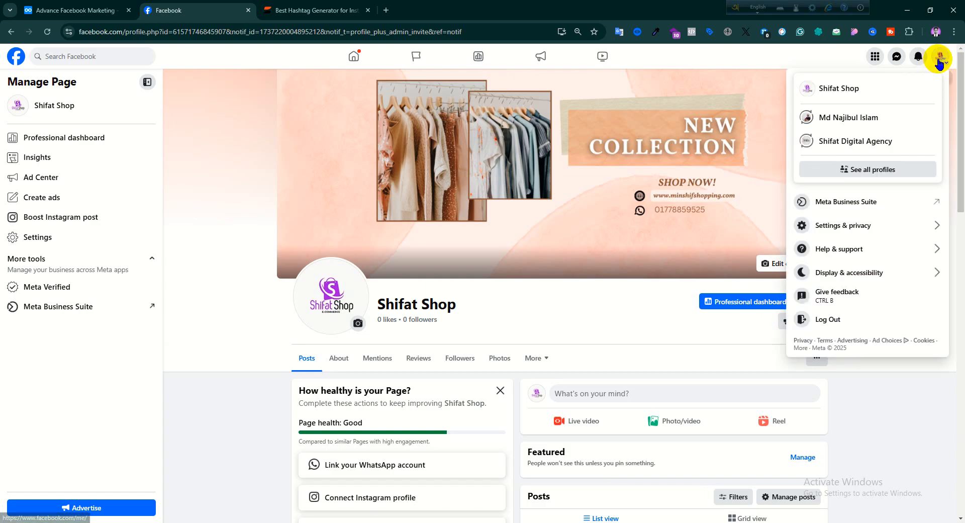
{"action": "left_click", "coordinate": [827, 230]}
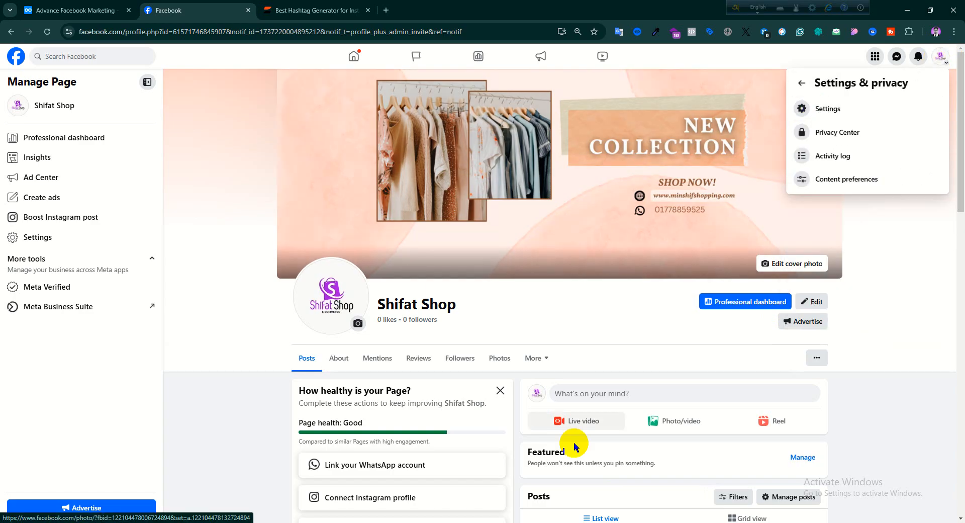
{"action": "left_click", "coordinate": [824, 132]}
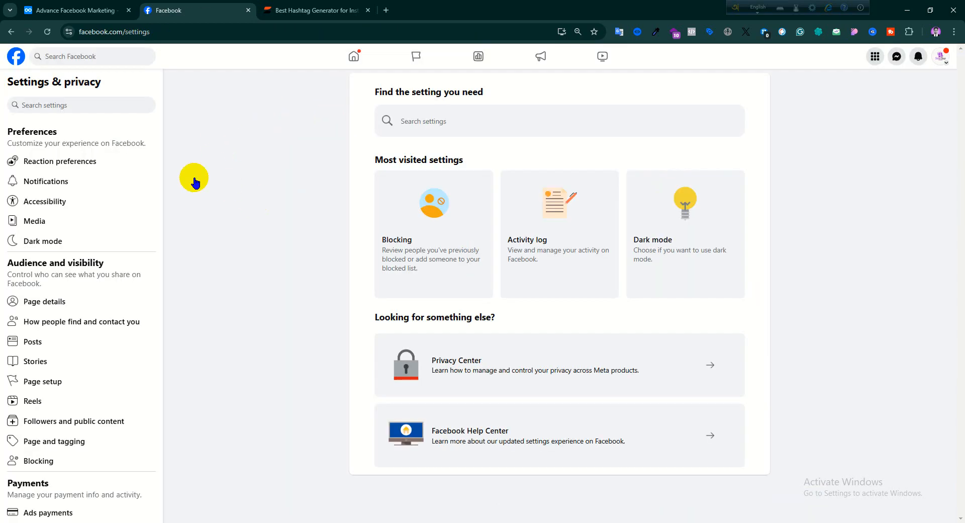
{"action": "left_click", "coordinate": [99, 98]}
{"action": "type", "text": "access"}
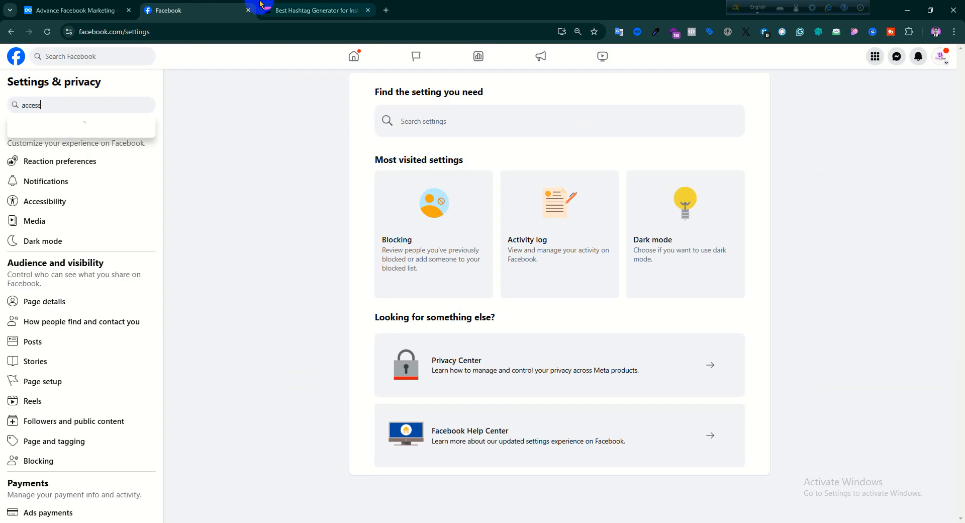
{"action": "left_click", "coordinate": [70, 174]}
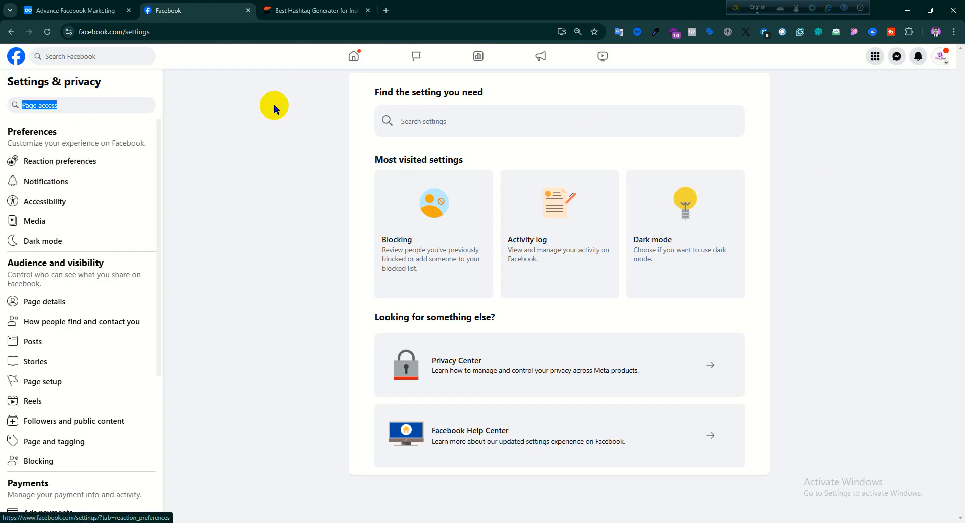
{"action": "left_click", "coordinate": [455, 162]}
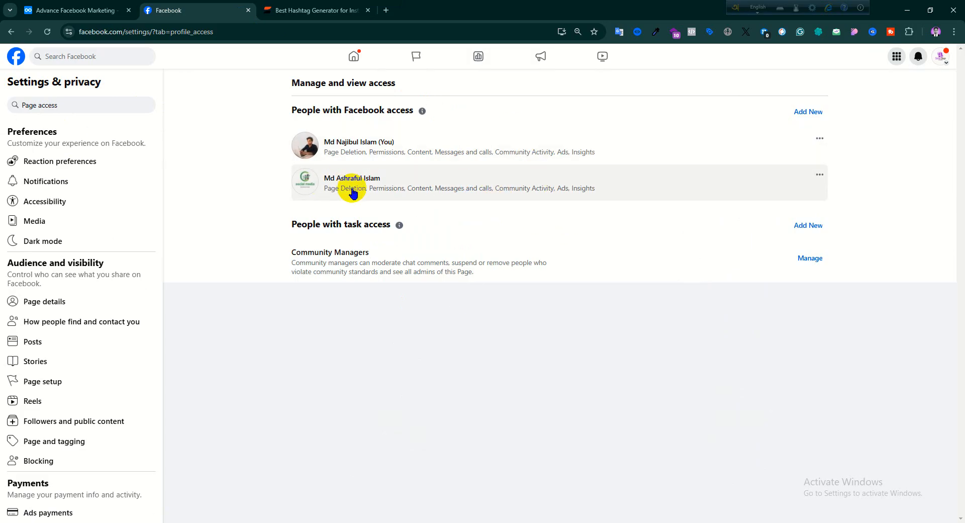
{"action": "left_click", "coordinate": [811, 183]}
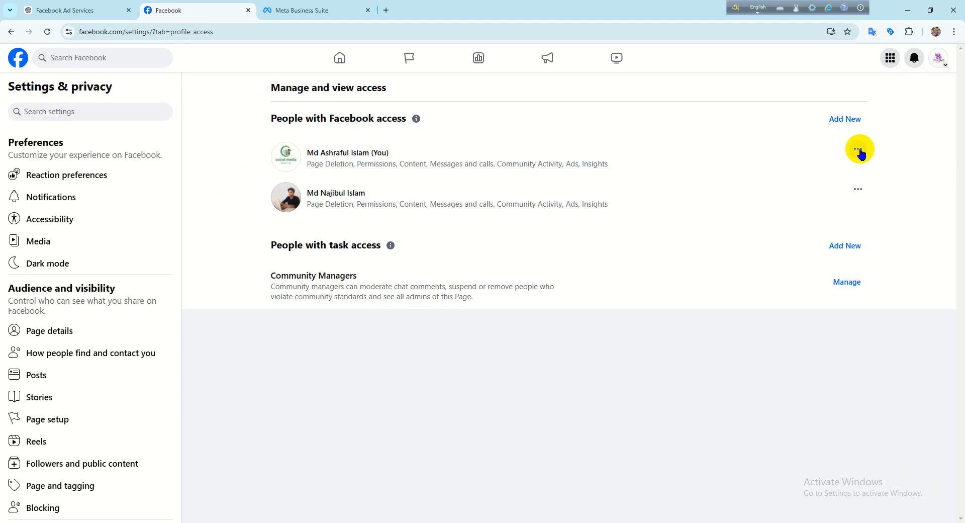
- In the inviter's window, remove the invited person's Facebook access, filling in the saved account password to confirm, and reload the access list
{"action": "left_click", "coordinate": [857, 191]}
{"action": "left_click", "coordinate": [737, 205]}
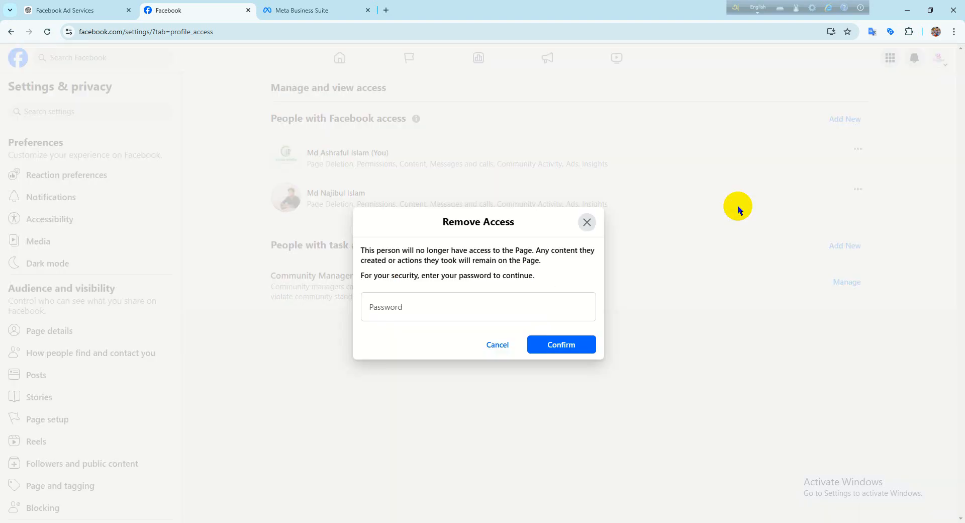
{"action": "left_click", "coordinate": [554, 316]}
{"action": "left_click", "coordinate": [455, 335]}
{"action": "left_click", "coordinate": [561, 344]}
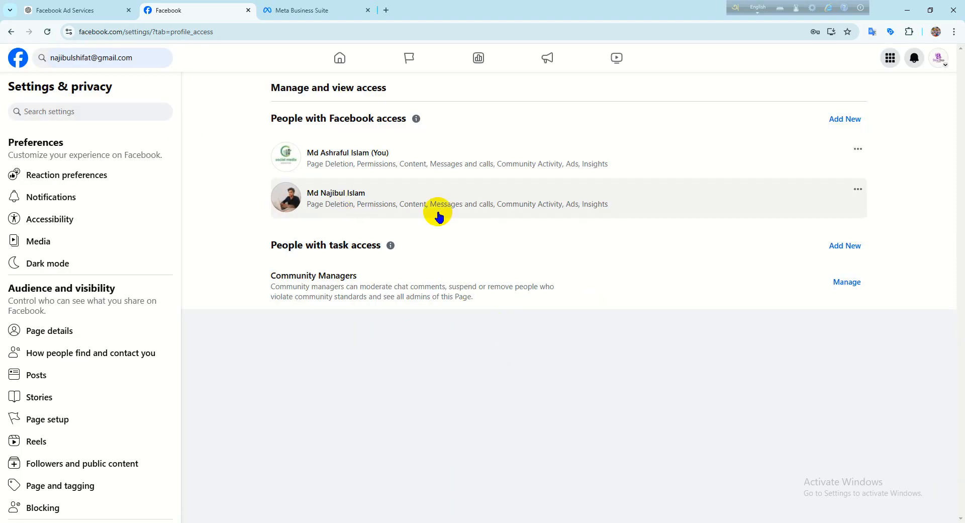
{"action": "left_click", "coordinate": [47, 31]}
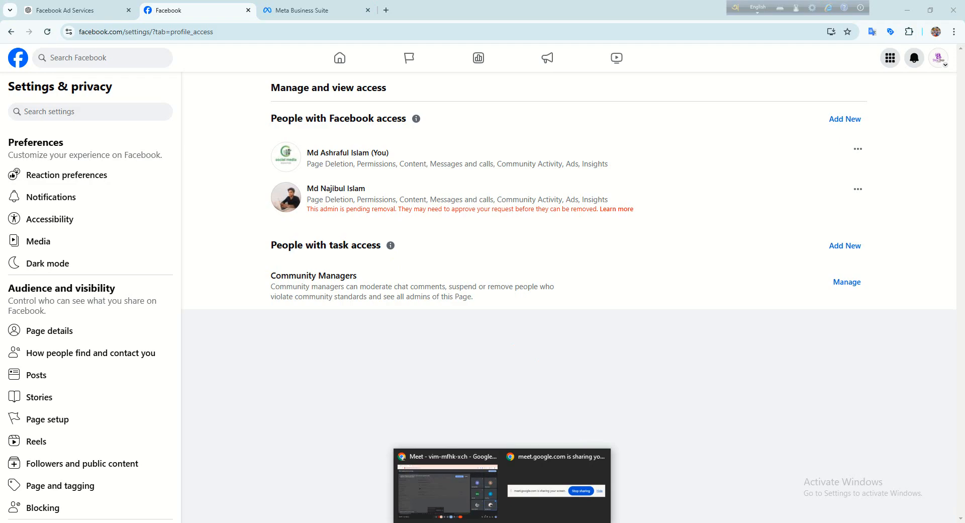
- In the invited person's window, refresh the access page, review and accept the request to be removed from the Page, and reload
{"action": "left_click", "coordinate": [523, 522]}
{"action": "left_click", "coordinate": [72, 32]}
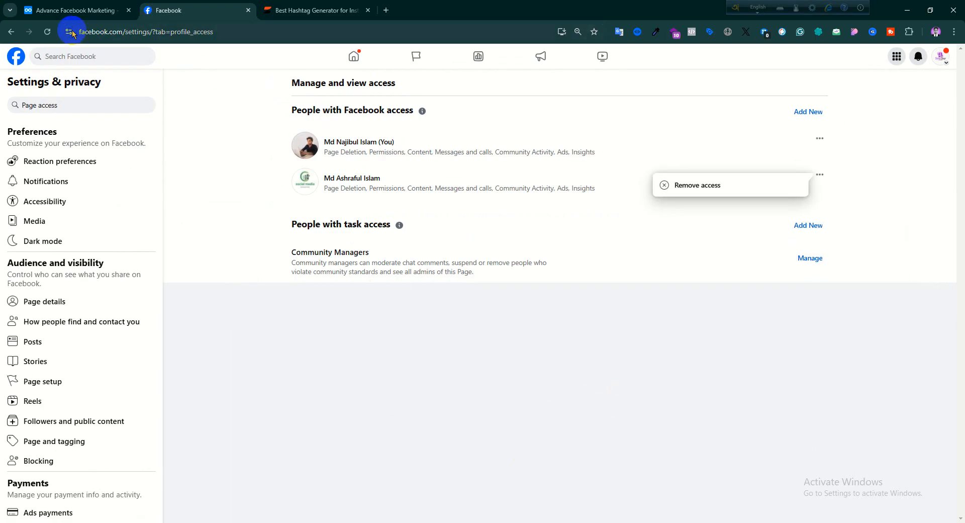
{"action": "left_click", "coordinate": [47, 31]}
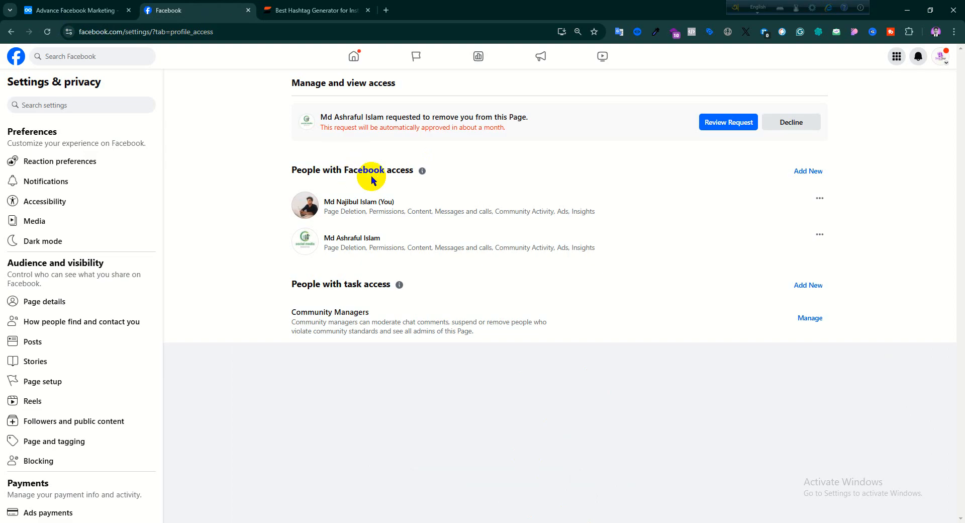
{"action": "left_click", "coordinate": [721, 129]}
{"action": "left_click", "coordinate": [551, 338]}
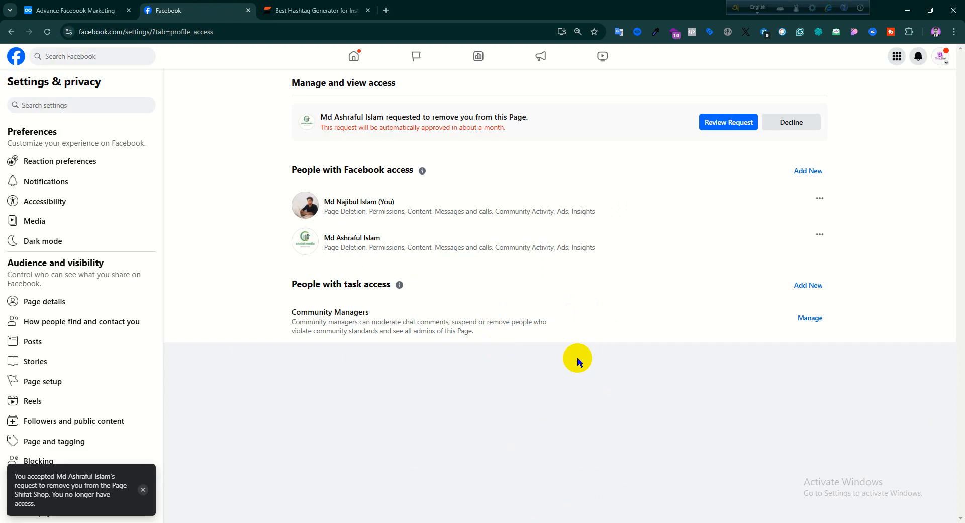
{"action": "left_click", "coordinate": [47, 34]}
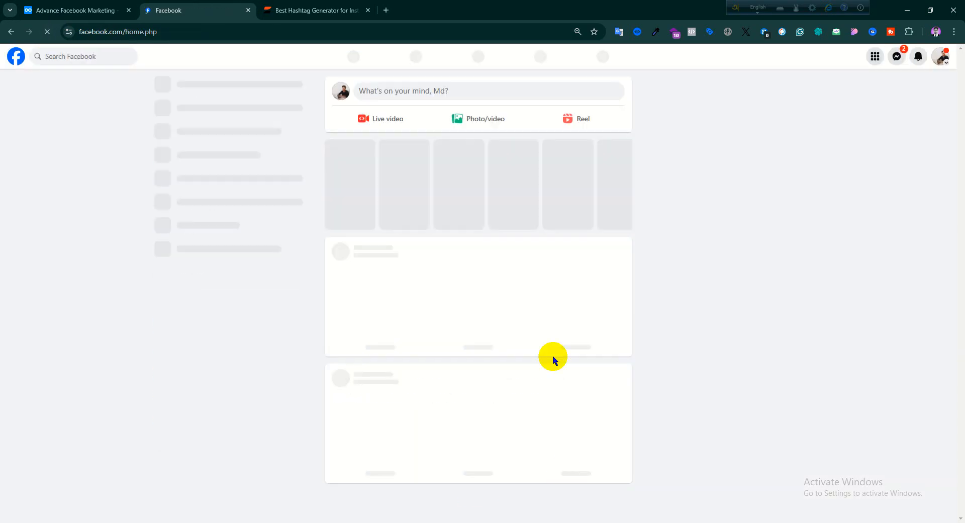
{"action": "key", "text": "alt+Tab"}
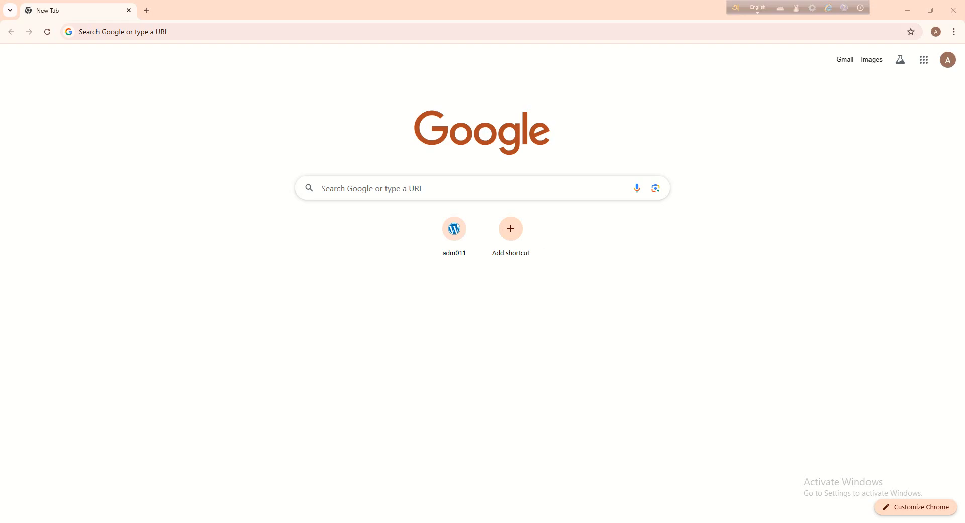
{"action": "key", "text": "alt+Tab"}
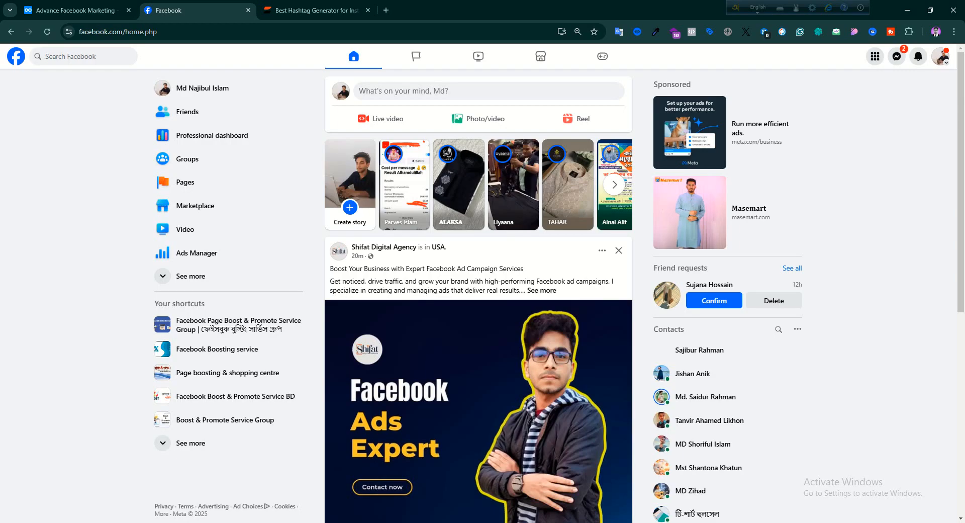
- Switch to the inviter's window and reload the Page's access list
{"action": "key", "text": "alt+Tab"}
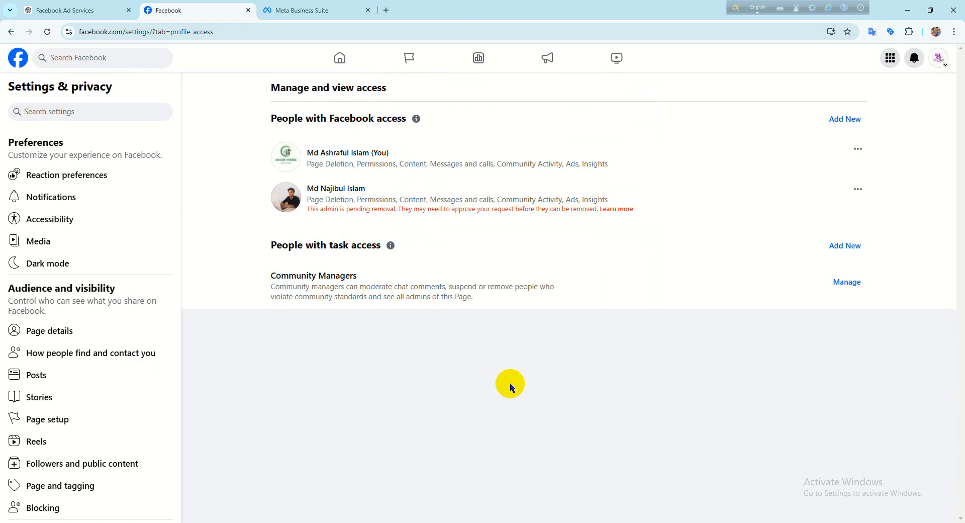
{"action": "left_click", "coordinate": [45, 32]}
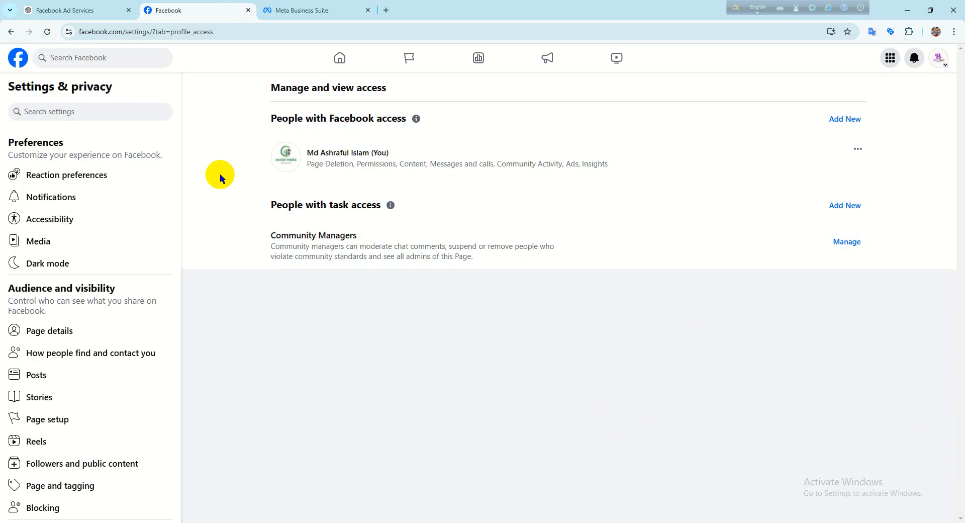
{"action": "left_click", "coordinate": [831, 123]}
{"action": "left_click", "coordinate": [581, 377]}
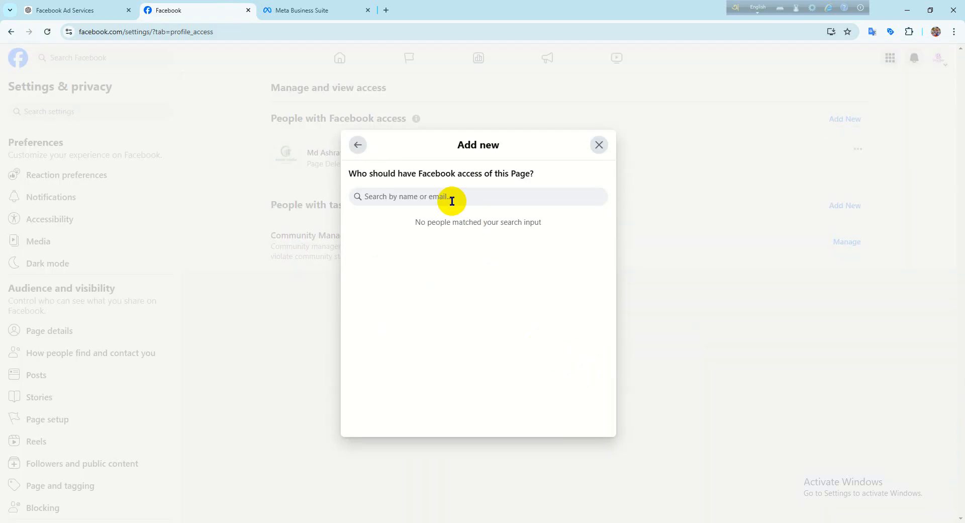
{"action": "type", "text": "md"}
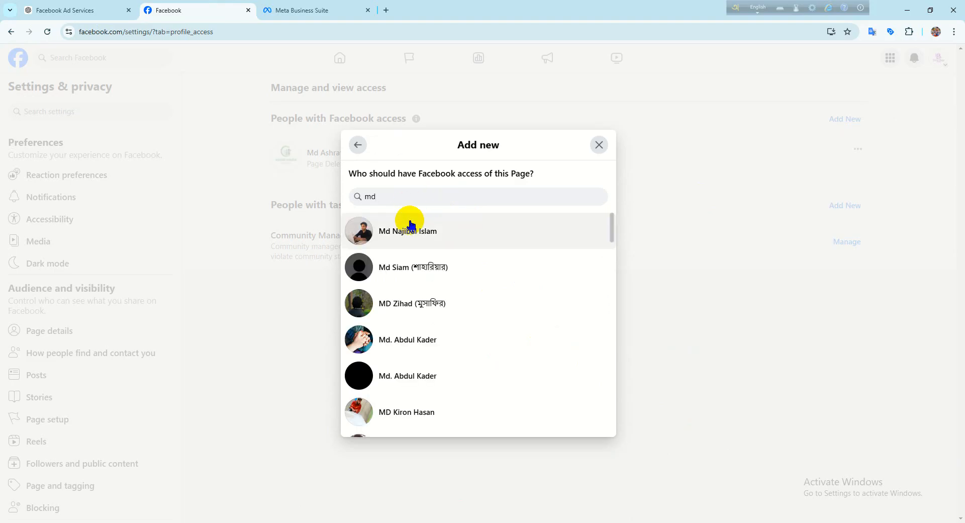
{"action": "left_click", "coordinate": [411, 225]}
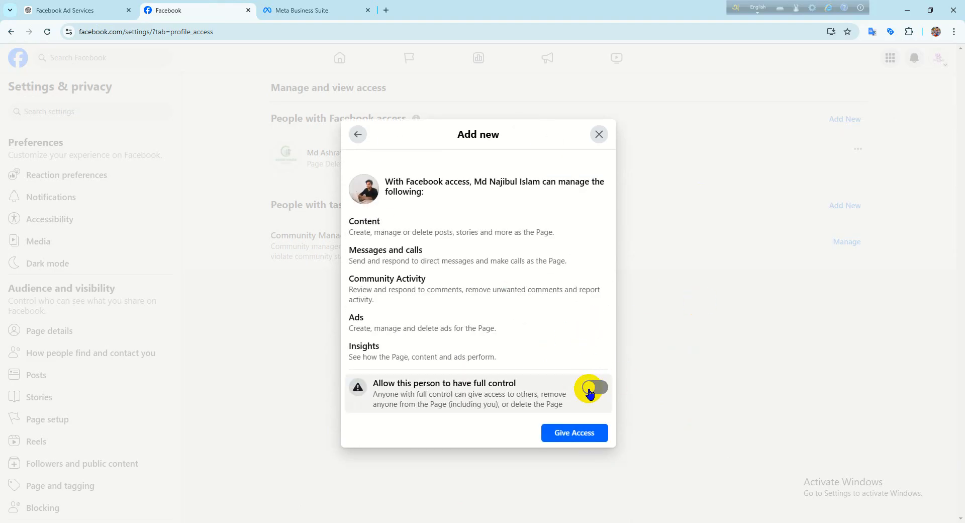
{"action": "left_click", "coordinate": [578, 433]}
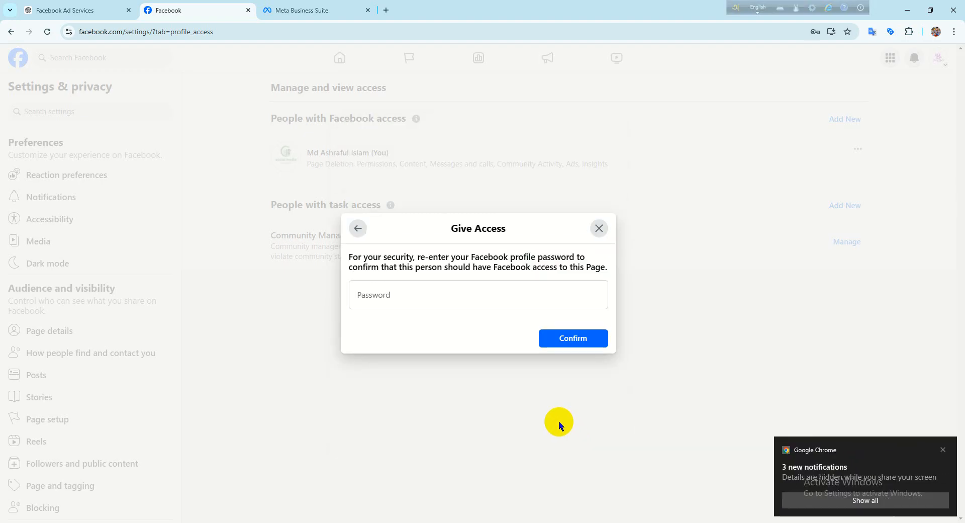
{"action": "left_click", "coordinate": [381, 300]}
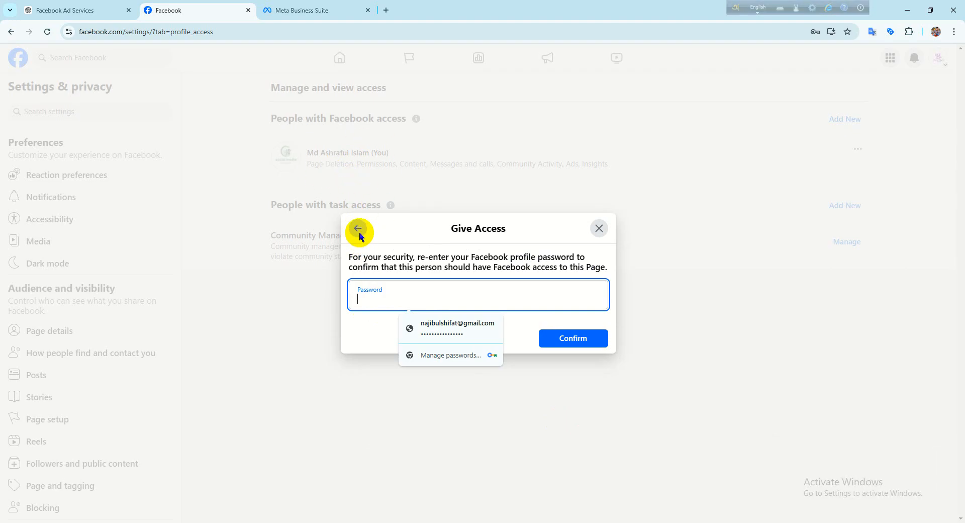
{"action": "left_click", "coordinate": [599, 229]}
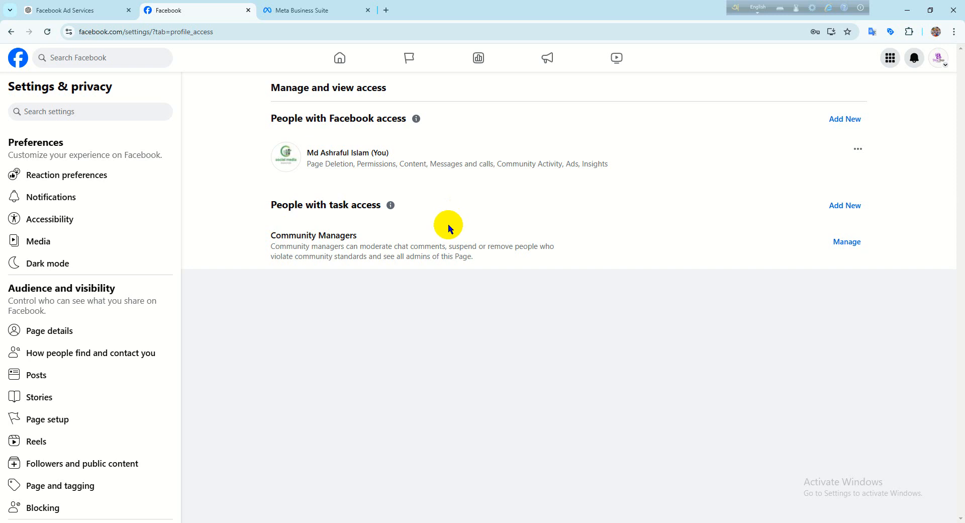
{"action": "left_click", "coordinate": [854, 203]}
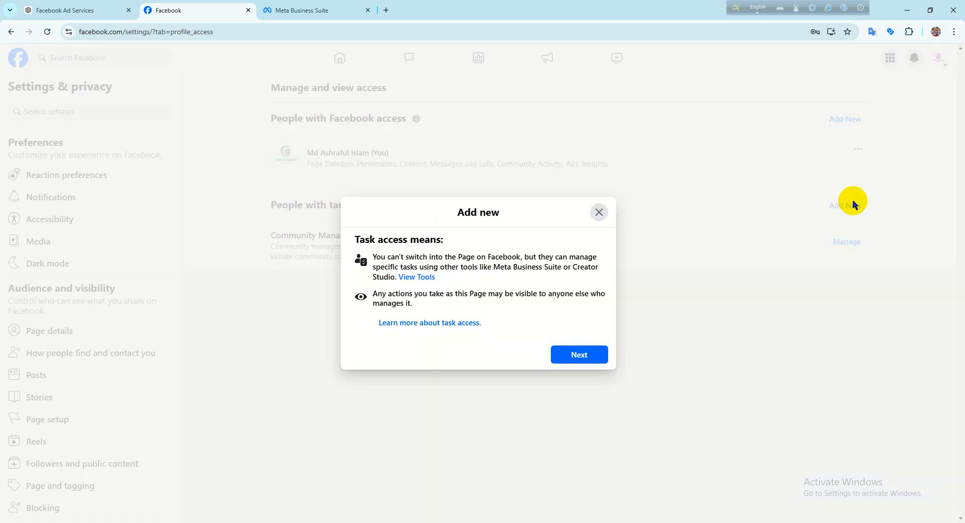
{"action": "left_click", "coordinate": [580, 358]}
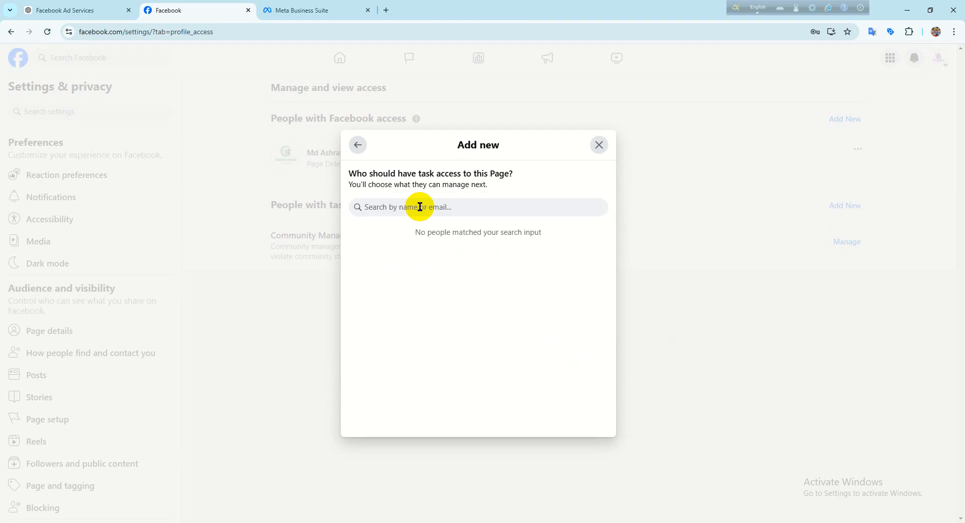
{"action": "left_click", "coordinate": [598, 145]}
- Start adding a person with task access to the Page, search for "md" and select the invited person
{"action": "left_click", "coordinate": [823, 126]}
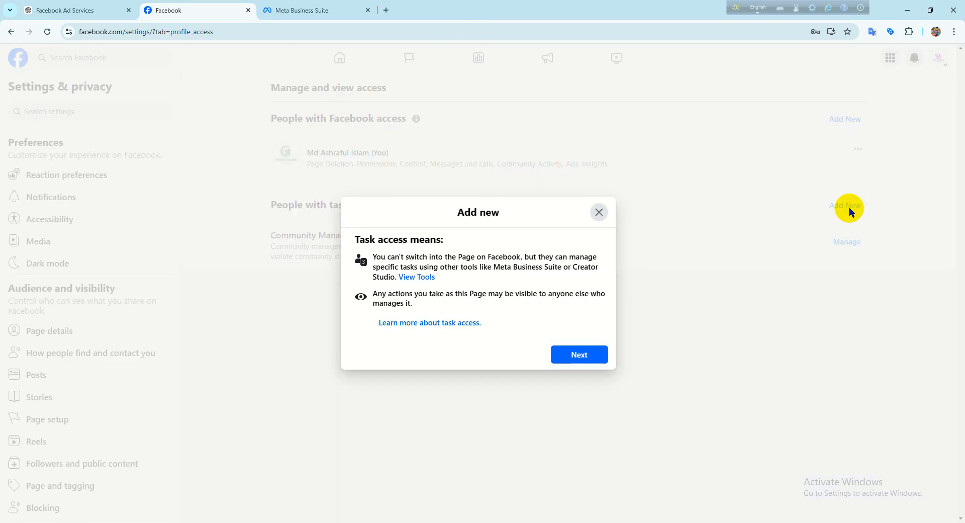
{"action": "left_click", "coordinate": [571, 356]}
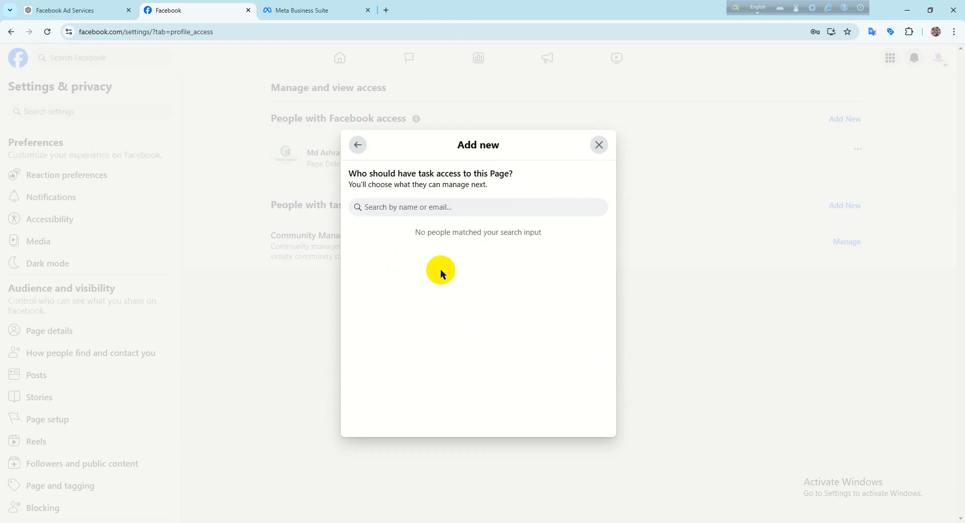
{"action": "left_click", "coordinate": [411, 210]}
{"action": "type", "text": "md"}
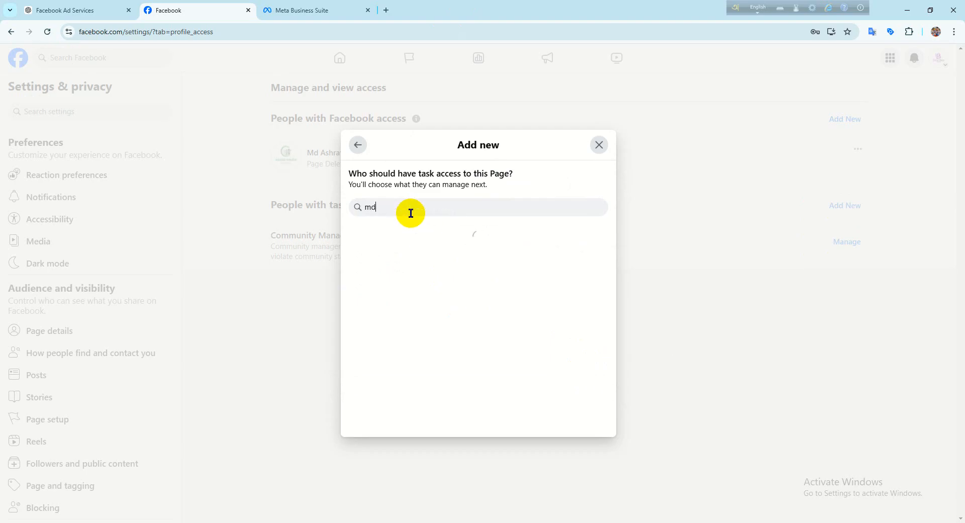
{"action": "left_click", "coordinate": [452, 236]}
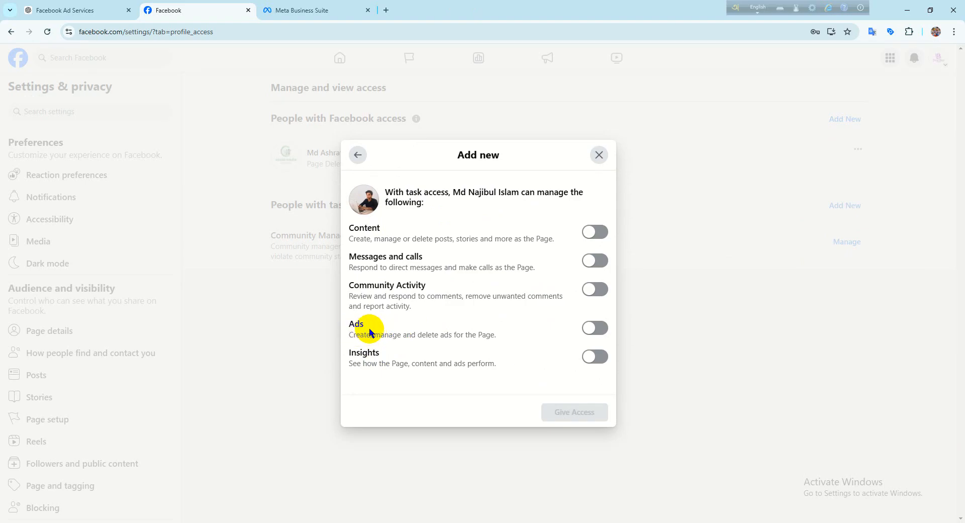
- Examine the Ads permission and its description among the task access options
{"action": "double_click", "coordinate": [354, 324]}
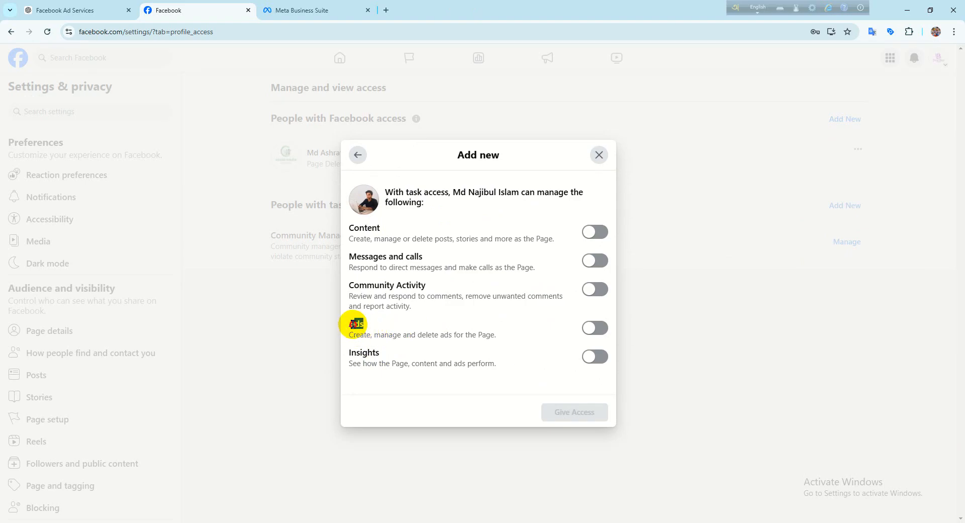
{"action": "left_click", "coordinate": [399, 333]}
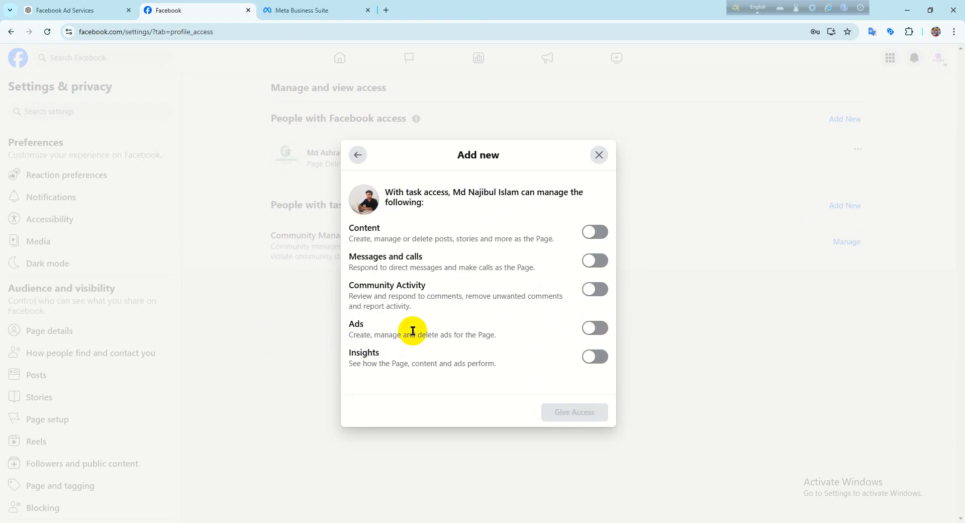
{"action": "left_click_drag", "start_coordinate": [409, 330], "coordinate": [323, 319]}
{"action": "left_click", "coordinate": [355, 330]}
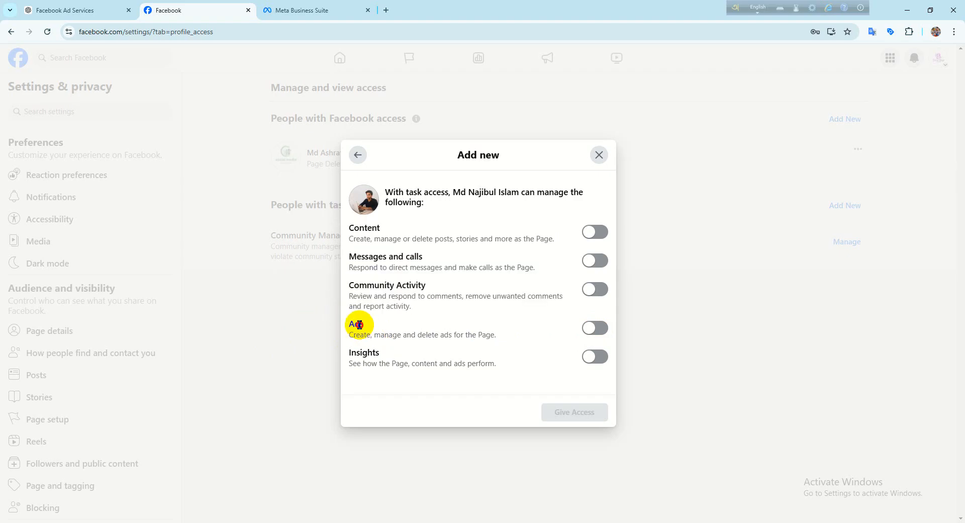
{"action": "left_click", "coordinate": [499, 333]}
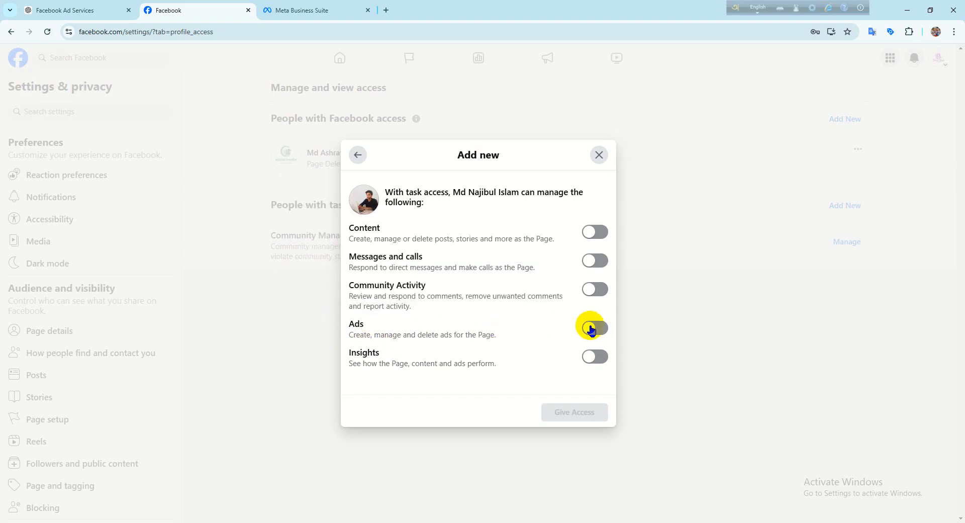
{"action": "left_click_drag", "start_coordinate": [502, 334], "coordinate": [333, 334]}
{"action": "left_click", "coordinate": [388, 333]}
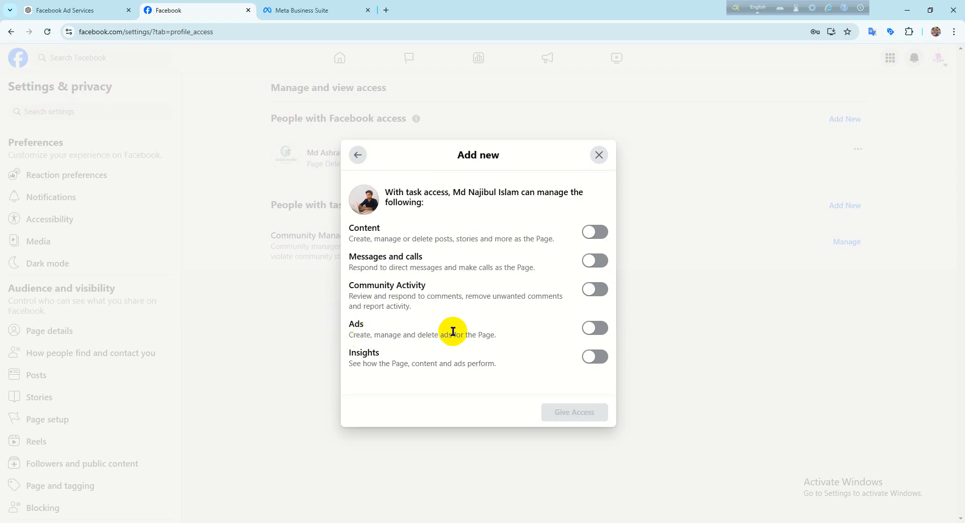
- Grant the person Ads and Insights task access, filling in the saved account password to confirm, and dismiss the offer to save the password
{"action": "left_click", "coordinate": [592, 331]}
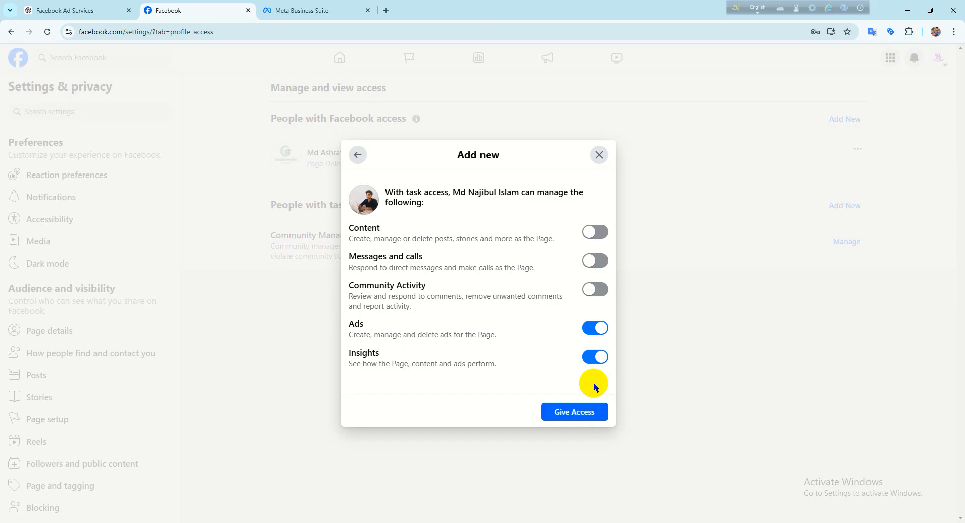
{"action": "left_click", "coordinate": [562, 411]}
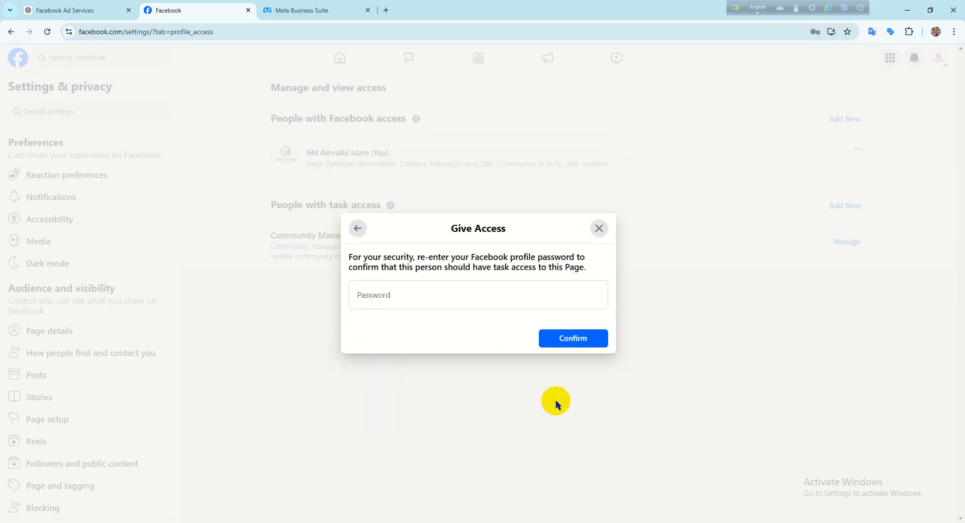
{"action": "left_click", "coordinate": [448, 293]}
{"action": "left_click", "coordinate": [459, 336]}
{"action": "left_click", "coordinate": [544, 337]}
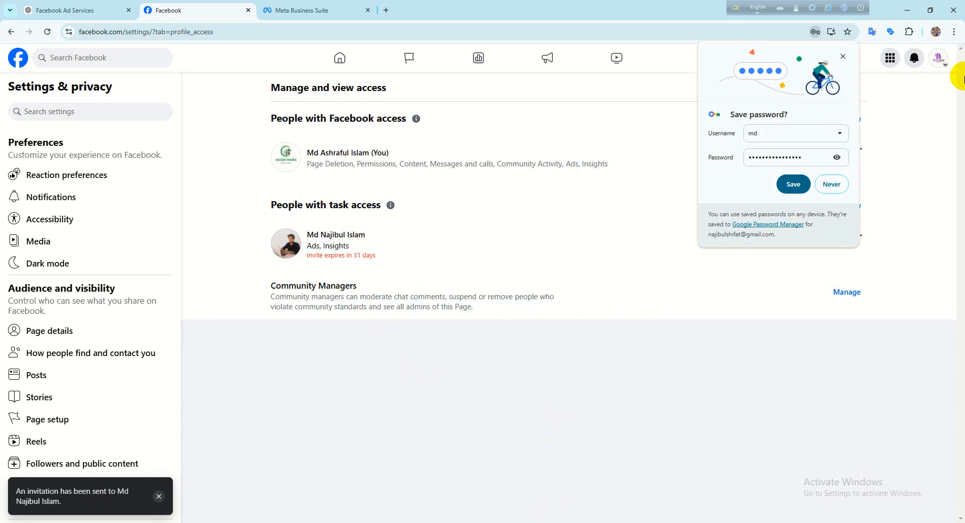
{"action": "left_click", "coordinate": [845, 58]}
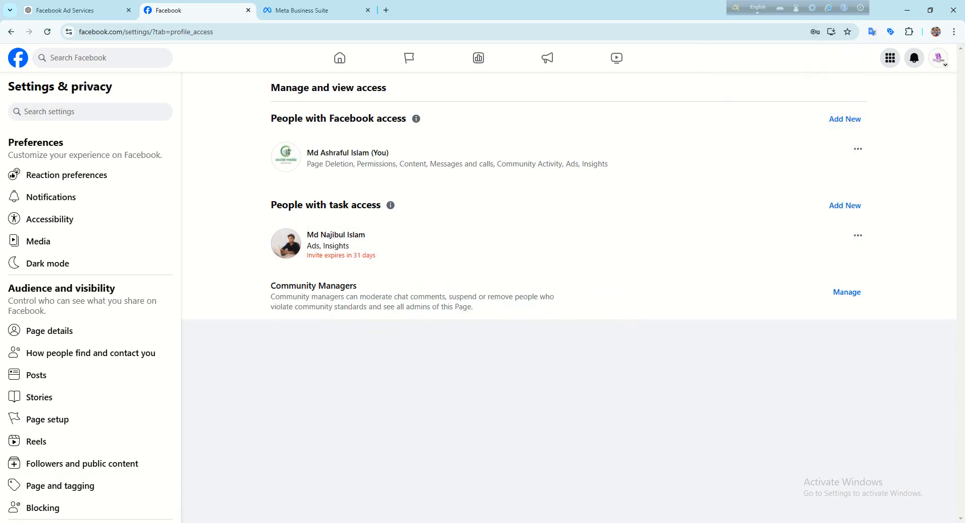
- In the invited person's window, open the Shifat Shop management invitation from the notifications and decline the incoming call
{"action": "mouse_move", "coordinate": [502, 522]}
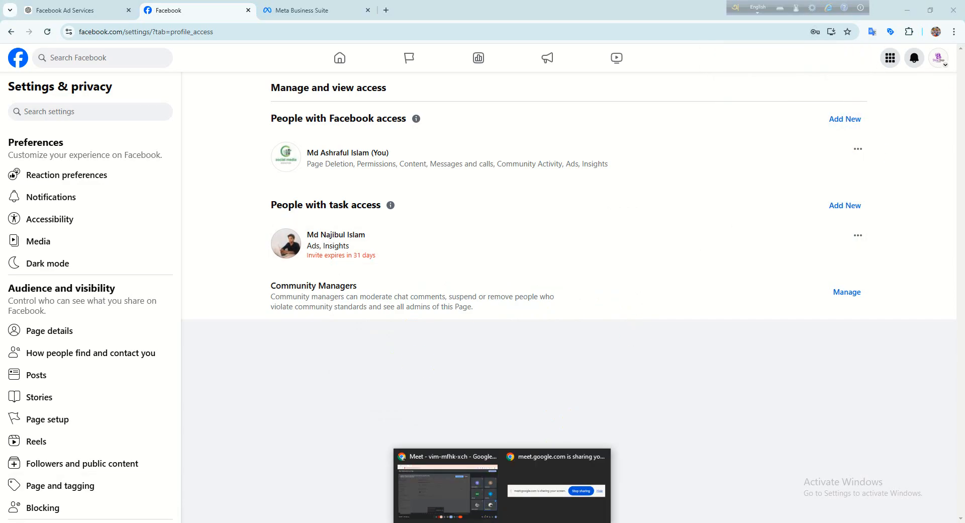
{"action": "left_click", "coordinate": [502, 522]}
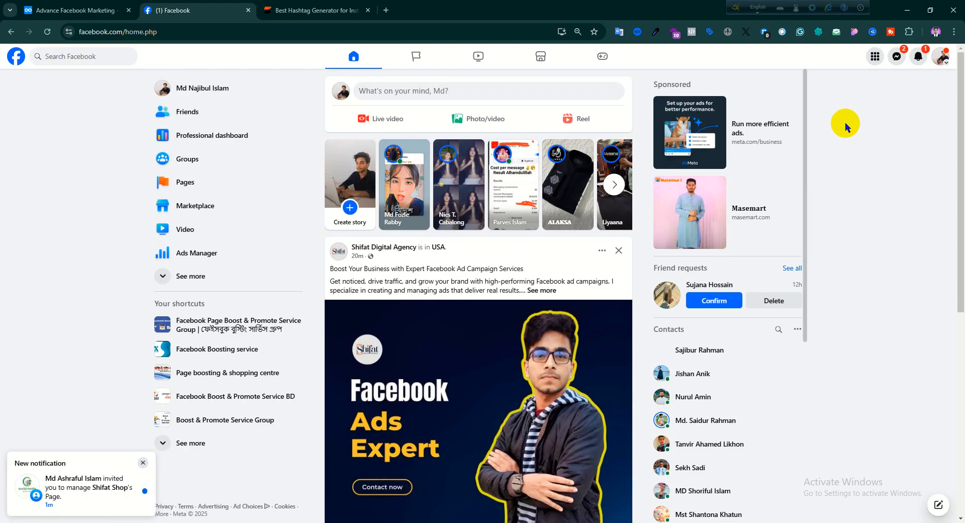
{"action": "left_click", "coordinate": [914, 59]}
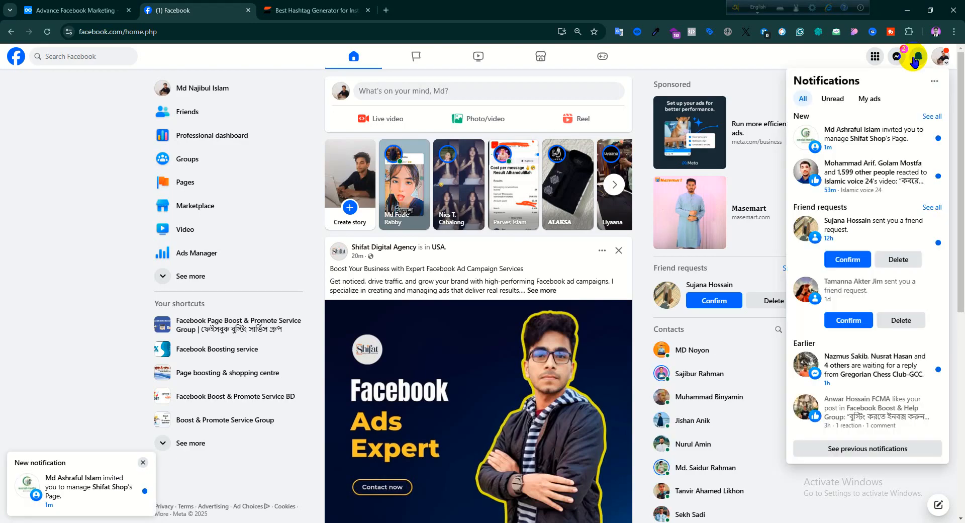
{"action": "left_click", "coordinate": [846, 134]}
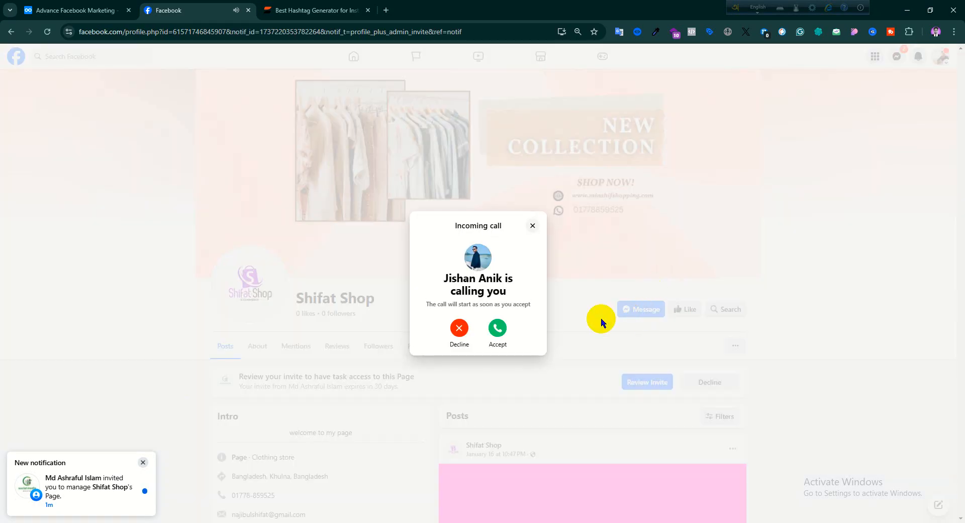
{"action": "left_click", "coordinate": [457, 329]}
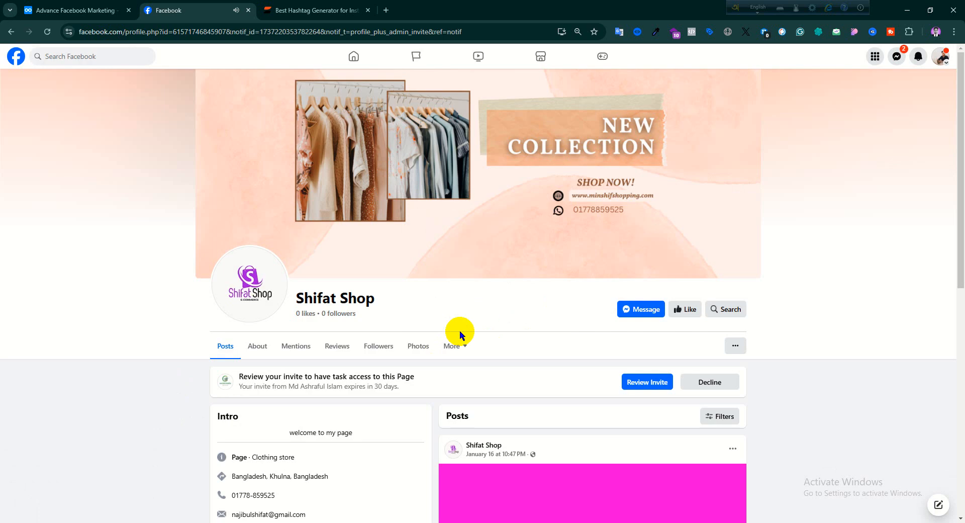
- Review and accept the invitation to have task access to the Shifat Shop Page
{"action": "left_click", "coordinate": [643, 384]}
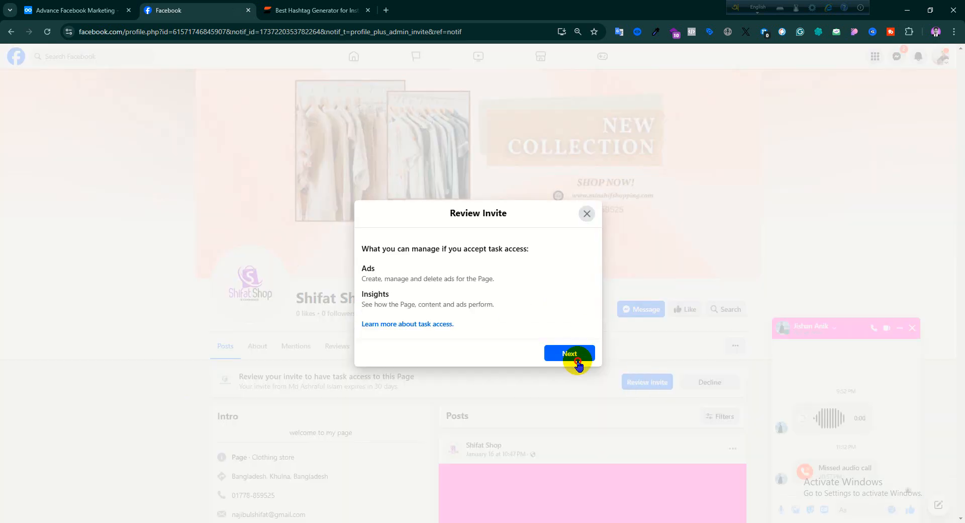
{"action": "left_click", "coordinate": [570, 357]}
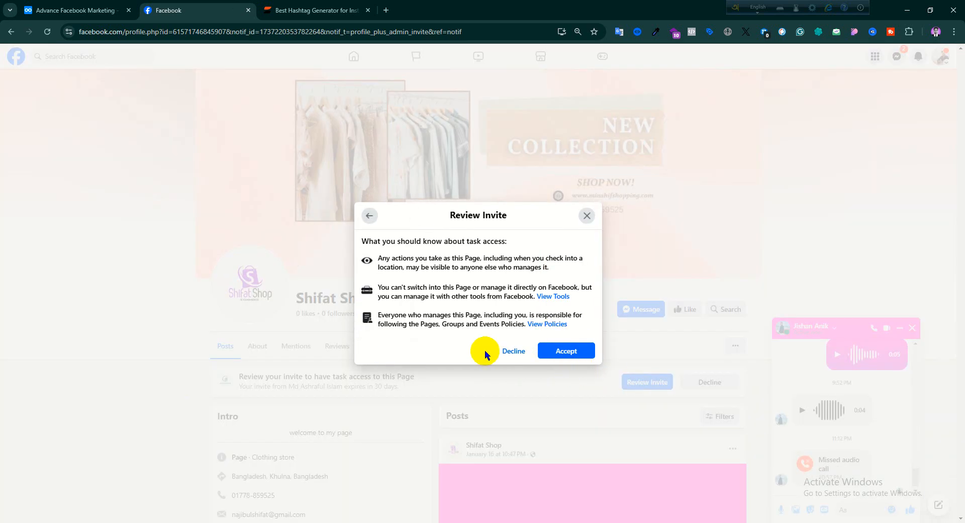
{"action": "left_click", "coordinate": [565, 351]}
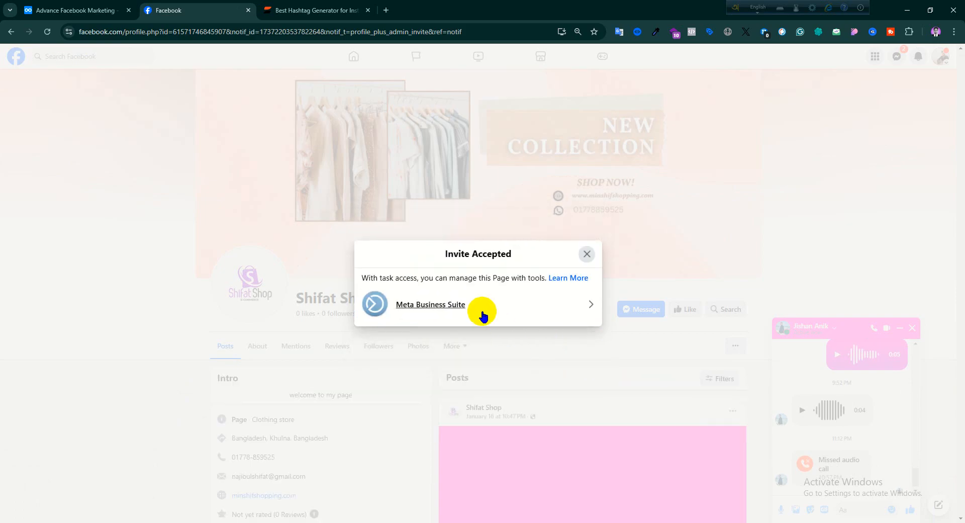
- Open the Page in Meta Business Suite from the accepted invitation and view its home overview and Shifat Shop details card
{"action": "left_click", "coordinate": [441, 305]}
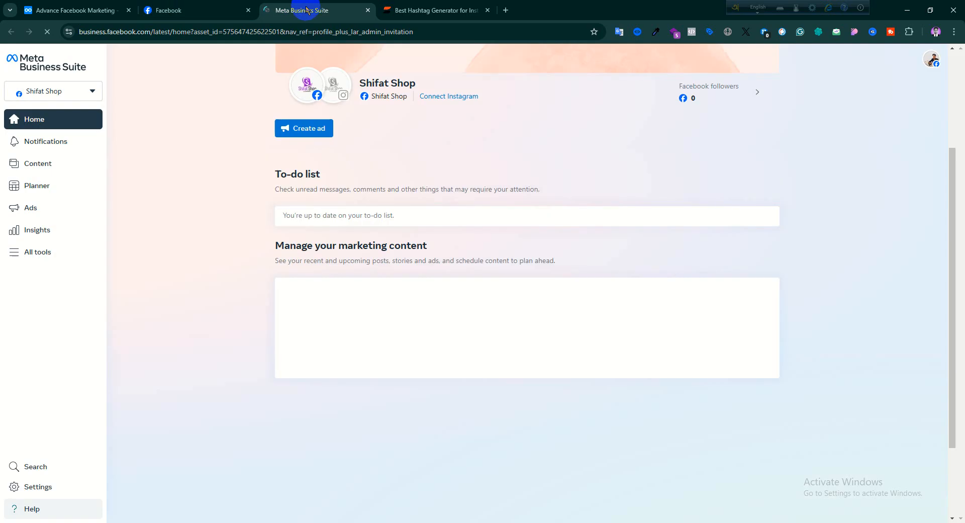
{"action": "left_click", "coordinate": [180, 9]}
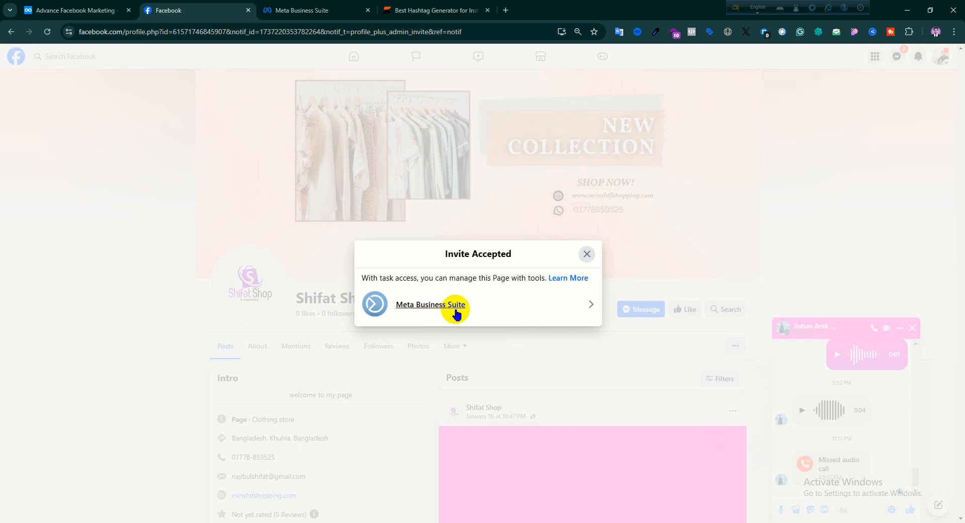
{"action": "left_click", "coordinate": [435, 305]}
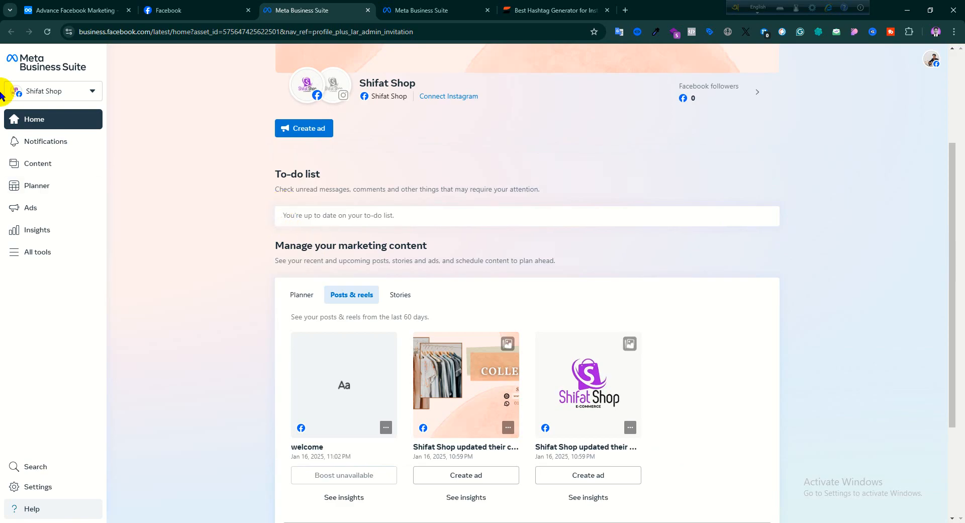
{"action": "mouse_move", "coordinate": [316, 96]}
{"action": "mouse_move", "coordinate": [405, 100]}
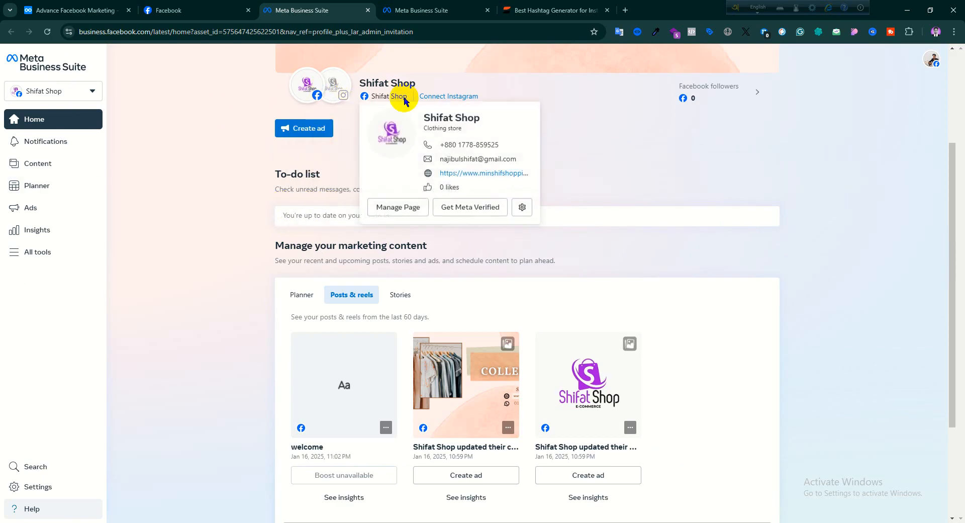
{"action": "mouse_move", "coordinate": [352, 95]}
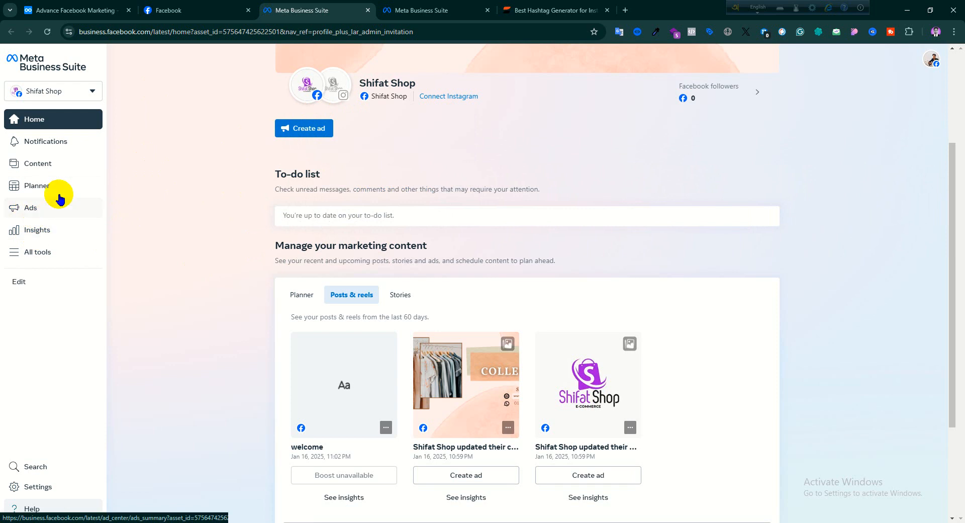
- Return to the Shifat Shop Page on Facebook and switch to the Google Meet call window
{"action": "left_click", "coordinate": [197, 6]}
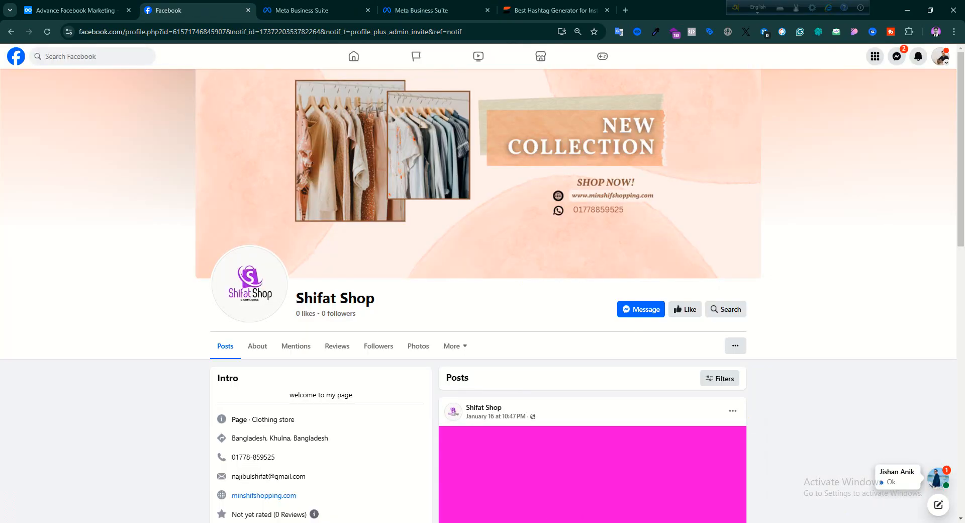
{"action": "left_click", "coordinate": [600, 522]}
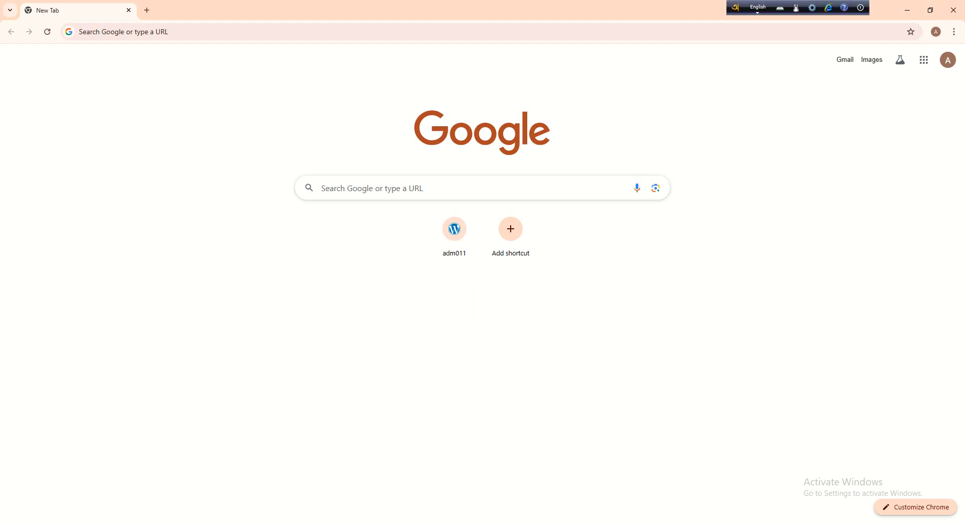
{"action": "mouse_move", "coordinate": [501, 518]}
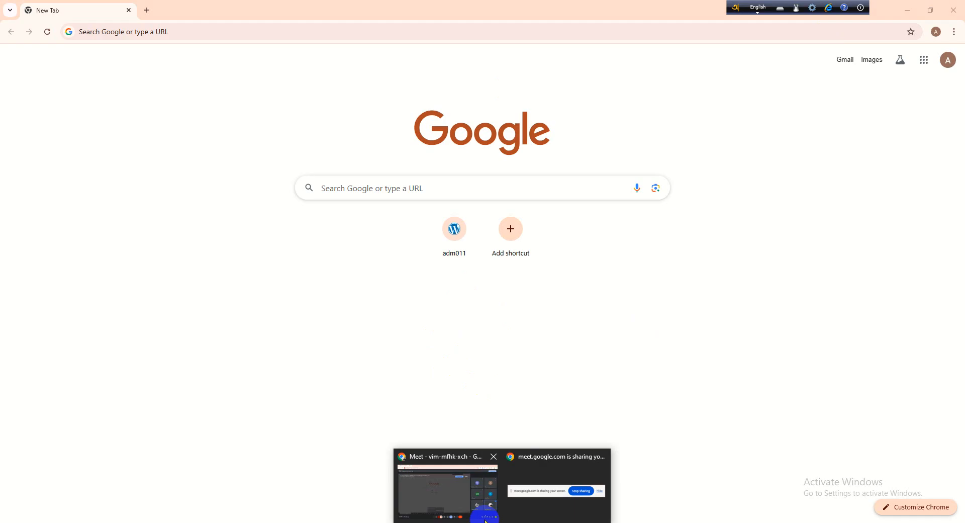
{"action": "left_click", "coordinate": [442, 473]}
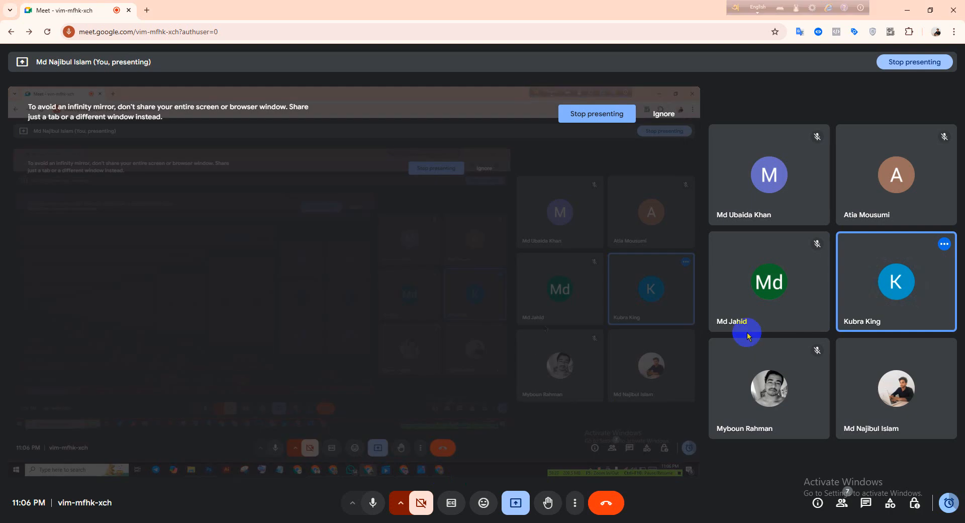